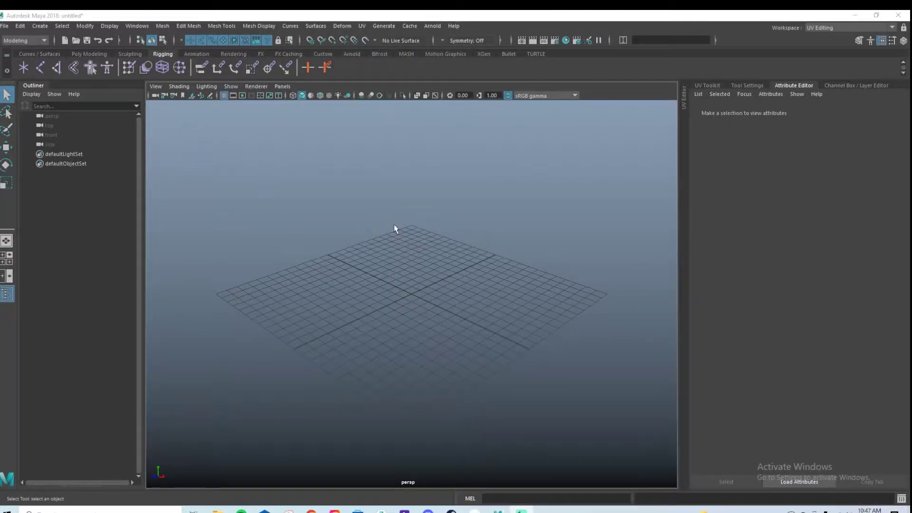
Import the axe reference JPG from the Downloads folder as an image plane in the front view
key(space)
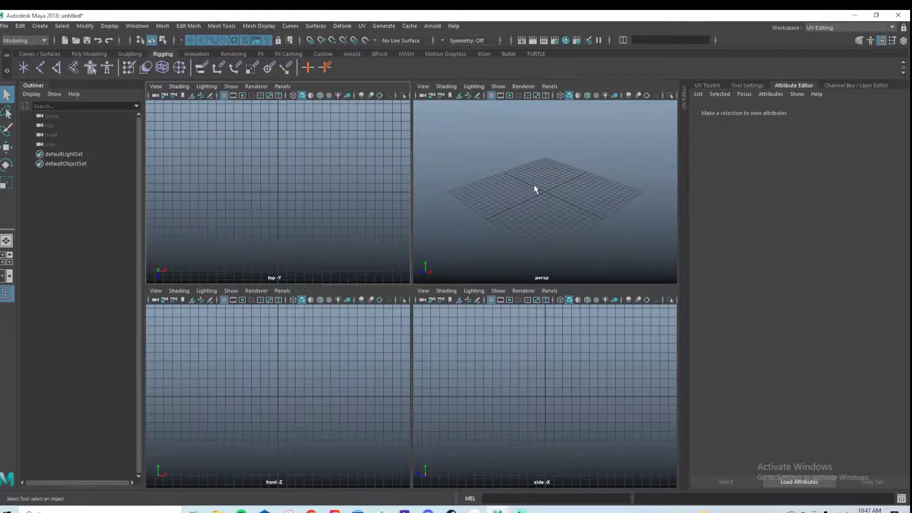
key(space)
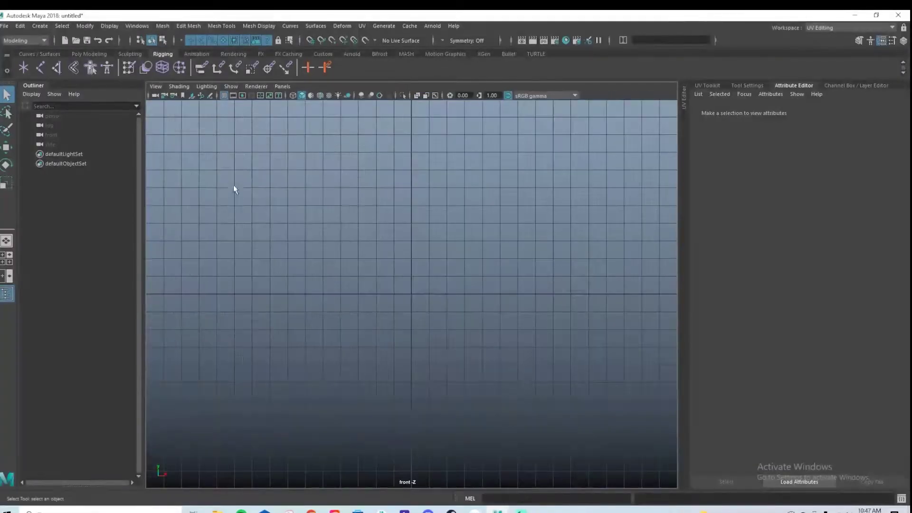
click(155, 85)
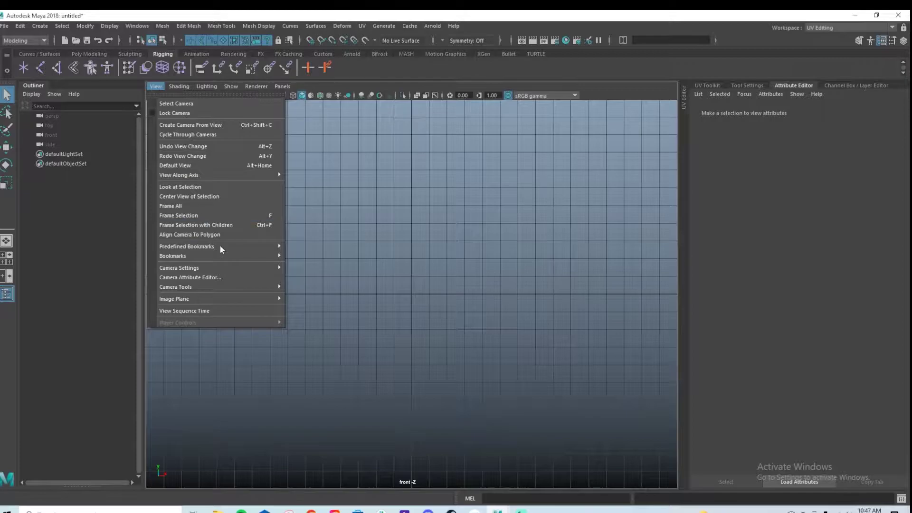
mouse_move(239, 300)
click(335, 309)
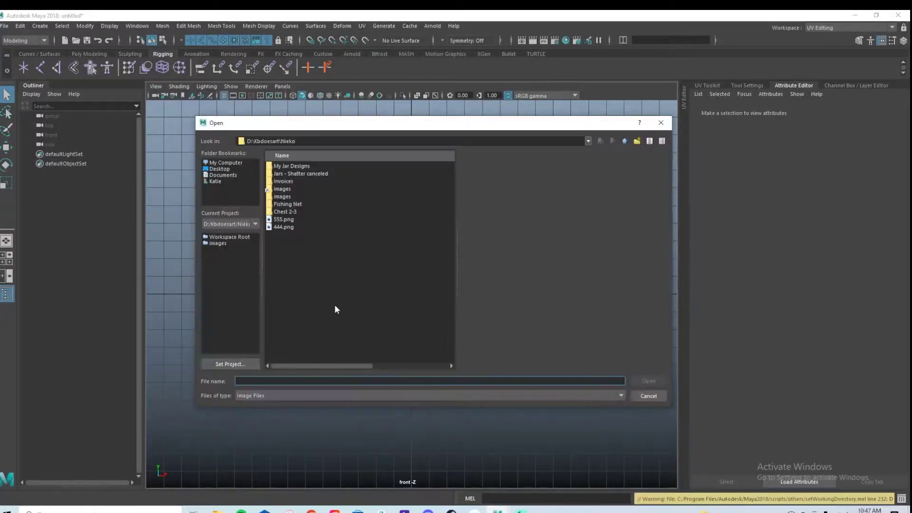
click(238, 181)
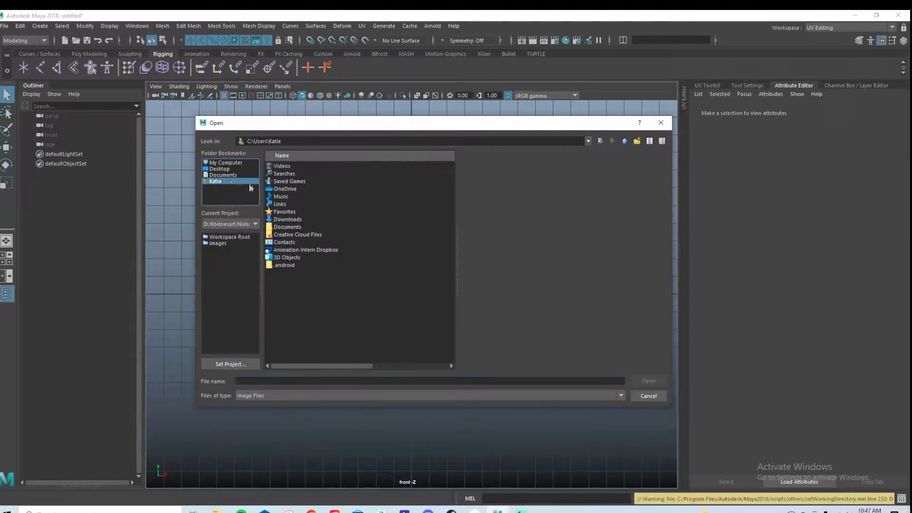
double_click(289, 218)
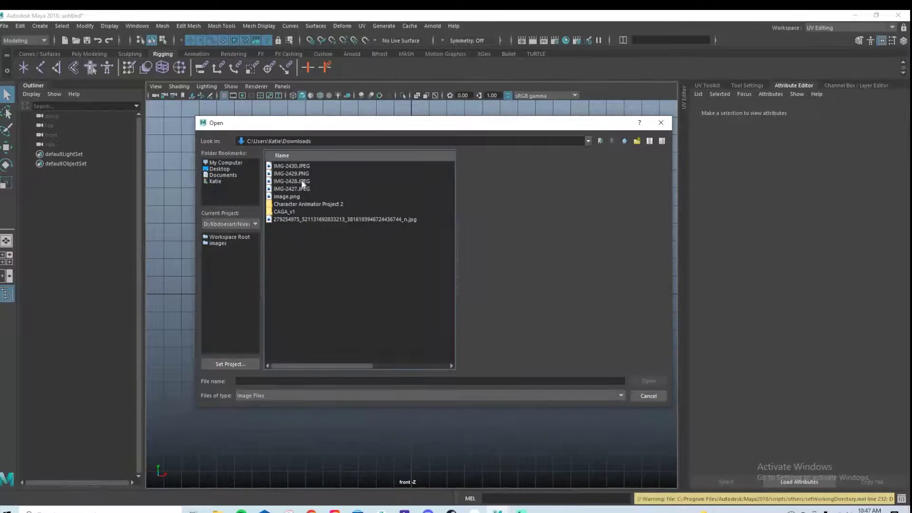
click(305, 219)
double_click(375, 219)
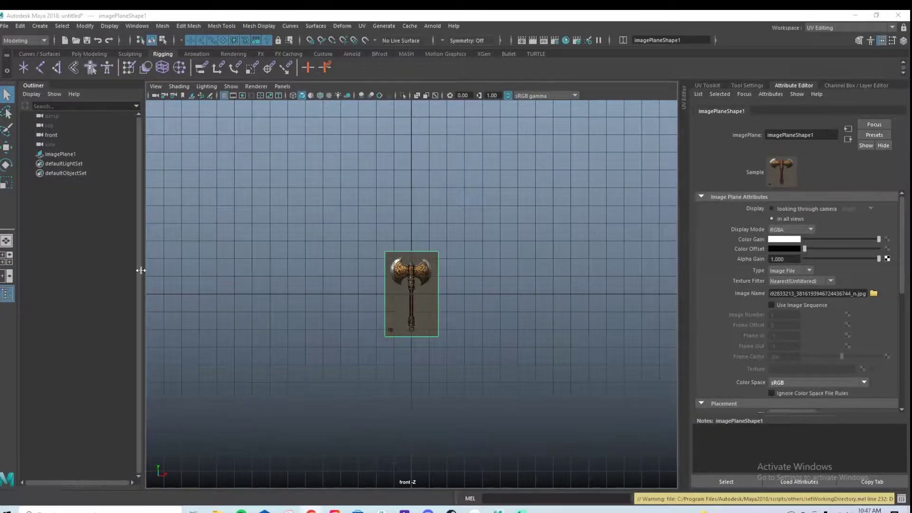
Enlarge the axe image plane and raise it about 6.78 units so the pommel ring's base rests on the ground line
click(415, 300)
key(r)
drag(415, 295, 526, 280)
key(w)
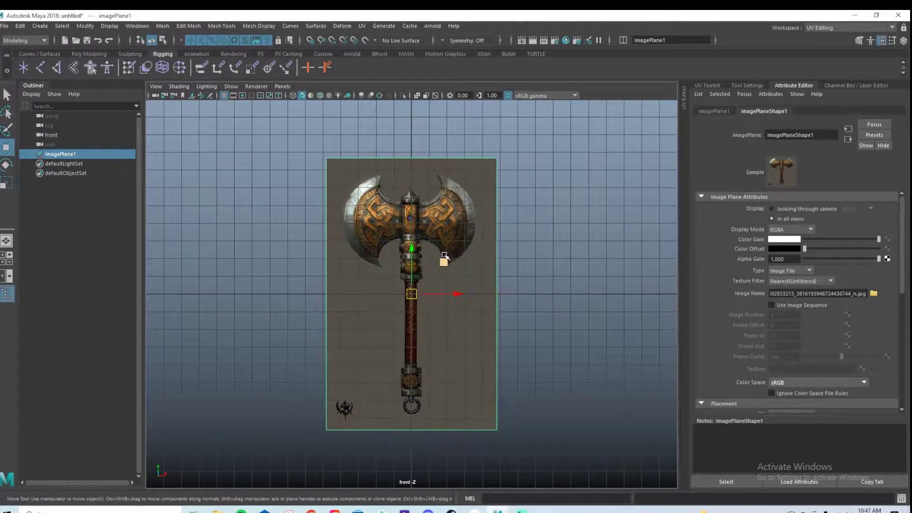
drag(404, 256, 401, 136)
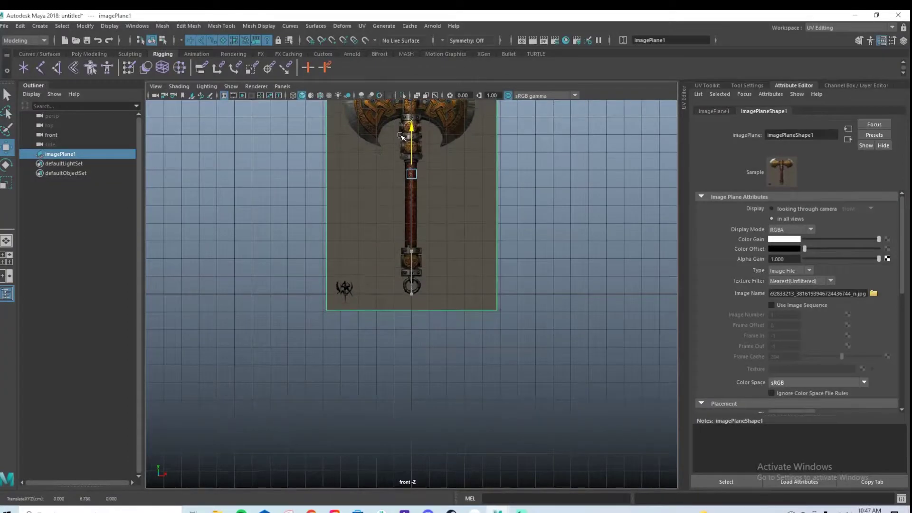
key(f)
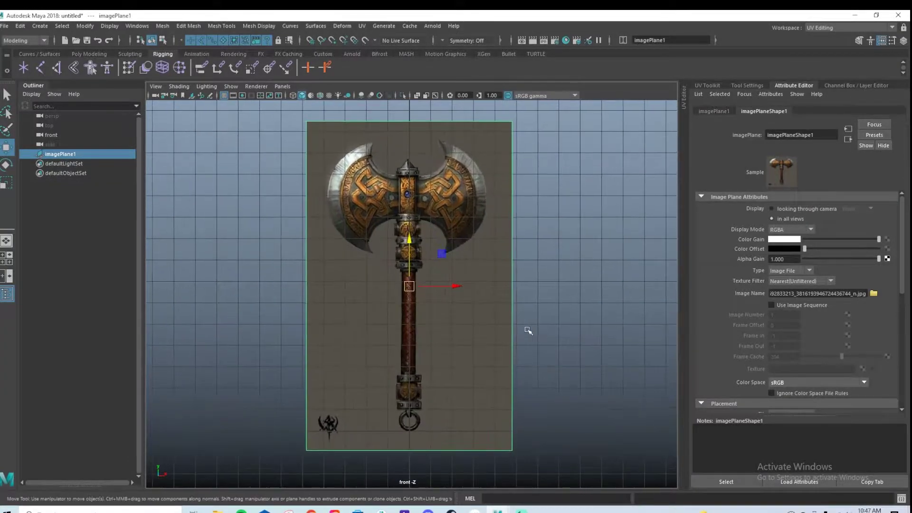
key(super)
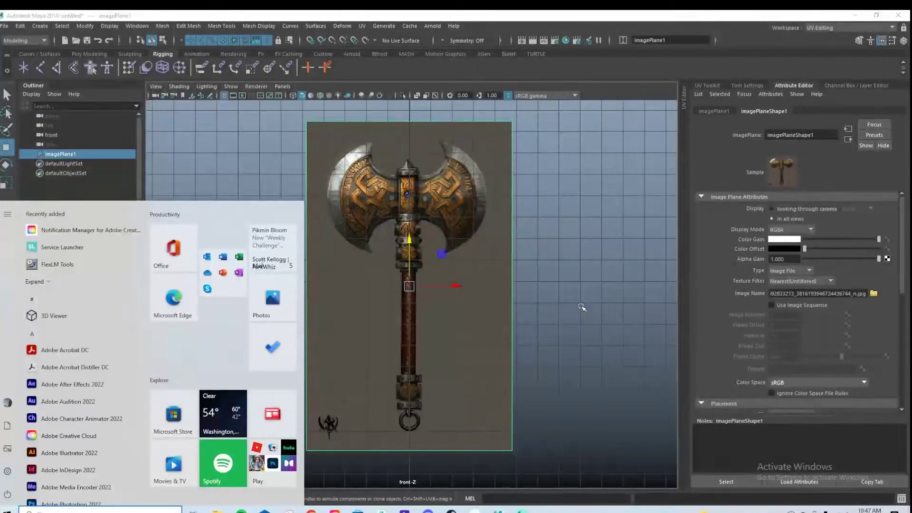
key(super)
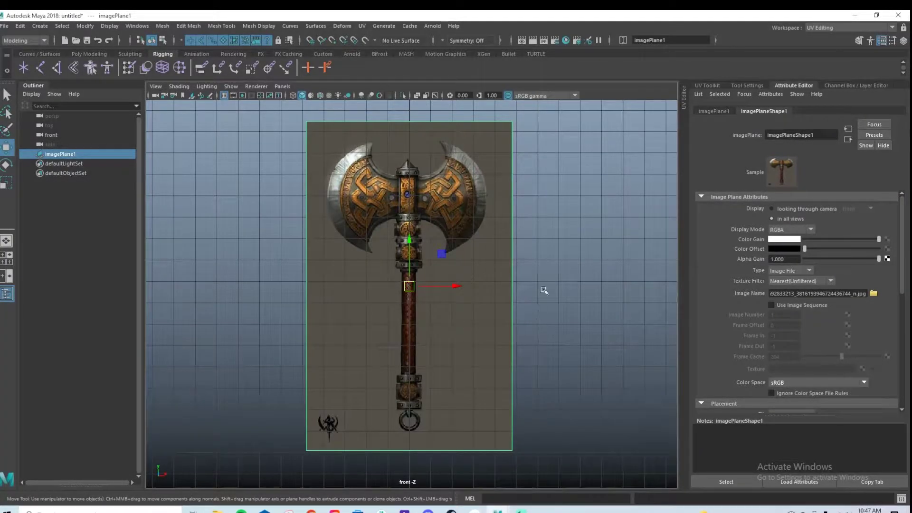
Display the image plane only when looking through the front camera and raise its color offset slightly
click(776, 209)
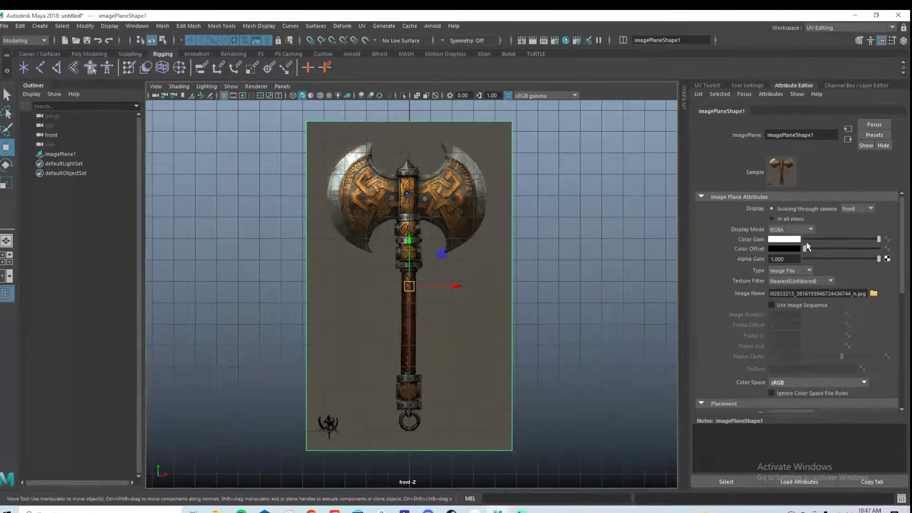
mouse_move(817, 259)
mouse_down()
mouse_move(879, 262)
mouse_move(841, 248)
mouse_move(811, 252)
mouse_up()
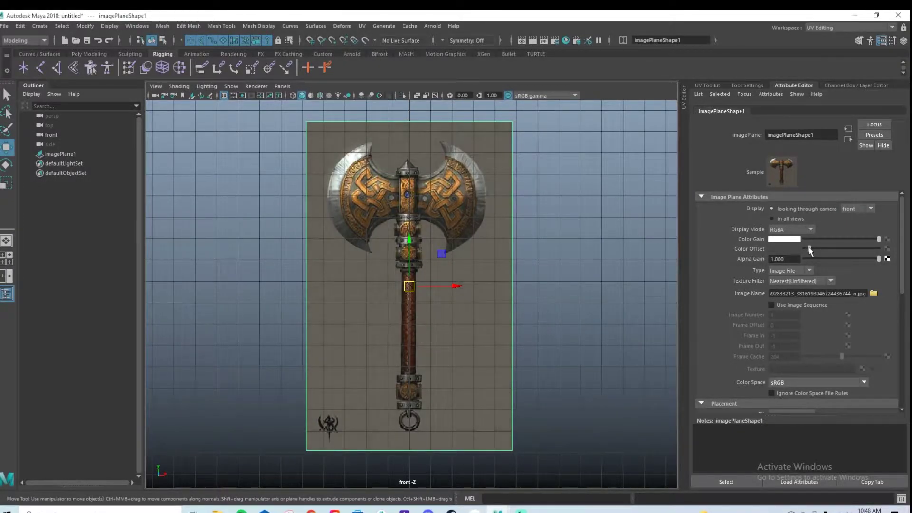
click(523, 287)
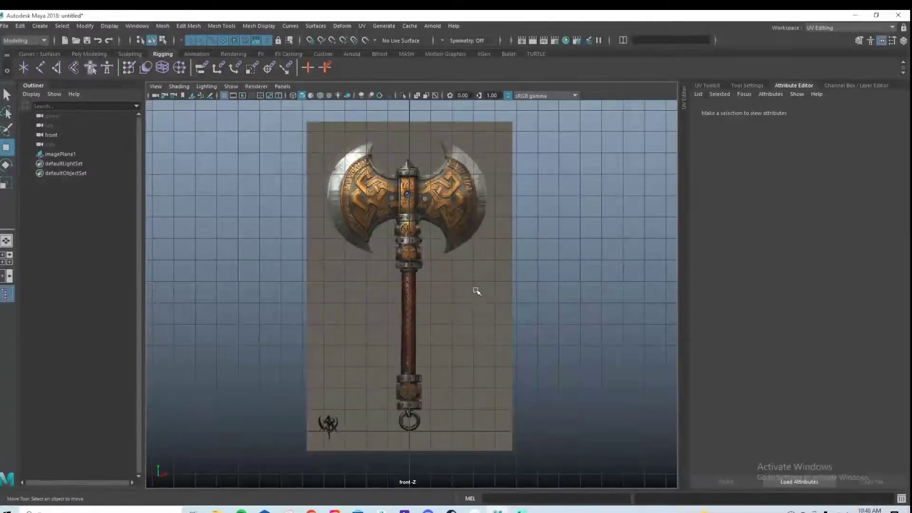
Examine the axe reference closely, from the pommel ring and collars along the handle to the blades
alt+right_drag(454, 223, 436, 256)
alt+middle_drag(510, 336, 556, 189)
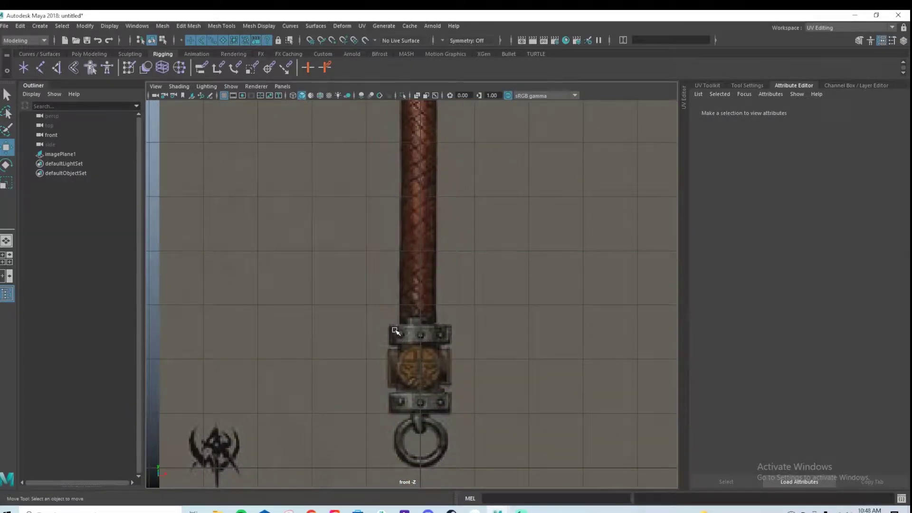
alt+middle_drag(427, 343, 423, 266)
scroll(442, 267, down, 7)
alt+middle_drag(438, 230, 429, 275)
scroll(430, 275, up, 4)
alt+middle_drag(394, 198, 422, 297)
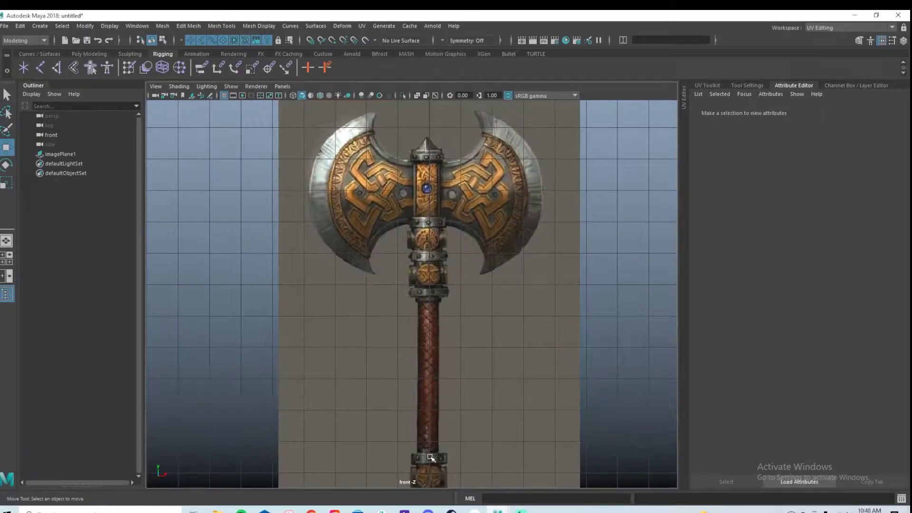
alt+middle_drag(430, 457, 408, 274)
scroll(558, 226, up, 1)
alt+middle_drag(414, 209, 450, 318)
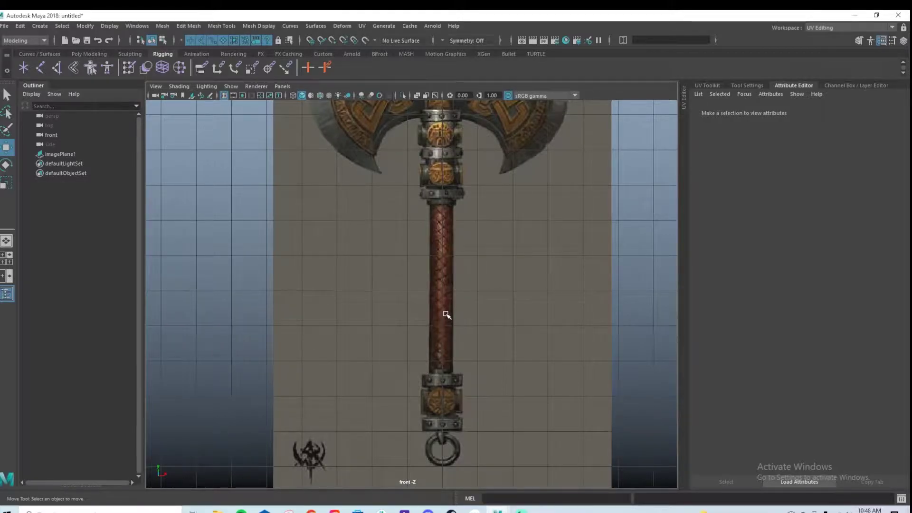
alt+middle_drag(480, 171, 474, 190)
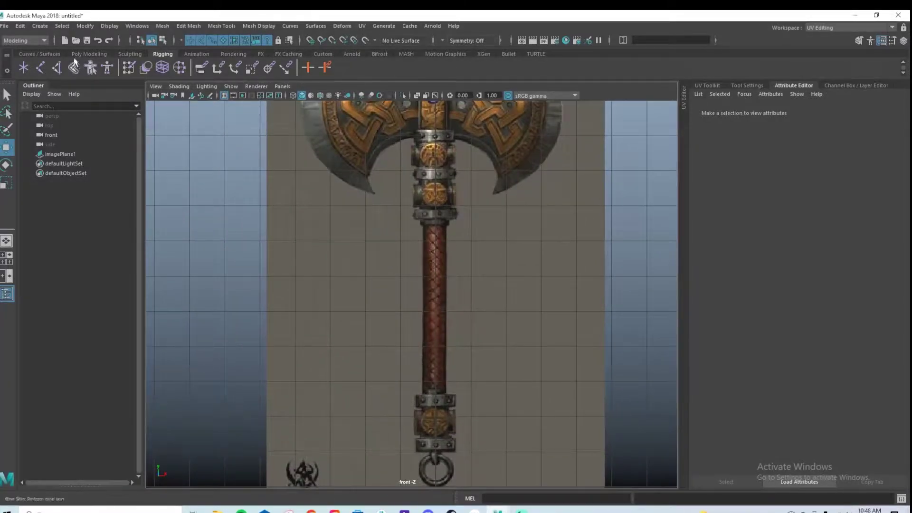
Create a polygon cylinder and raise it over the collars at the lower end of the axe handle
click(72, 54)
click(56, 67)
alt+middle_drag(472, 326, 447, 259)
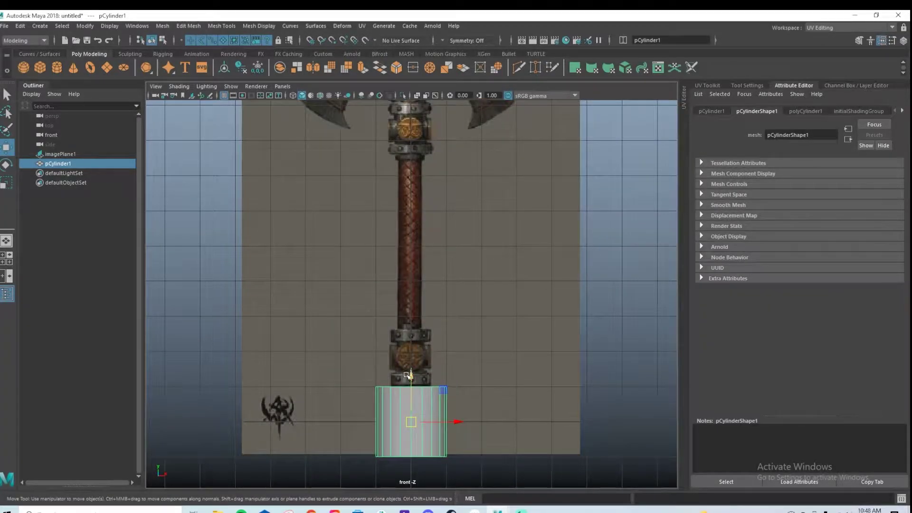
drag(407, 381, 421, 311)
alt+middle_drag(420, 311, 437, 457)
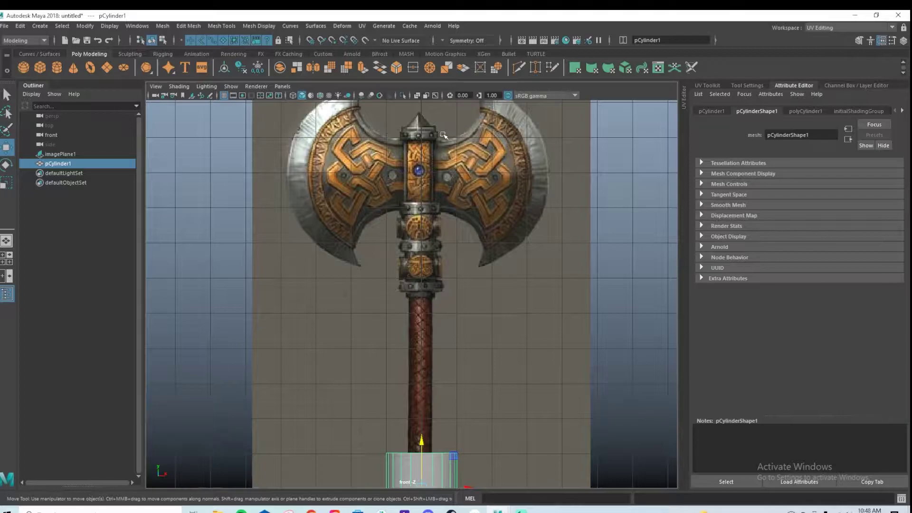
alt+middle_drag(518, 431, 517, 249)
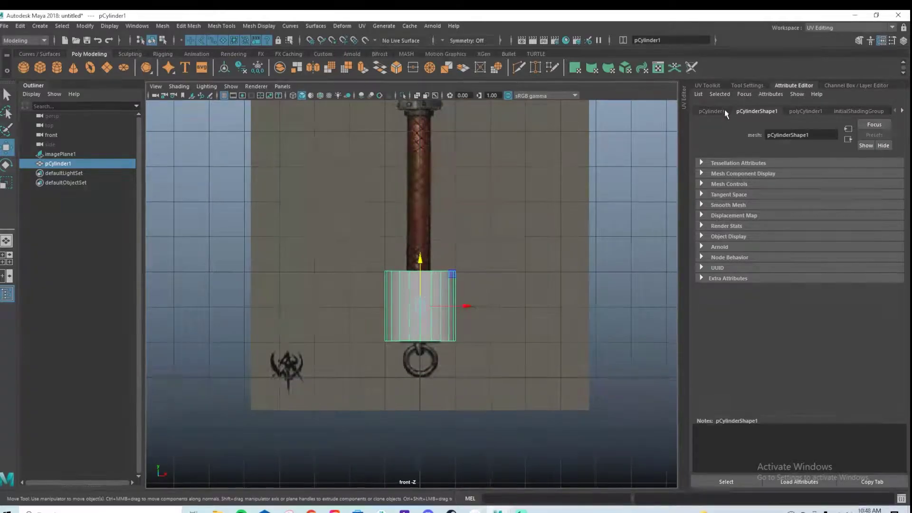
Try radii of 0.8, 0.5, 0.4 and 0.3 for the cylinder against the handle's width
click(805, 111)
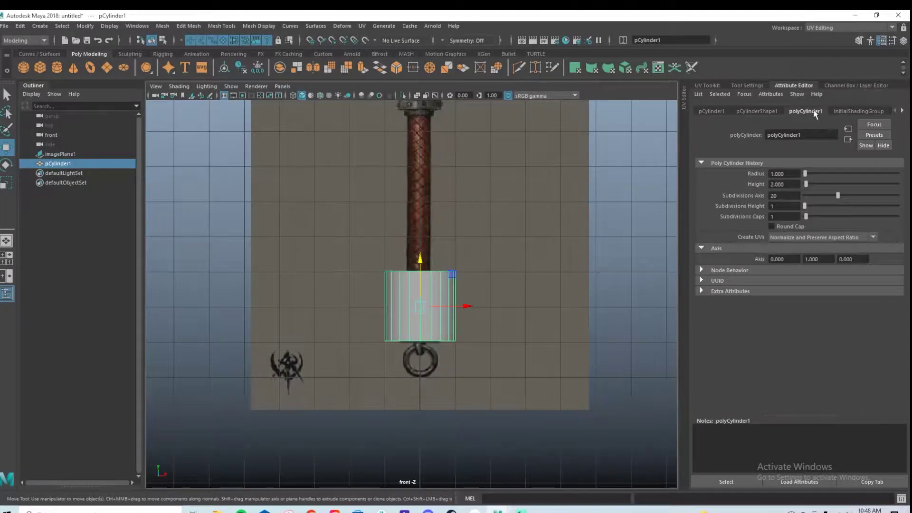
double_click(779, 174)
text(0.8)
key(Return)
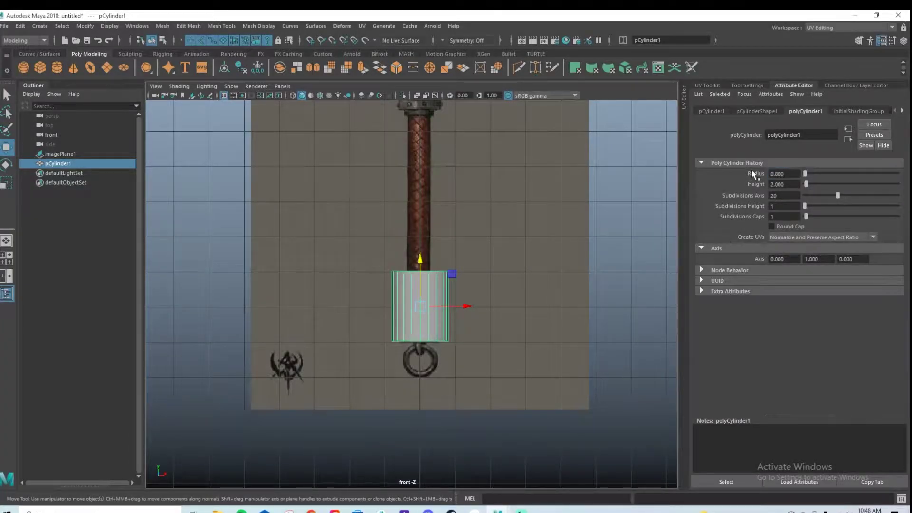
double_click(779, 174)
text(0.5)
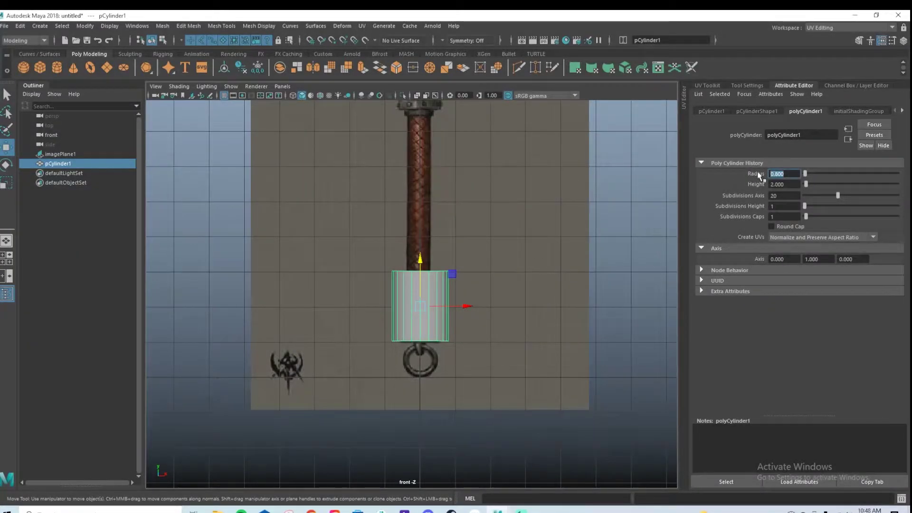
key(Return)
double_click(784, 174)
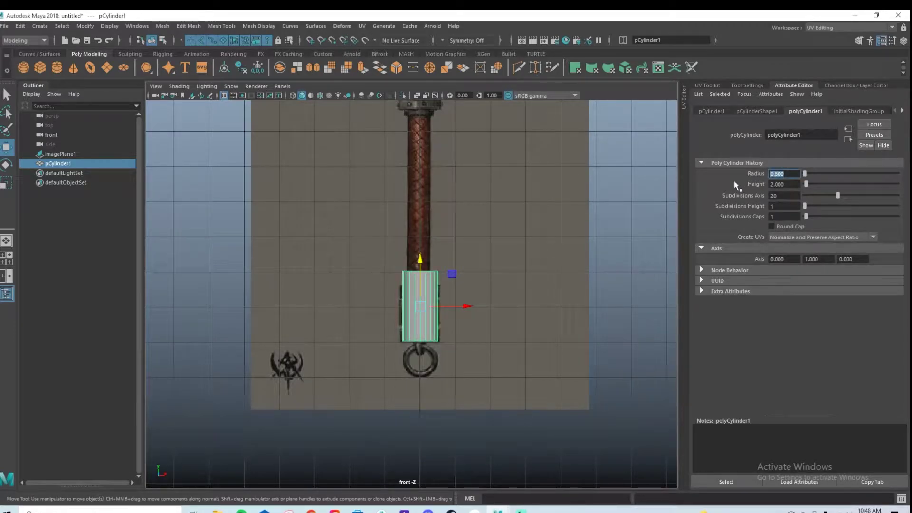
text(0.4)
key(Return)
double_click(779, 174)
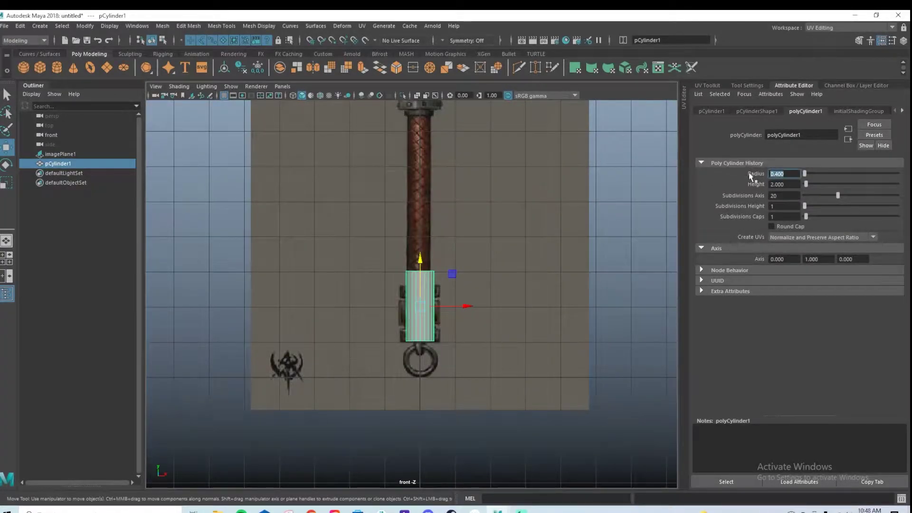
text(0.3)
key(Return)
scroll(411, 295, up, 5)
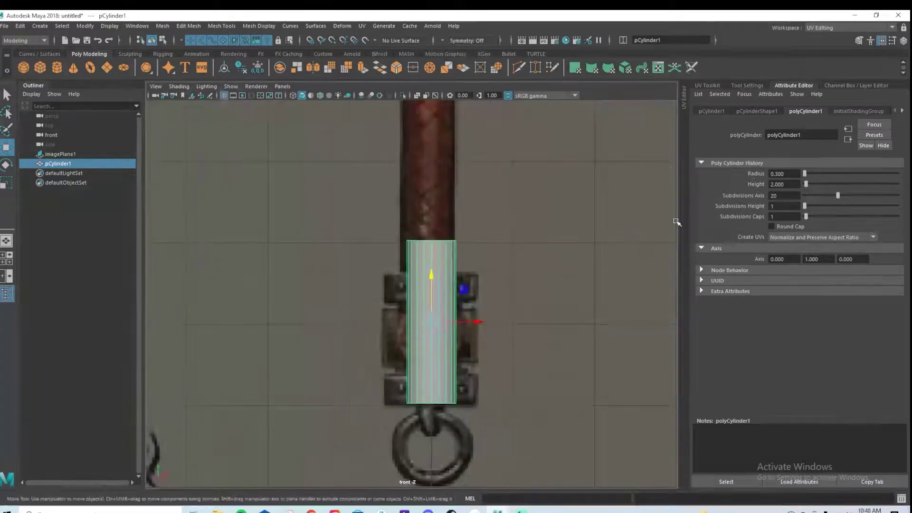
Set the cylinder's radius to 0.35 to match the handle's width
double_click(781, 174)
text(0.35)
key(Return)
scroll(620, 283, down, 5)
Shift the axe image plane slightly sideways so its handle lines up with the cylinder
click(458, 223)
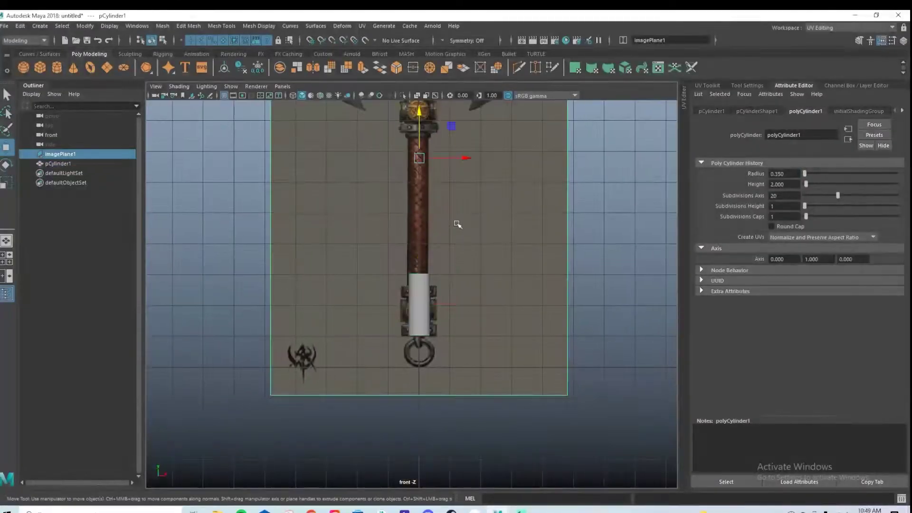
click(465, 160)
drag(465, 159, 467, 160)
scroll(379, 281, up, 3)
Move the cylinder's top ring of vertices up to the base of the spike at the axe head
click(432, 275)
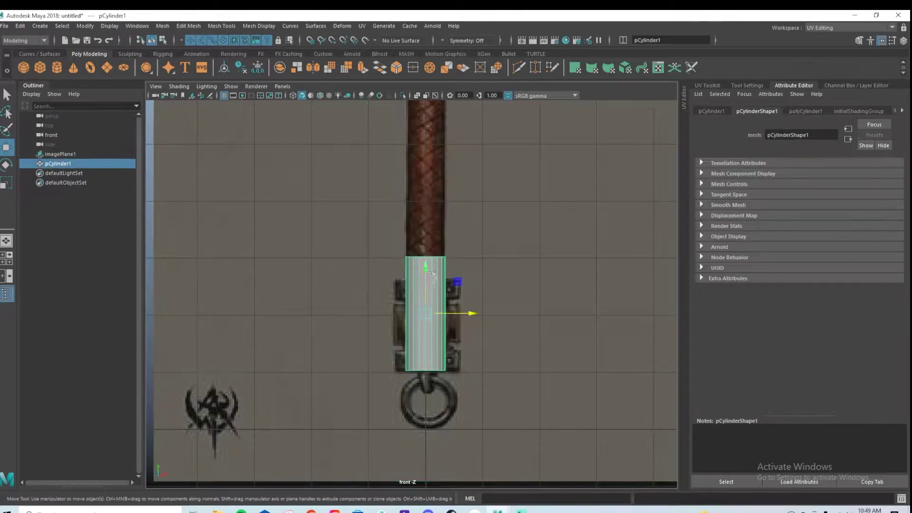
right_drag(440, 252, 385, 255)
scroll(519, 238, up, 2)
drag(345, 209, 518, 259)
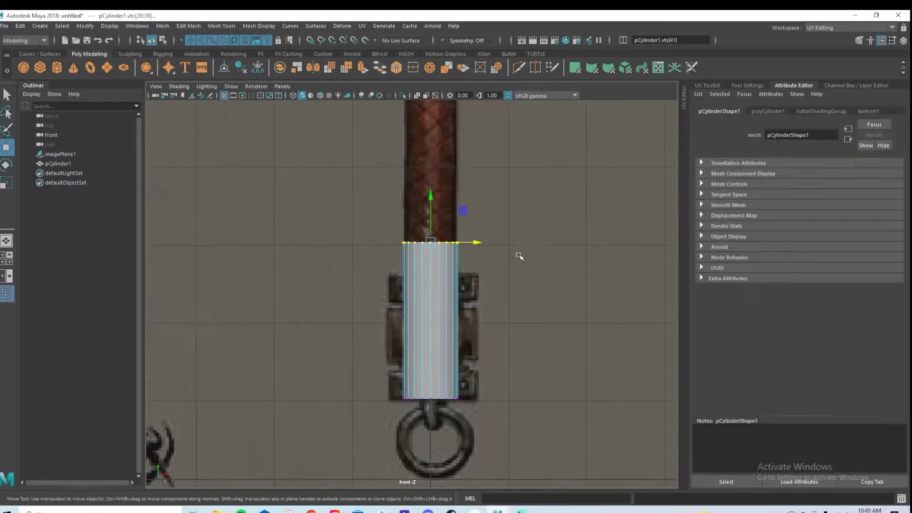
scroll(431, 333, down, 4)
drag(409, 366, 391, 150)
alt+right_drag(390, 150, 758, 210)
alt+middle_drag(384, 109, 411, 283)
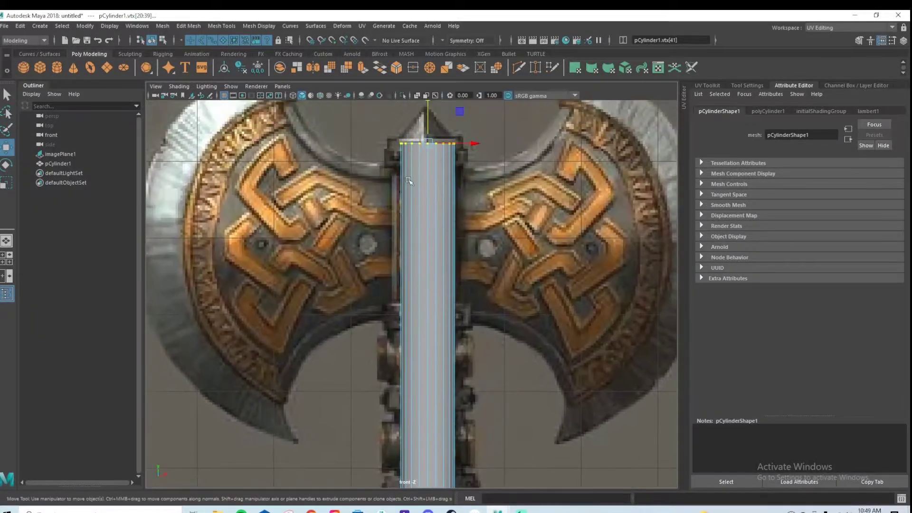
mouse_move(427, 122)
mouse_down()
mouse_move(420, 132)
mouse_move(416, 125)
mouse_up()
Show the front view in wireframe and cut an edge loop around the cylinder at the lowest collar's upper edge
alt+middle_drag(504, 471, 486, 162)
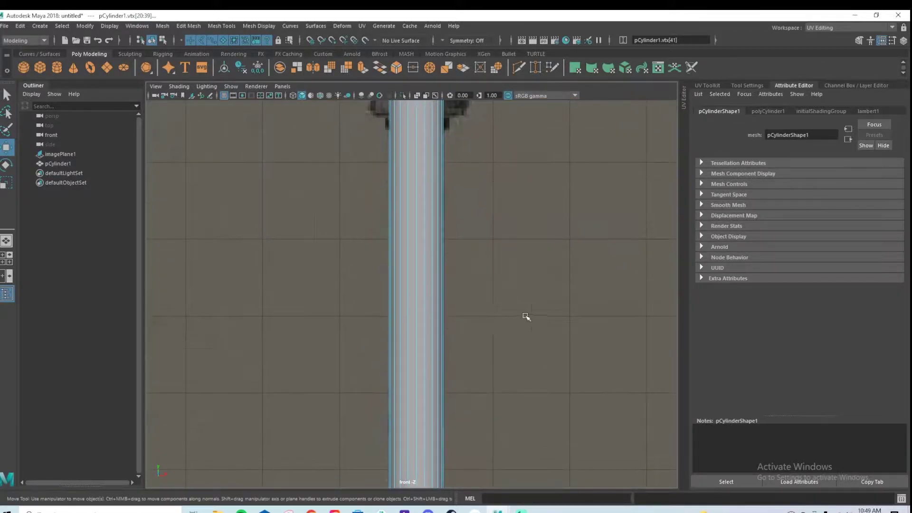
alt+right_drag(521, 317, 458, 280)
click(293, 96)
alt+right_drag(440, 419, 532, 423)
alt+middle_drag(392, 413, 400, 249)
scroll(428, 285, up, 3)
shift+right_drag(424, 243, 352, 244)
alt+middle_drag(435, 395, 428, 335)
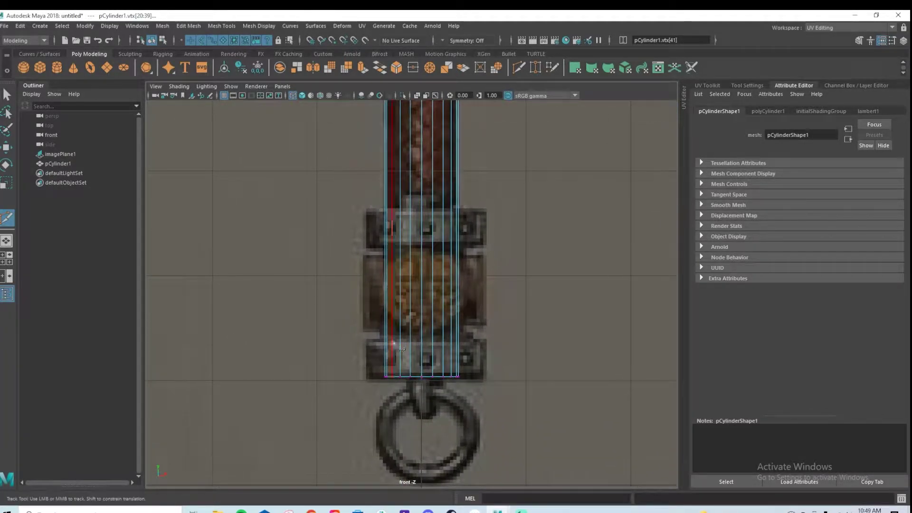
ctrl+click(387, 340)
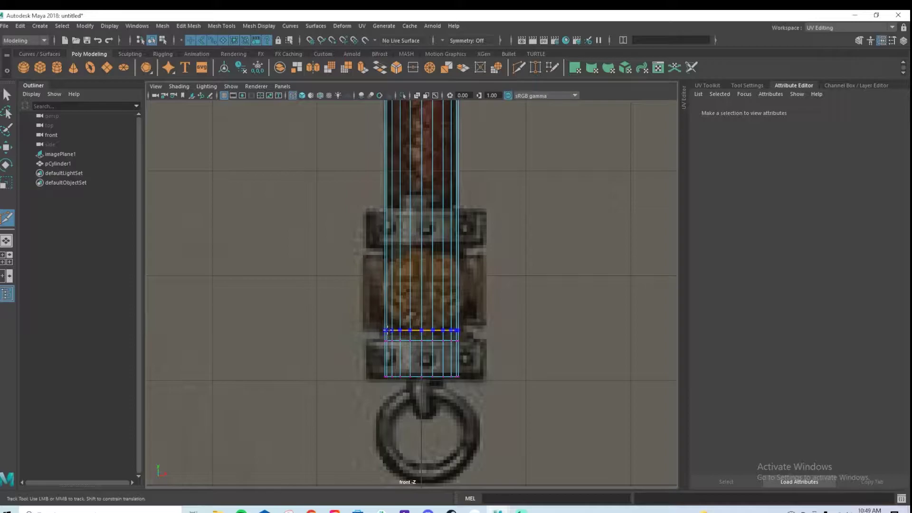
Cut edge loops around the cylinder at the pommel medallion's lower and upper edges and at the upper pommel collar's edges
ctrl+click(387, 331)
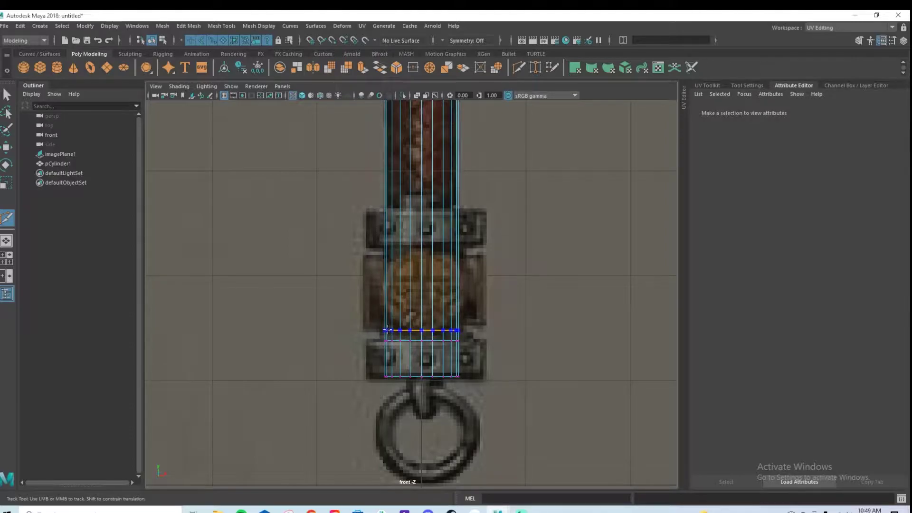
ctrl+click(388, 245)
ctrl+click(390, 207)
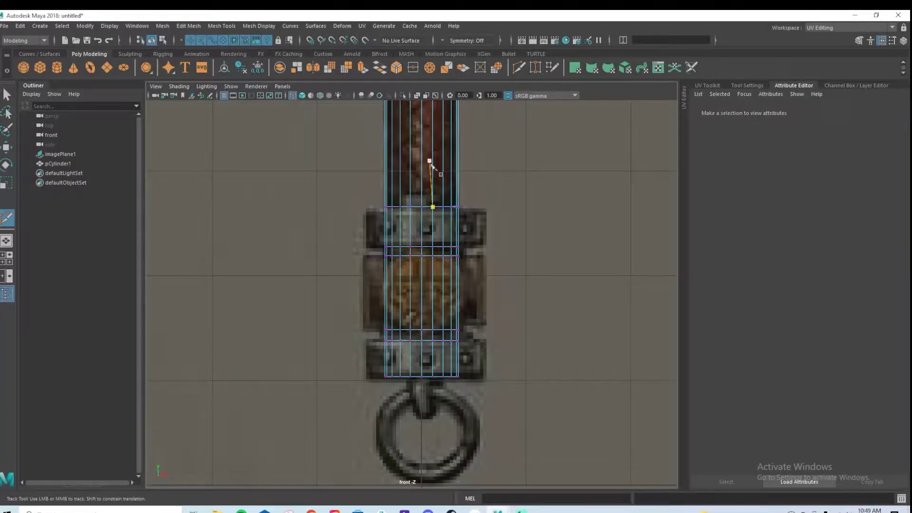
Cut edge loops at the rim above the leather grip, the lowest head collar, the lower medallion and the middle collar's lower edge
alt+middle_drag(427, 157, 431, 333)
alt+middle_drag(430, 187, 445, 386)
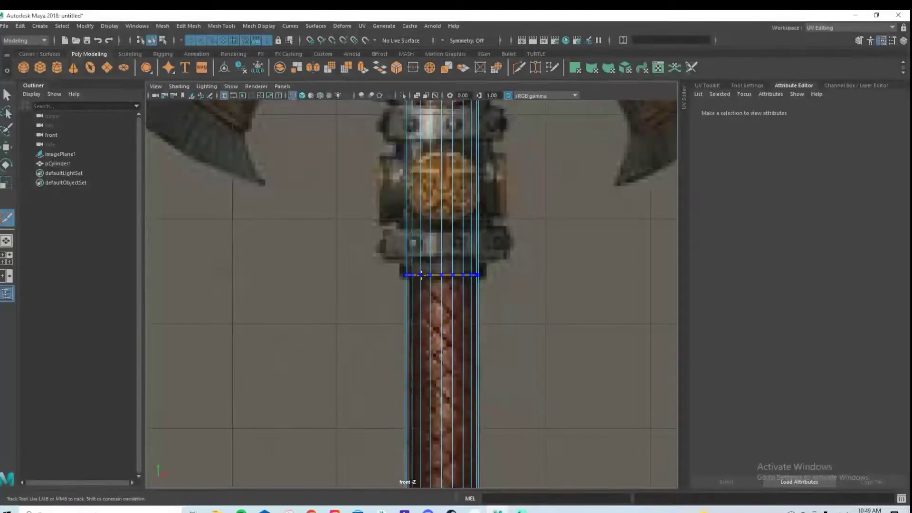
ctrl+click(421, 276)
ctrl+click(421, 261)
ctrl+click(423, 230)
ctrl+click(427, 155)
ctrl+click(427, 141)
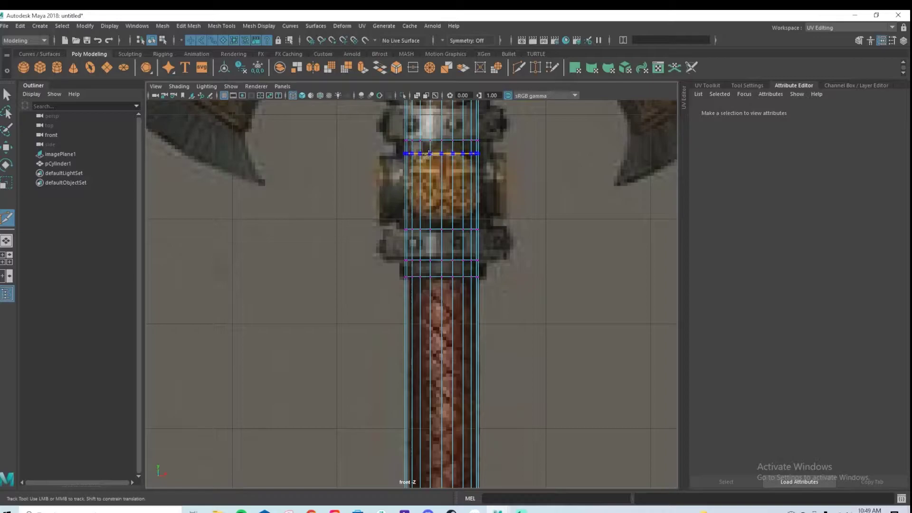
ctrl+click(428, 219)
Cut edge loops at the middle collar's upper edge, around the upper medallion and at the lower edge of the collar above it
alt+middle_drag(426, 164, 395, 352)
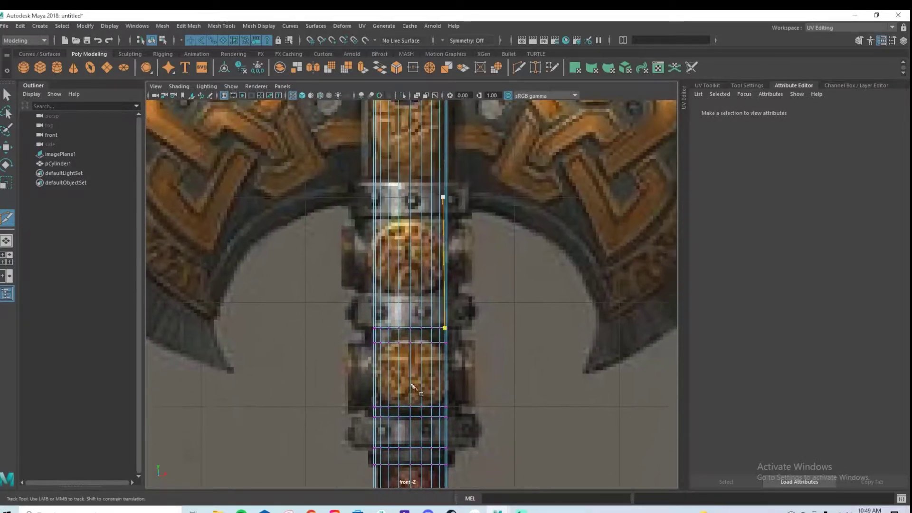
ctrl+click(397, 342)
ctrl+click(404, 294)
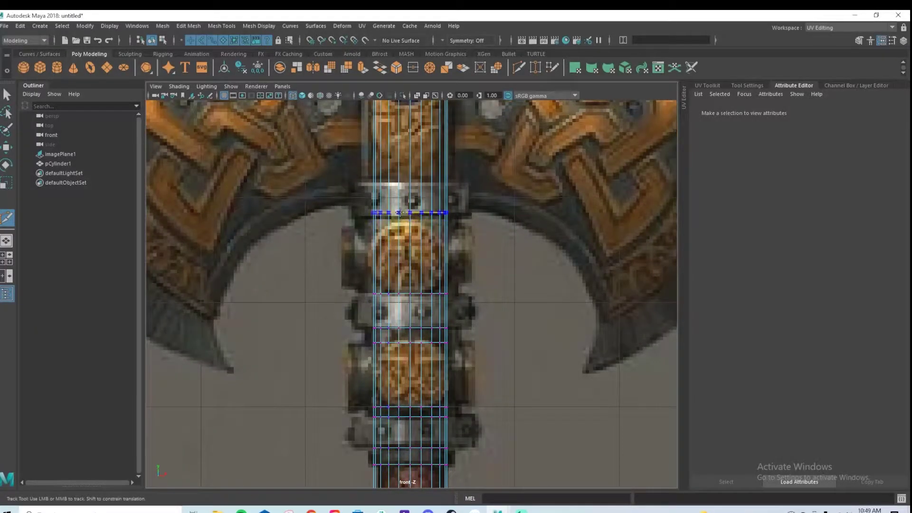
ctrl+click(404, 217)
ctrl+click(399, 228)
ctrl+click(391, 286)
Cut edge loops at both ends of the blue-gem panel and at the top collar's upper edge, then leave the cutting tool
alt+middle_drag(392, 187, 395, 350)
ctrl+click(394, 346)
alt+middle_drag(398, 294, 399, 402)
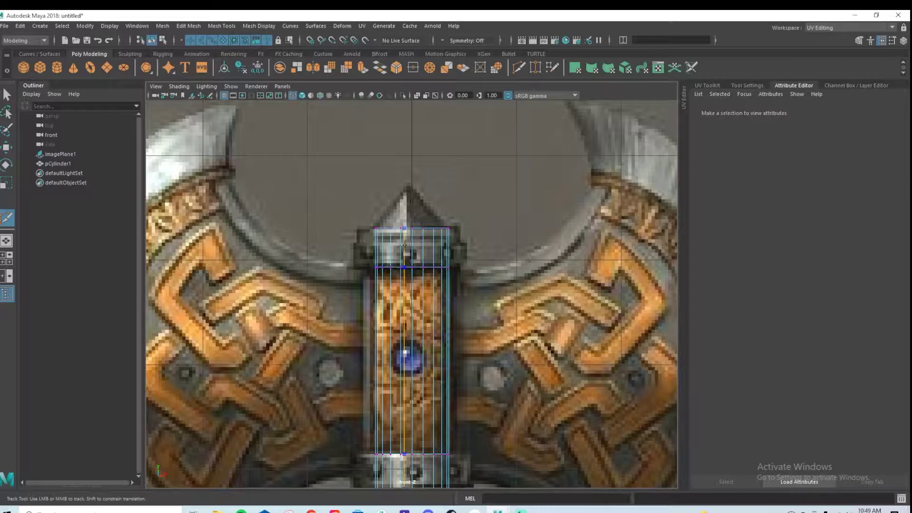
click(7, 94)
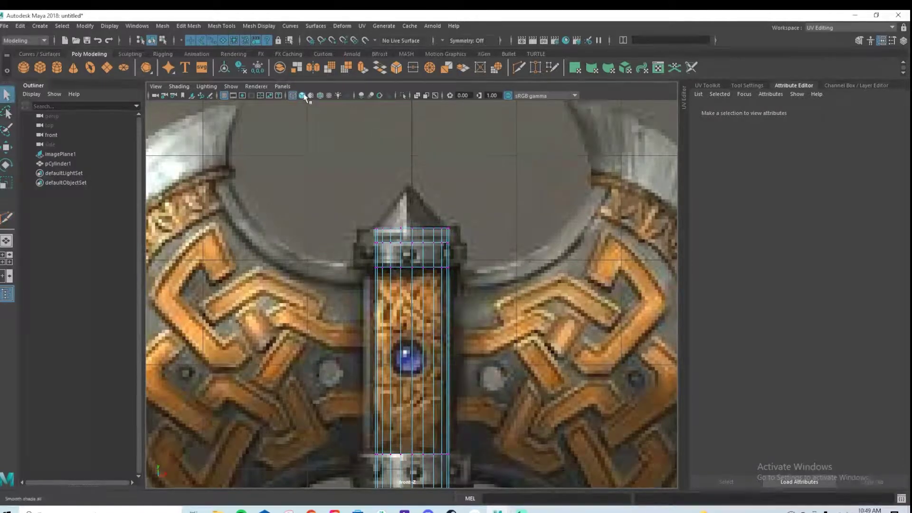
Compare the cylinder's edge loops with the axe reference in shaded and wireframe display
click(302, 95)
scroll(357, 368, down, 10)
scroll(422, 287, up, 5)
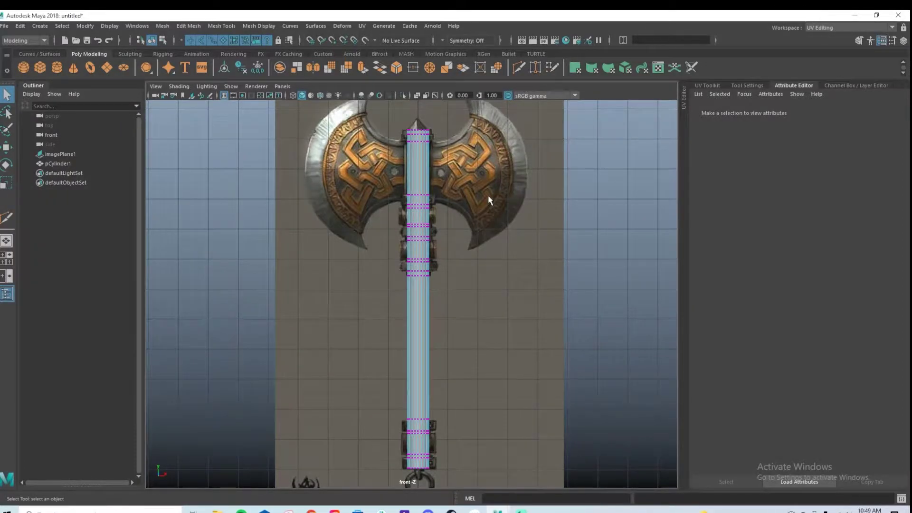
click(292, 95)
scroll(391, 212, up, 3)
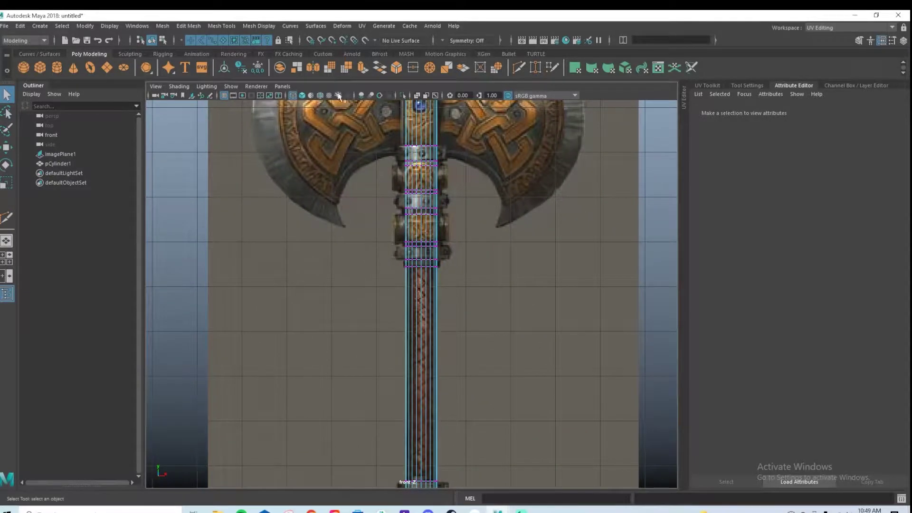
Hide the cylinder to examine the reference handle and collars, and unhide it again
click(302, 96)
right_click(476, 136)
right_drag(418, 147, 463, 136)
key(ctrl+h)
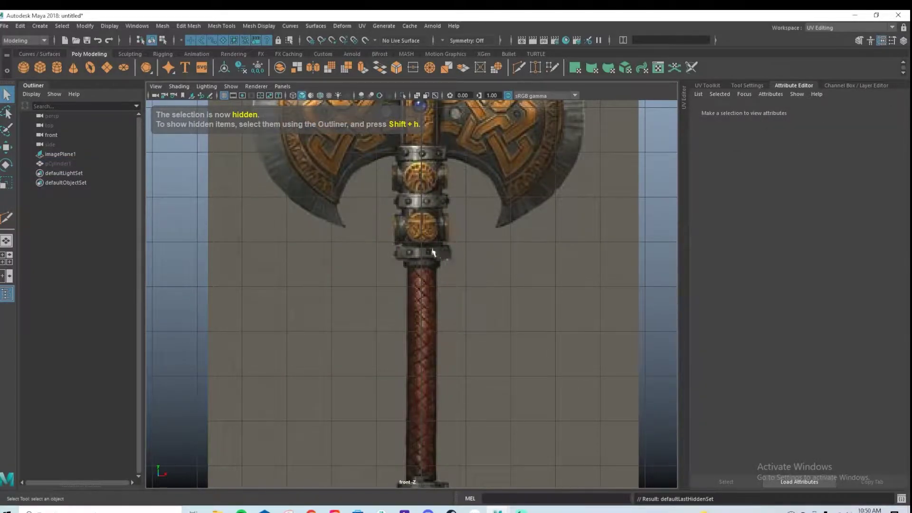
scroll(447, 231, down, 2)
scroll(423, 246, up, 1)
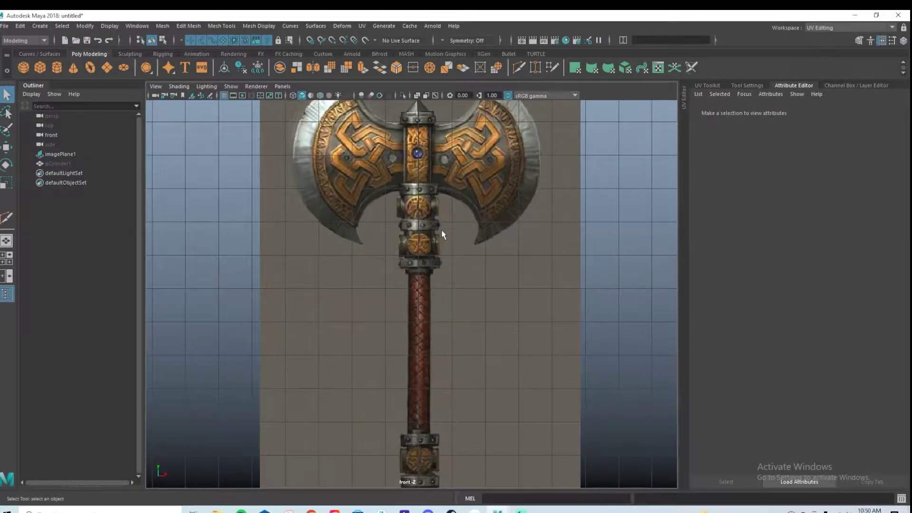
click(61, 163)
key(shift+h)
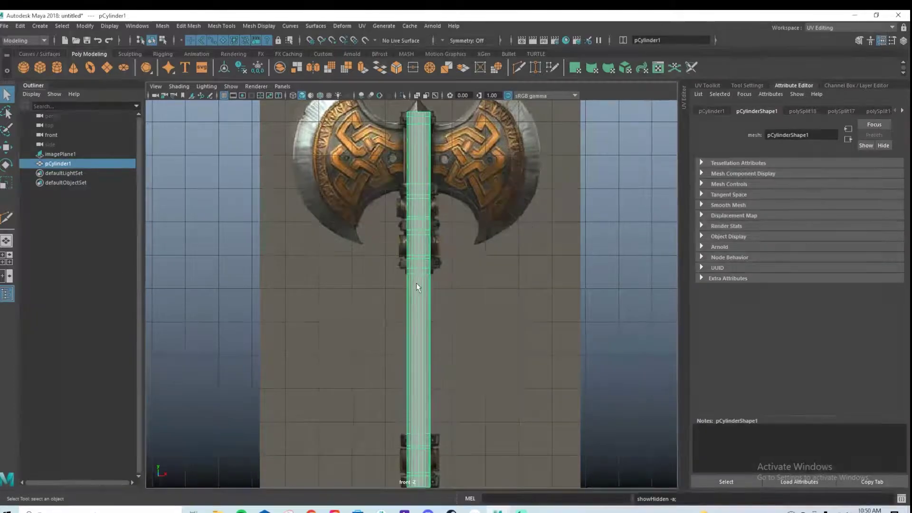
In wireframe display, select the cylinder's face rings at the upper and lower pommel collars
scroll(392, 277, up, 2)
scroll(392, 278, up, 3)
alt+middle_drag(434, 359, 449, 176)
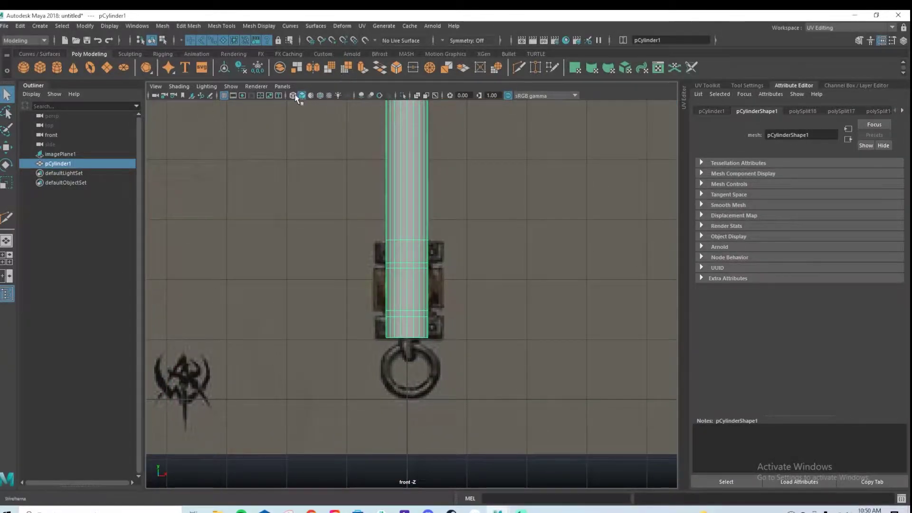
click(293, 95)
scroll(414, 264, up, 3)
alt+middle_drag(409, 229, 419, 260)
right_drag(414, 249, 414, 272)
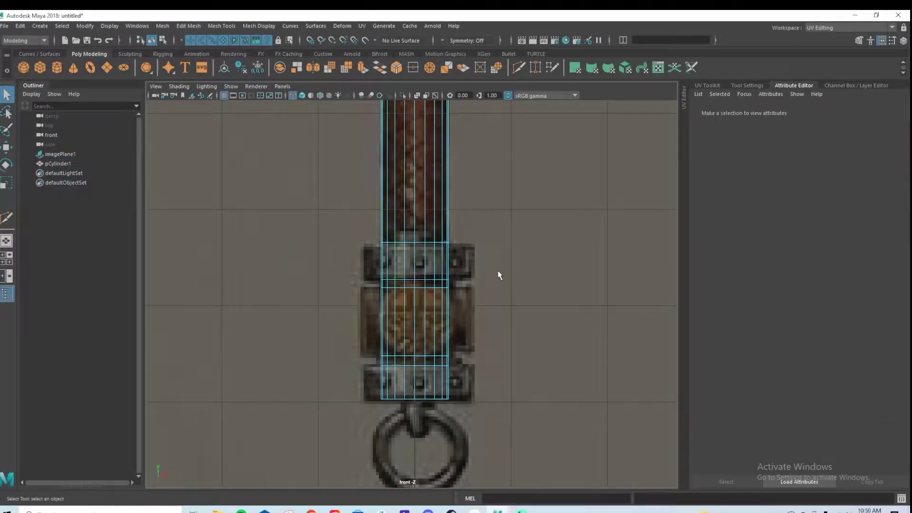
double_click(423, 253)
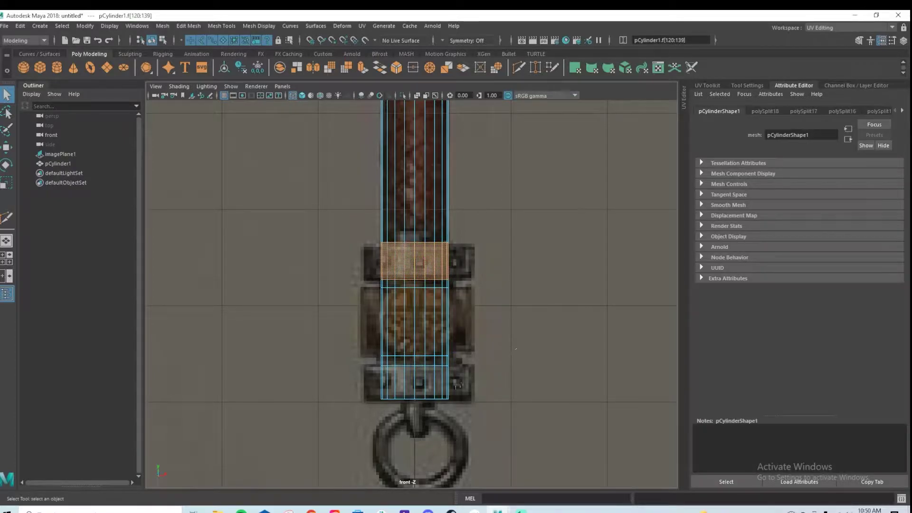
shift+double_click(423, 383)
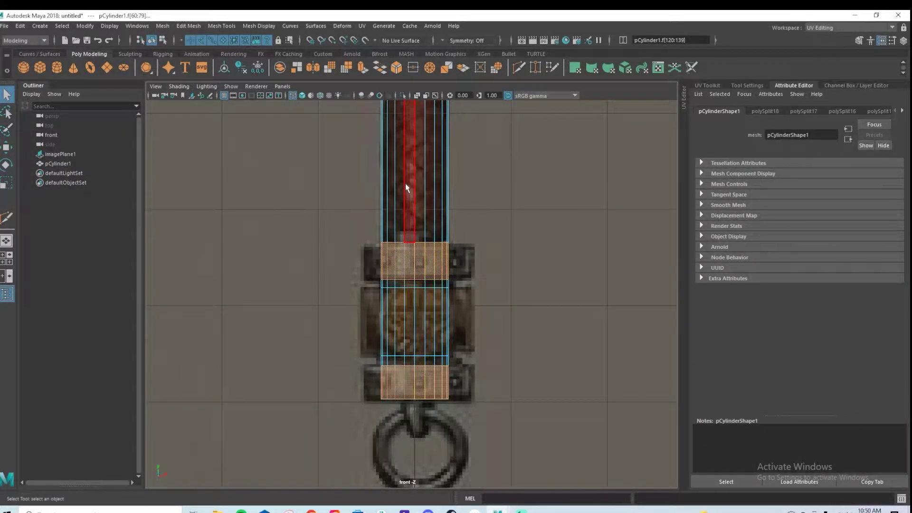
Add the face rings of the four metal collars along the axe head to the selection
alt+middle_drag(405, 188, 397, 352)
alt+middle_drag(431, 119, 434, 451)
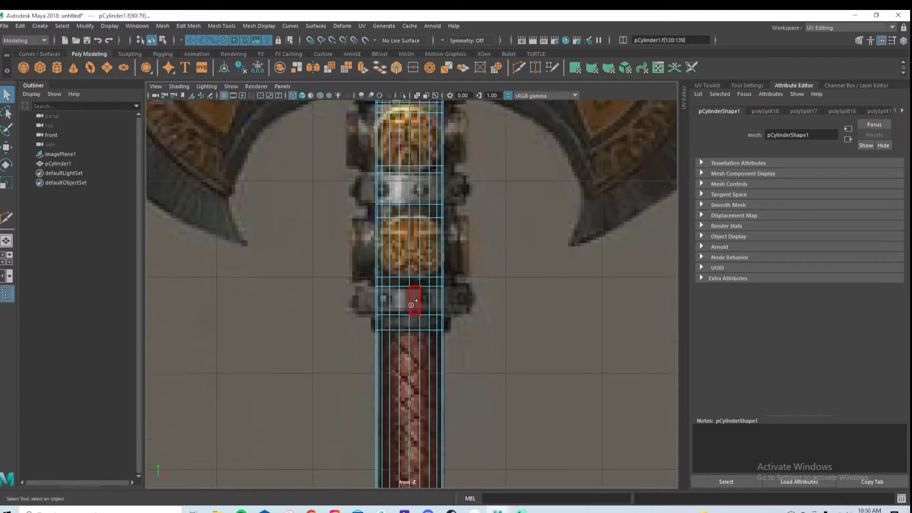
shift+double_click(404, 305)
shift+click(404, 189)
shift+double_click(395, 188)
alt+middle_drag(451, 186, 464, 345)
shift+double_click(427, 245)
alt+middle_drag(427, 245, 427, 401)
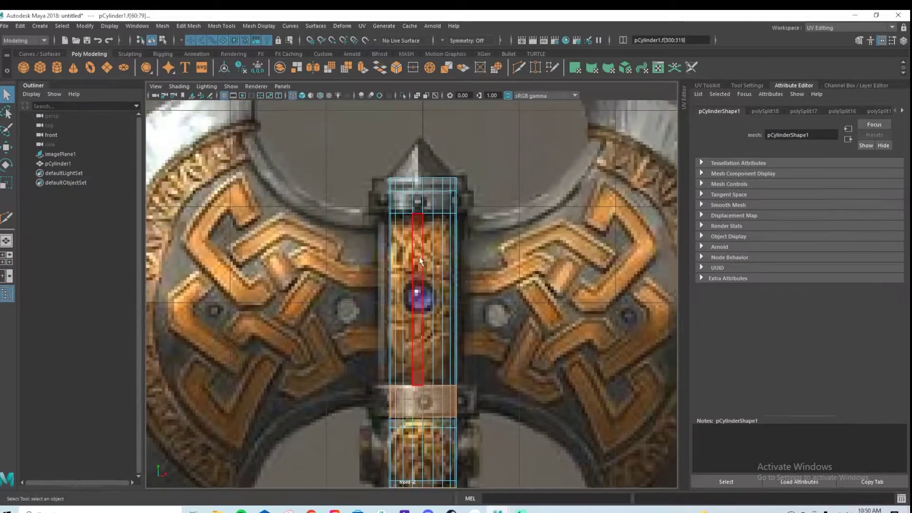
shift+drag(427, 204, 409, 207)
shift+double_click(438, 200)
scroll(446, 209, down, 6)
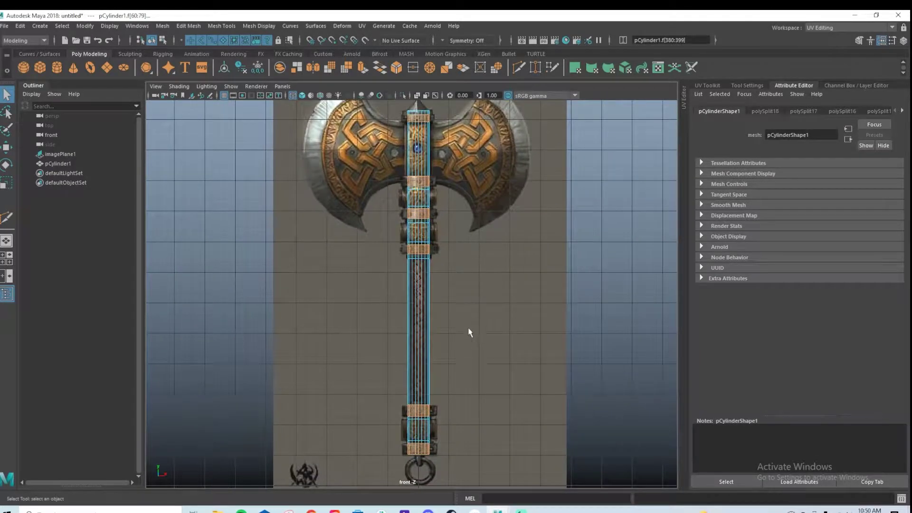
scroll(446, 257, up, 6)
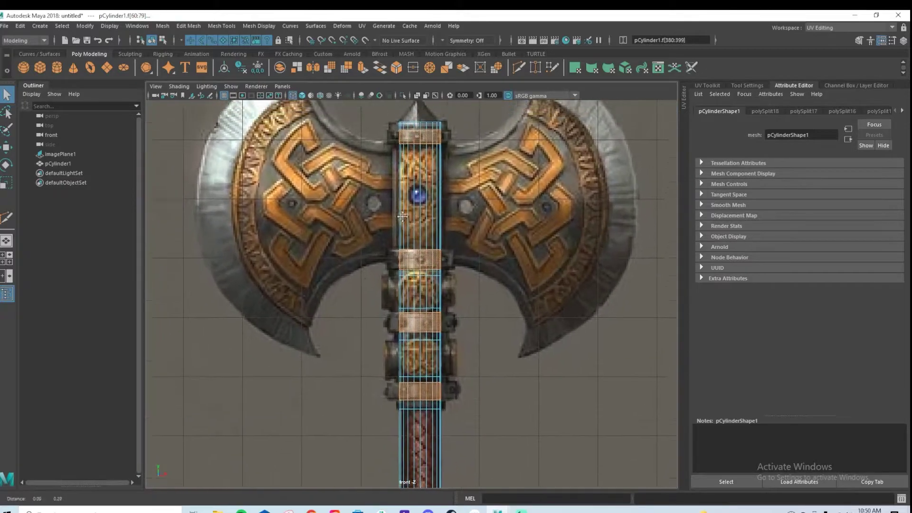
scroll(517, 241, up, 2)
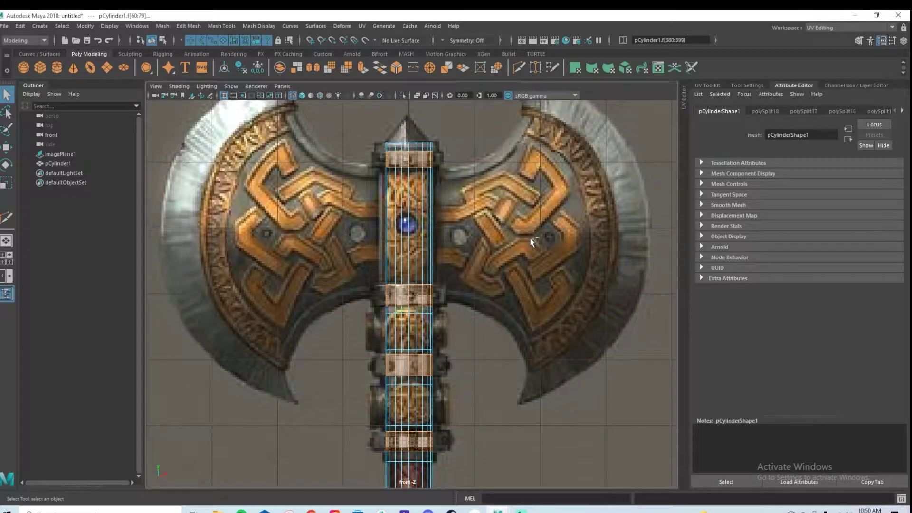
Extrude the selected collar faces with 1 division and a thickness of 0.23 to match the reference collars
key(ctrl+e)
drag(561, 304, 536, 246)
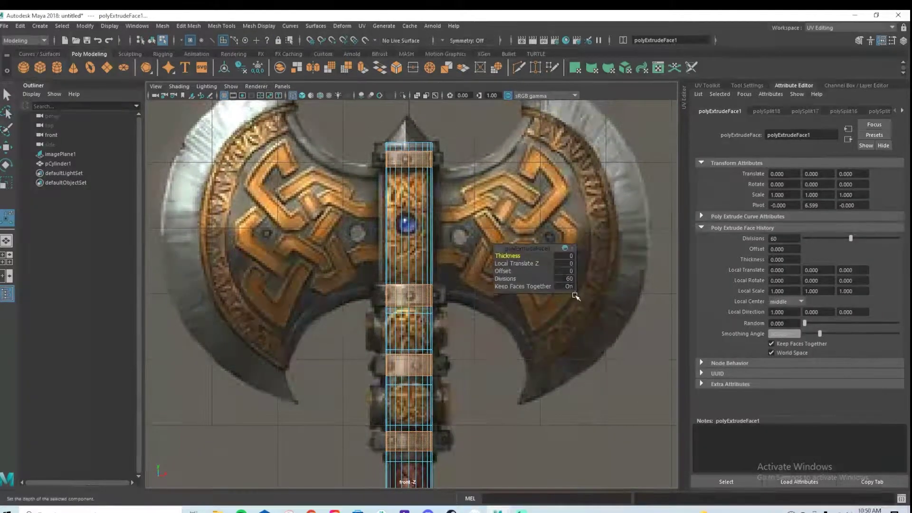
click(563, 279)
click(506, 255)
middle_drag(506, 255, 520, 256)
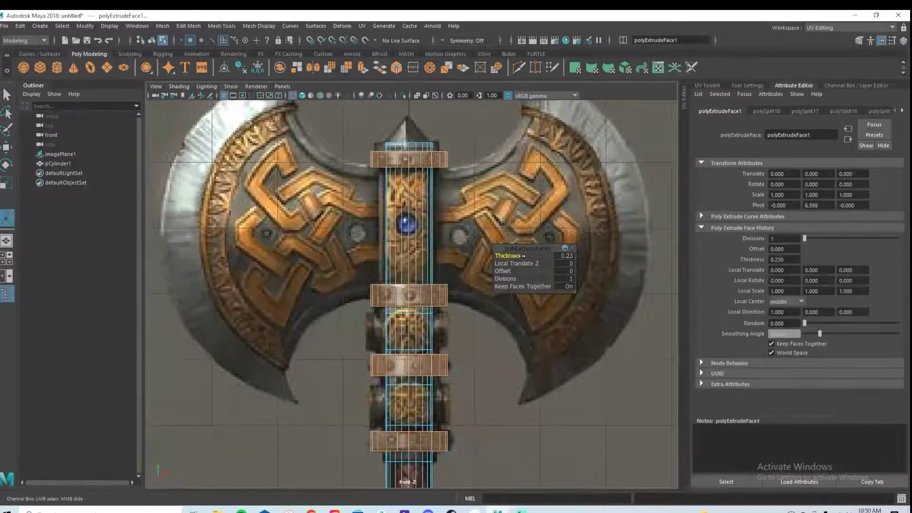
alt+middle_drag(432, 445, 447, 286)
alt+middle_drag(448, 410, 437, 250)
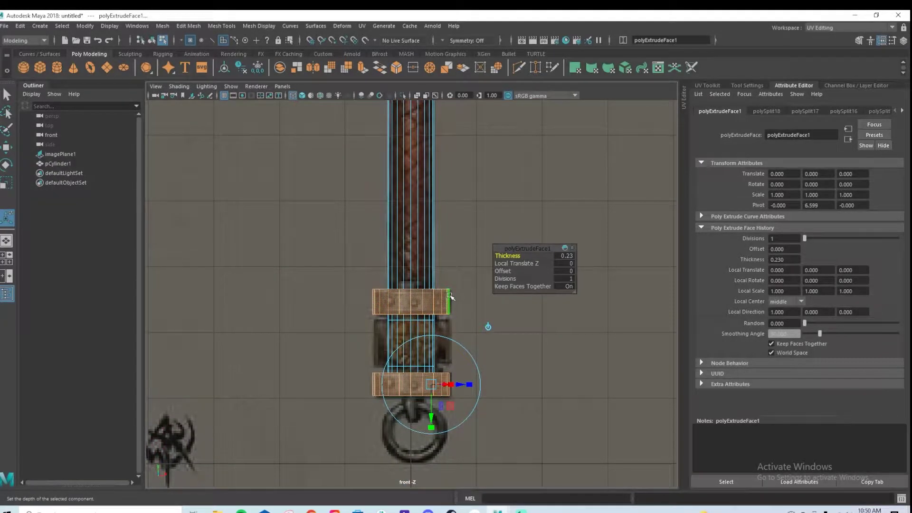
alt+middle_drag(434, 184, 412, 292)
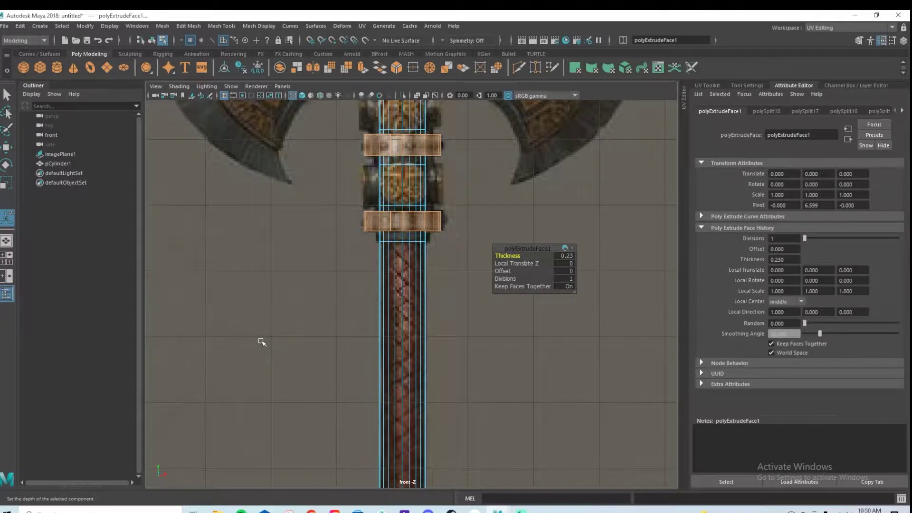
alt+middle_drag(406, 151, 393, 339)
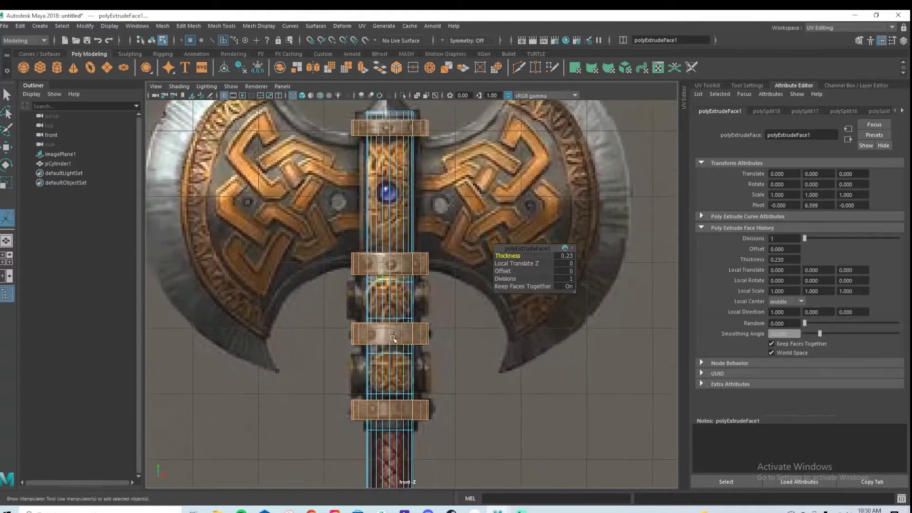
Extrude the narrow face ring above the top collar outward to the width of the rim in the reference
scroll(351, 296, up, 10)
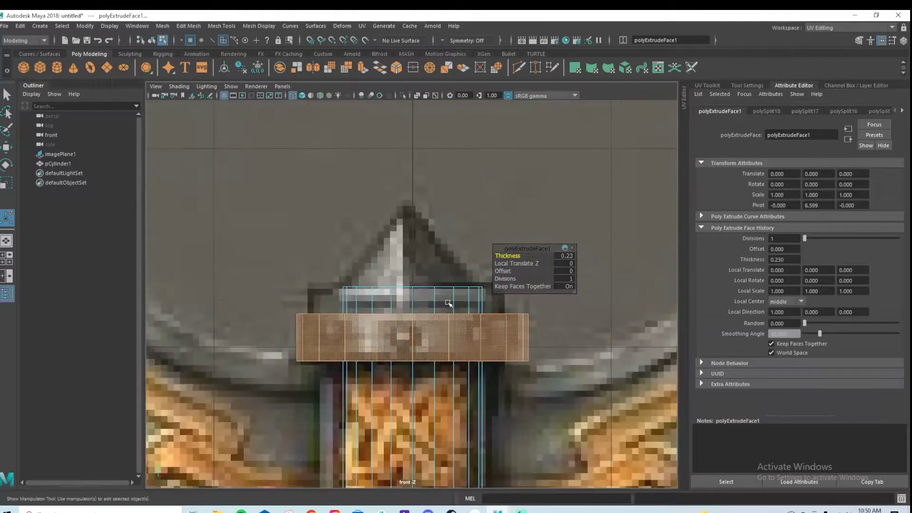
click(351, 296)
shift+double_click(364, 297)
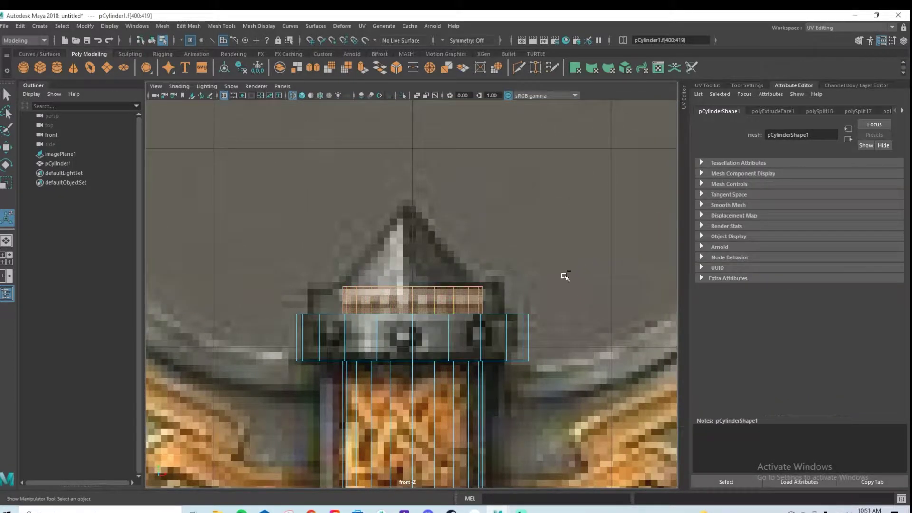
key(ctrl+e)
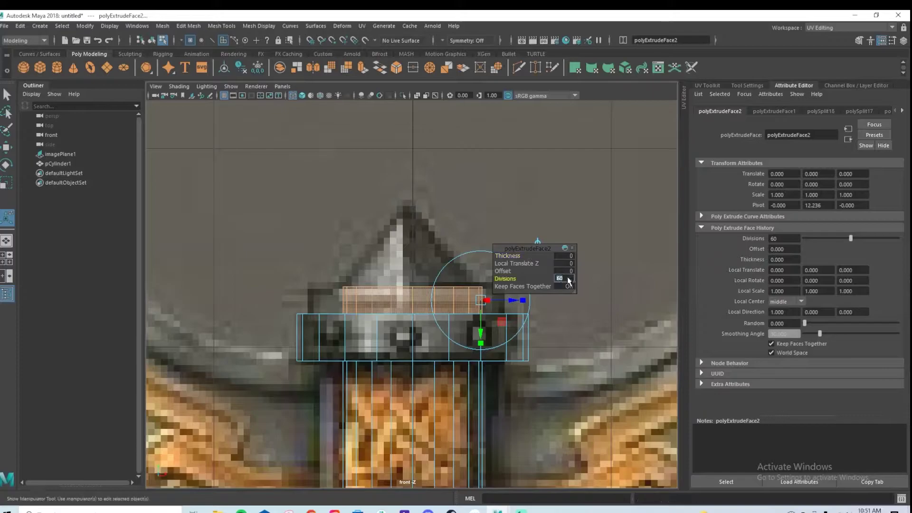
drag(499, 256, 519, 257)
click(529, 214)
right_drag(406, 294, 471, 237)
key(q)
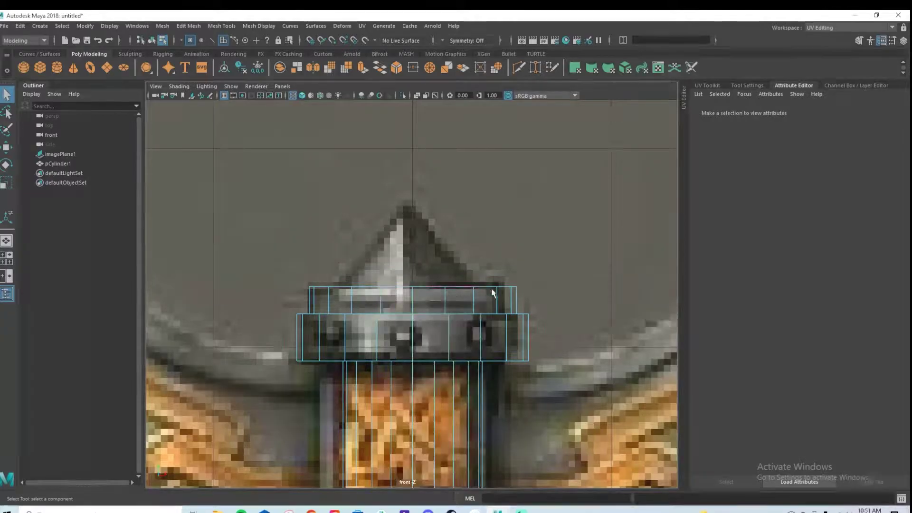
In the perspective view, raise the centre vertex of the cylinder's top cap to form a spike
right_click(446, 297)
right_drag(446, 289, 484, 242)
key(space)
key(space)
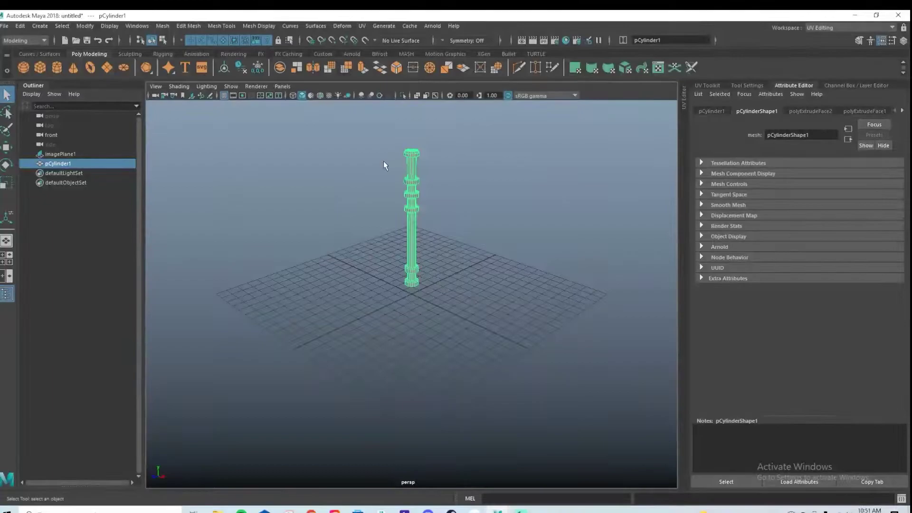
scroll(372, 186, up, 5)
alt+middle_drag(371, 185, 366, 365)
scroll(399, 190, up, 5)
alt+middle_drag(399, 183, 413, 291)
alt+right_drag(413, 291, 411, 225)
click(417, 292)
key(w)
drag(417, 258, 515, 261)
In the front view, lower the spike's tip vertex to the point of the reference spike
key(space)
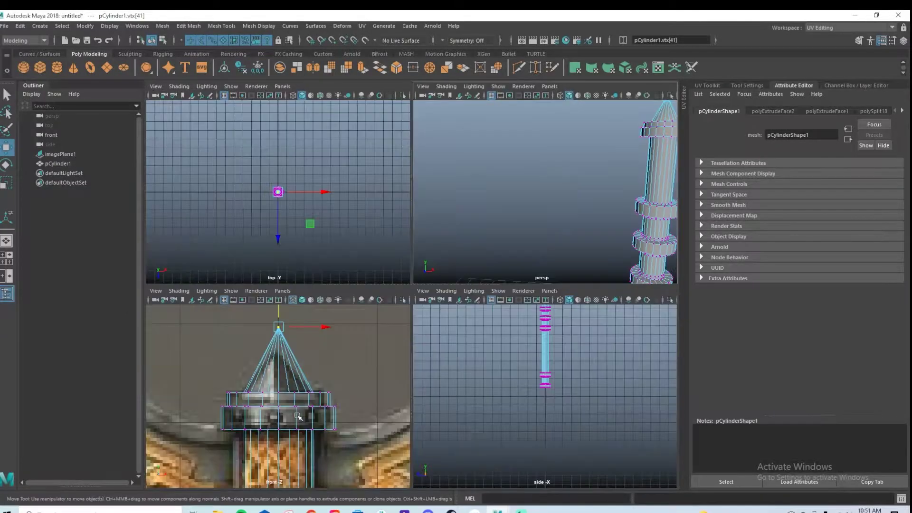
key(space)
drag(412, 115, 410, 157)
Inspect the spike and the extruded collars from several angles in the perspective view
key(space)
key(space)
alt+drag(540, 193, 470, 313)
click(448, 272)
alt+drag(447, 272, 488, 275)
alt+middle_drag(458, 324, 447, 264)
In the front view, hide the handle cylinder to examine the reference image's pommel area, and restore its visibility
key(space)
key(space)
scroll(423, 377, down, 9)
alt+middle_drag(429, 387, 415, 204)
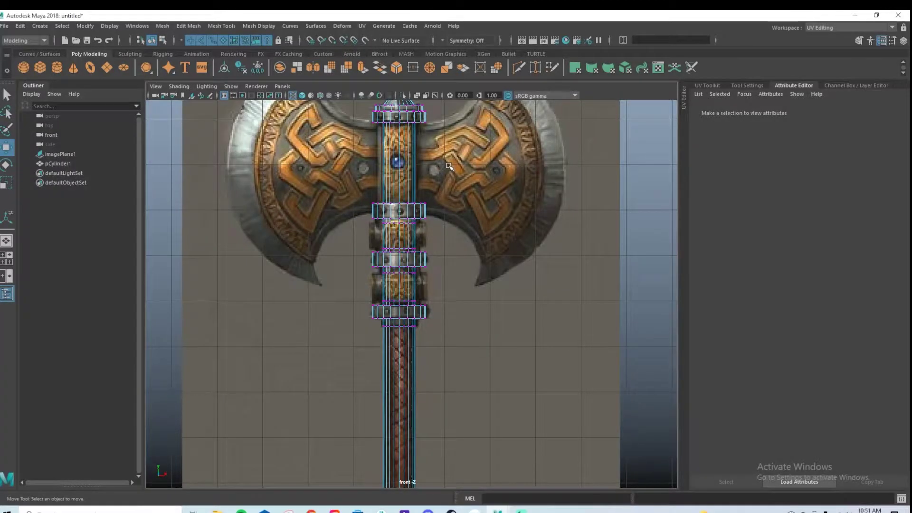
alt+middle_drag(395, 380, 389, 85)
alt+right_drag(332, 334, 745, 332)
alt+middle_drag(486, 376, 514, 223)
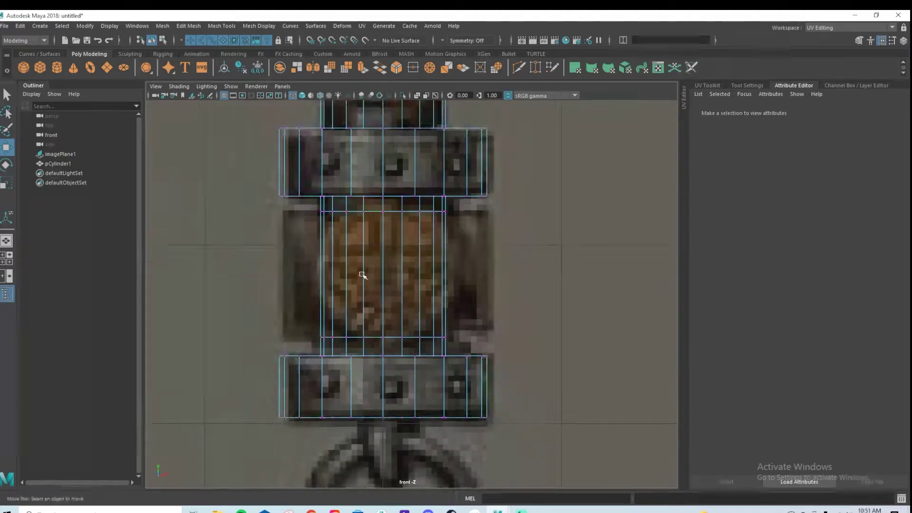
right_click(367, 214)
click(378, 217)
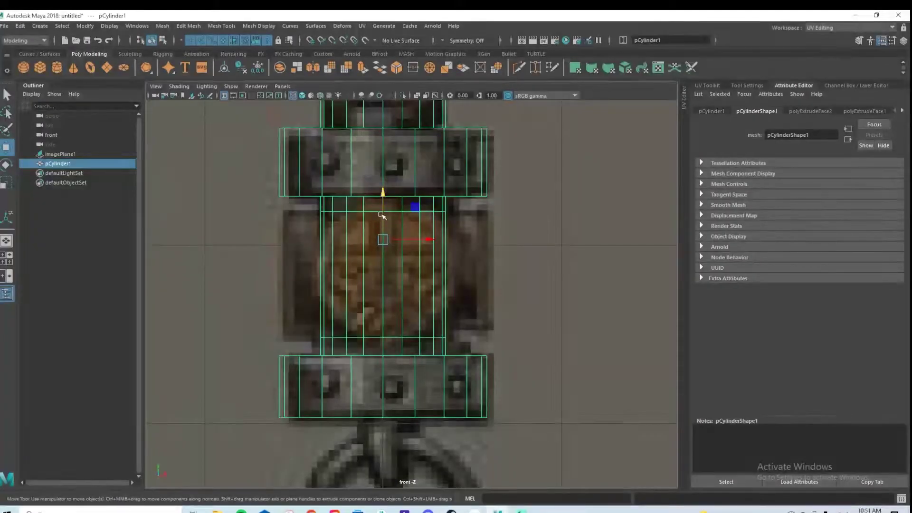
key(ctrl+h)
scroll(446, 252, down, 5)
scroll(453, 252, up, 2)
scroll(453, 252, down, 3)
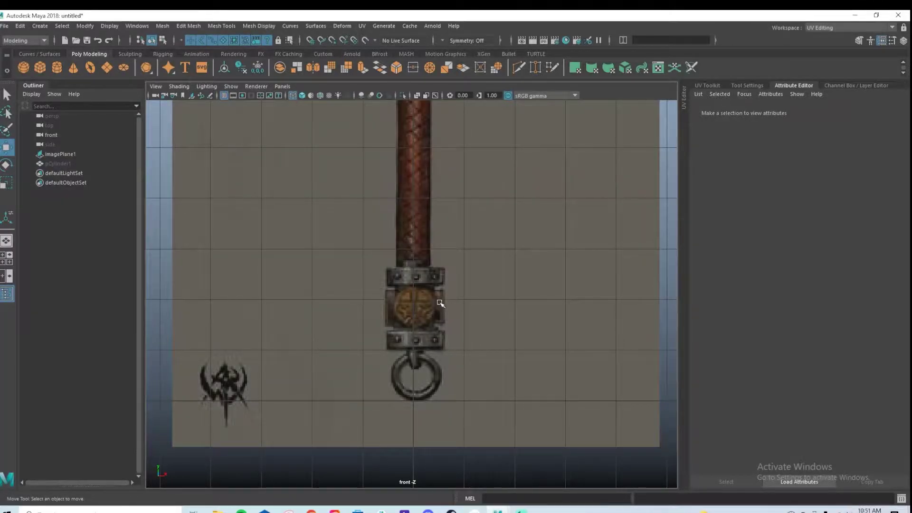
click(70, 162)
key(h)
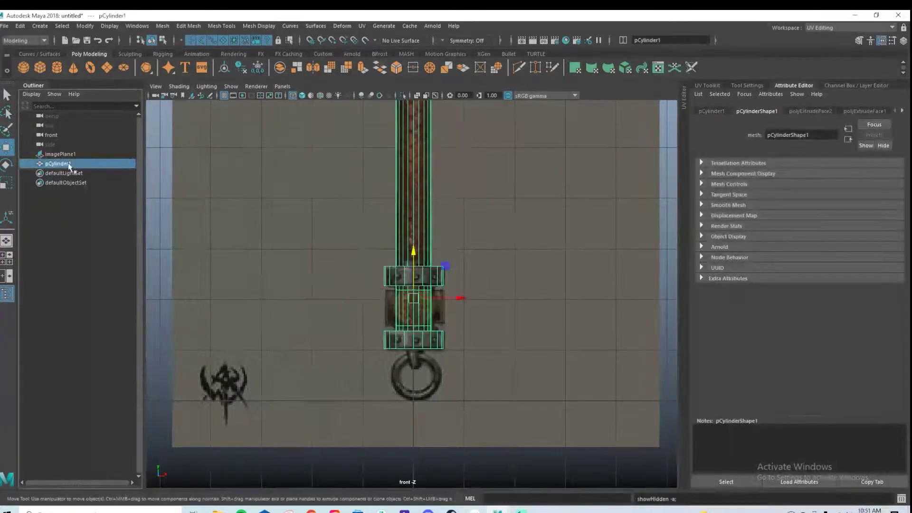
Create a new polygon cylinder and set its X rotation to 90 so its cap faces the front view
click(57, 68)
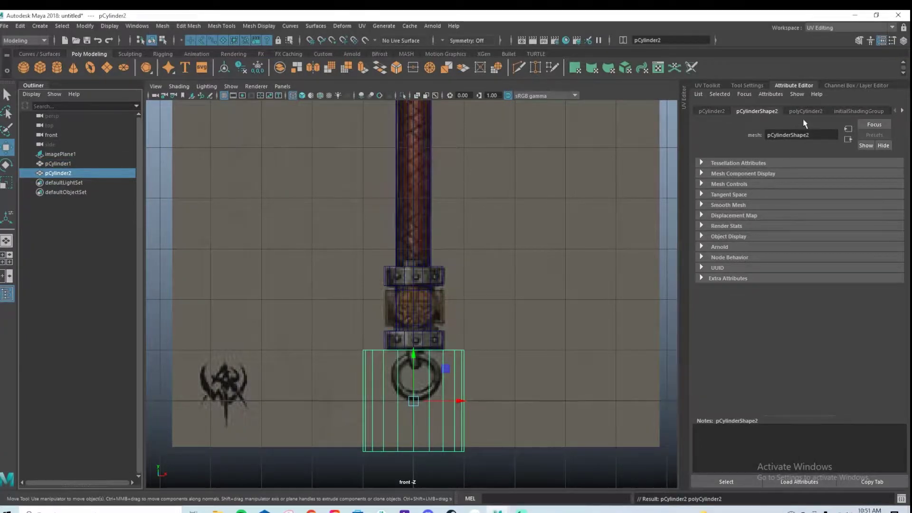
click(791, 112)
click(711, 111)
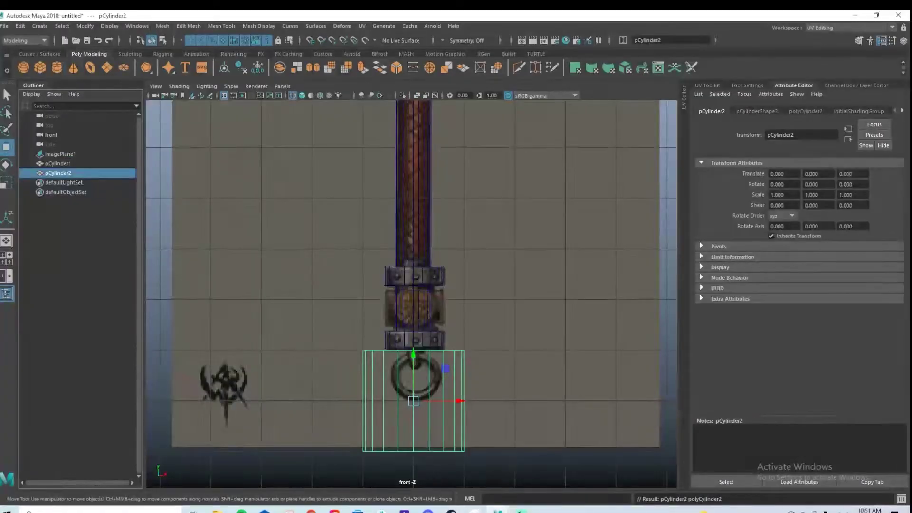
text(90)
key(Return)
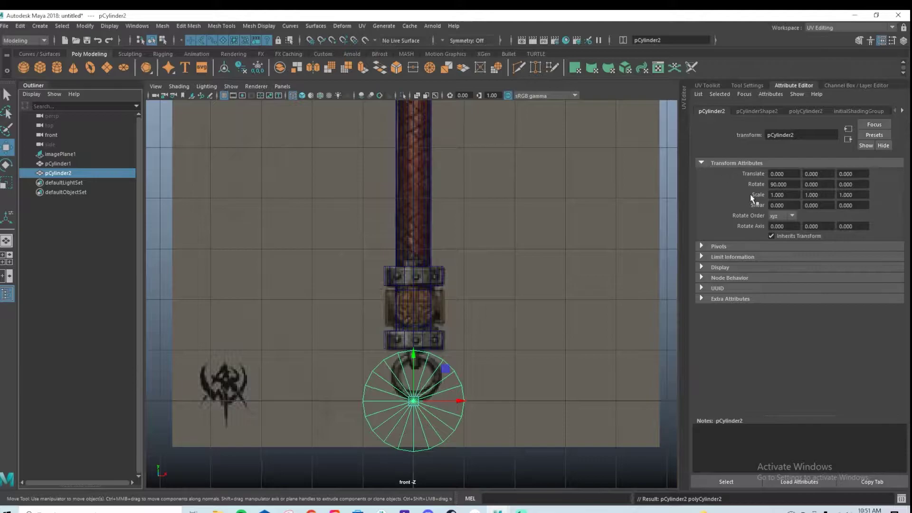
Set the new cylinder's radius to 0.35 and raise it onto the round medallion between the two lowest collars
click(806, 111)
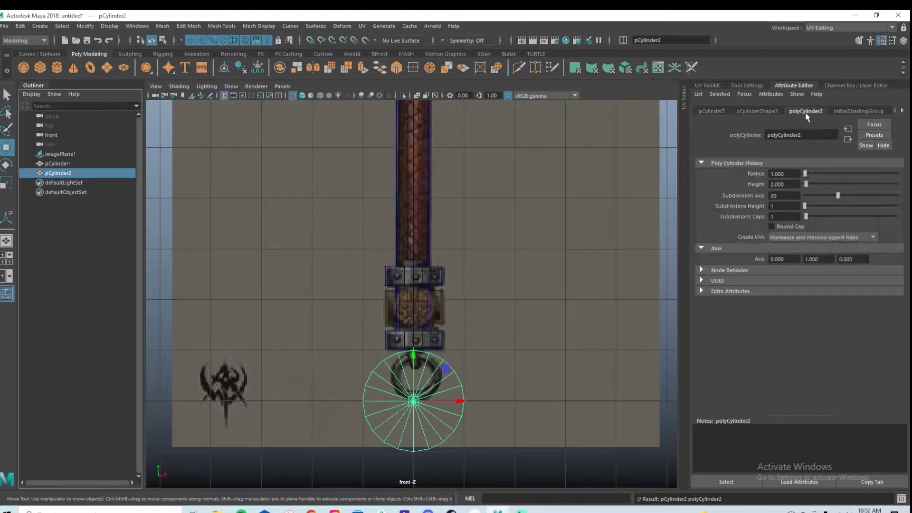
text(0.35)
key(Return)
drag(416, 361, 417, 271)
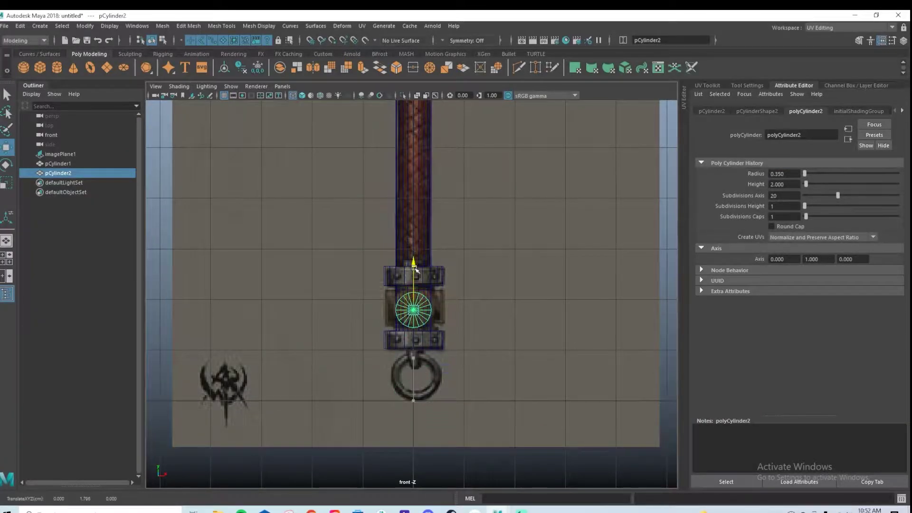
scroll(578, 312, up, 4)
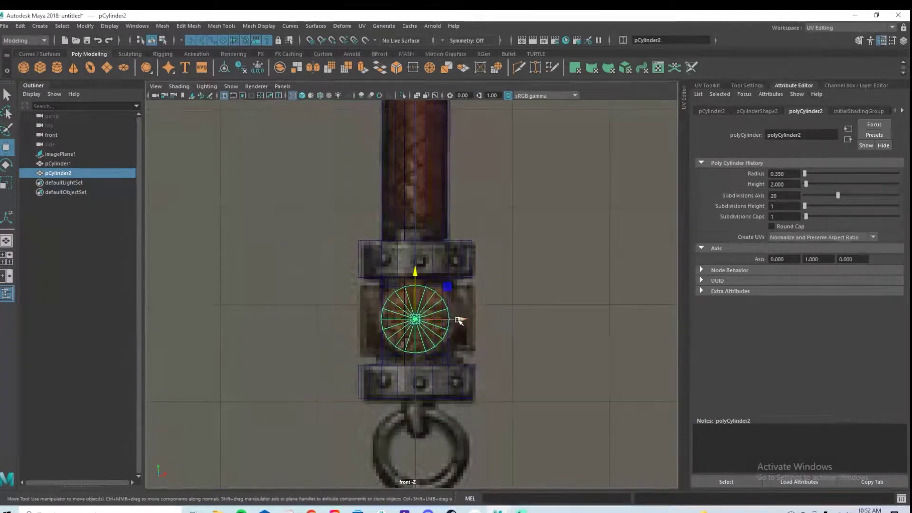
mouse_move(416, 269)
mouse_down()
mouse_move(421, 395)
mouse_move(426, 272)
mouse_up()
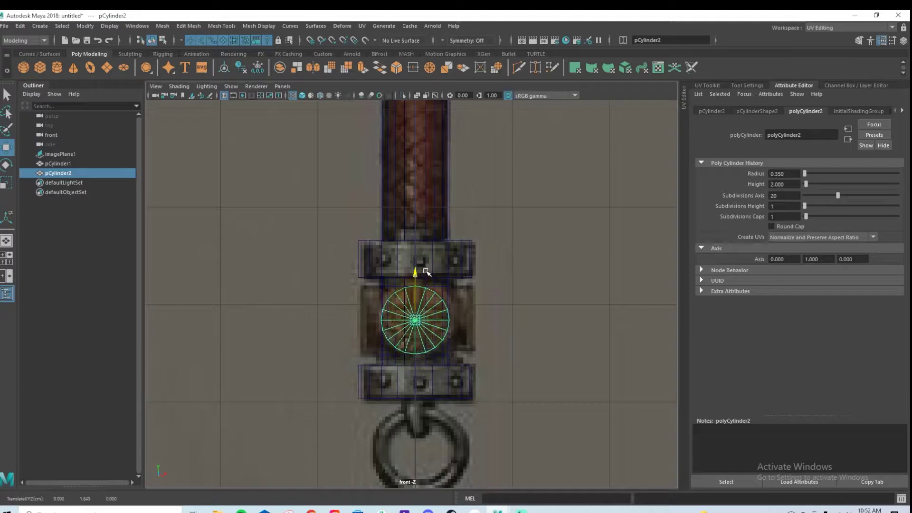
Set the cross cylinder's radius to 0.4 and check its fit between the collars in the perspective view
drag(791, 174, 739, 170)
text(.4)
key(Return)
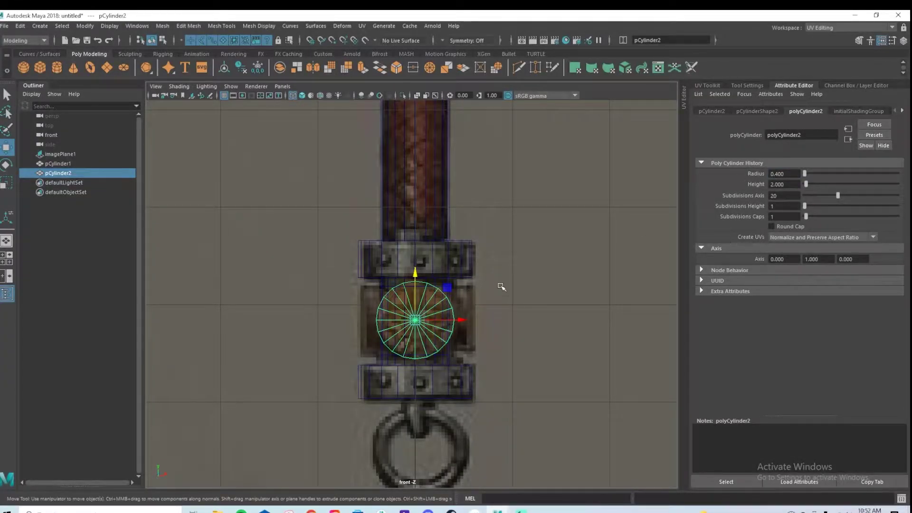
key(space)
key(space)
alt+drag(436, 382, 507, 380)
alt+middle_drag(507, 380, 444, 262)
alt+drag(444, 262, 477, 313)
scroll(606, 349, up, 3)
alt+drag(557, 384, 472, 414)
click(448, 391)
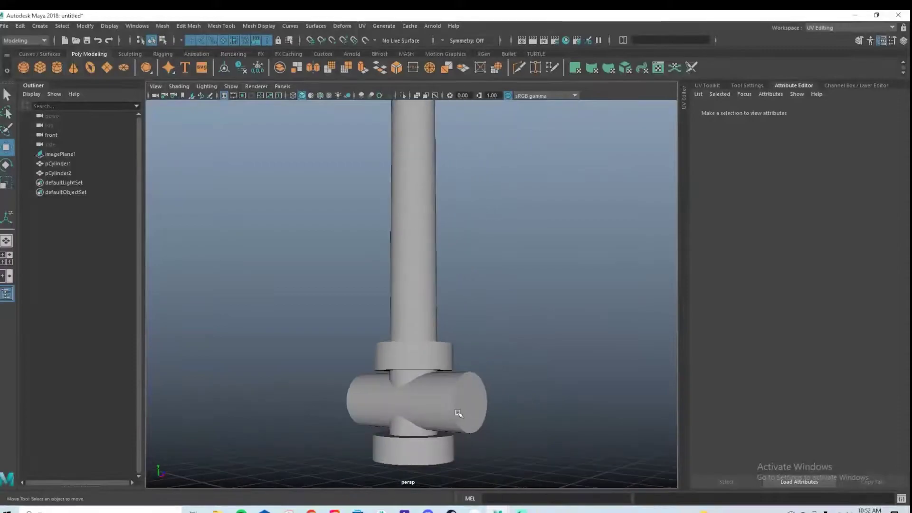
Reduce the cross cylinder's radius to 0.37, check it from another angle, and set it to 0.35
click(472, 415)
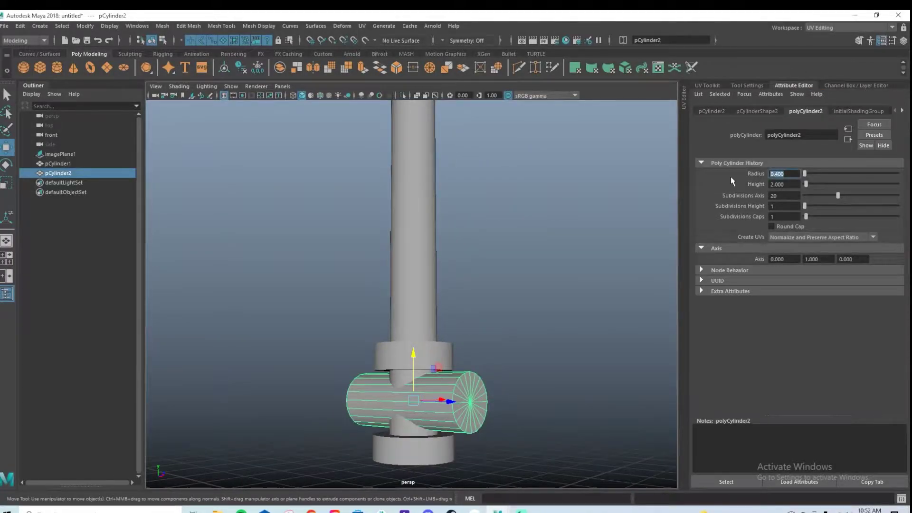
text(0.37)
key(Return)
alt+drag(525, 191, 638, 209)
alt+drag(510, 241, 432, 264)
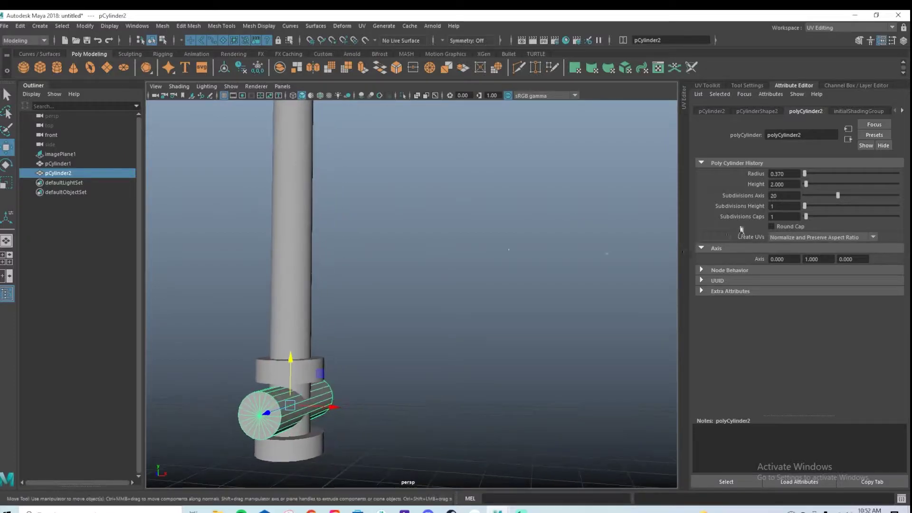
text(0.35)
key(Return)
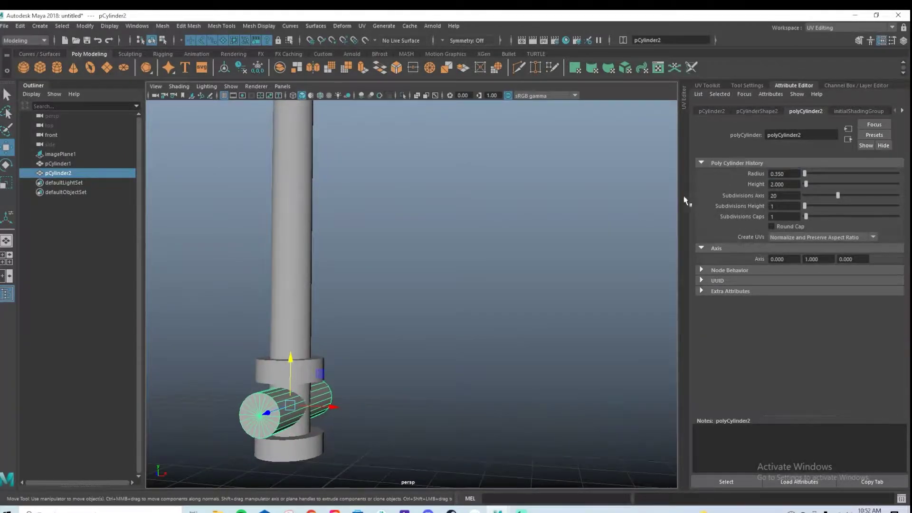
Shorten the cross cylinder by setting its height to 1.8 and finally to 1.6
key(f)
alt+drag(472, 289, 412, 296)
click(463, 231)
alt+drag(521, 300, 485, 311)
scroll(485, 311, up, 3)
alt+middle_drag(506, 312, 472, 308)
click(472, 308)
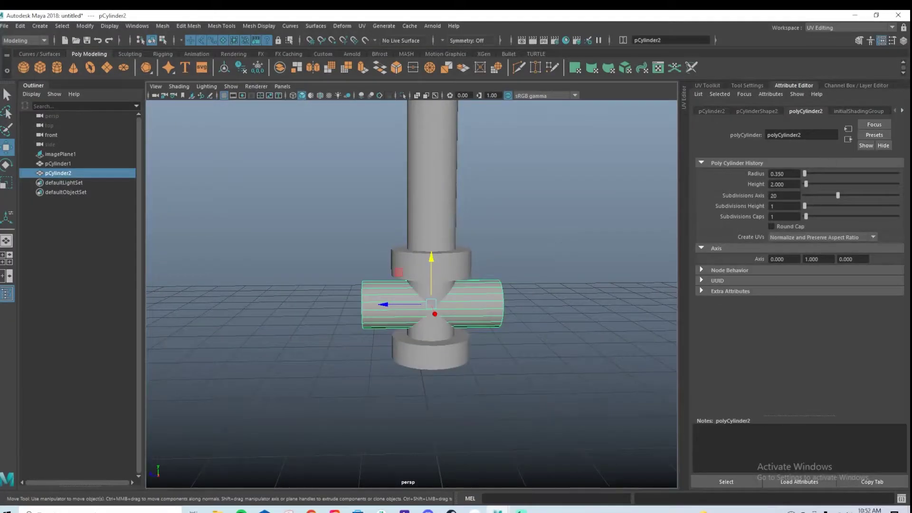
text(1.8)
key(Return)
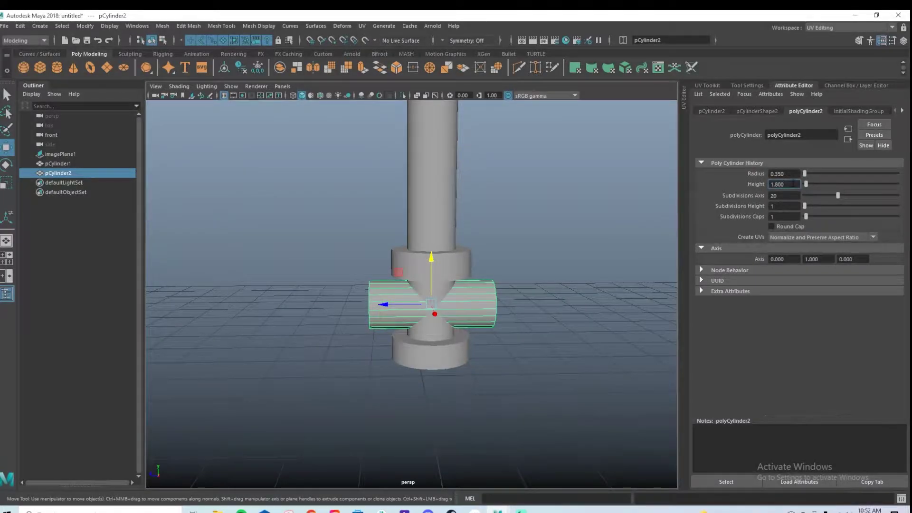
text(1.6)
key(Return)
alt+drag(427, 228, 474, 301)
In the front view, duplicate the cross cylinder at the handle's lower end
key(space)
key(space)
scroll(474, 304, up, 2)
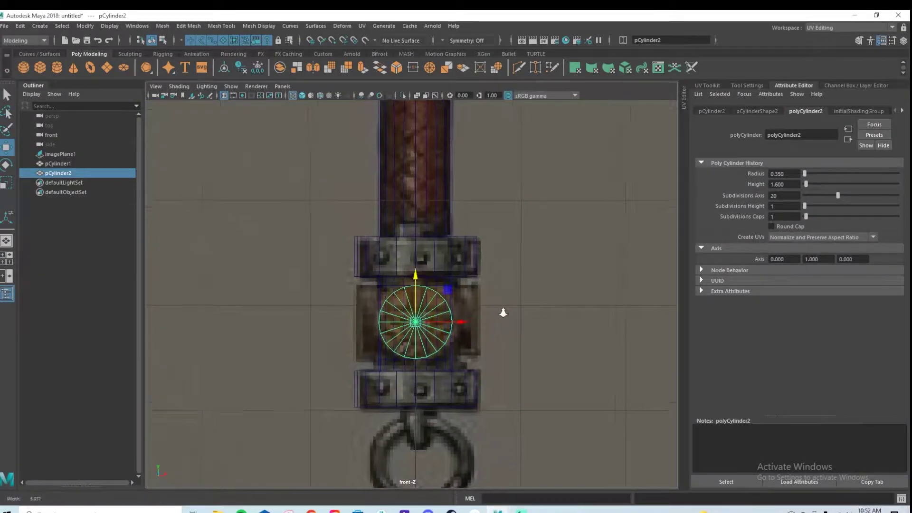
click(519, 299)
click(426, 325)
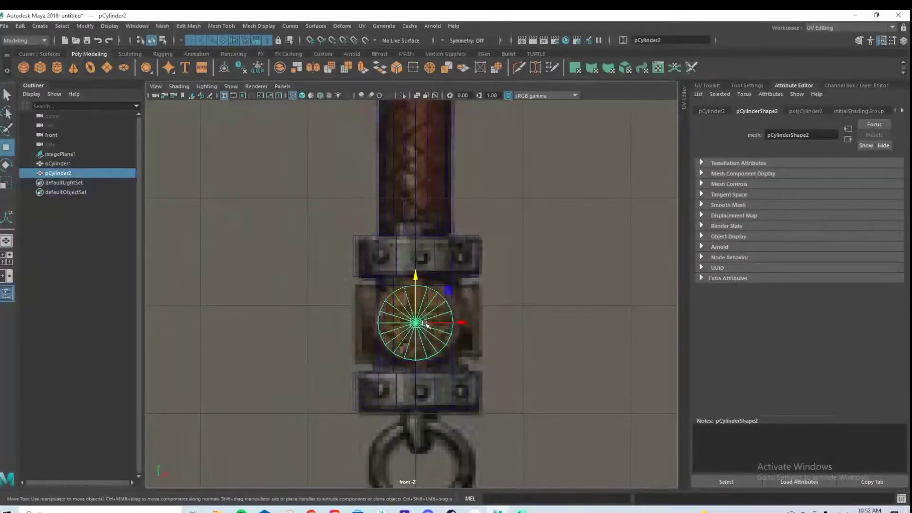
key(ctrl+d)
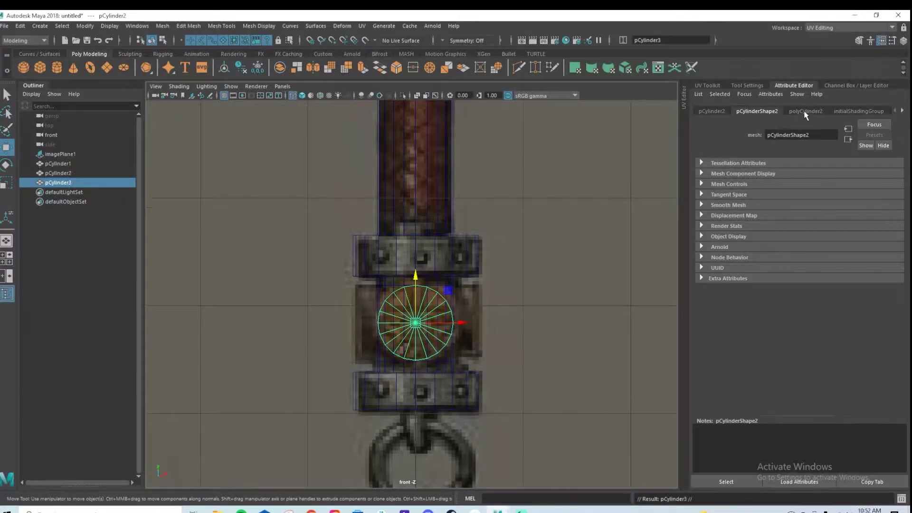
Set the duplicate's rotation to 90 on X and 90 on Y so it runs sideways through the handle
click(803, 110)
click(701, 110)
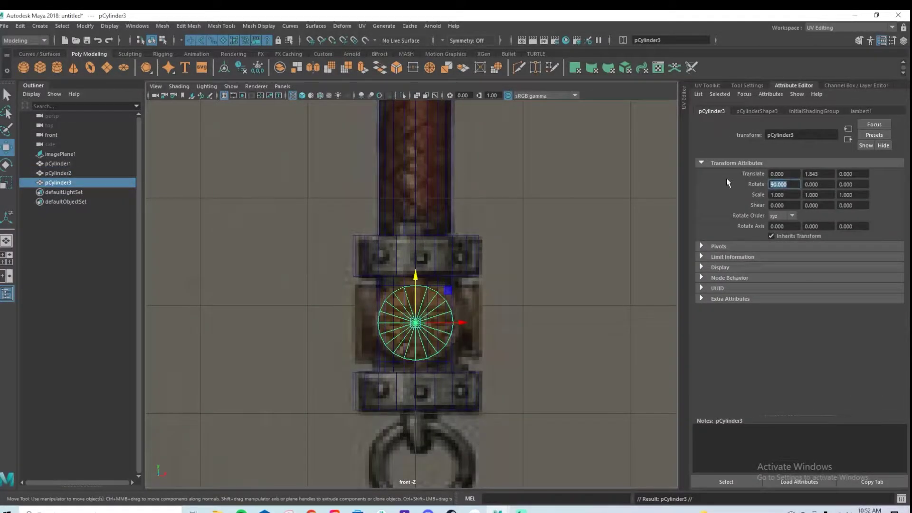
text(0)
key(Return)
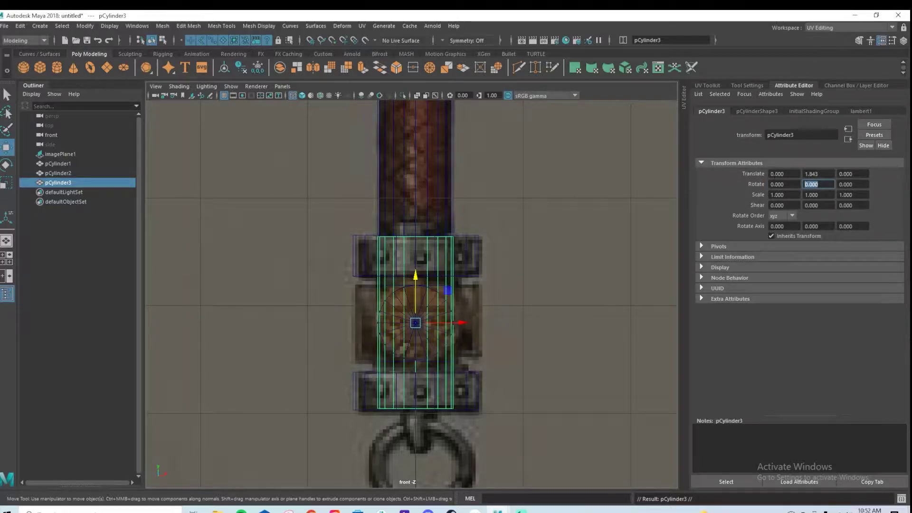
text(90)
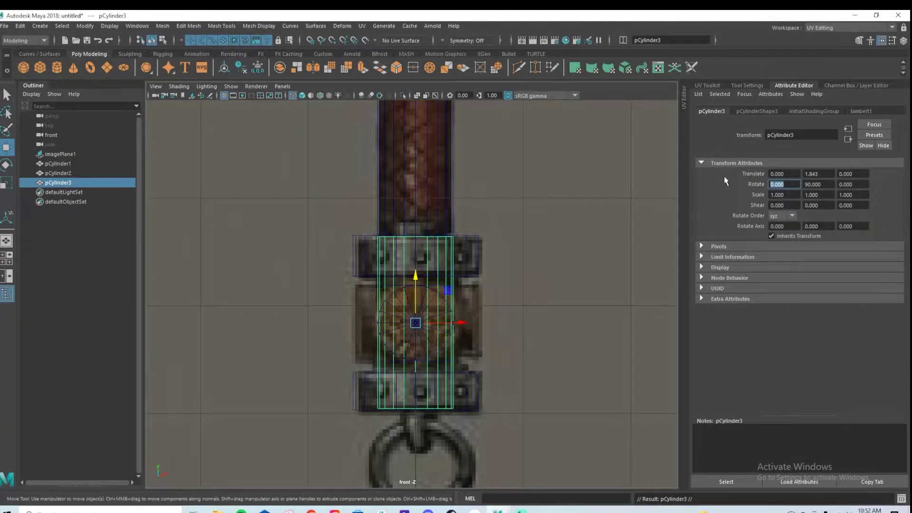
key(Return)
key(space)
key(space)
alt+drag(447, 311, 397, 352)
key(space)
key(space)
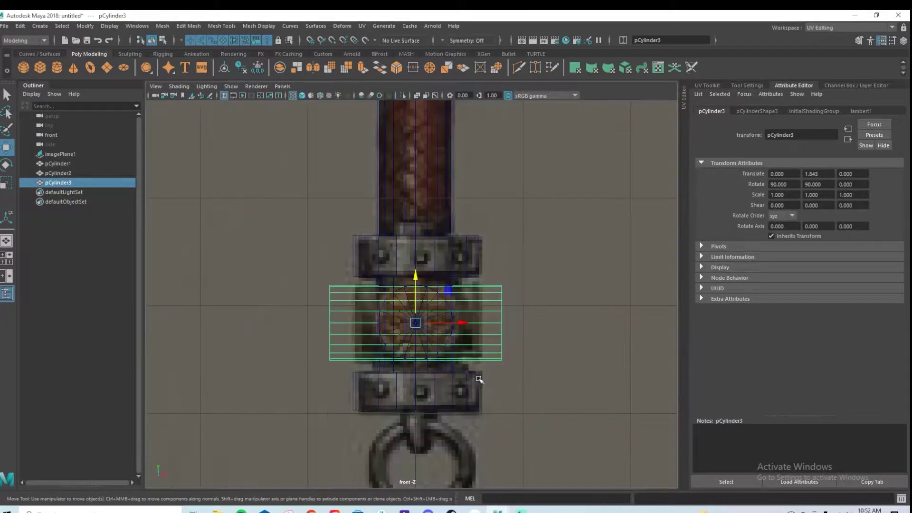
Scale the sideways cylinder along its length to about 0.756 to match the width of the side caps in the reference
scroll(480, 383, up, 2)
key(r)
key(1)
right_drag(481, 302, 489, 309)
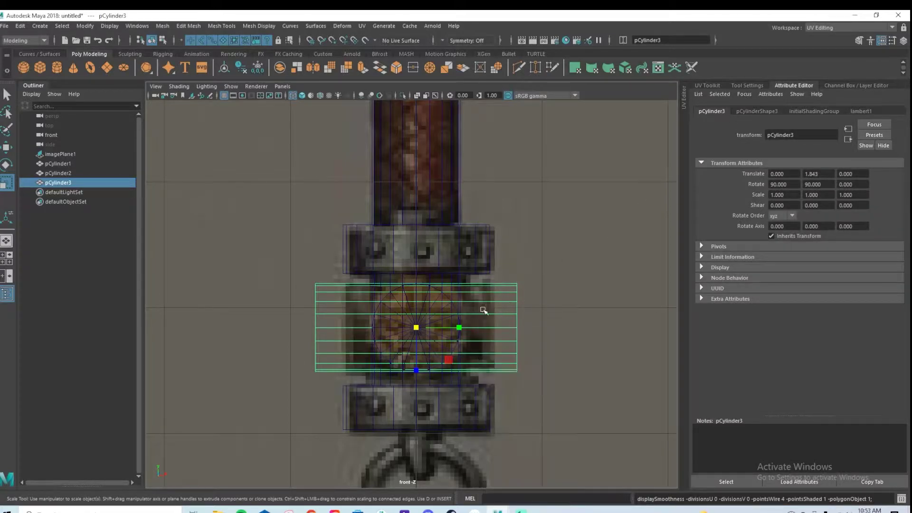
drag(459, 328, 450, 328)
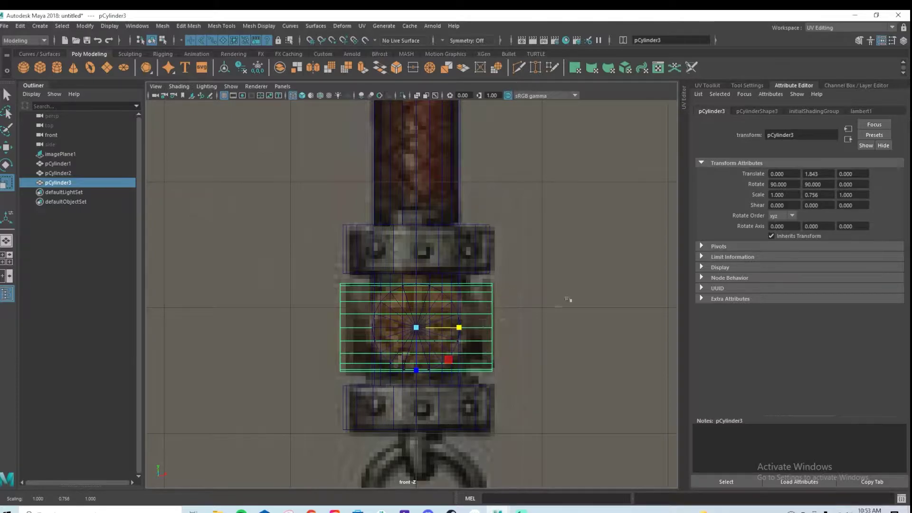
Delete the original front-facing cross cylinder and duplicate the scaled sideways cylinder
click(444, 299)
click(444, 298)
key(Delete)
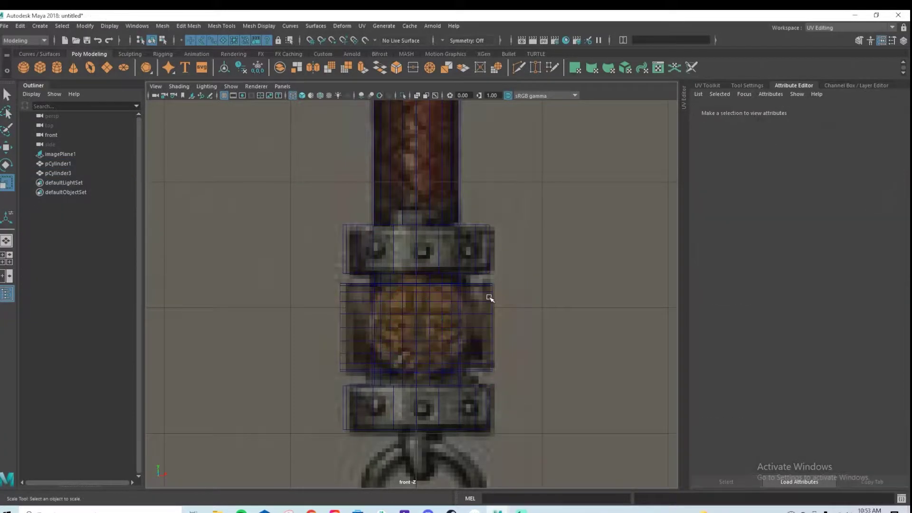
click(487, 298)
click(491, 299)
key(ctrl+d)
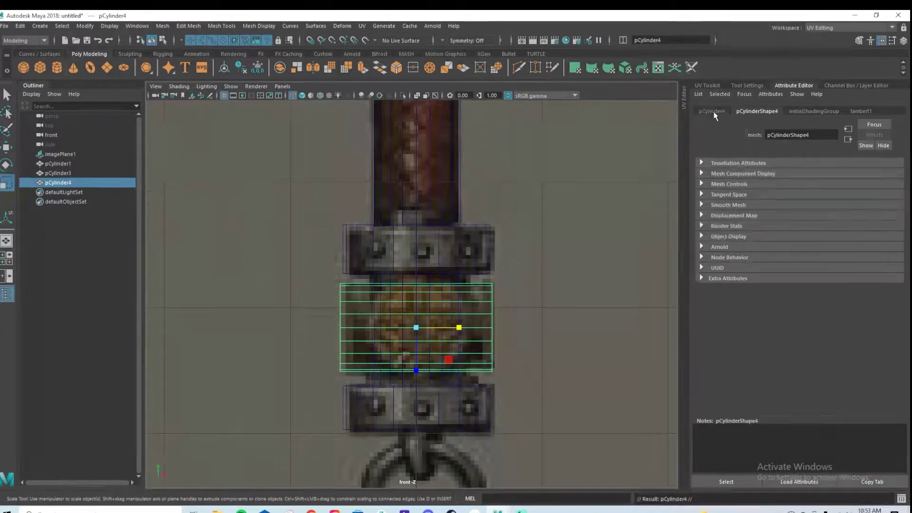
Set the new duplicate's rotation to 90 on X and 0 on Y so it crosses the sideways cylinder
click(820, 184)
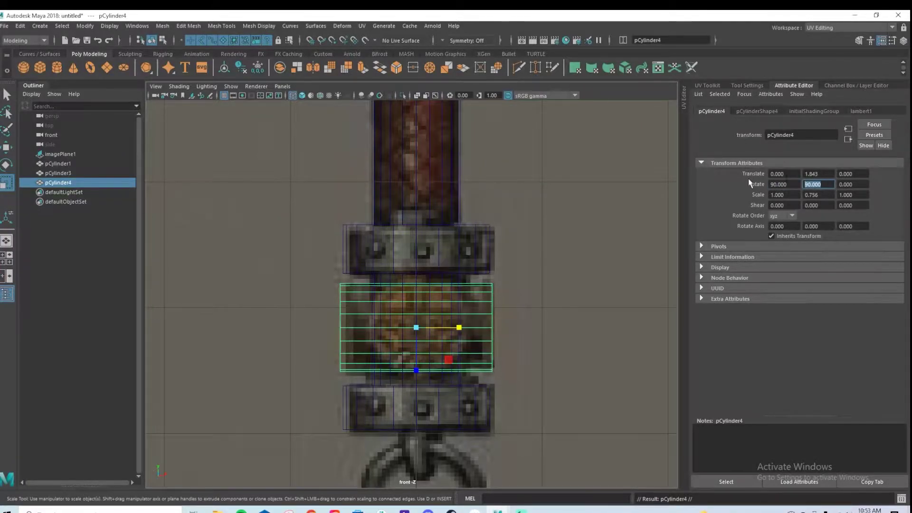
key(Return)
key(Return)
key(space)
key(space)
key(w)
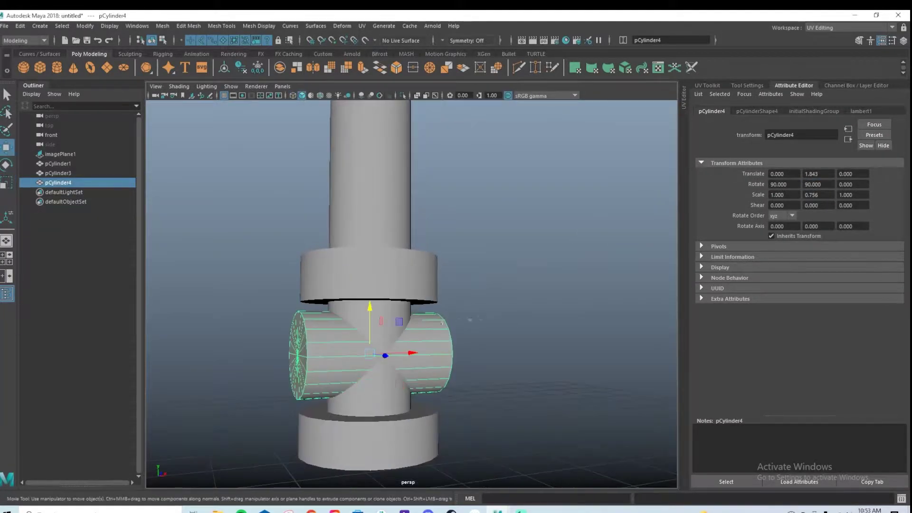
click(74, 172)
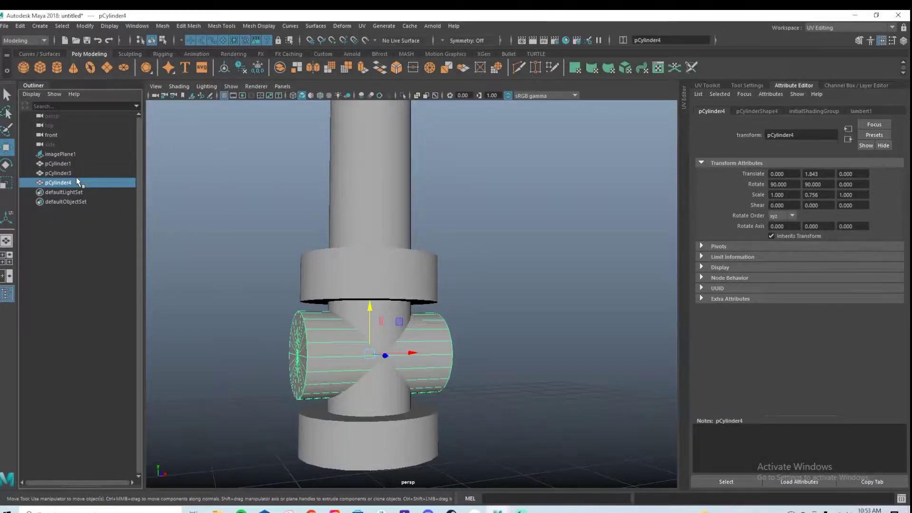
click(78, 184)
text(90)
key(Tab)
text(0)
key(Return)
Hide the handle and both crossed cylinders in the front view to uncover the reference image
alt+drag(478, 349, 323, 340)
click(511, 344)
scroll(291, 306, down, 5)
alt+drag(291, 305, 406, 325)
alt+middle_drag(414, 297, 425, 328)
alt+drag(426, 330, 425, 328)
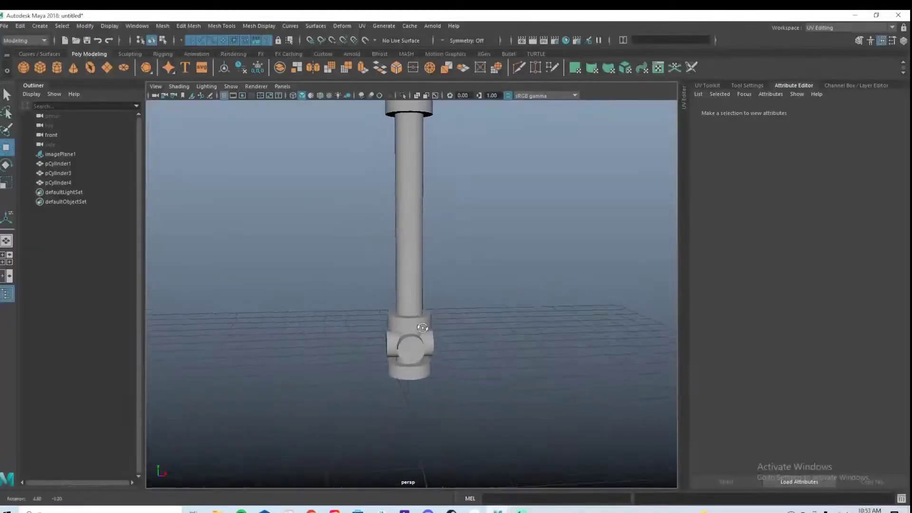
click(425, 328)
shift+click(412, 349)
scroll(411, 349, up, 5)
key(space)
key(space)
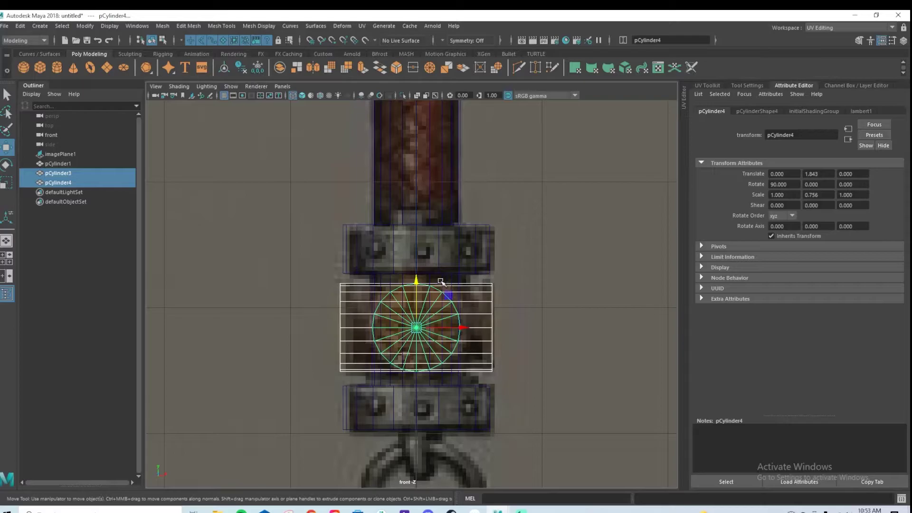
shift+drag(296, 205, 420, 287)
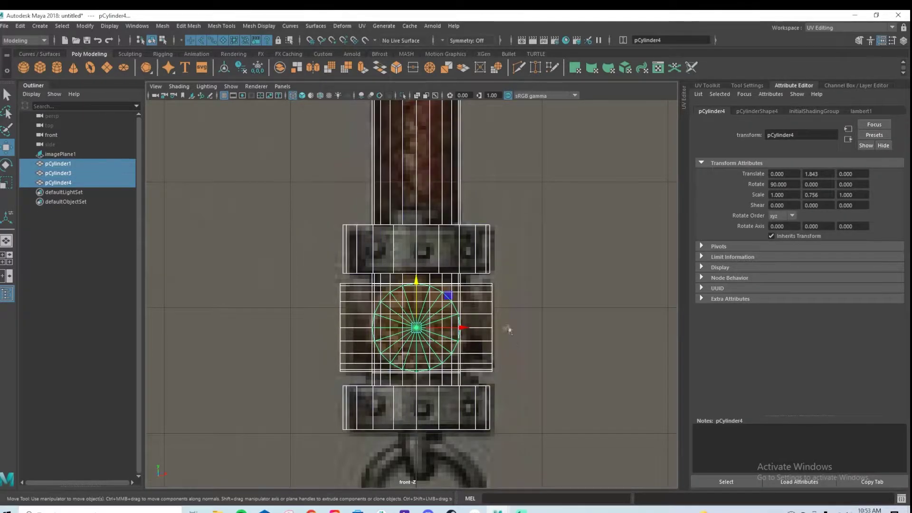
key(ctrl+h)
Examine the reference image along the handle, from the axe head down to the pommel ring
scroll(427, 328, down, 6)
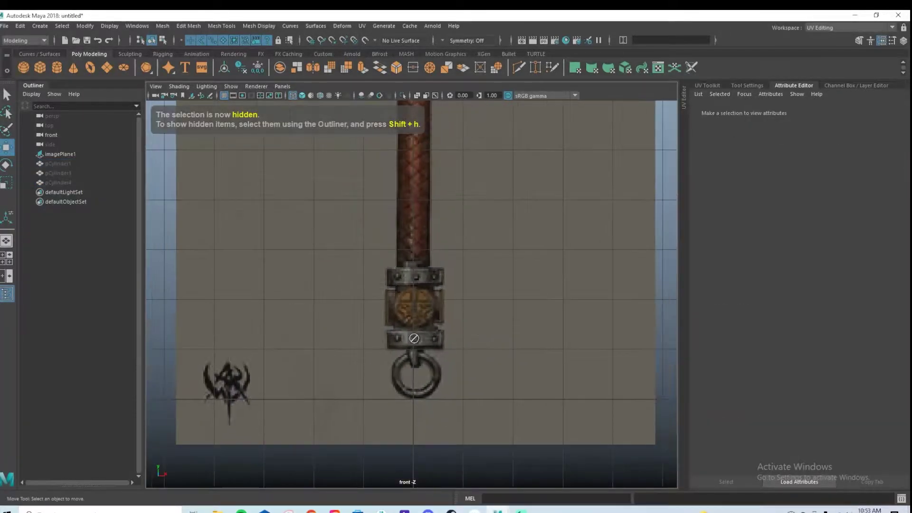
alt+drag(413, 338, 452, 334)
alt+right_drag(453, 334, 344, 258)
alt+middle_drag(397, 231, 413, 418)
alt+right_drag(532, 361, 807, 351)
alt+middle_drag(477, 397, 454, 253)
scroll(460, 255, down, 4)
alt+middle_drag(497, 366, 488, 229)
scroll(505, 337, down, 2)
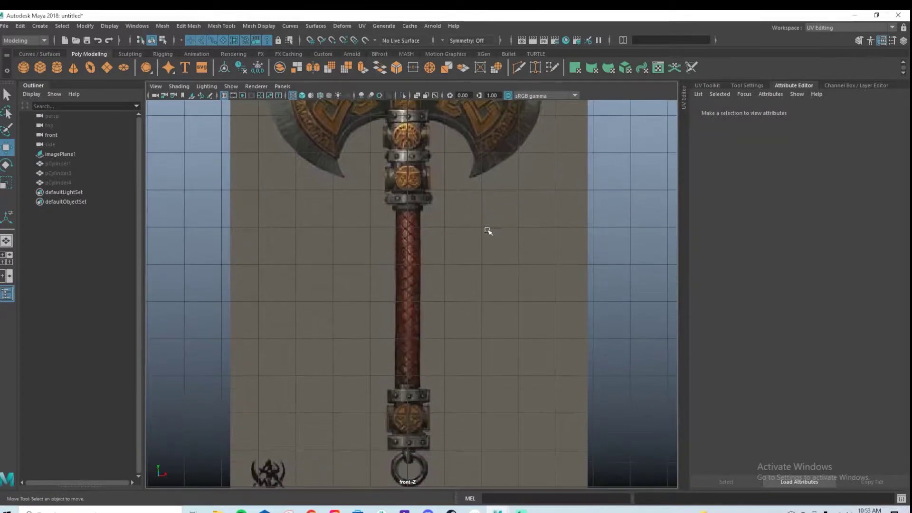
alt+middle_drag(422, 348, 406, 215)
alt+right_drag(406, 215, 617, 254)
Unhide the handle and the two crossed cylinders
drag(63, 183, 70, 162)
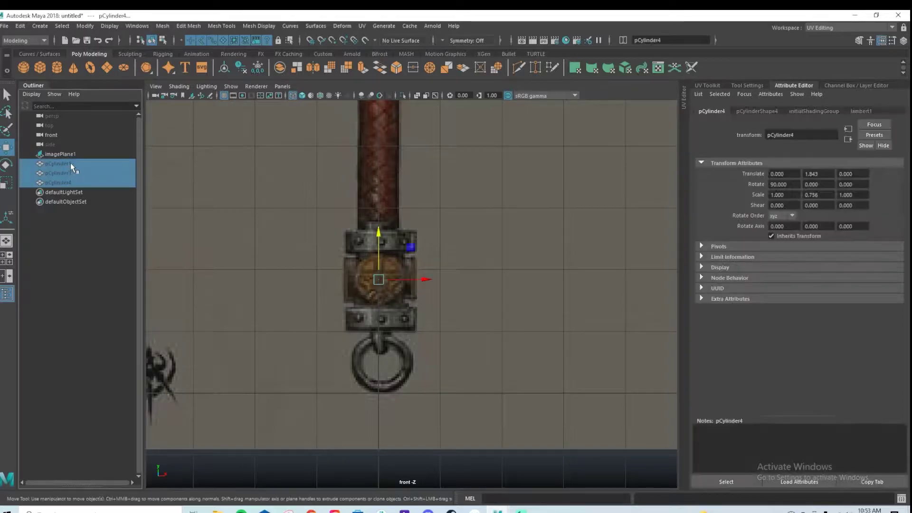
click(428, 217)
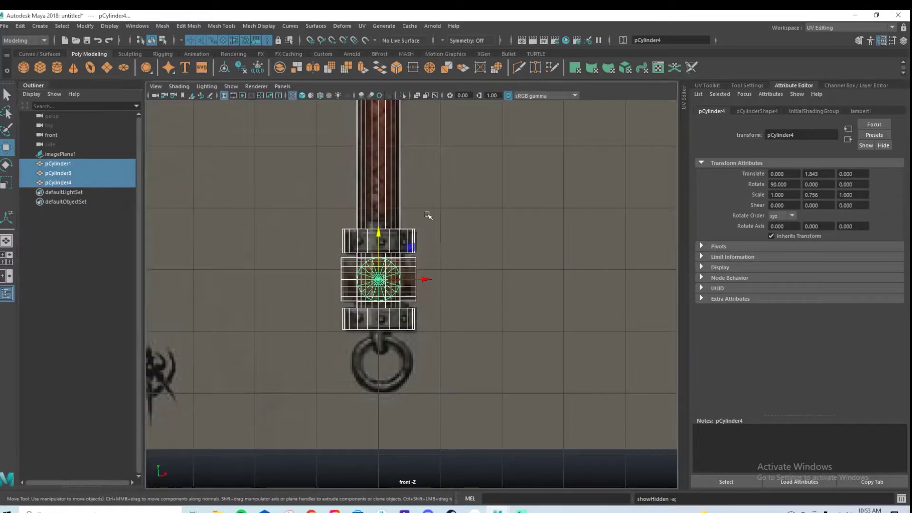
alt+middle_drag(407, 238, 489, 328)
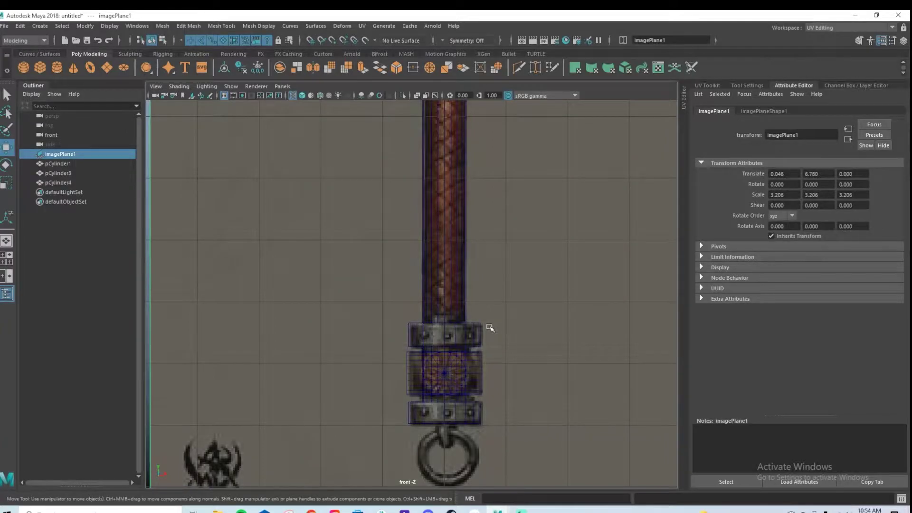
Select both crossed cylinders at the handle's lower end and return to the front view
key(space)
key(space)
click(525, 299)
alt+drag(525, 299, 413, 359)
click(414, 360)
shift+click(429, 353)
scroll(421, 363, down, 3)
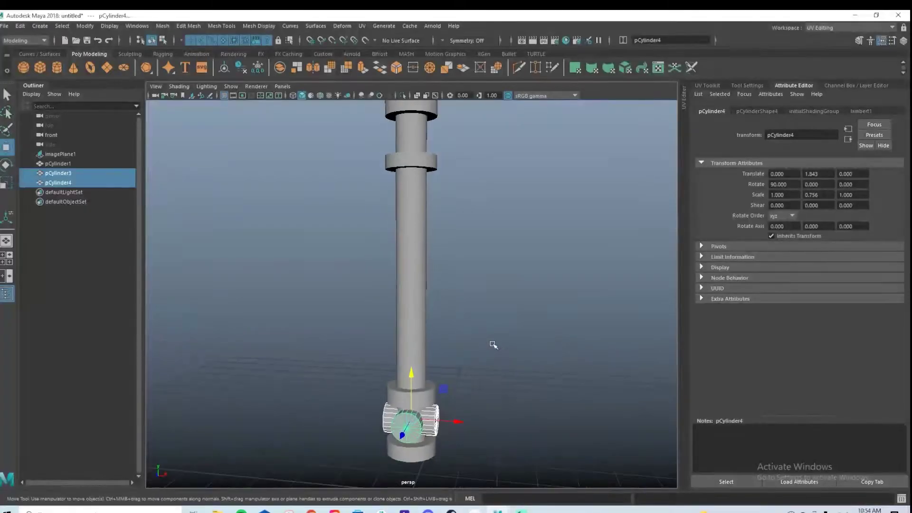
key(space)
key(space)
scroll(416, 361, down, 4)
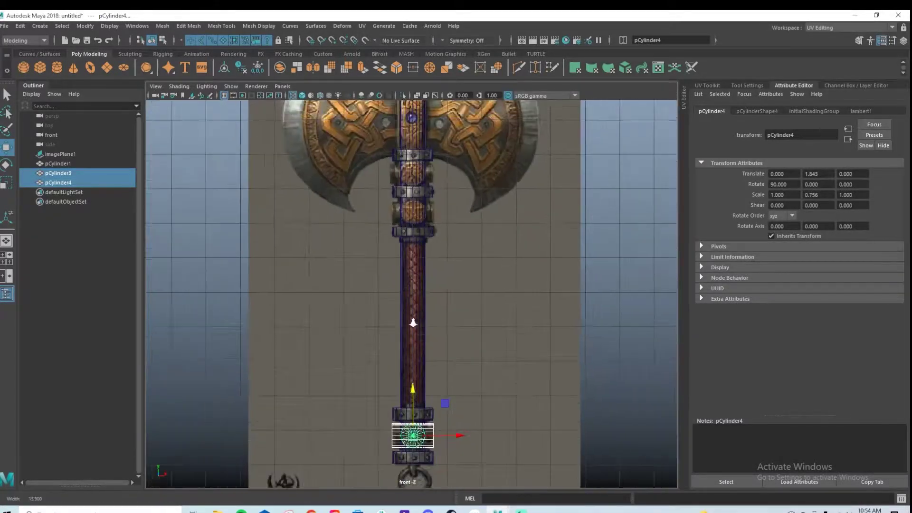
scroll(447, 306, up, 6)
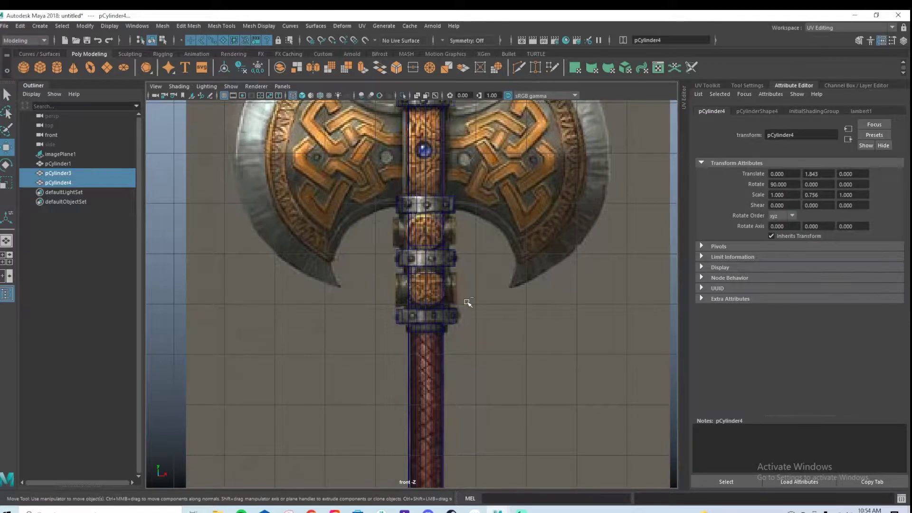
key(ctrl+d)
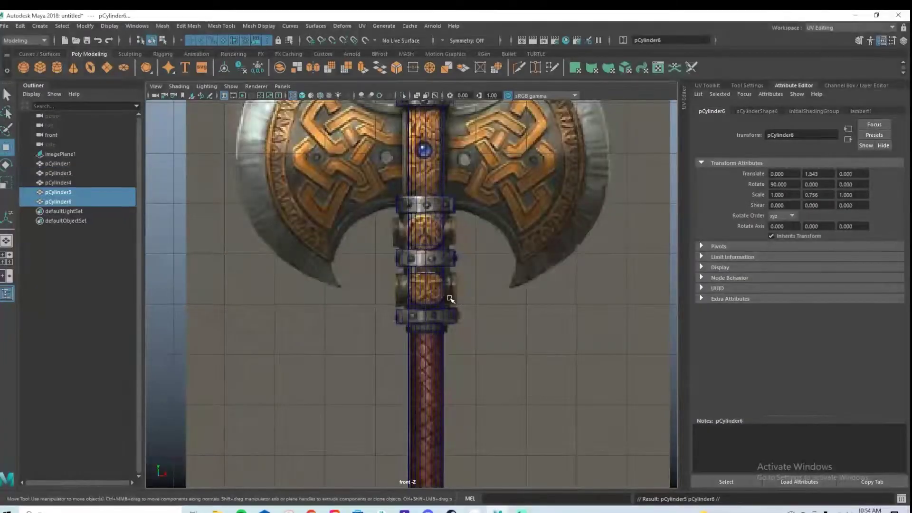
key(ctrl+z)
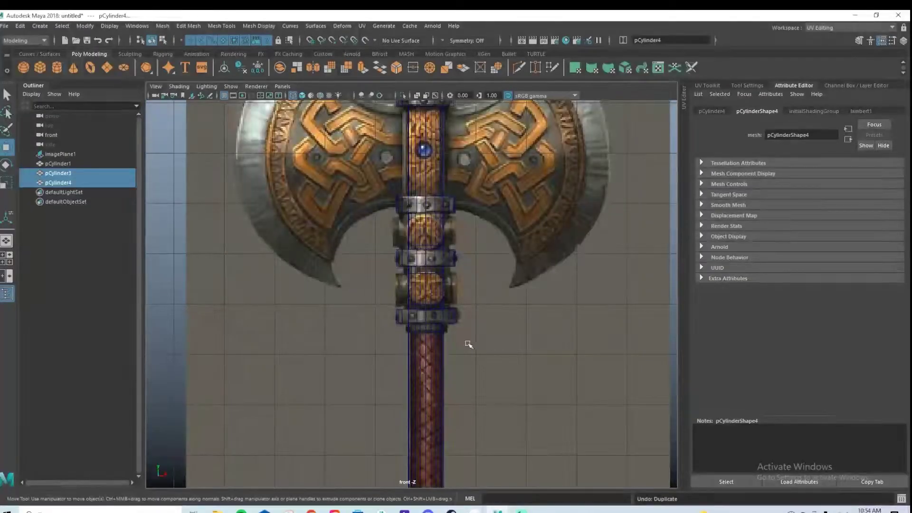
scroll(403, 190, down, 1)
alt+middle_drag(440, 371, 456, 222)
scroll(411, 204, up, 2)
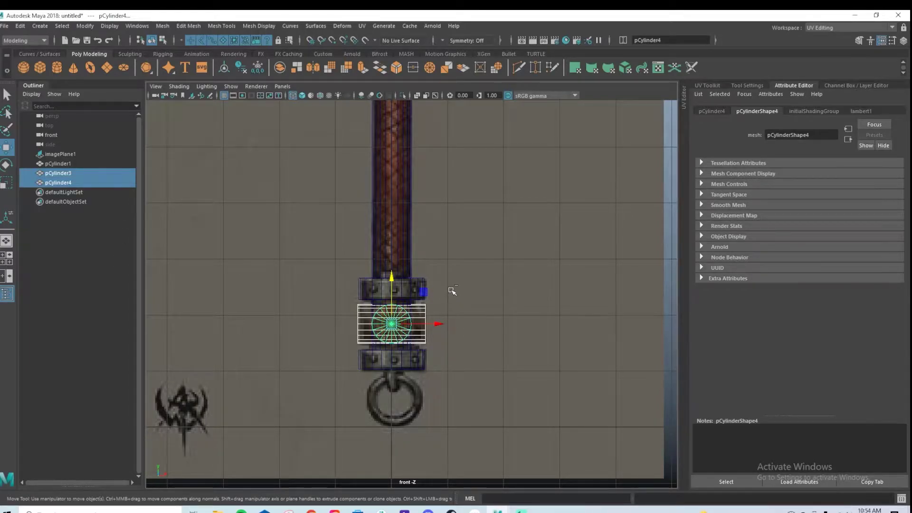
Duplicate the crossed cylinders and move the copy up the handle onto the lower medallion beneath the axe head
key(ctrl+d)
alt+middle_drag(428, 218, 440, 354)
drag(401, 417, 403, 164)
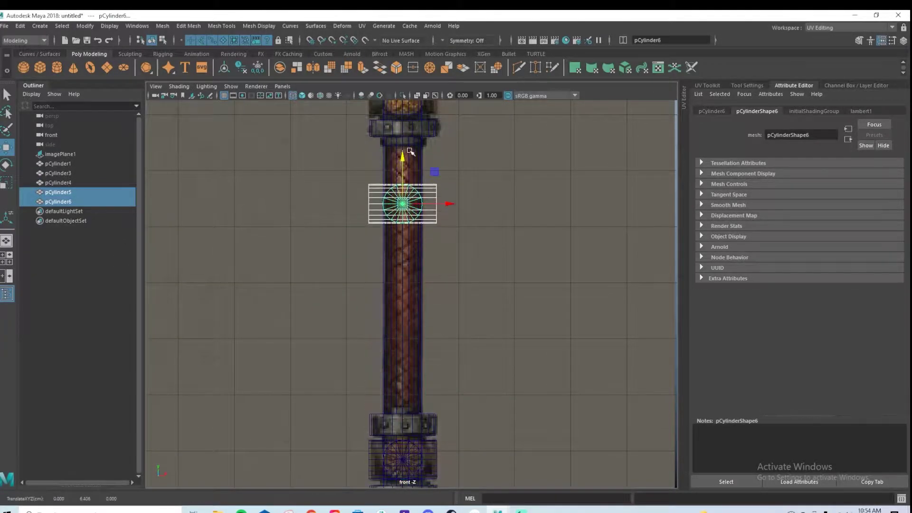
alt+middle_drag(403, 163, 382, 429)
drag(383, 402, 386, 302)
scroll(572, 329, up, 3)
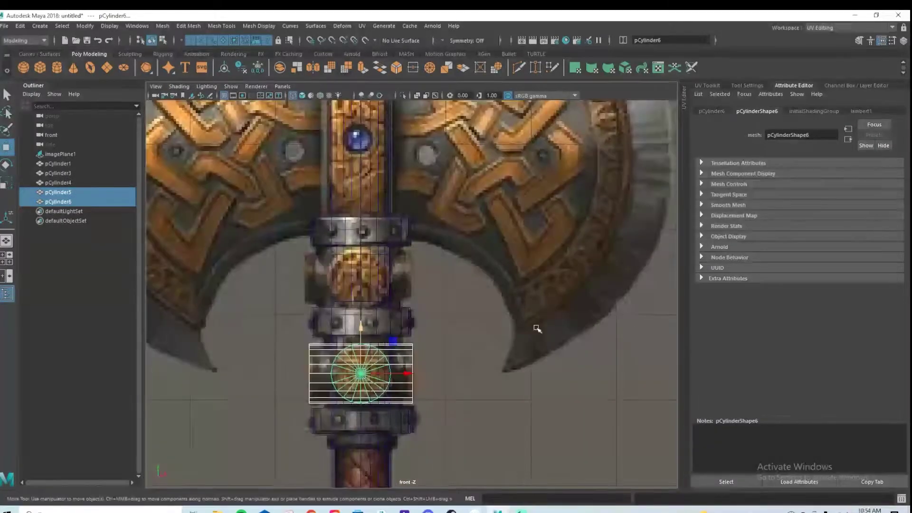
Duplicate the crossed pair again and move it up onto the upper medallion, between the next two collars
alt+middle_drag(488, 317, 525, 309)
key(ctrl+d)
drag(398, 328, 399, 230)
alt+middle_drag(435, 218, 438, 309)
scroll(503, 287, down, 4)
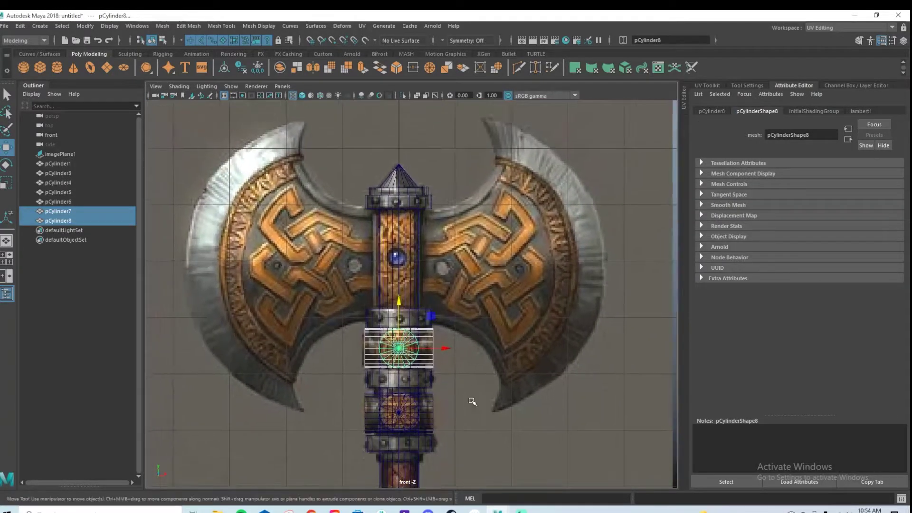
Examine the placement of the duplicated crossed cylinders on the handle in the perspective view
click(472, 401)
key(space)
key(space)
scroll(522, 298, down, 3)
alt+drag(557, 307, 478, 299)
scroll(415, 295, down, 5)
key(space)
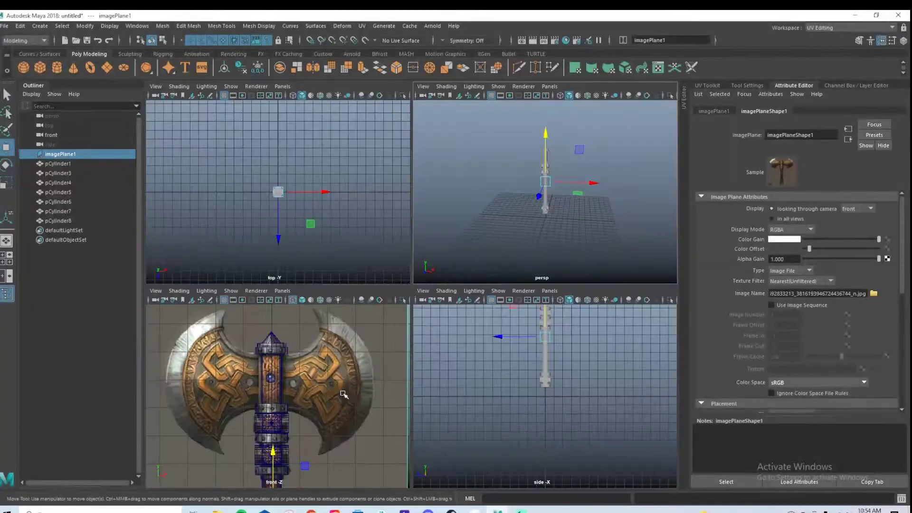
key(space)
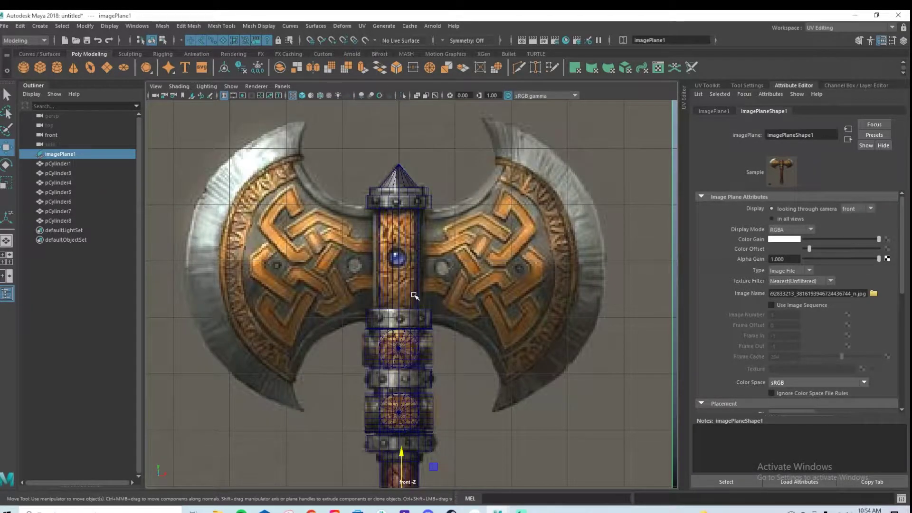
Switch the main handle cylinder to face selection mode
scroll(414, 295, up, 6)
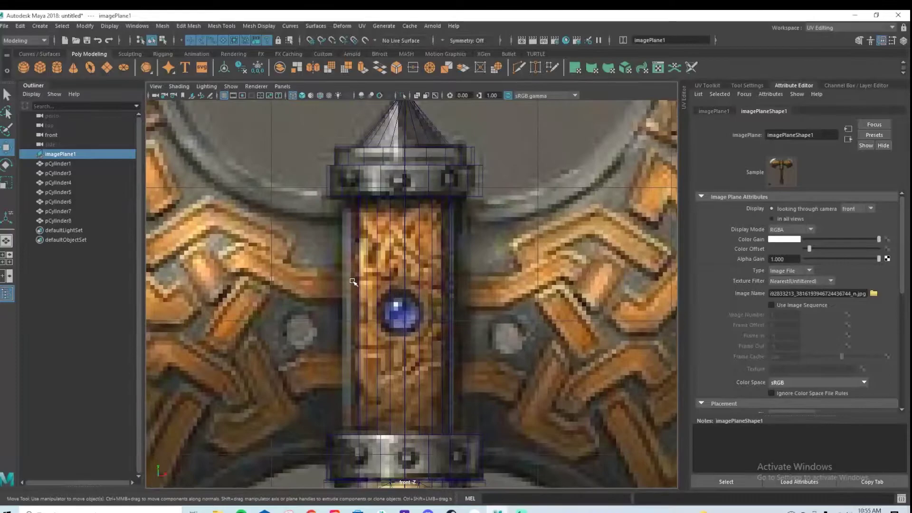
right_click(414, 237)
right_click(389, 247)
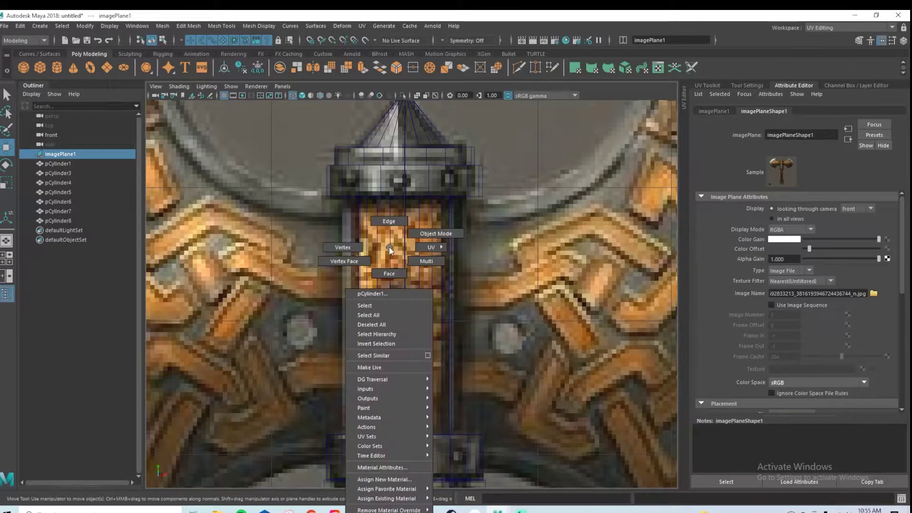
right_drag(389, 275, 390, 277)
scroll(483, 311, down, 8)
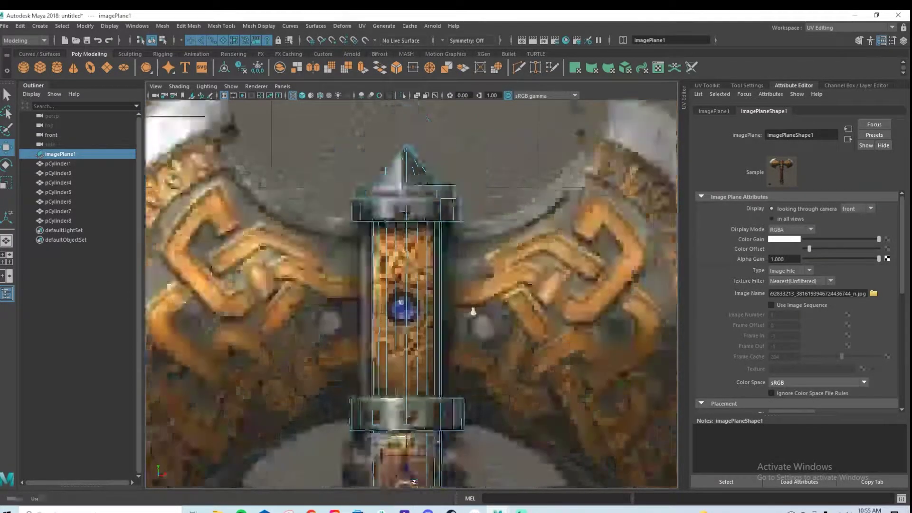
Examine the reference's carved shaft section with the blue gem between the two blades
alt+click(585, 310)
scroll(586, 310, up, 3)
alt+middle_drag(472, 327, 464, 236)
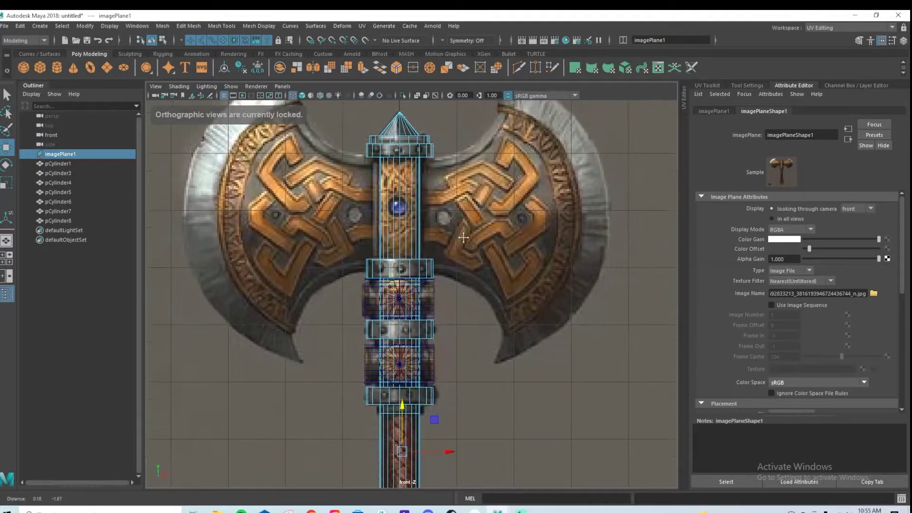
alt+right_drag(493, 250, 772, 262)
alt+middle_drag(431, 216, 458, 350)
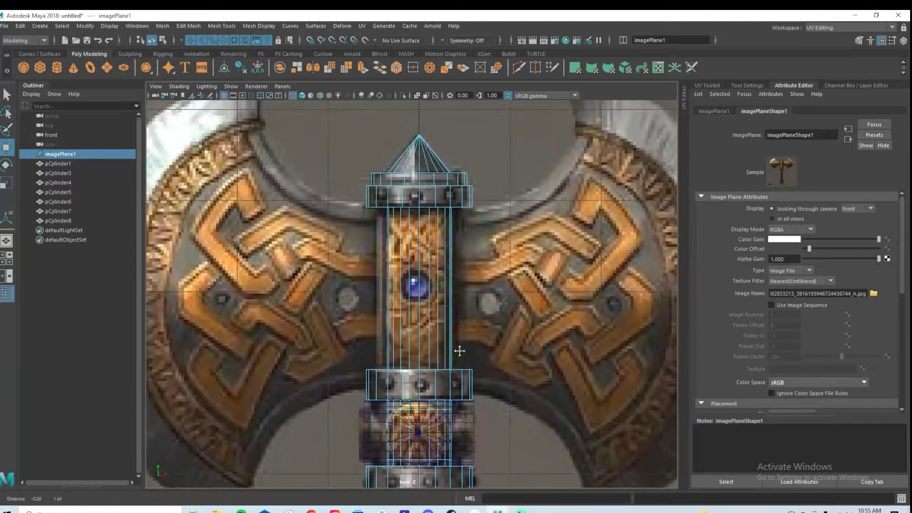
alt+right_drag(458, 350, 494, 309)
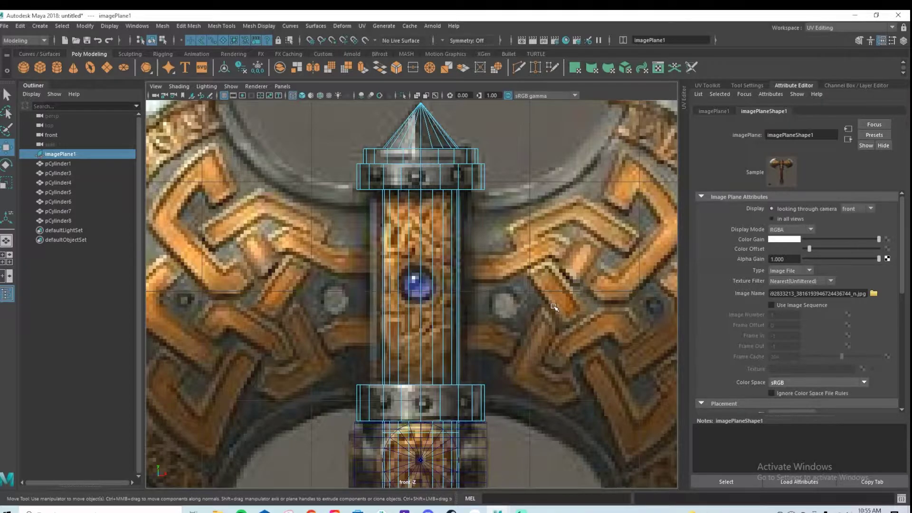
scroll(557, 308, down, 6)
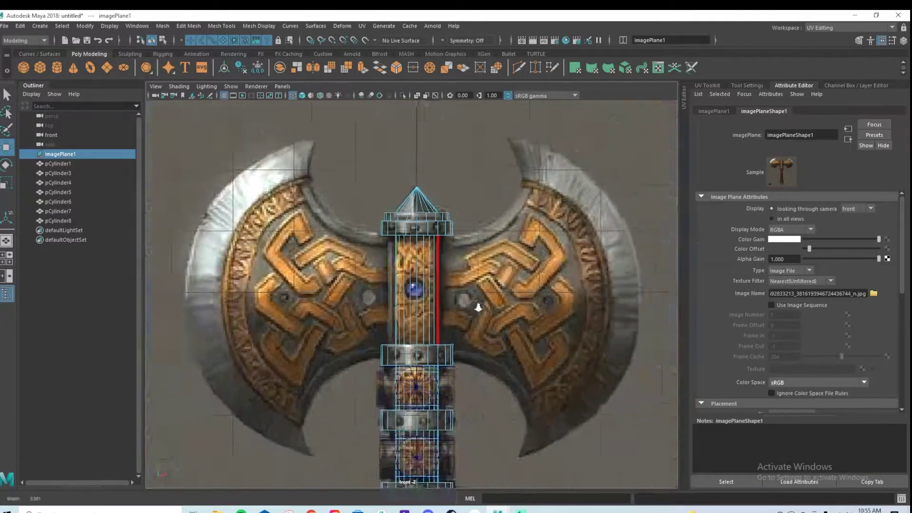
Select the full ring of shaft faces between the pointed top cap's collar and the collar below it
key(space)
key(space)
scroll(428, 266, up, 8)
alt+middle_drag(523, 171, 523, 371)
alt+drag(522, 370, 525, 330)
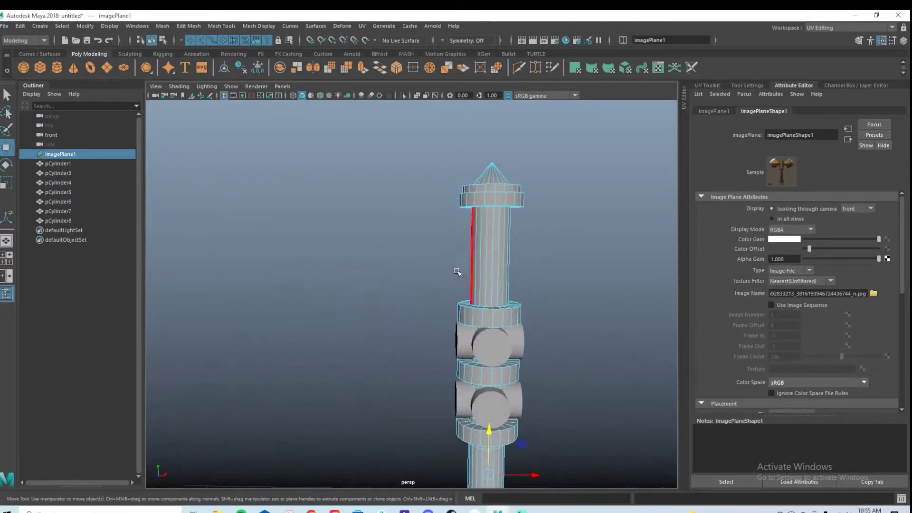
drag(466, 286, 529, 237)
alt+drag(574, 278, 445, 345)
key(f)
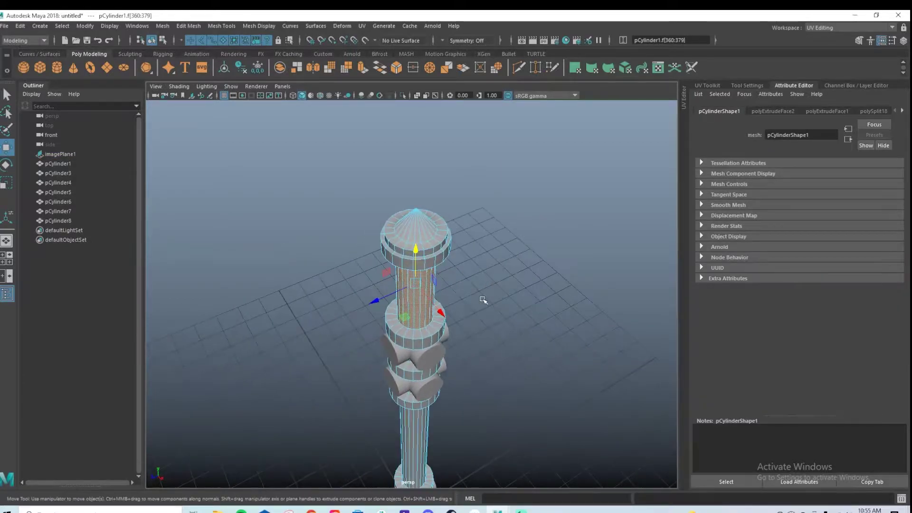
Scale the selected shaft faces narrower front to back on Z and wider sideways on X
scroll(480, 301, down, 2)
key(r)
drag(373, 310, 393, 305)
alt+drag(397, 340, 496, 356)
drag(456, 290, 457, 311)
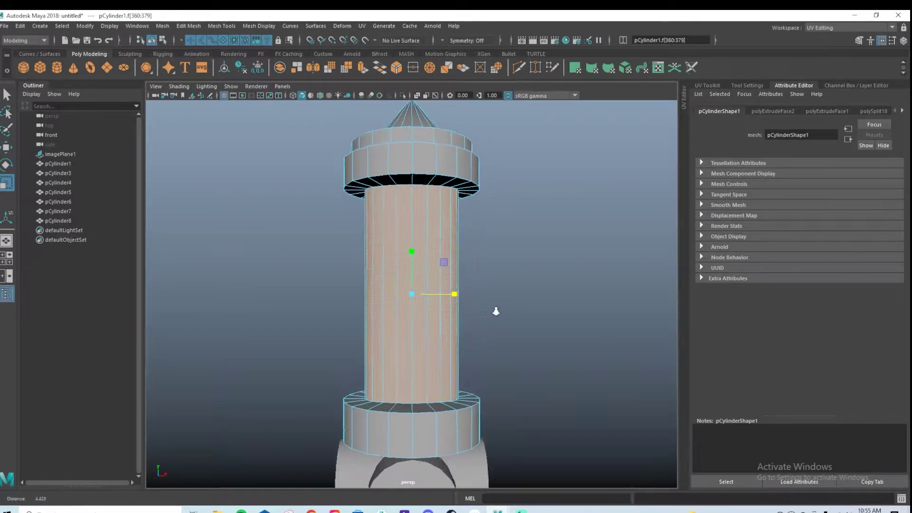
Select the six middle faces on both the front and the back of the flattened shaft section
scroll(489, 312, up, 3)
click(389, 237)
shift+drag(445, 245, 453, 250)
mouse_move(496, 287)
alt+mouse_down()
mouse_move(484, 297)
mouse_move(486, 288)
alt+mouse_up()
shift+click(458, 241)
alt+drag(499, 328, 287, 314)
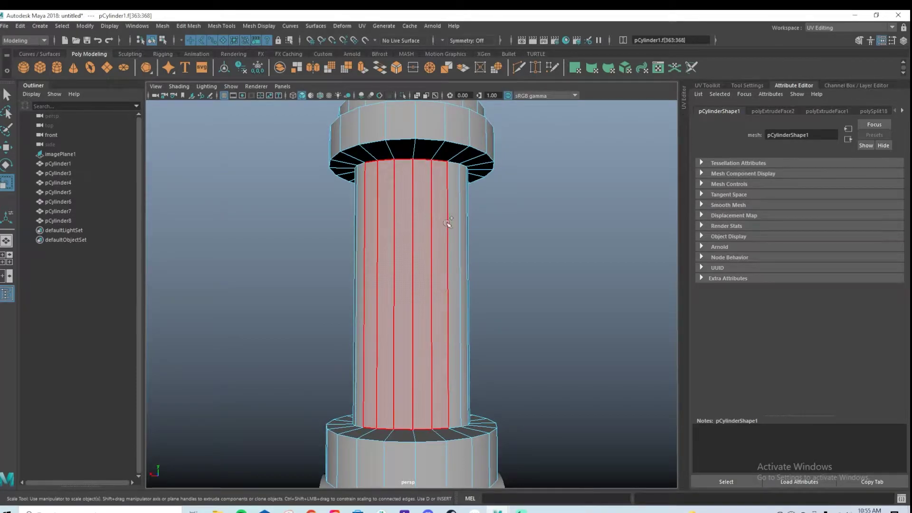
alt+drag(538, 276, 597, 296)
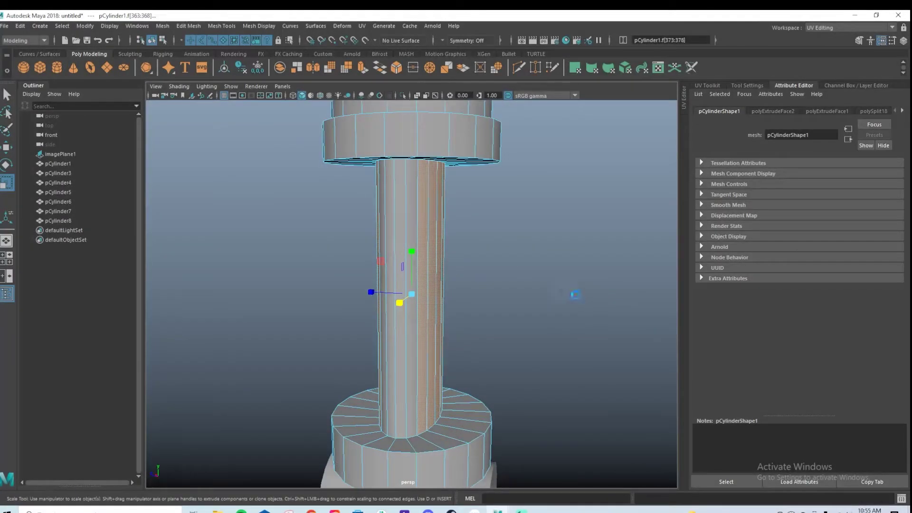
Extrude the front and back shaft faces inward with an offset of 0.03 and a thickness of -0.06
key(ctrl+e)
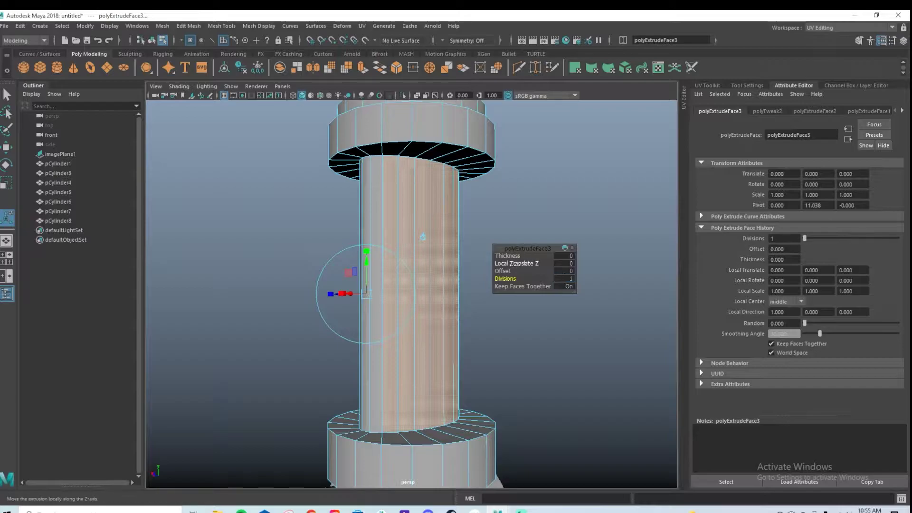
alt+drag(546, 344, 492, 343)
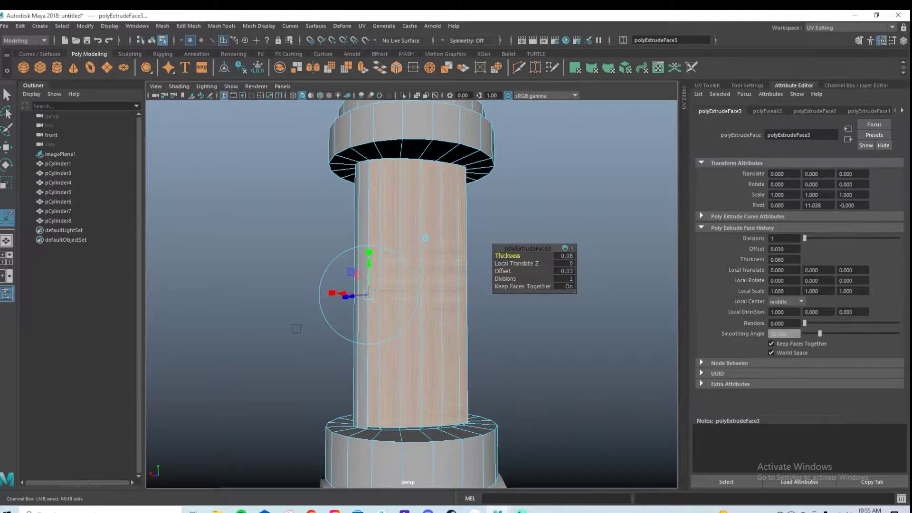
alt+drag(517, 371, 291, 401)
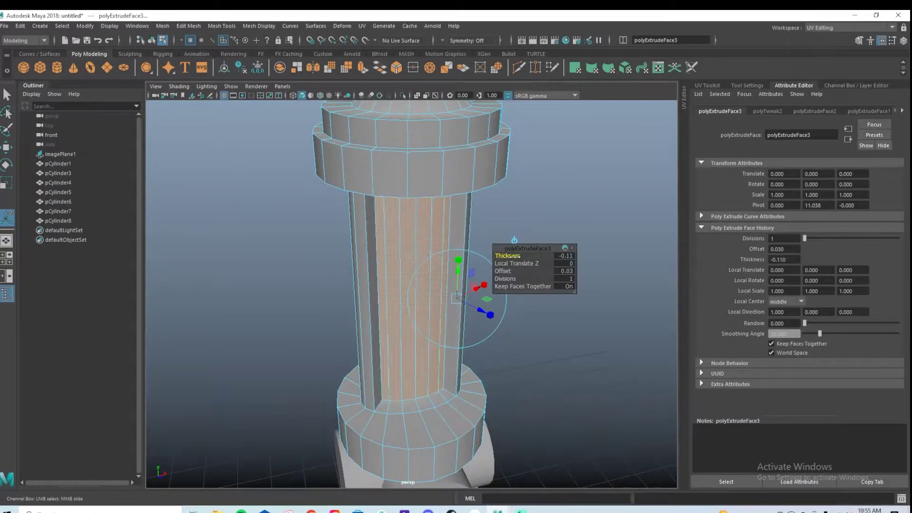
drag(512, 257, 517, 257)
alt+drag(507, 357, 661, 339)
middle_drag(505, 257, 507, 255)
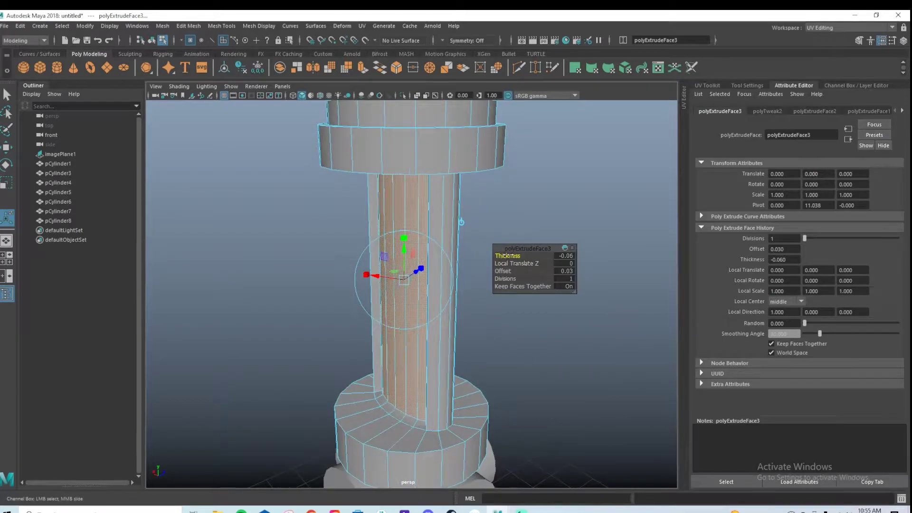
Leave the extrusion and select the middle faces on both narrow sides of the shaft section between the collars
alt+drag(521, 335, 354, 343)
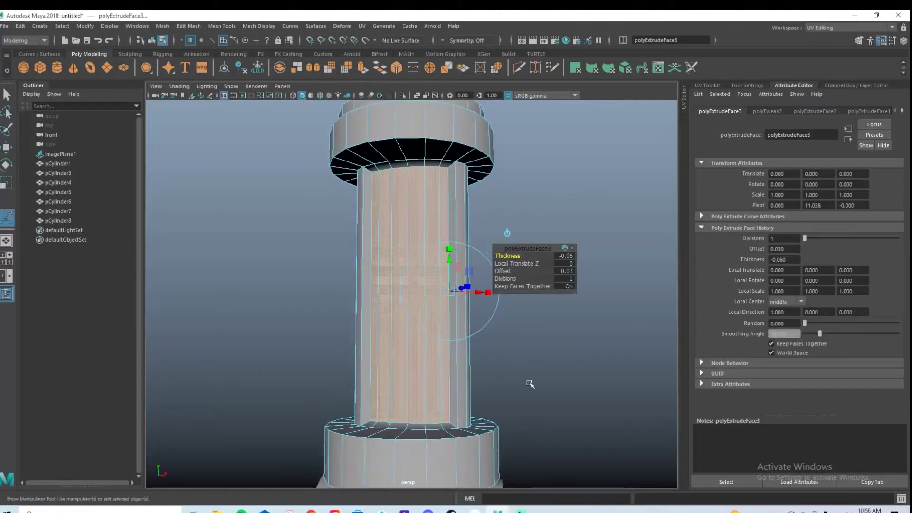
click(526, 381)
scroll(478, 346, down, 3)
alt+drag(477, 345, 379, 363)
scroll(533, 372, up, 3)
alt+drag(533, 372, 409, 337)
click(417, 363)
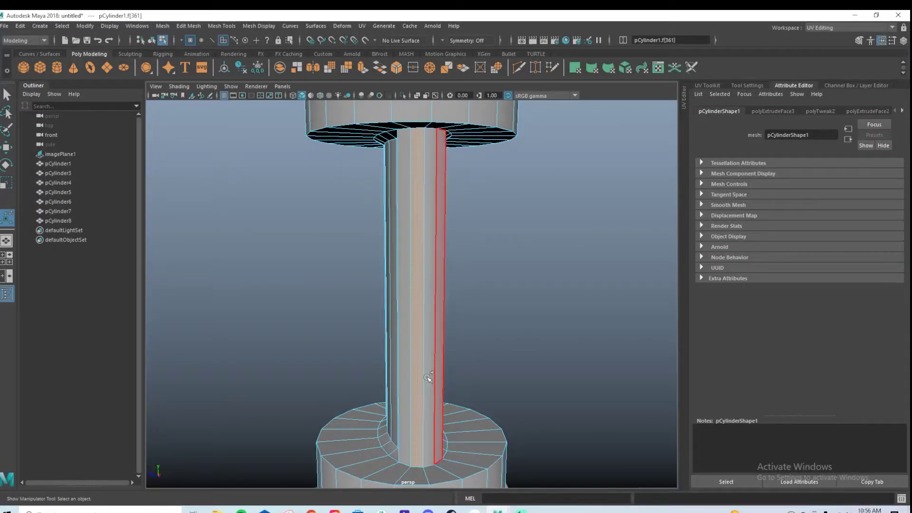
shift+click(423, 385)
alt+drag(342, 397, 474, 380)
shift+click(406, 382)
shift+click(395, 382)
scroll(521, 368, down, 3)
scroll(509, 379, down, 2)
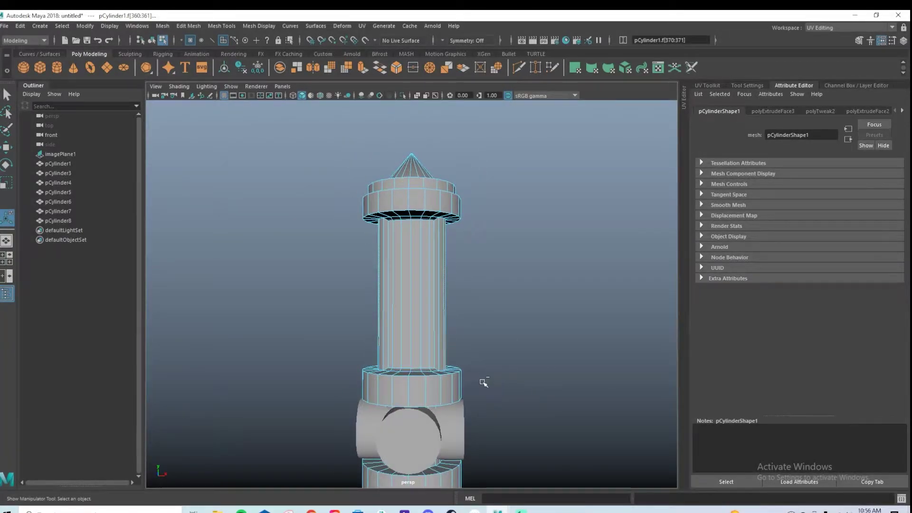
Extrude the selected side faces outward with 1 division and a thickness of 3.25 to span the reference blades' width
key(ctrl+e)
click(568, 280)
text(1)
key(Return)
drag(509, 256, 604, 261)
scroll(605, 260, down, 4)
mouse_move(513, 356)
alt+mouse_down()
mouse_move(559, 385)
mouse_move(606, 377)
mouse_move(504, 359)
alt+mouse_up()
key(space)
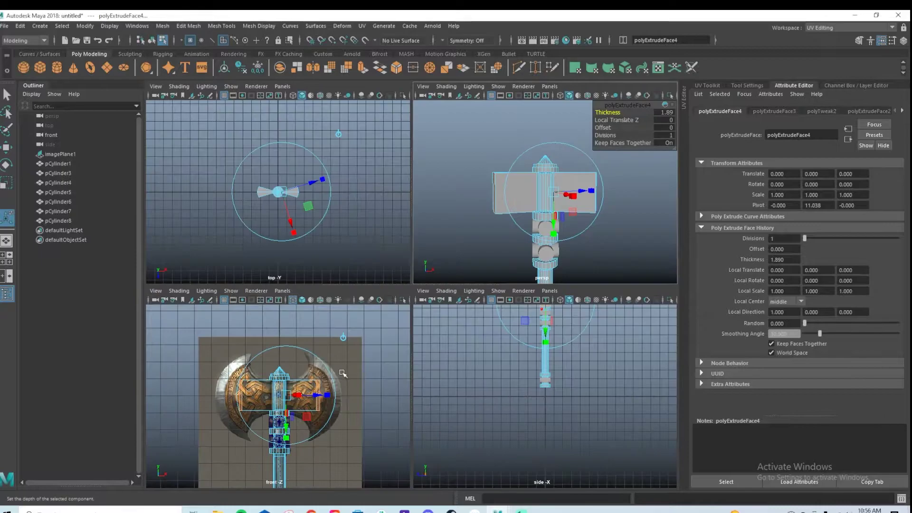
key(space)
scroll(430, 281, up, 3)
drag(400, 316, 408, 317)
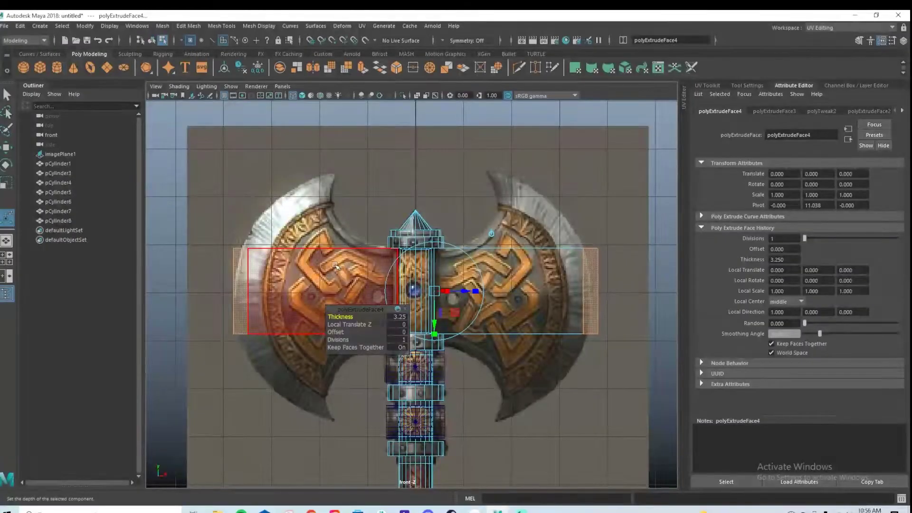
click(267, 197)
key(q)
Insert a vertical edge loop through the middle of each extruded blade block with the Multi-Cut tool
key(space)
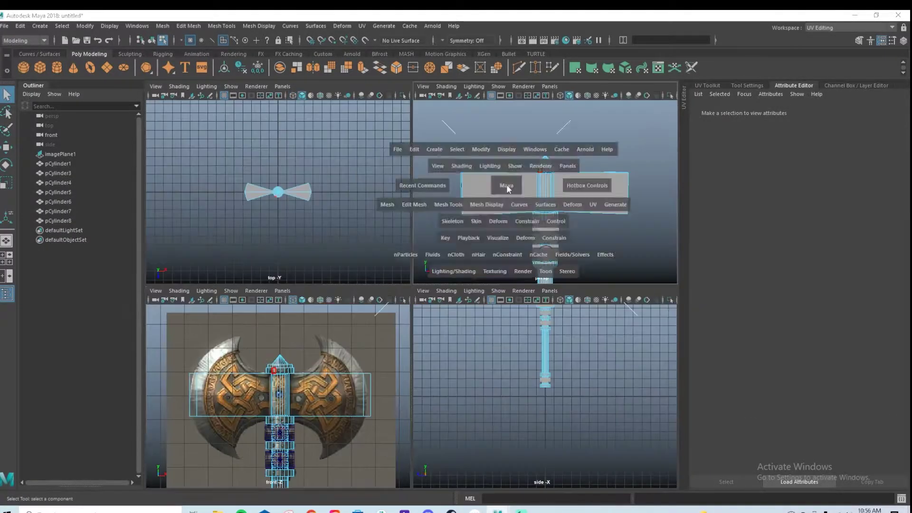
key(space)
alt+drag(437, 278, 434, 257)
key(space)
key(space)
shift+right_drag(332, 255, 280, 253)
ctrl+middle_click(315, 249)
ctrl+middle_click(526, 248)
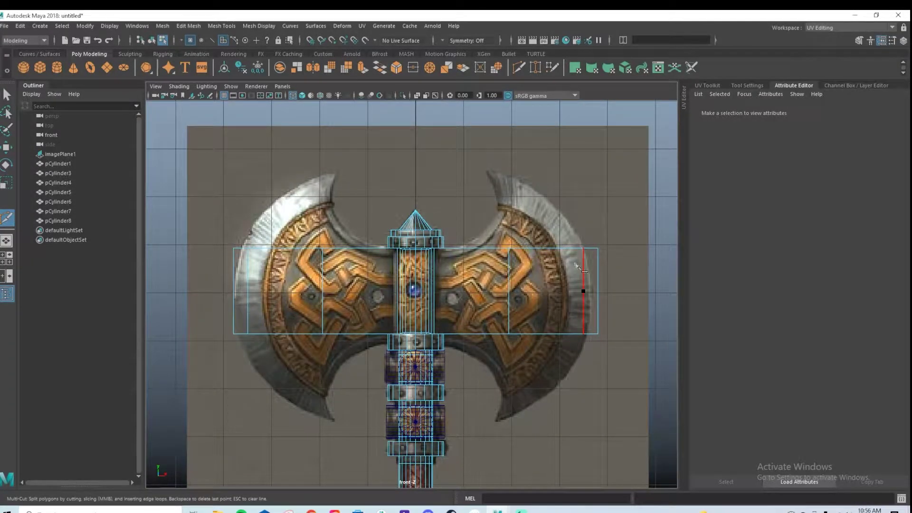
shift+right_click(494, 248)
key(q)
Insert another vertical edge loop on either side of the middle loop in both blade blocks with Multi-Cut
shift+right_click(494, 248)
shift+right_click(504, 264)
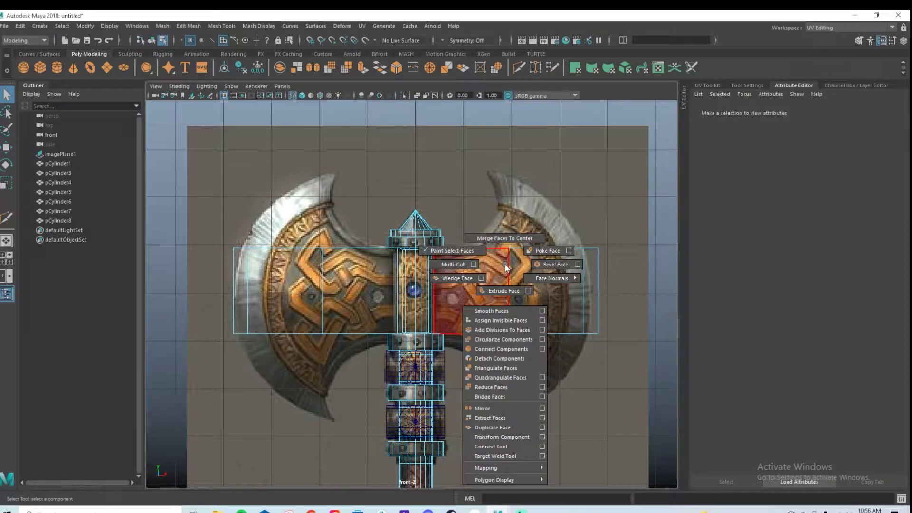
click(458, 264)
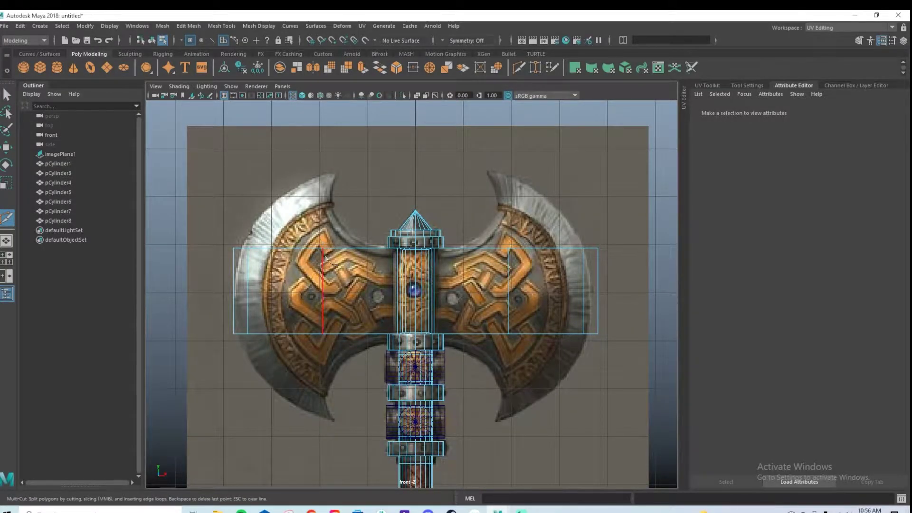
ctrl+click(285, 267)
click(508, 334)
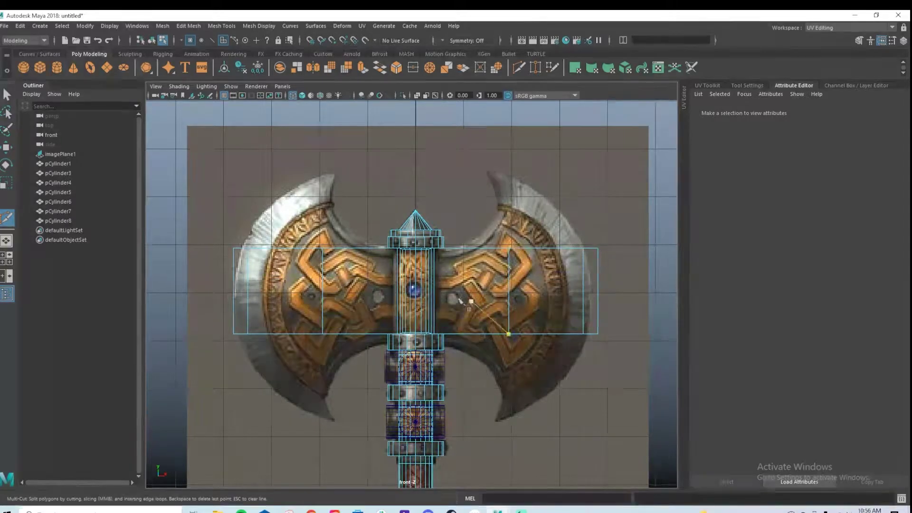
scroll(481, 304, up, 2)
ctrl+click(351, 262)
ctrl+middle_click(496, 245)
ctrl+middle_click(622, 237)
ctrl+middle_click(213, 247)
scroll(394, 255, down, 3)
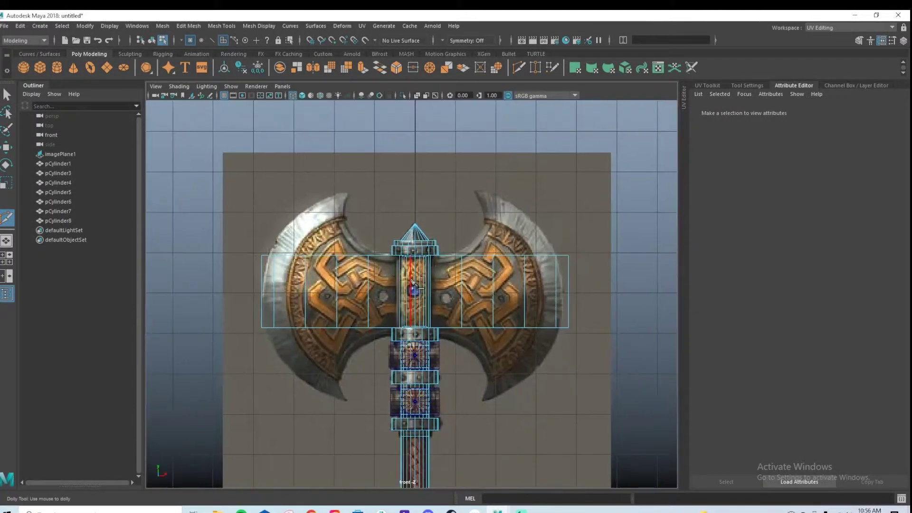
key(q)
scroll(297, 294, up, 3)
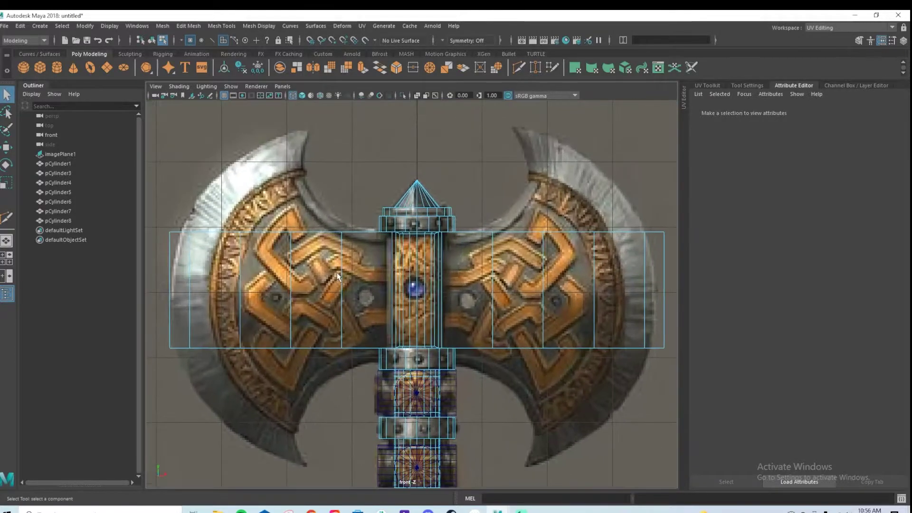
Move the three upper outer end vertices of the left blade block slightly inward to match the reference's outer edge
right_drag(251, 227, 217, 226)
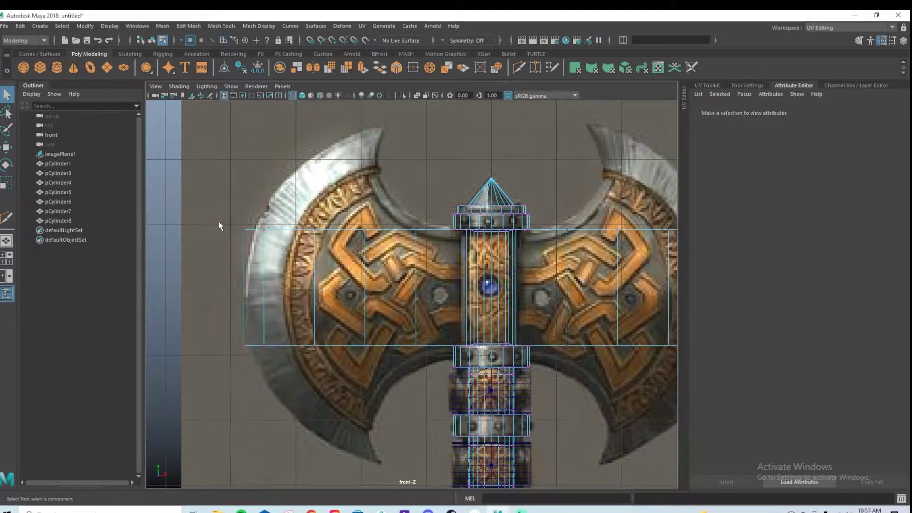
alt+drag(345, 265, 253, 247)
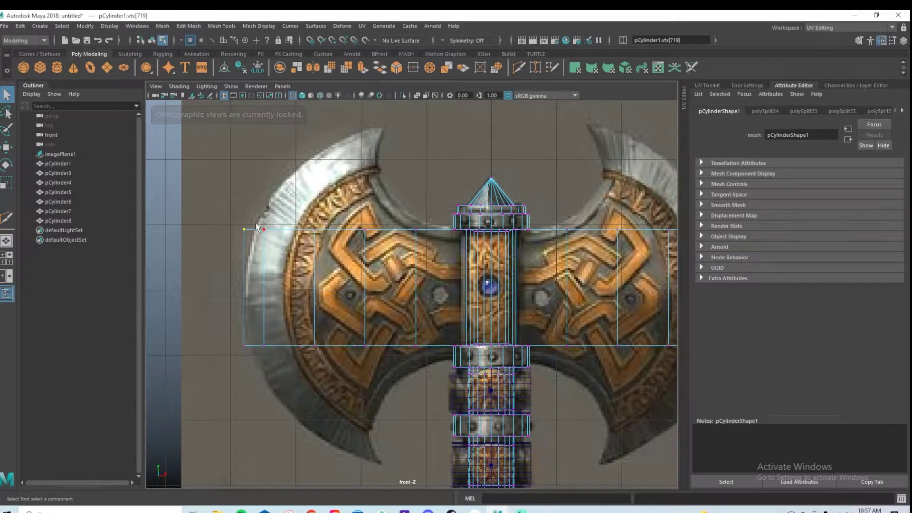
drag(282, 256, 303, 273)
key(space)
key(space)
scroll(303, 272, up, 2)
alt+middle_drag(299, 332, 352, 322)
alt+drag(352, 323, 298, 290)
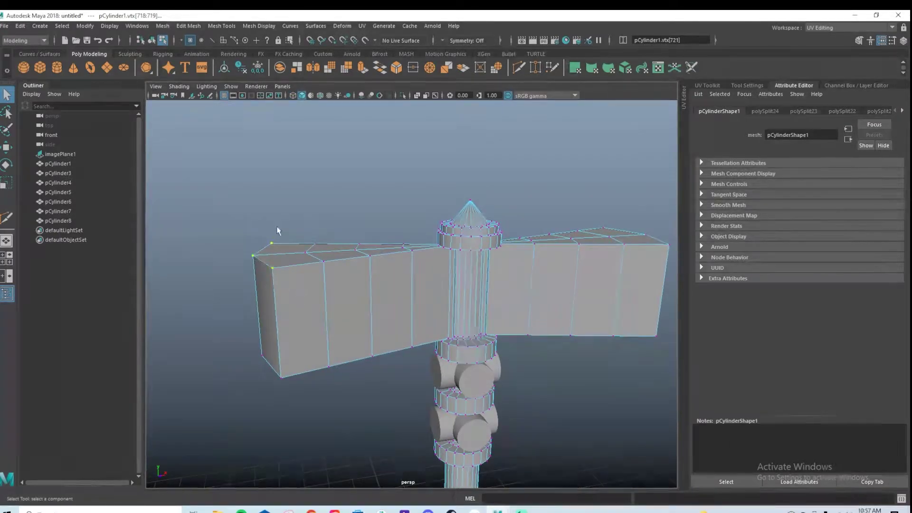
key(space)
key(space)
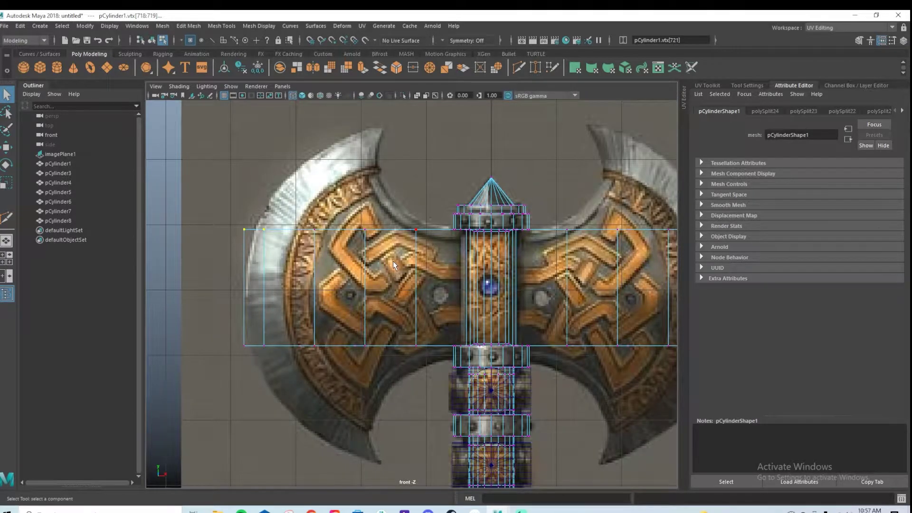
key(space)
key(space)
mouse_move(349, 336)
alt+mouse_down()
mouse_move(337, 365)
mouse_move(349, 346)
alt+mouse_up()
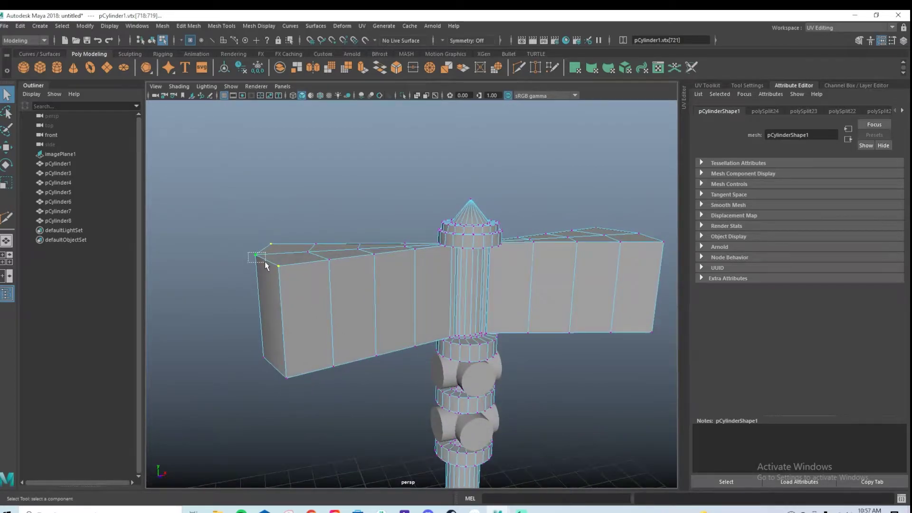
drag(253, 219, 286, 289)
key(space)
key(space)
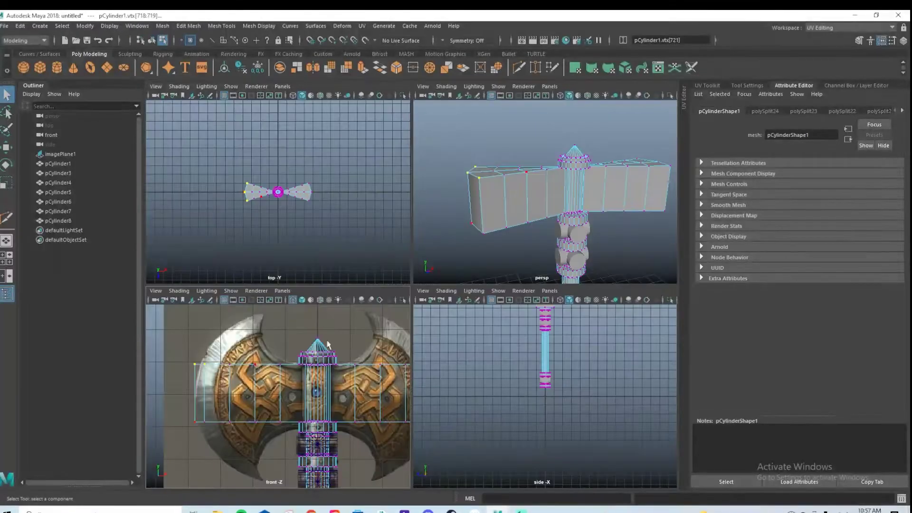
key(w)
drag(273, 233, 278, 231)
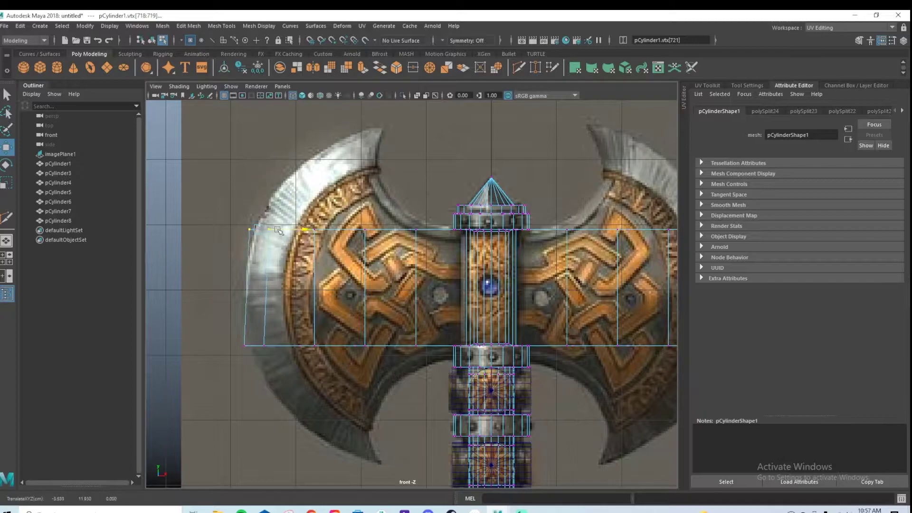
Move the front and back lower outer corner vertices of the left blade block down toward the reference's lower cutting edge
drag(227, 326, 278, 368)
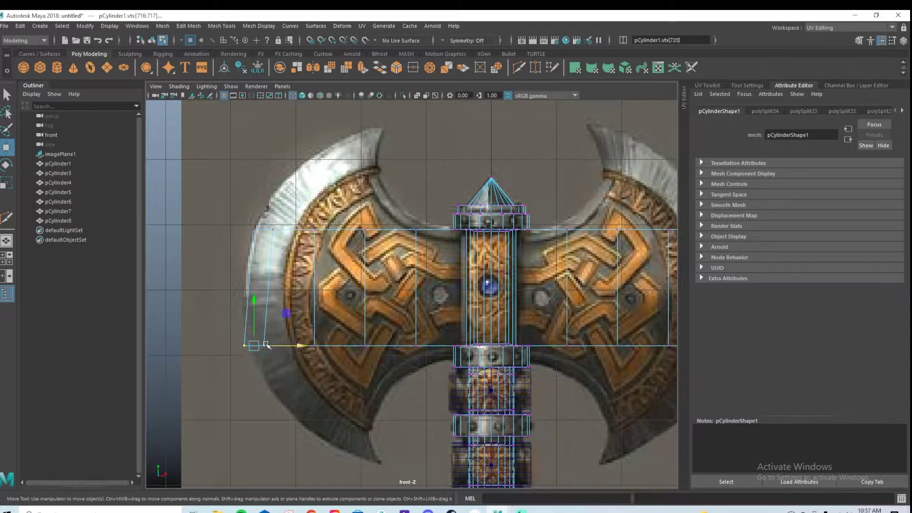
drag(261, 340, 271, 364)
key(space)
alt+drag(362, 383, 417, 357)
alt+drag(421, 285, 431, 288)
alt+drag(441, 319, 342, 340)
key(space)
key(space)
Move the middle lower vertex of the left blade's outer end down and slightly inward along the reference's curved edge
drag(251, 312, 257, 394)
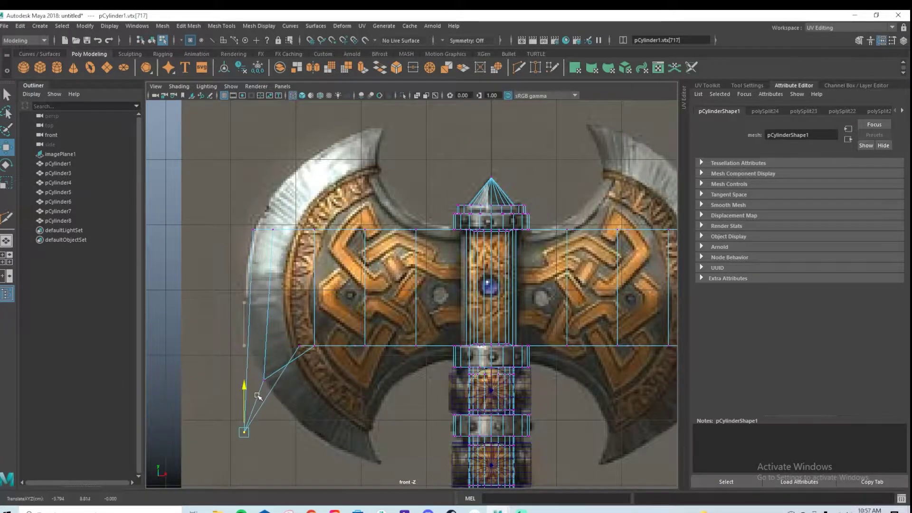
drag(277, 435, 395, 435)
mouse_move(373, 392)
mouse_down()
mouse_move(373, 416)
mouse_move(373, 395)
mouse_up()
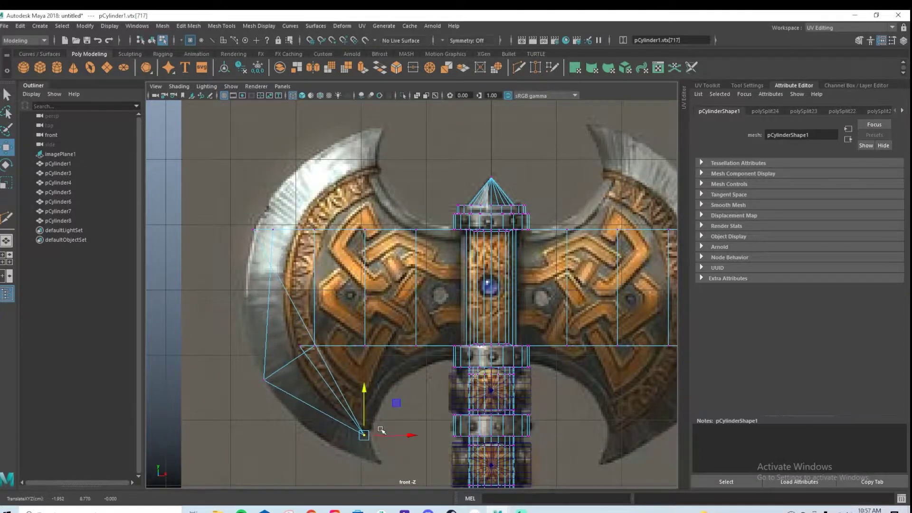
drag(380, 435, 283, 368)
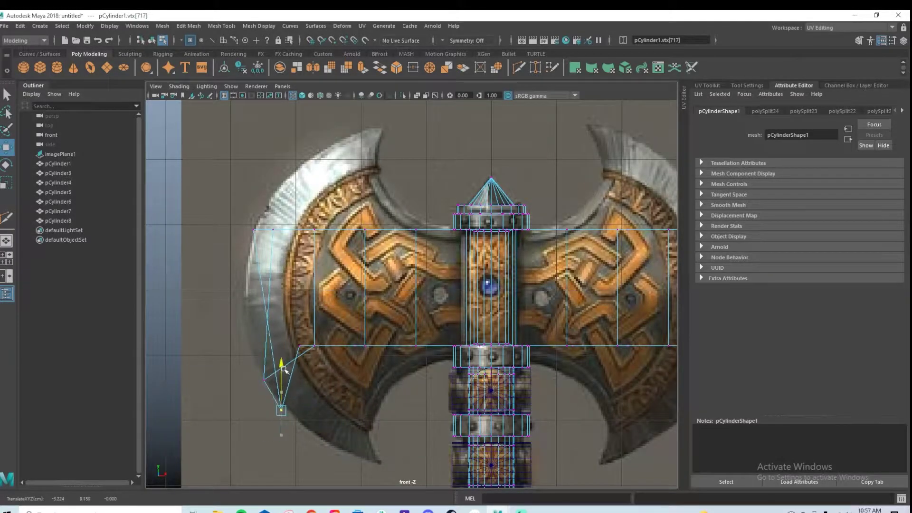
Reposition the front and back lower outer corner vertices farther down and inward along the left blade's lower curve
key(space)
key(space)
alt+drag(375, 354, 365, 335)
alt+drag(341, 286, 339, 288)
click(310, 280)
key(space)
shift+drag(258, 323, 263, 363)
key(space)
drag(289, 400, 331, 395)
drag(313, 357, 316, 372)
drag(329, 401, 339, 405)
drag(322, 364, 323, 373)
Move the three lower vertices of the left blade's outermost edge loop down and inward, near the blade's lower inner edge
key(space)
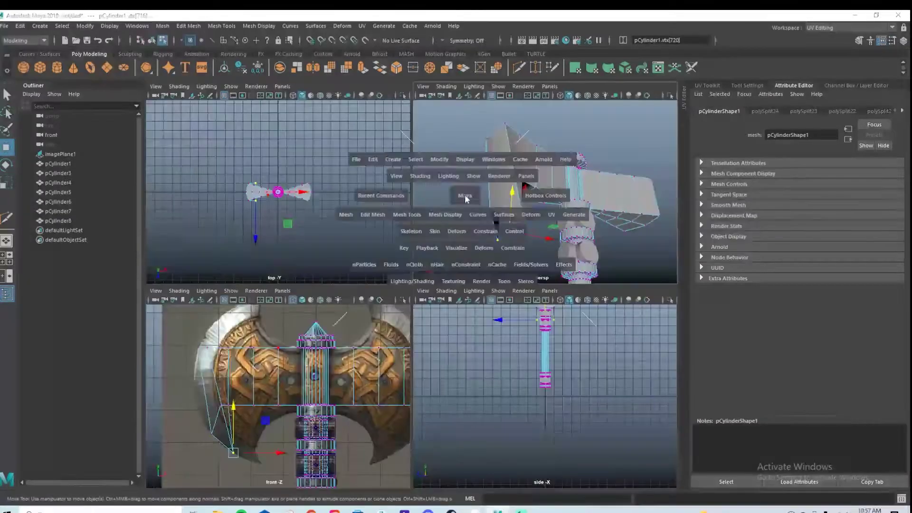
key(space)
alt+drag(394, 303, 407, 289)
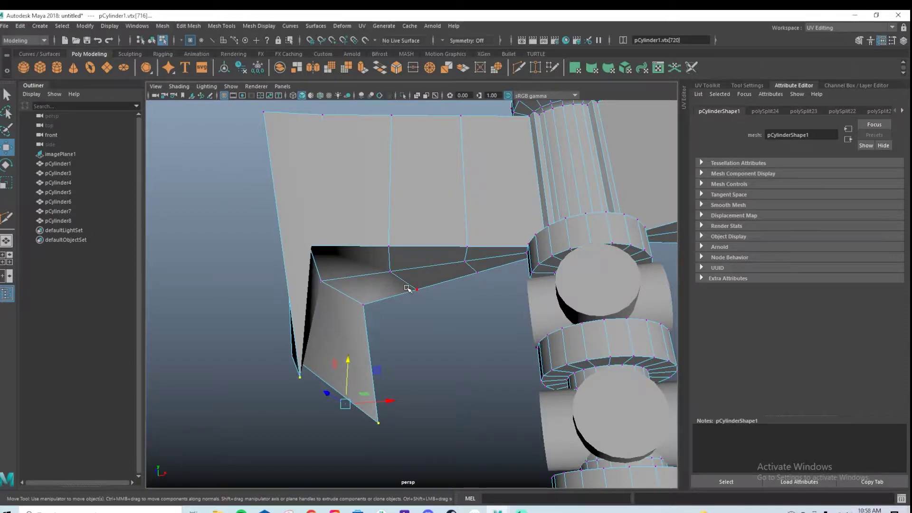
alt+drag(318, 280, 298, 246)
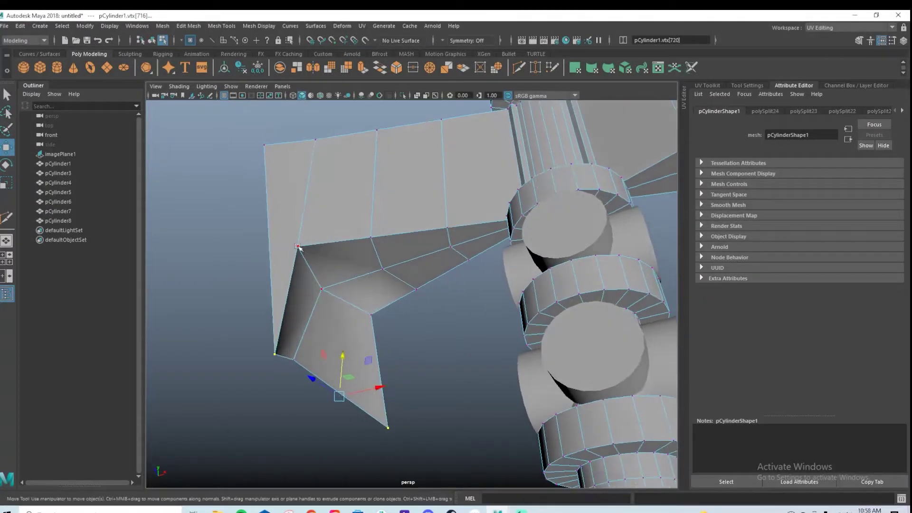
key(space)
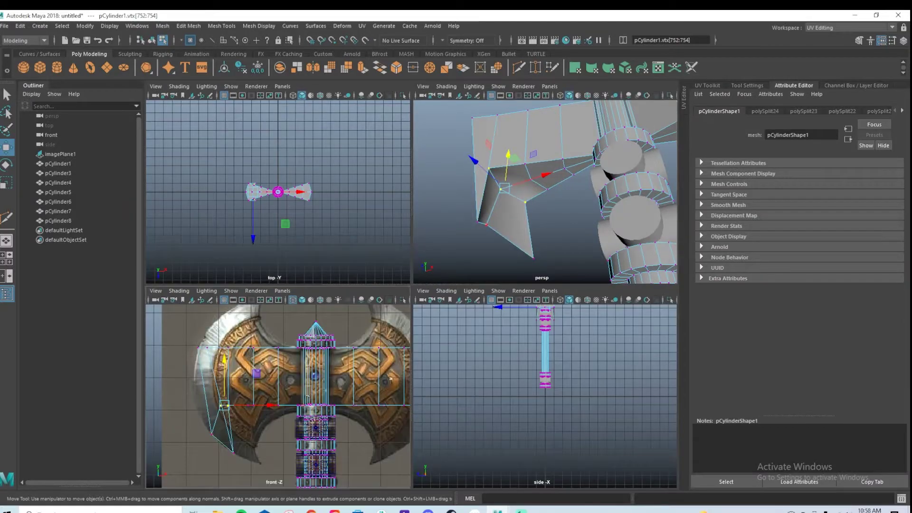
key(space)
middle_drag(331, 314, 387, 372)
drag(359, 333, 360, 363)
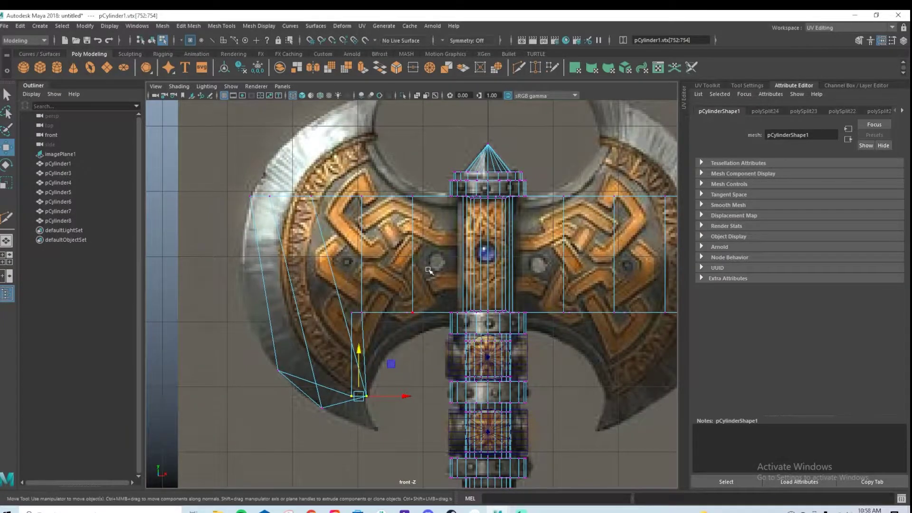
Move the middle lower vertex of the left blade's outer end to the lower tip of the reference blade
key(space)
key(space)
mouse_move(423, 385)
alt+mouse_down()
mouse_move(375, 296)
mouse_move(465, 360)
mouse_move(446, 354)
alt+mouse_up()
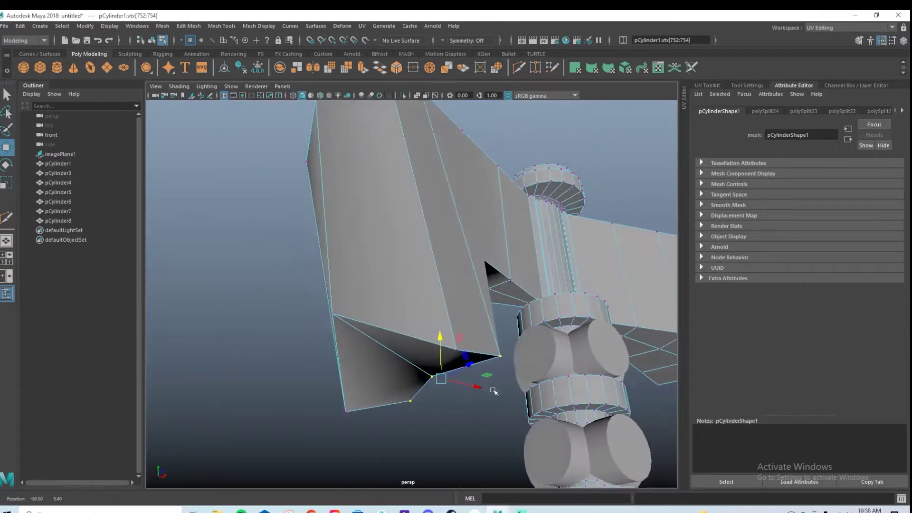
click(348, 315)
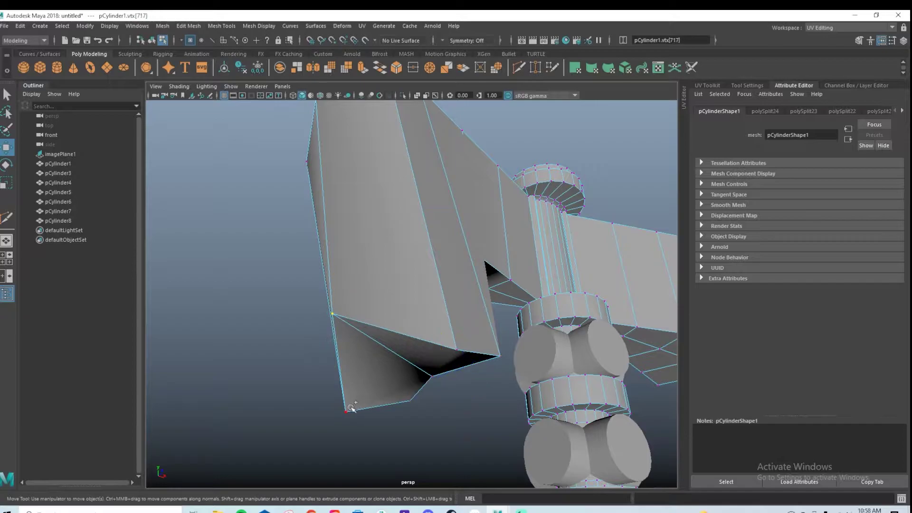
click(333, 313)
drag(334, 280, 352, 362)
key(space)
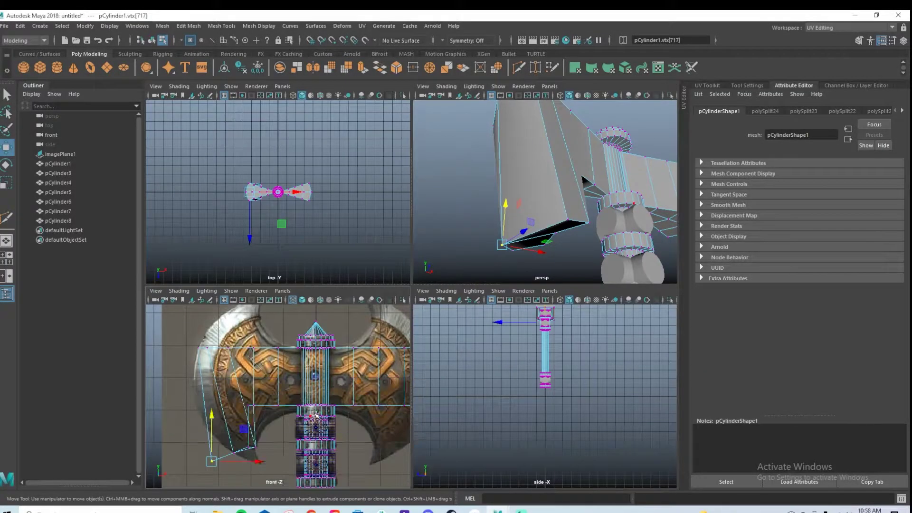
key(space)
drag(312, 428, 378, 428)
drag(343, 396, 343, 379)
drag(361, 412, 401, 427)
Select the front and back lower outer corner vertices and move them to the left blade's lower tip
key(space)
key(space)
alt+drag(460, 345, 433, 352)
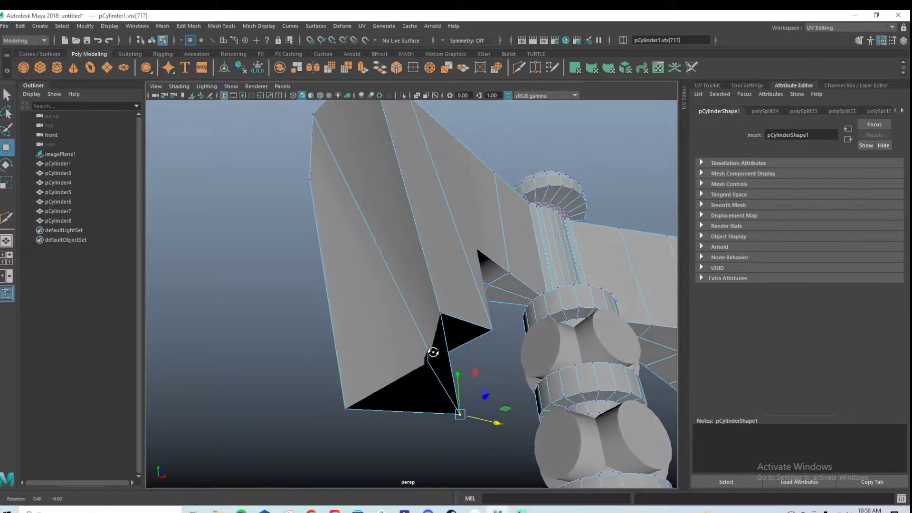
click(441, 314)
click(354, 403)
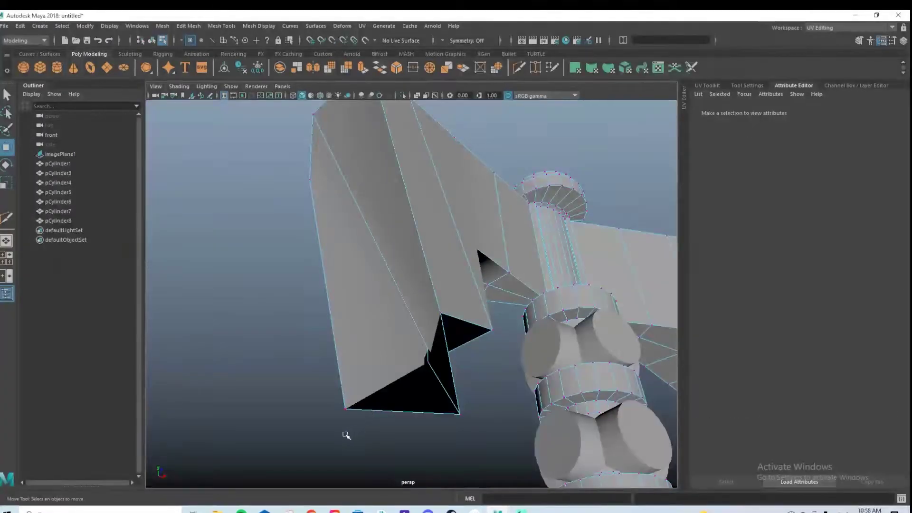
click(446, 315)
key(space)
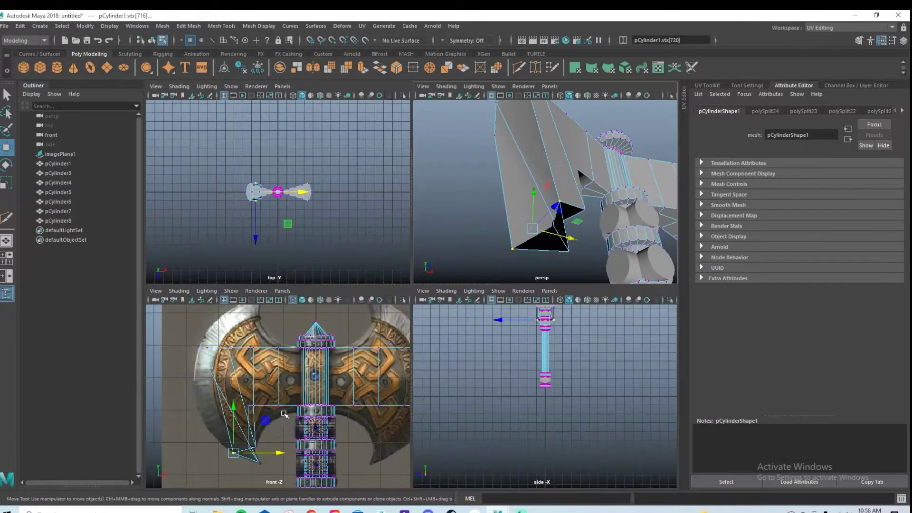
key(space)
drag(325, 371, 338, 408)
drag(362, 443, 417, 448)
drag(381, 415, 381, 403)
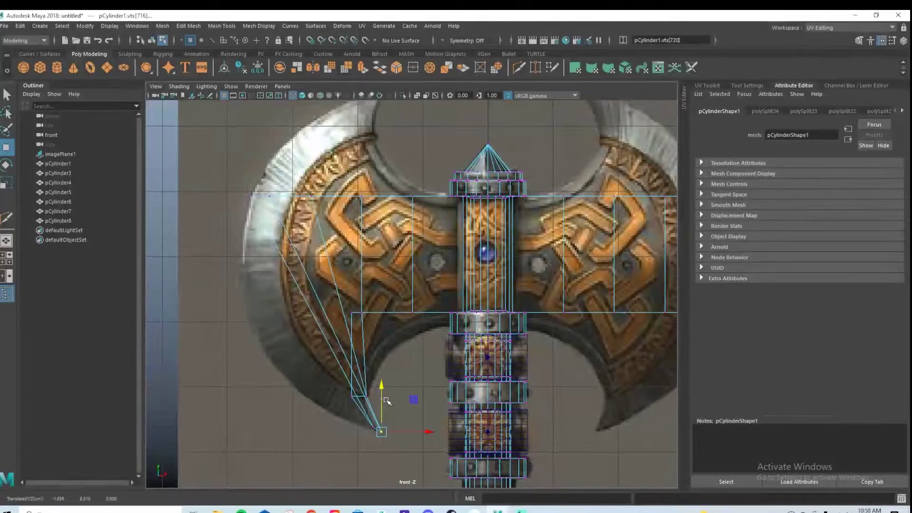
Insert a horizontal edge loop through the middle of the axe blades with the Multi-Cut tool
shift+right_click(321, 270)
click(269, 268)
click(413, 254)
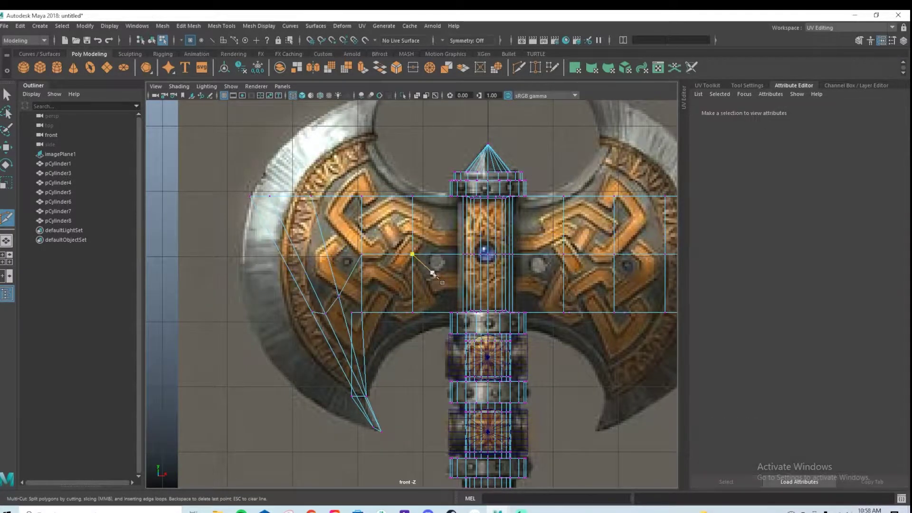
key(q)
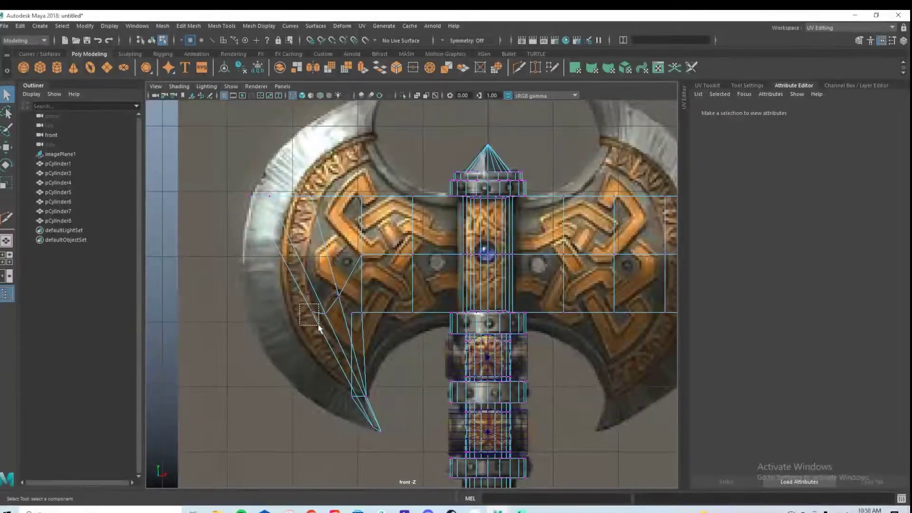
Select the new loop's three vertices on the left blade's outer end and move them outward to the reference blade's outer edge
drag(319, 328, 319, 327)
key(w)
key(space)
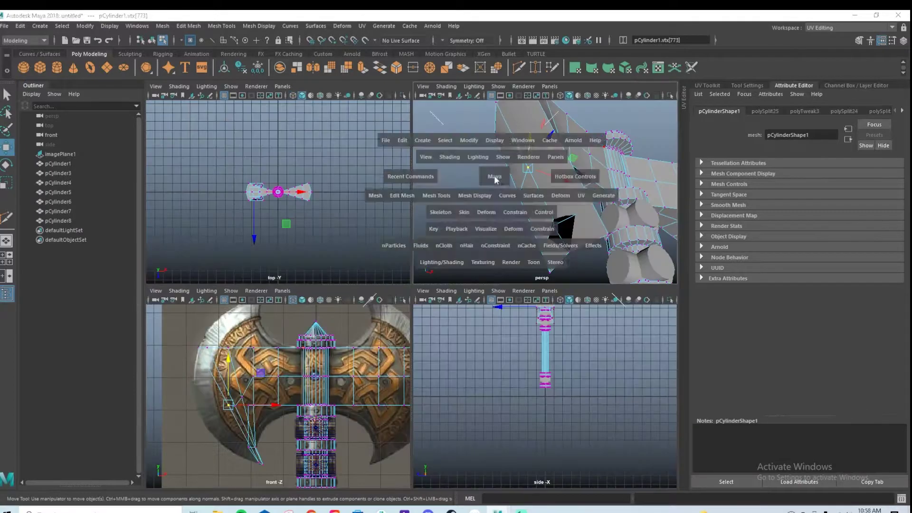
key(space)
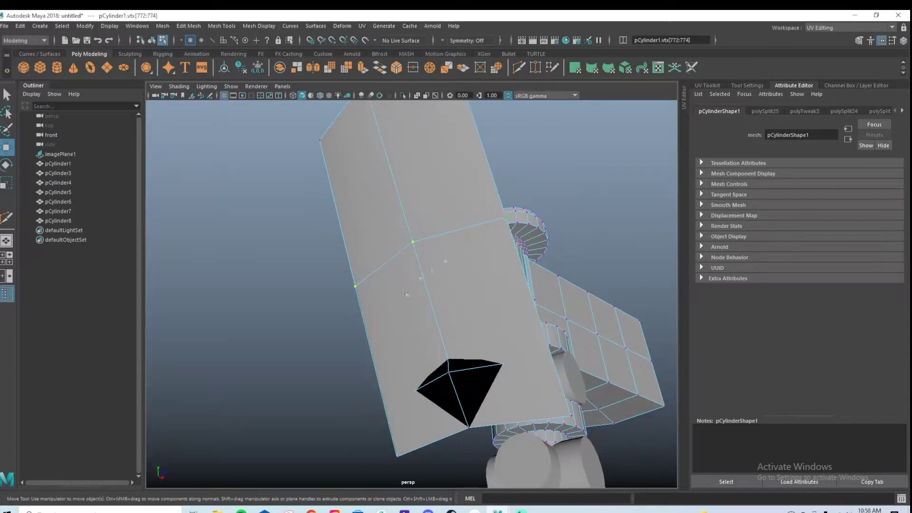
key(space)
key(space)
drag(354, 314, 287, 321)
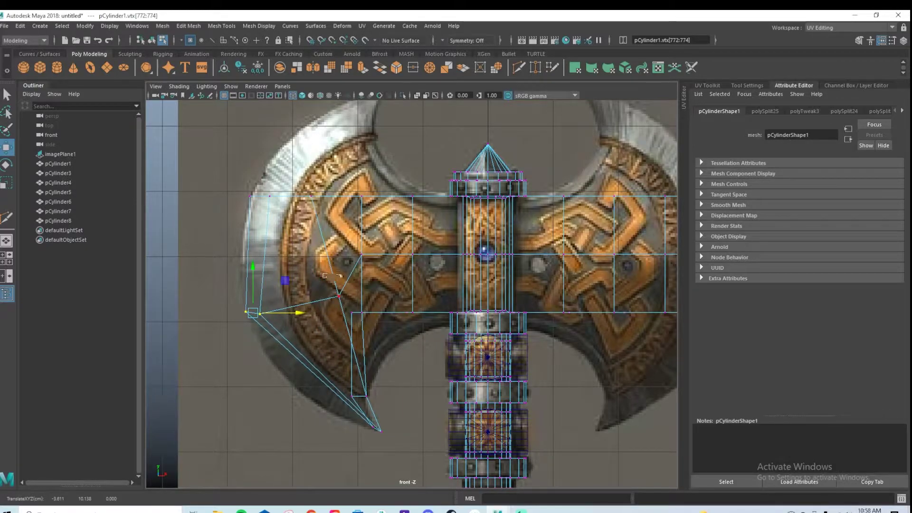
Select the front and back vertices of the left blade's lower corner and move them inward and down onto the reference's lower inner curve
key(space)
key(space)
alt+drag(466, 269, 325, 325)
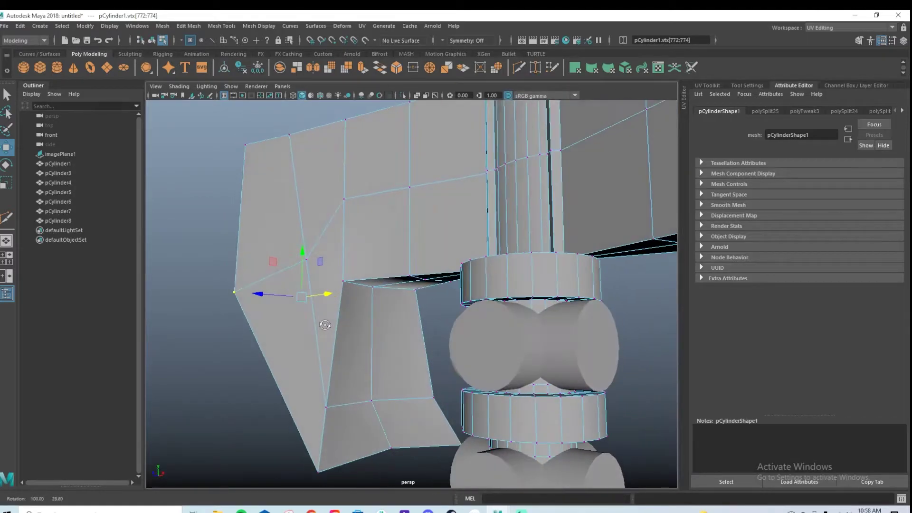
alt+drag(411, 337, 378, 281)
click(417, 290)
shift+click(349, 272)
key(space)
key(space)
drag(396, 315, 420, 314)
drag(381, 289, 389, 329)
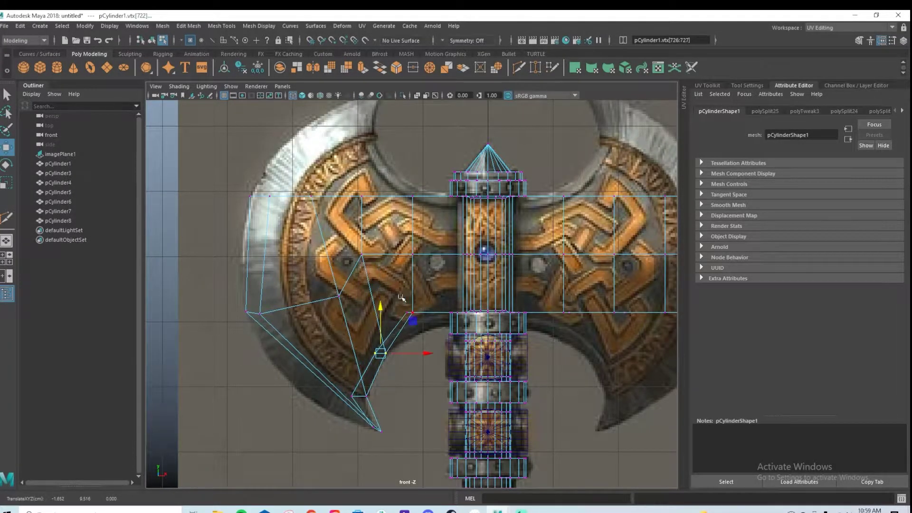
Move the next pair of lower vertices, closer to the shaft, down and slightly inward onto the left blade's lower inner curve
key(space)
key(space)
alt+drag(427, 291, 475, 259)
click(456, 229)
key(space)
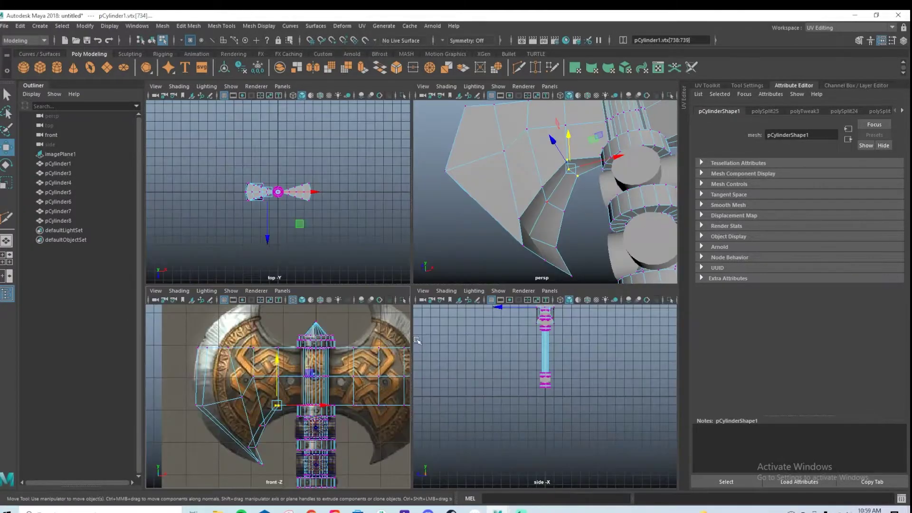
key(space)
drag(409, 277, 413, 293)
drag(432, 331, 447, 333)
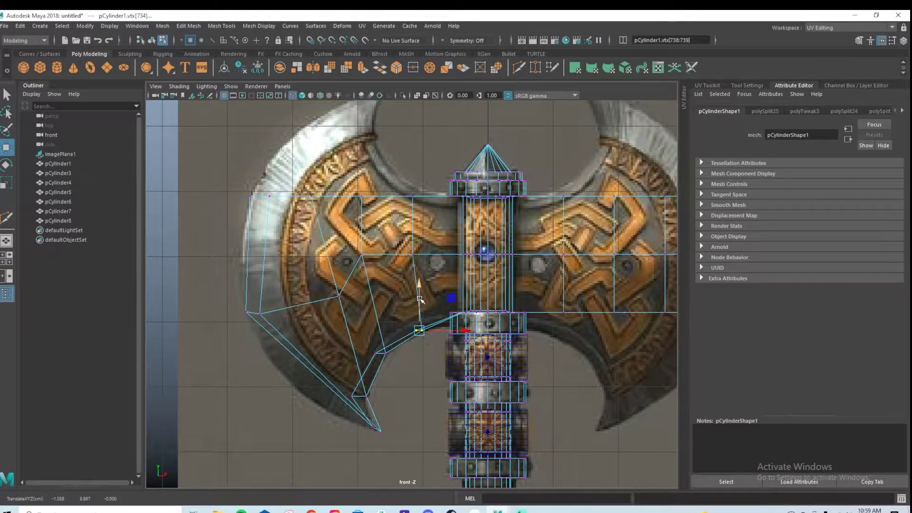
Insert an edge loop across the lower part of the left blade, between its outer edge and lower tip, using Multi-Cut
key(space)
key(space)
alt+drag(477, 285, 450, 289)
shift+right_drag(360, 247, 311, 248)
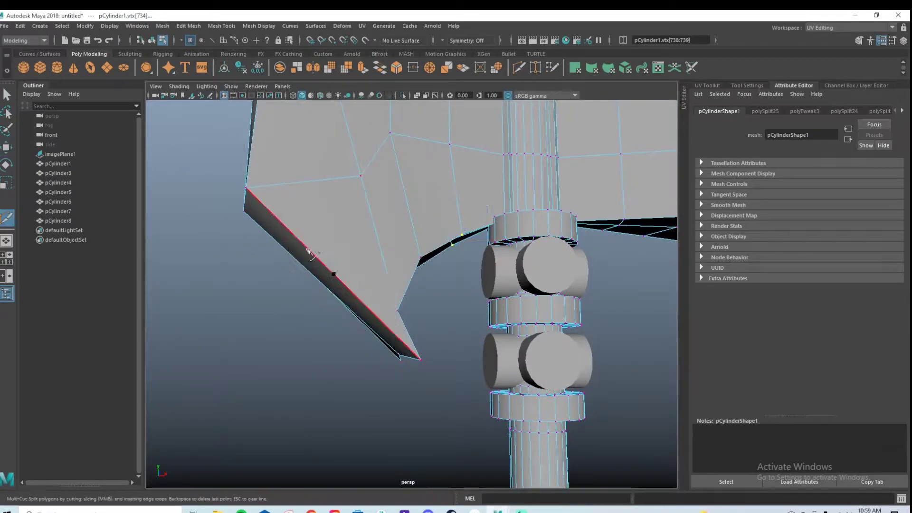
ctrl+click(346, 241)
key(q)
Move the lower loop's three outer vertices down and outward to the reference outline above the left blade's lower tip
key(space)
key(space)
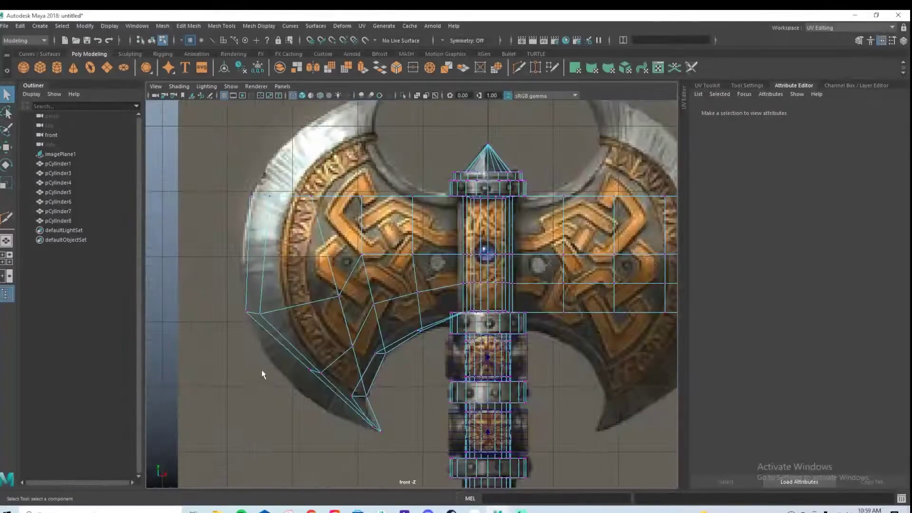
scroll(261, 370, up, 3)
drag(268, 364, 315, 395)
key(w)
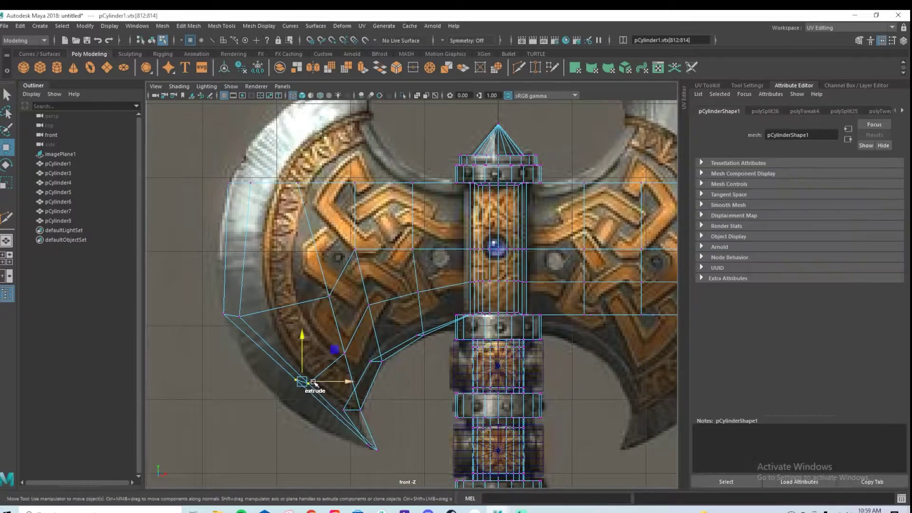
drag(303, 350, 303, 356)
drag(330, 387, 306, 387)
drag(279, 357, 287, 368)
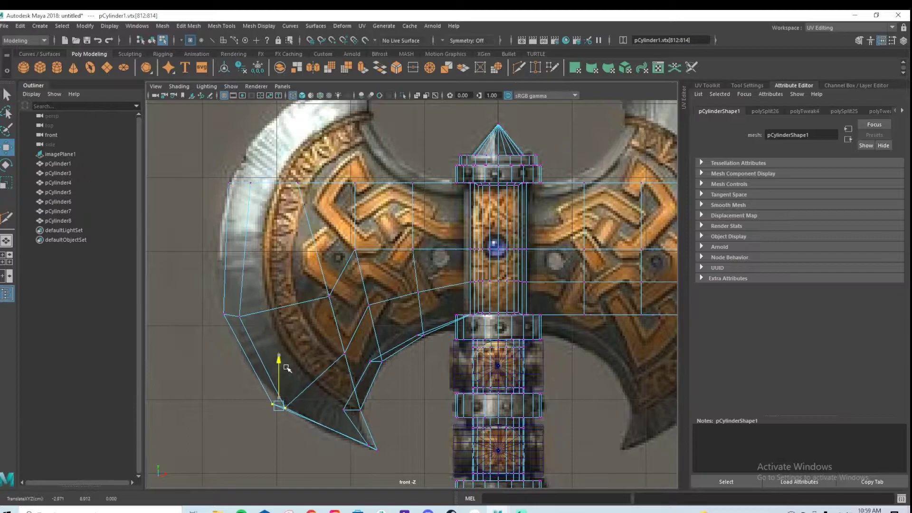
Insert a horizontal edge loop through the blades' upper half and move its outer vertices on the left blade to the reference outline
alt+middle_drag(287, 268, 292, 289)
shift+right_drag(270, 245, 216, 245)
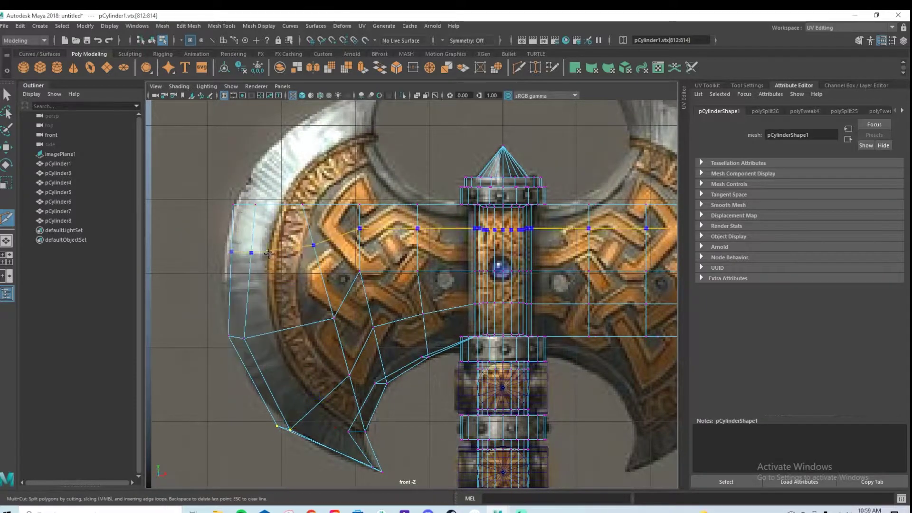
ctrl+click(267, 272)
key(q)
drag(221, 285, 237, 197)
key(w)
drag(266, 235, 261, 236)
Select the upper outer corner vertices of the left blade and move them up and inward to the reference blade's upper tip
drag(209, 173, 274, 216)
drag(244, 172, 257, 95)
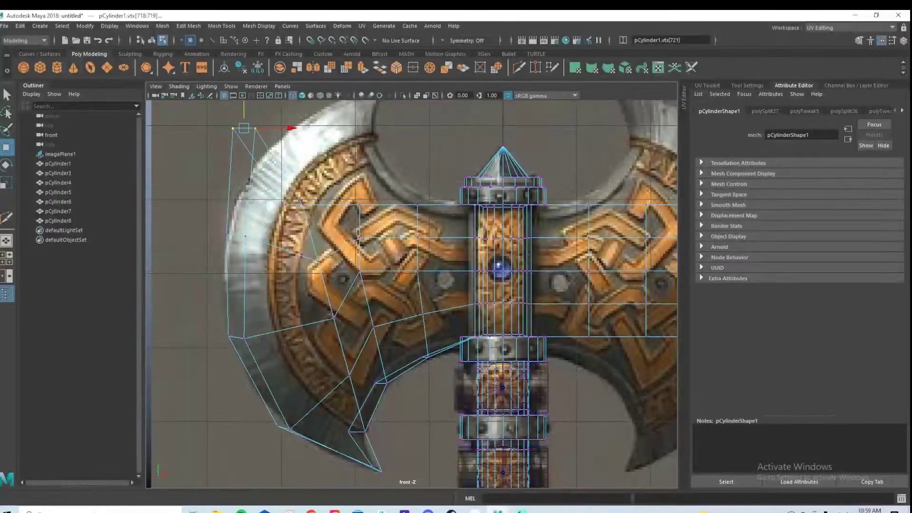
alt+middle_drag(305, 176, 305, 260)
drag(284, 216, 383, 227)
drag(352, 180, 353, 151)
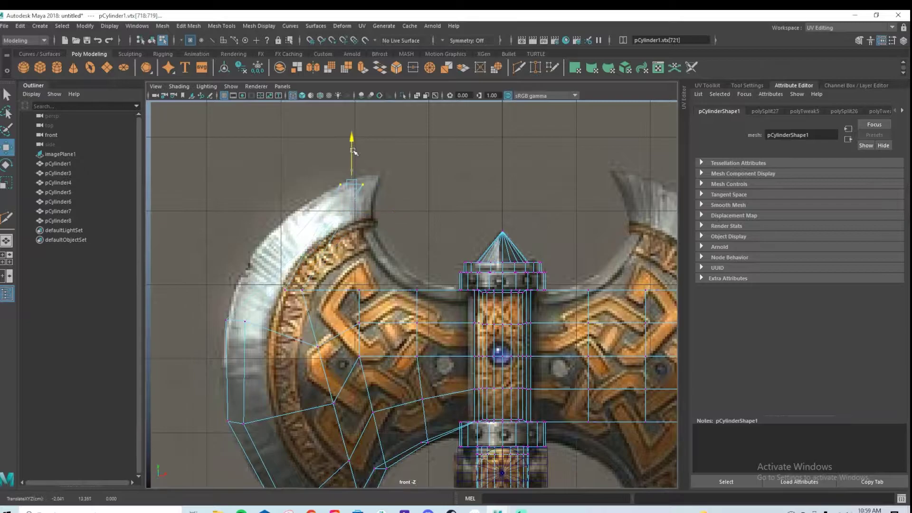
drag(380, 184, 398, 184)
drag(369, 154, 367, 142)
drag(388, 172, 381, 172)
mouse_move(355, 140)
mouse_down()
mouse_move(390, 173)
mouse_move(366, 154)
mouse_up()
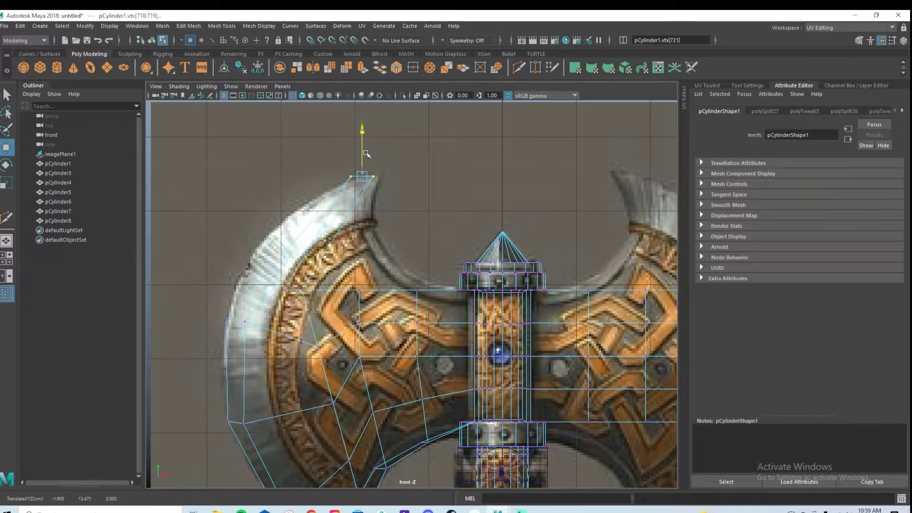
Shape the left blade's upper inner vertices along the reference's concave curve and move the nearby interior vertices up and inward
drag(284, 292, 384, 247)
drag(327, 284, 415, 292)
drag(390, 259, 452, 293)
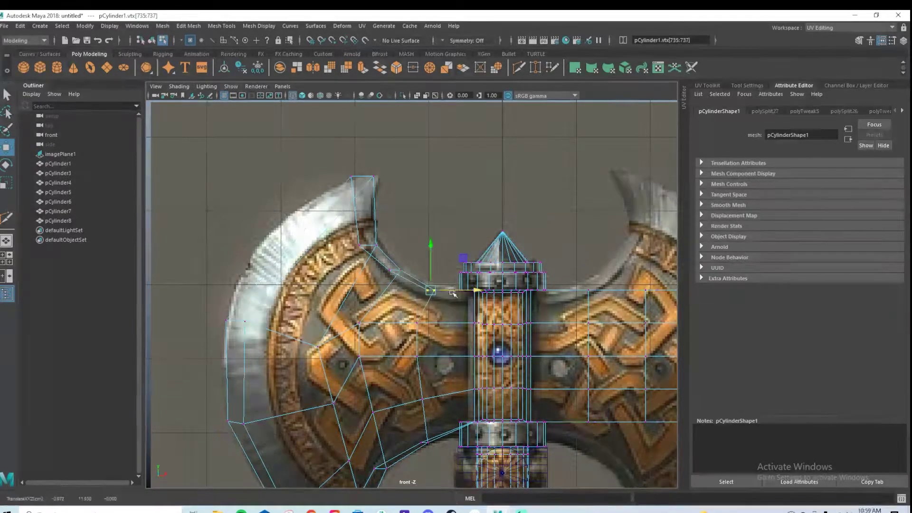
drag(302, 338, 335, 352)
mouse_move(318, 303)
mouse_down()
mouse_move(317, 270)
mouse_move(331, 313)
mouse_up()
Examine the reshaped left blade in perspective, with and without the smooth preview
key(space)
key(space)
alt+drag(475, 266, 484, 334)
key(q)
key(3)
key(1)
mouse_move(446, 293)
alt+mouse_down()
mouse_move(513, 336)
mouse_move(447, 295)
alt+mouse_up()
alt+right_drag(447, 294, 531, 326)
alt+middle_drag(449, 321, 378, 327)
alt+drag(379, 327, 395, 324)
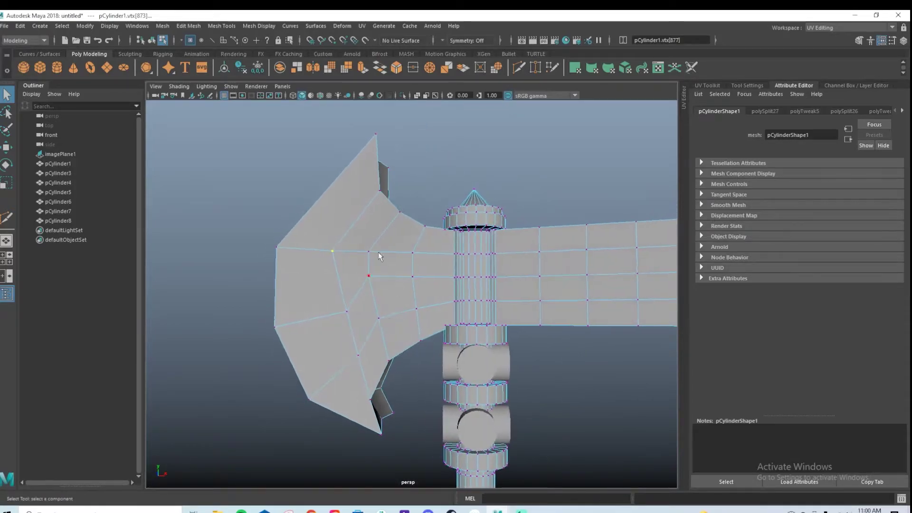
Insert an edge loop below the left blade's upper tip and move its outer vertices up to the reference's outer curve
shift+right_drag(352, 212, 389, 192)
key(q)
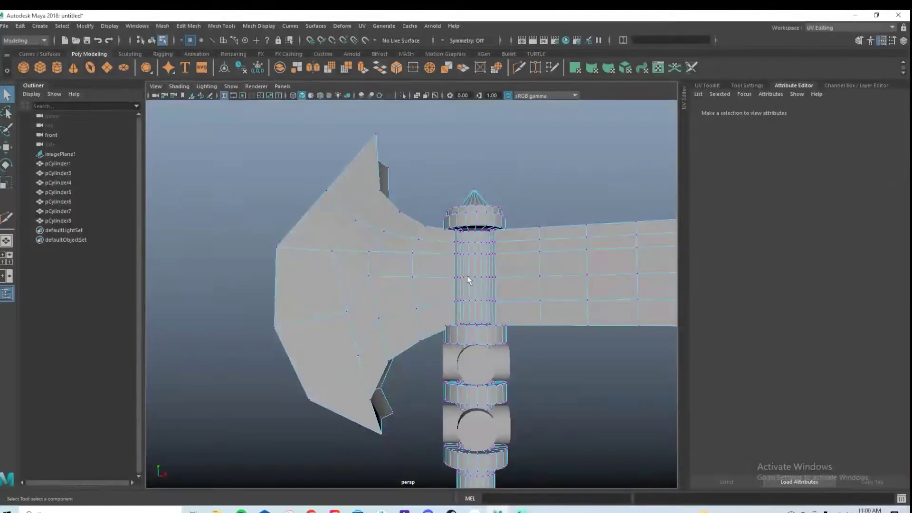
key(space)
key(space)
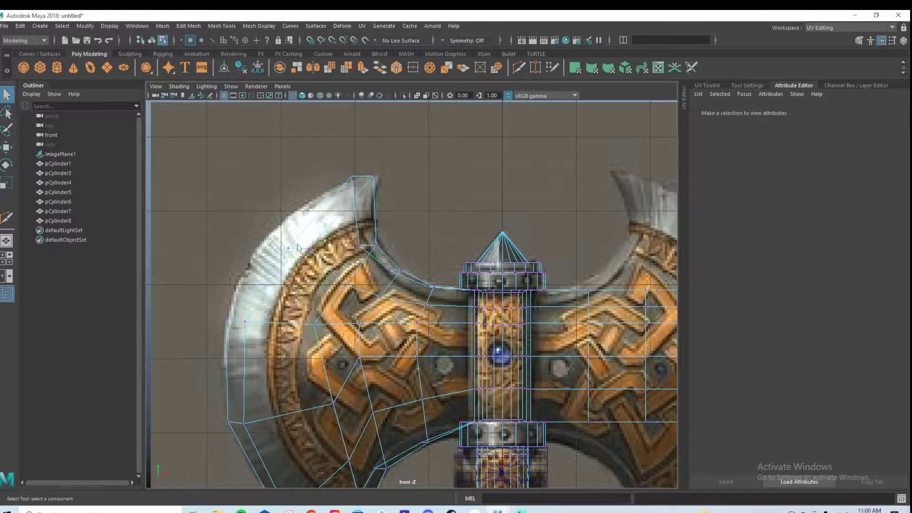
drag(286, 243, 317, 256)
key(w)
drag(296, 222, 295, 194)
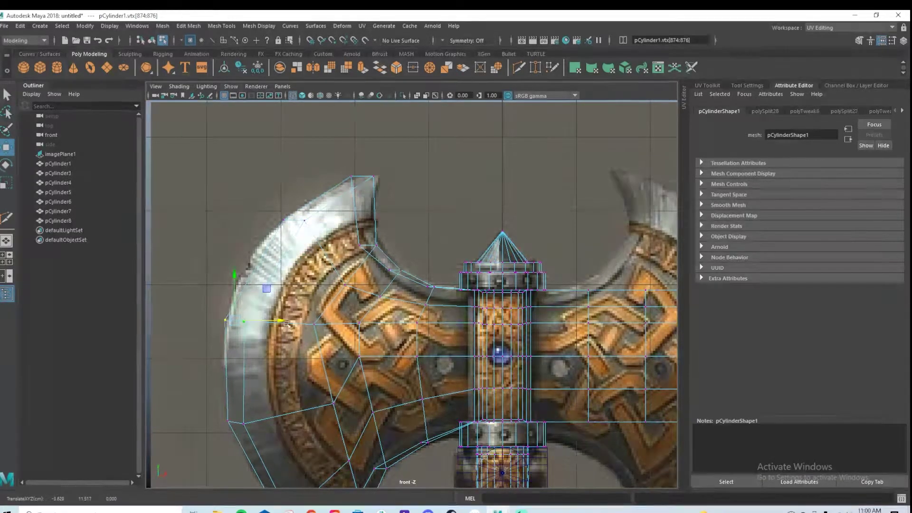
scroll(404, 323, down, 2)
Examine the whole axe head in the smooth preview, then in the unsmoothed display from an angle
key(space)
key(space)
key(3)
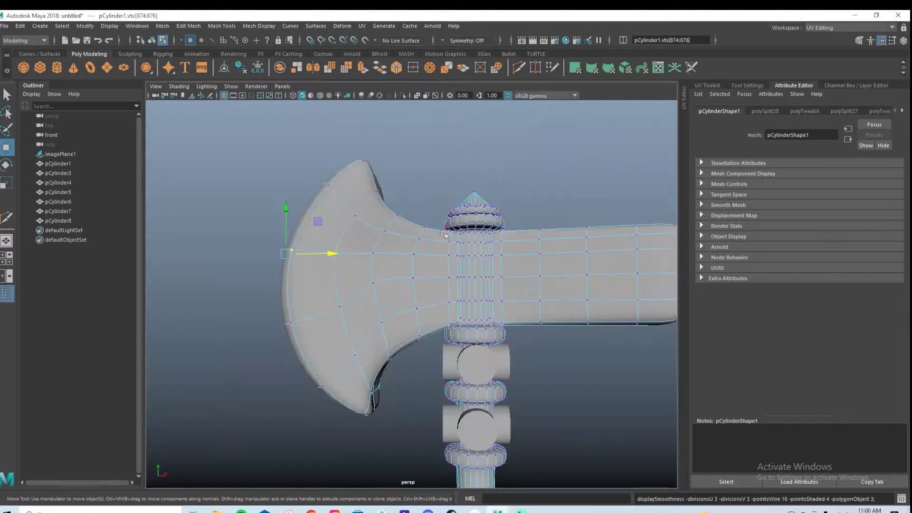
scroll(404, 285, down, 4)
mouse_move(403, 279)
alt+mouse_down()
mouse_move(448, 309)
mouse_move(605, 310)
mouse_move(649, 297)
mouse_move(594, 320)
mouse_move(401, 262)
mouse_move(368, 269)
mouse_move(407, 292)
alt+mouse_up()
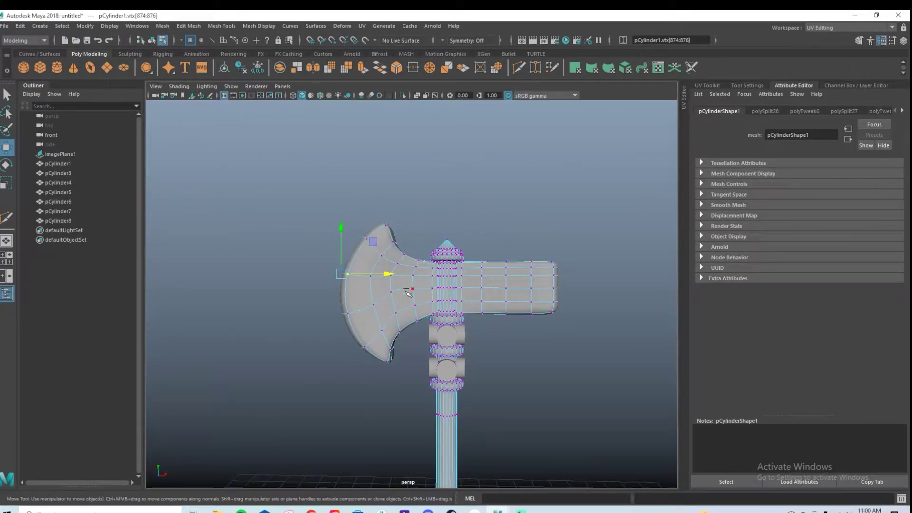
key(1)
alt+drag(399, 348, 361, 352)
key(space)
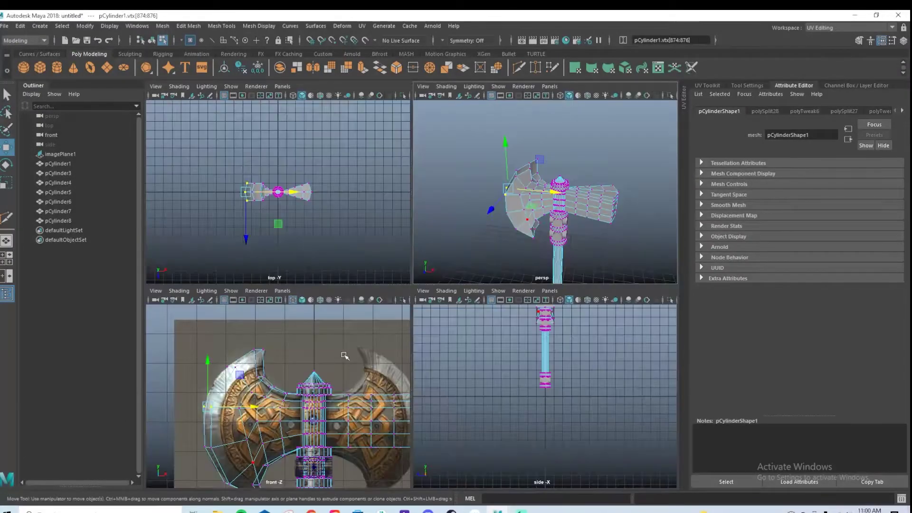
key(space)
Select all faces along the left blade's outer rim and scale them narrower in depth to thin the cutting edge
alt+drag(527, 192, 496, 310)
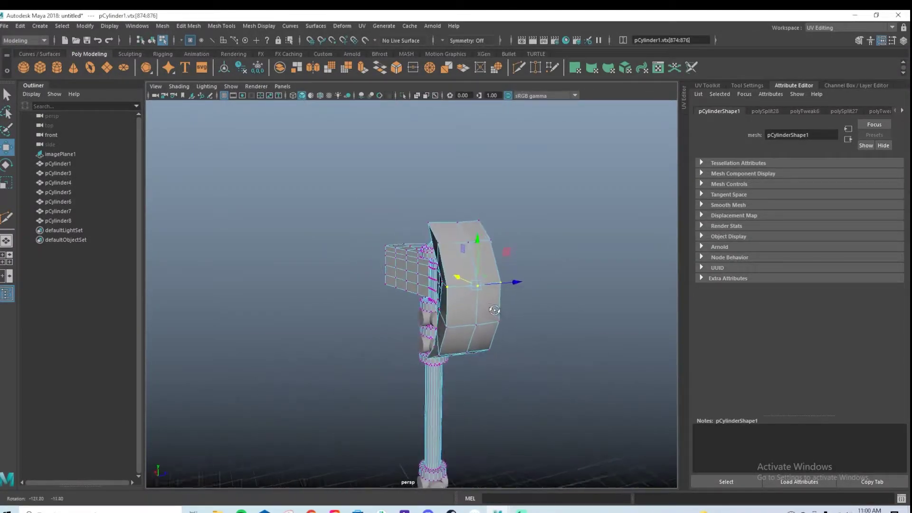
right_drag(466, 247, 468, 271)
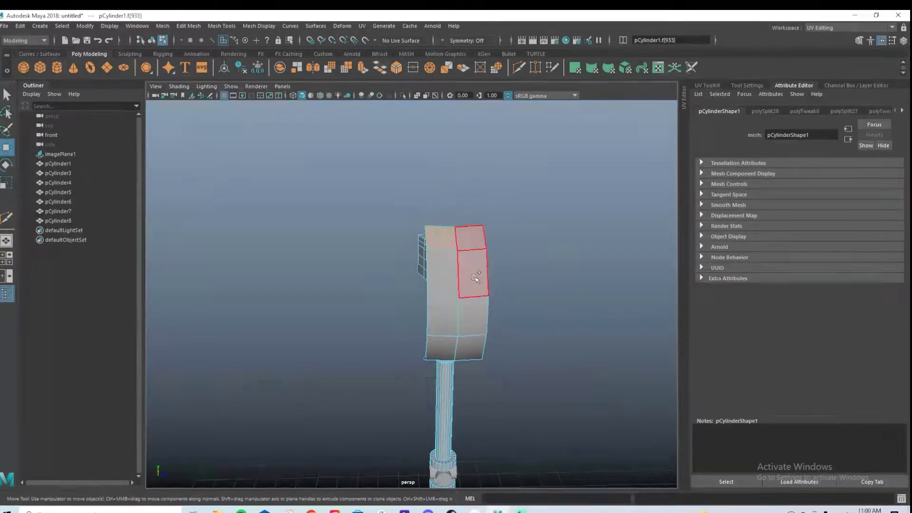
alt+drag(522, 355, 494, 342)
key(r)
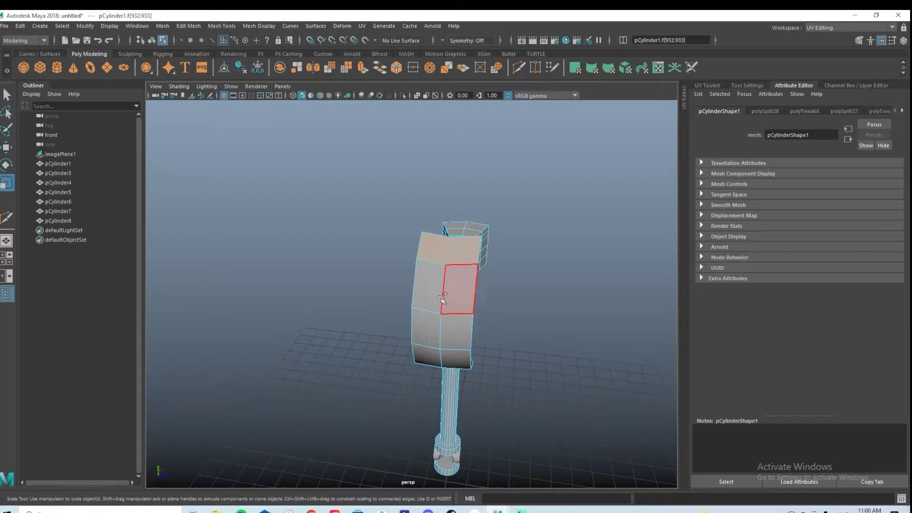
mouse_move(442, 324)
shift+mouse_down()
mouse_move(456, 337)
mouse_move(432, 311)
shift+mouse_up()
alt+drag(434, 344, 497, 312)
alt+drag(477, 323, 442, 301)
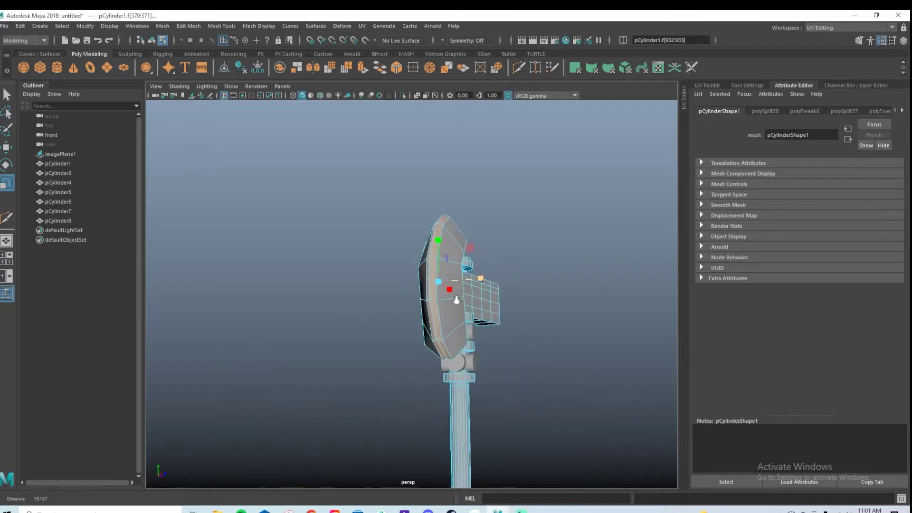
Select the middle edge loop along the left blade's outer rim and scale it sideways to shape the cutting edge
scroll(442, 285, up, 3)
alt+middle_drag(446, 202, 432, 253)
right_click(431, 252)
right_drag(432, 257, 434, 248)
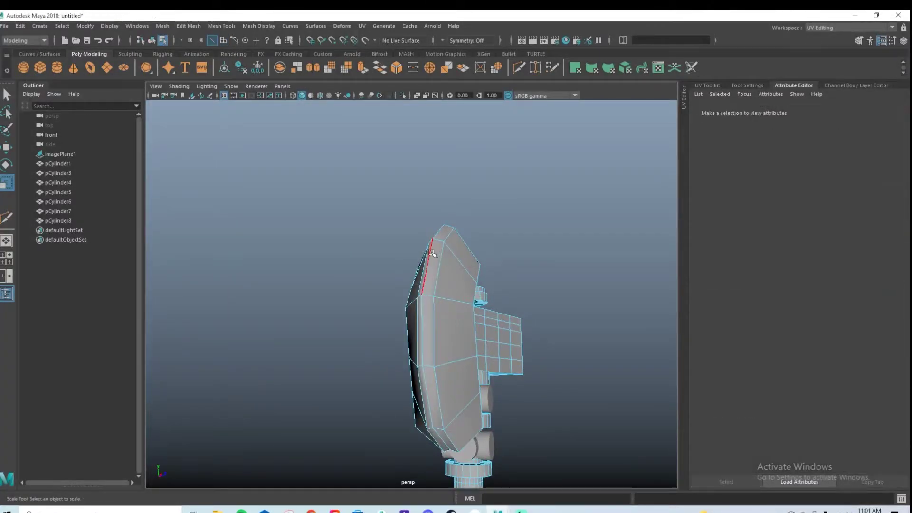
click(432, 253)
alt+drag(432, 253, 413, 275)
alt+drag(402, 334, 462, 279)
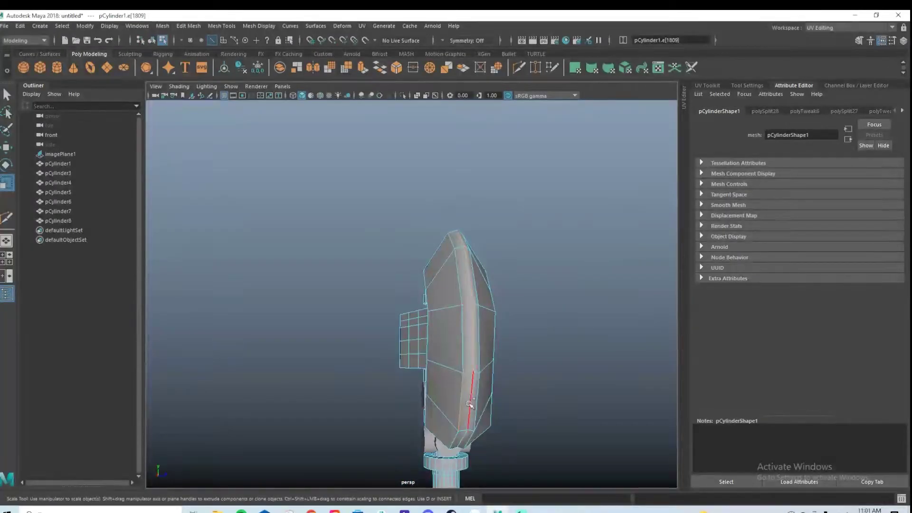
click(466, 304)
alt+drag(465, 304, 499, 304)
key(r)
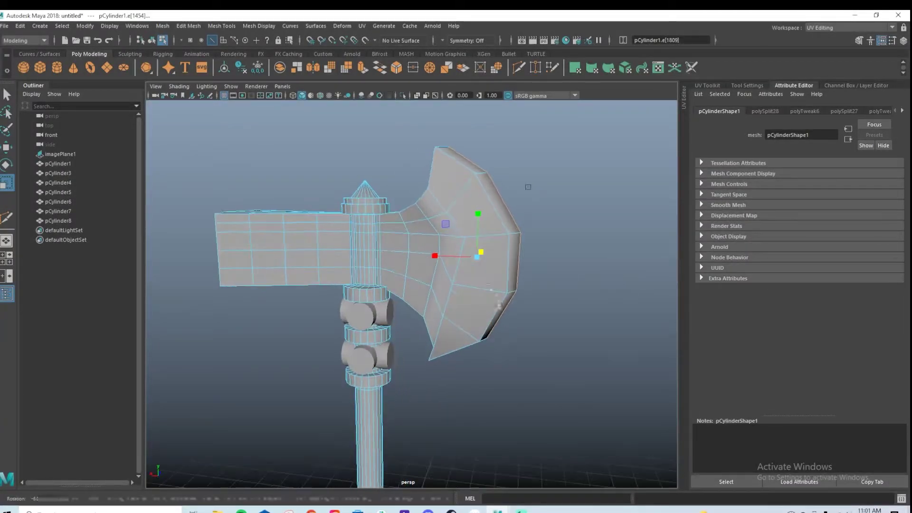
drag(451, 257, 516, 280)
Move the centre vertex of the left blade's upper tip upward to bring the tip to a sharper point
alt+middle_drag(515, 280, 456, 259)
scroll(427, 294, up, 4)
alt+drag(421, 312, 343, 247)
click(353, 316)
click(363, 309)
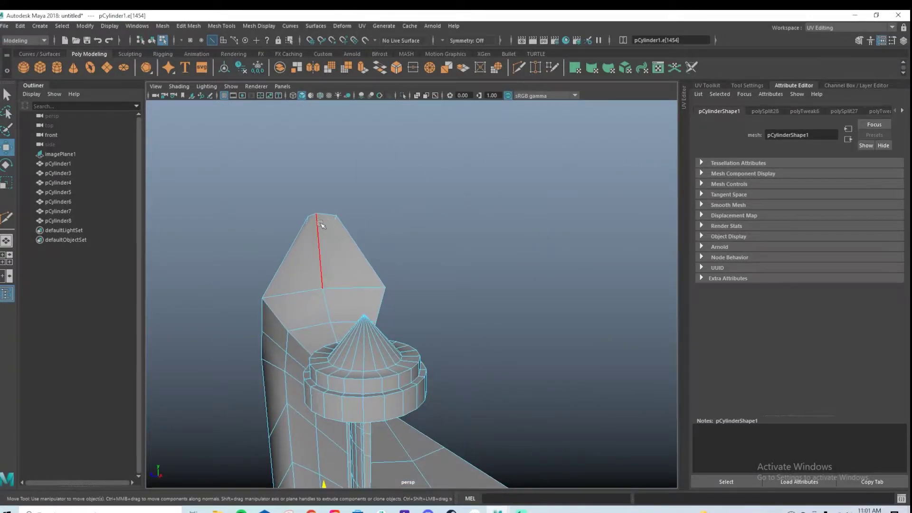
right_drag(334, 227, 287, 221)
alt+middle_drag(288, 222, 356, 280)
alt+right_drag(356, 280, 497, 307)
mouse_move(430, 305)
alt+mouse_down()
mouse_move(398, 305)
mouse_move(386, 139)
mouse_move(451, 233)
mouse_move(423, 233)
mouse_move(449, 220)
alt+mouse_up()
click(292, 95)
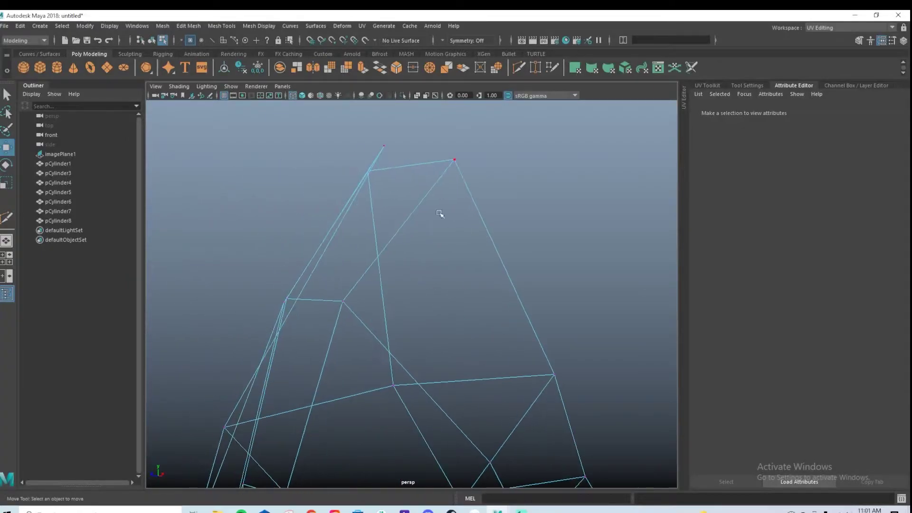
click(368, 171)
alt+drag(394, 176, 397, 244)
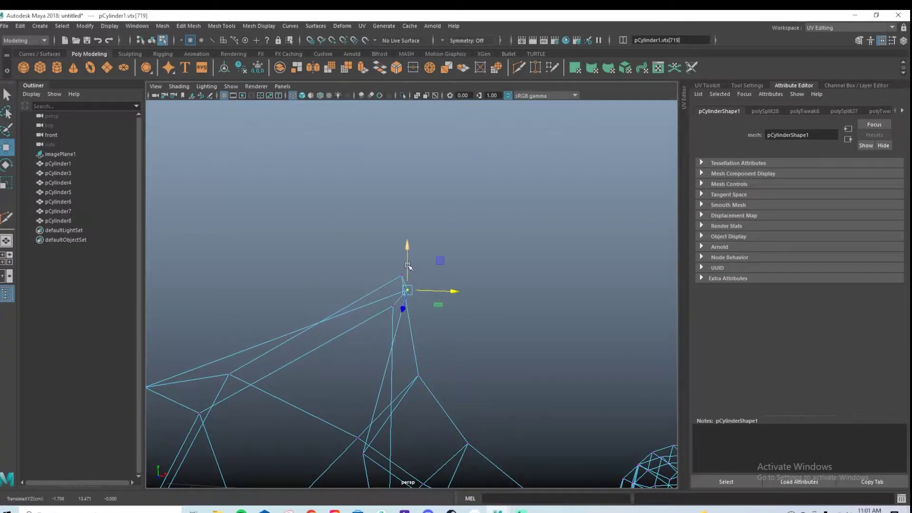
click(302, 96)
Examine the reshaped upper tip of the left blade from several angles in the shaded display
mouse_move(404, 284)
alt+mouse_down()
mouse_move(354, 267)
mouse_move(412, 280)
mouse_move(430, 271)
alt+mouse_up()
mouse_move(463, 236)
alt+mouse_down()
mouse_move(444, 259)
mouse_move(423, 183)
mouse_move(488, 280)
mouse_move(428, 309)
mouse_move(365, 372)
mouse_move(338, 349)
mouse_move(364, 306)
mouse_move(361, 321)
mouse_move(306, 349)
mouse_move(387, 359)
mouse_move(358, 311)
alt+mouse_up()
click(353, 373)
mouse_move(409, 365)
alt+mouse_down()
mouse_move(382, 374)
mouse_move(423, 355)
alt+mouse_up()
alt+drag(416, 308, 421, 267)
click(327, 223)
alt+drag(334, 226, 480, 369)
click(528, 229)
Select the edge loop just inside the left blade's outer rim and scale it narrower in depth to thin the blade
alt+right_drag(565, 327, 462, 319)
alt+drag(462, 320, 371, 342)
scroll(408, 323, up, 3)
click(418, 313)
alt+drag(417, 313, 389, 257)
right_drag(388, 252, 388, 226)
double_click(392, 307)
alt+drag(432, 302, 356, 291)
key(r)
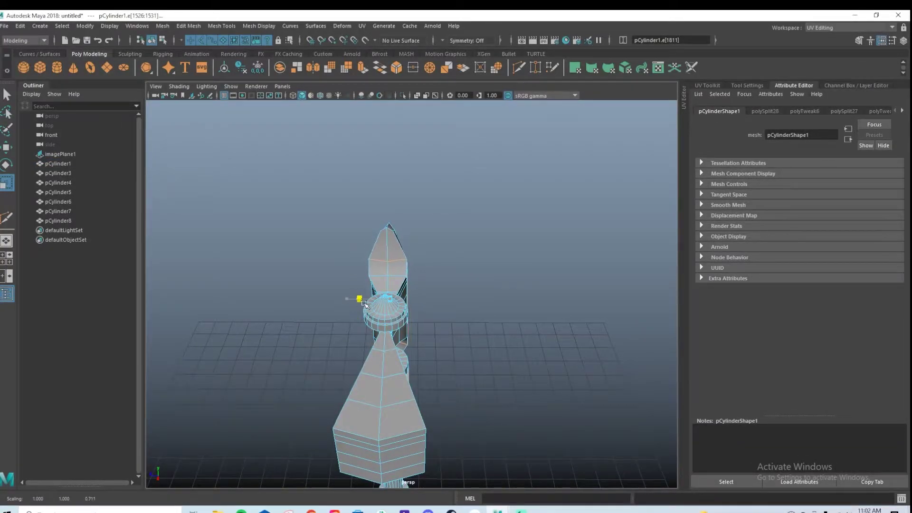
alt+drag(370, 305, 401, 335)
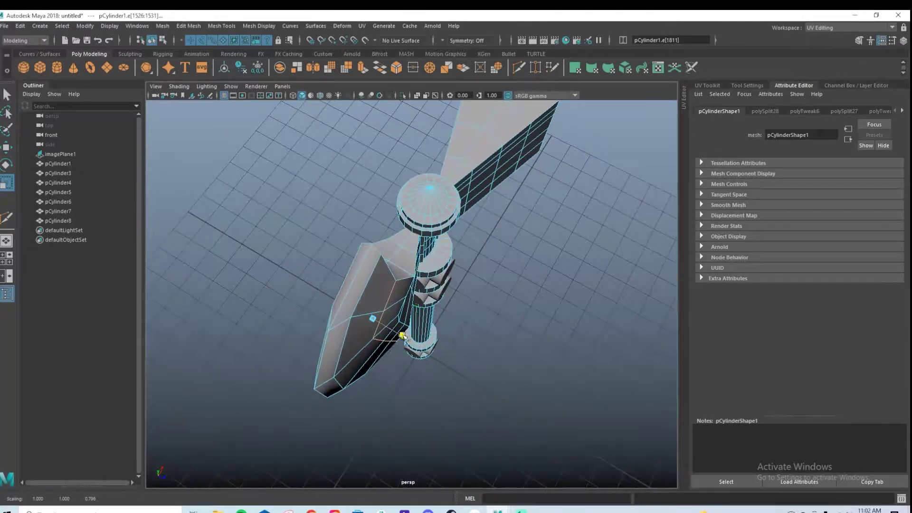
alt+drag(407, 288, 429, 361)
Pull the centre vertex of the left blade's lower tip outward to sharpen the tip, and return to object selection
key(w)
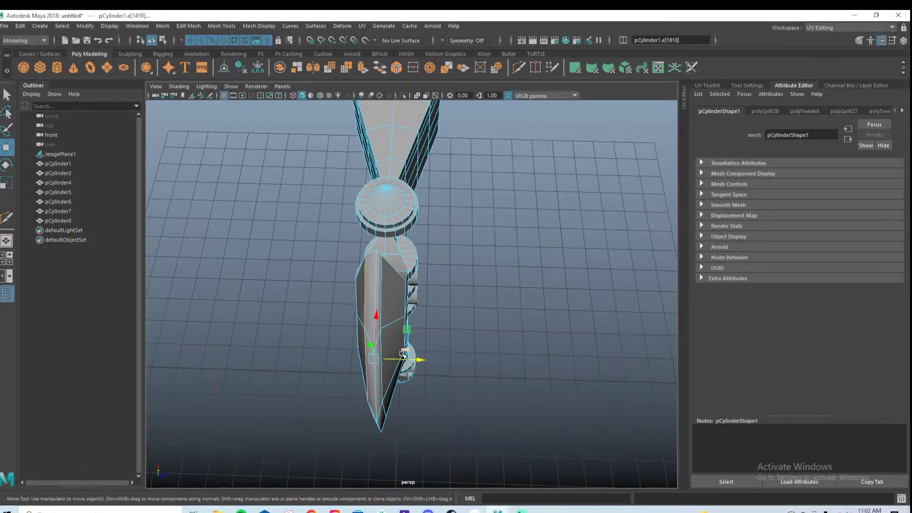
mouse_move(411, 361)
alt+mouse_down()
mouse_move(444, 375)
mouse_move(326, 337)
mouse_move(209, 332)
mouse_move(397, 321)
mouse_move(411, 345)
mouse_move(389, 328)
mouse_move(366, 363)
mouse_move(417, 356)
alt+mouse_up()
alt+middle_drag(417, 356, 389, 269)
alt+right_drag(389, 268, 597, 307)
alt+drag(597, 307, 340, 271)
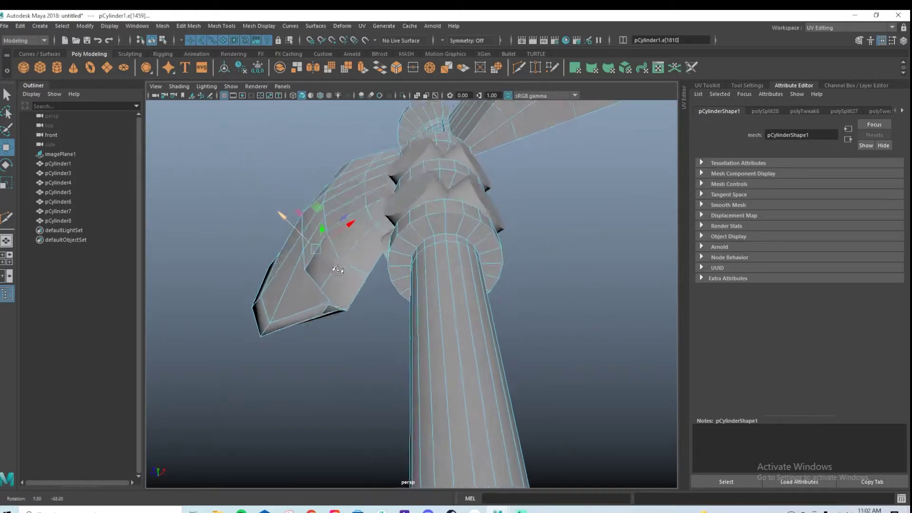
alt+right_drag(340, 271, 556, 271)
alt+middle_drag(353, 347, 429, 351)
right_drag(358, 252, 313, 252)
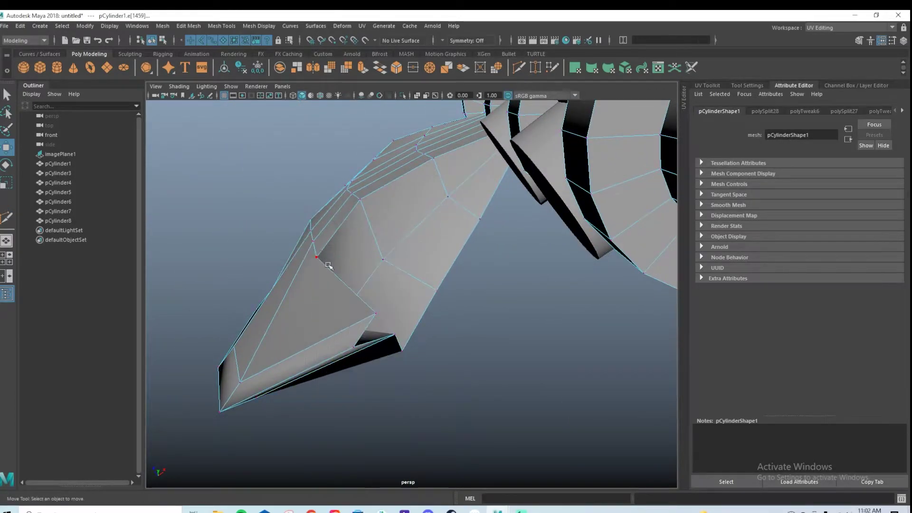
click(357, 345)
alt+drag(361, 347, 370, 286)
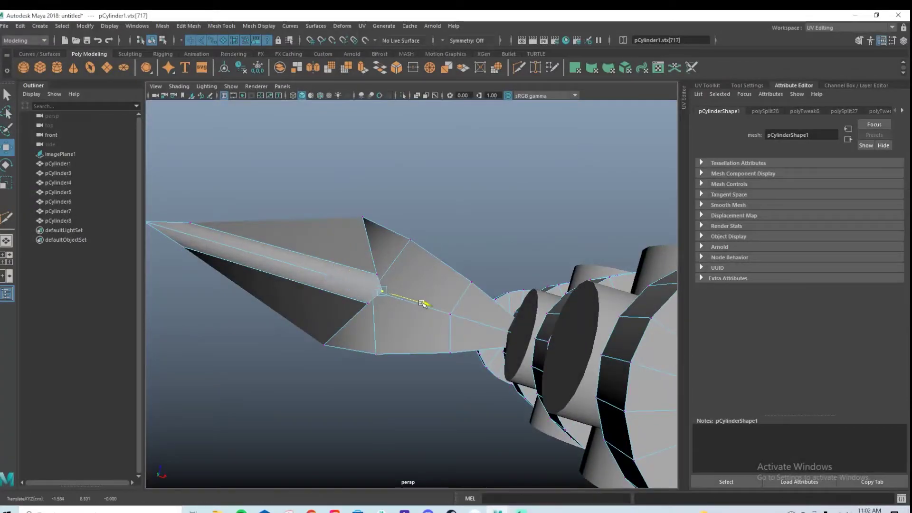
alt+drag(429, 306, 429, 441)
alt+drag(420, 305, 379, 273)
alt+drag(406, 316, 423, 282)
key(F8)
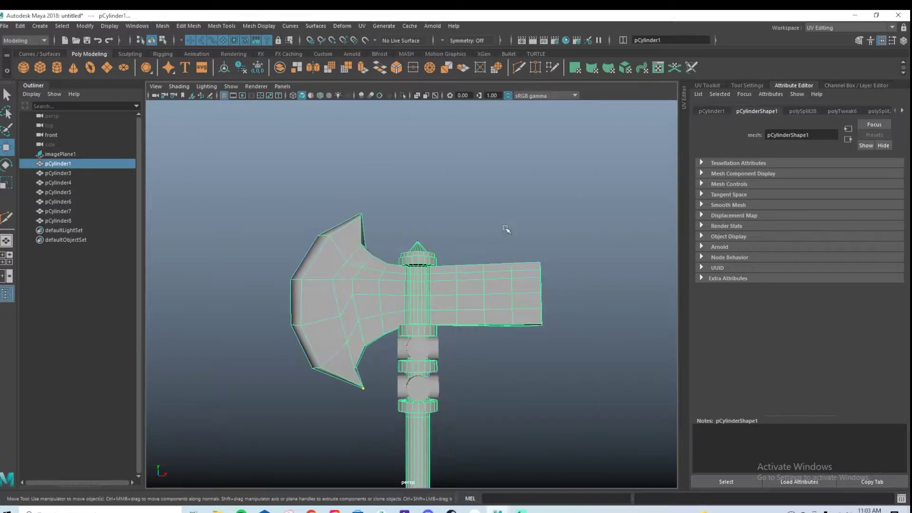
Try to symmetrize the whole axe mesh
click(606, 283)
alt+drag(607, 283, 467, 297)
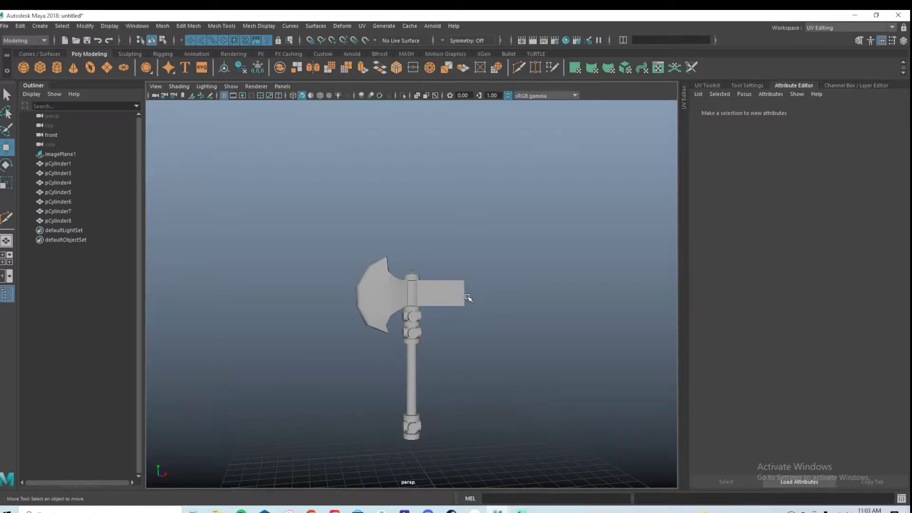
scroll(606, 350, up, 4)
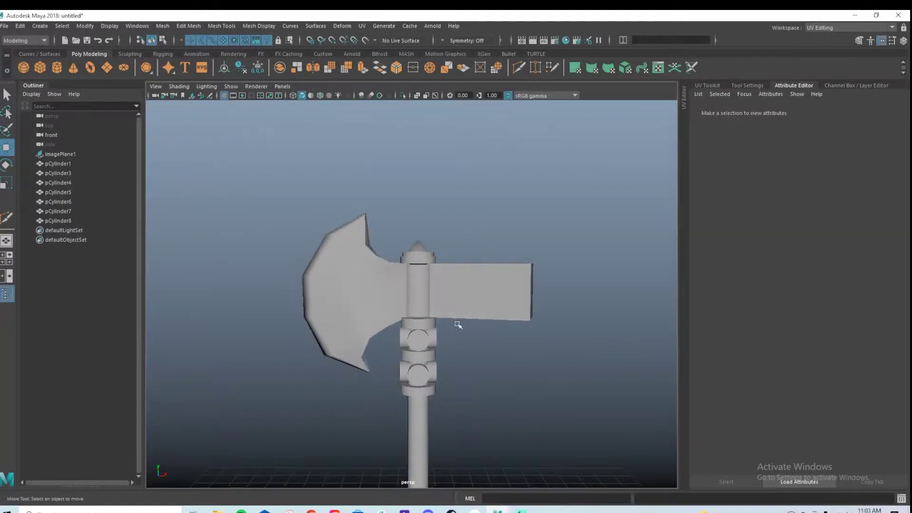
click(417, 262)
alt+middle_drag(505, 279, 446, 212)
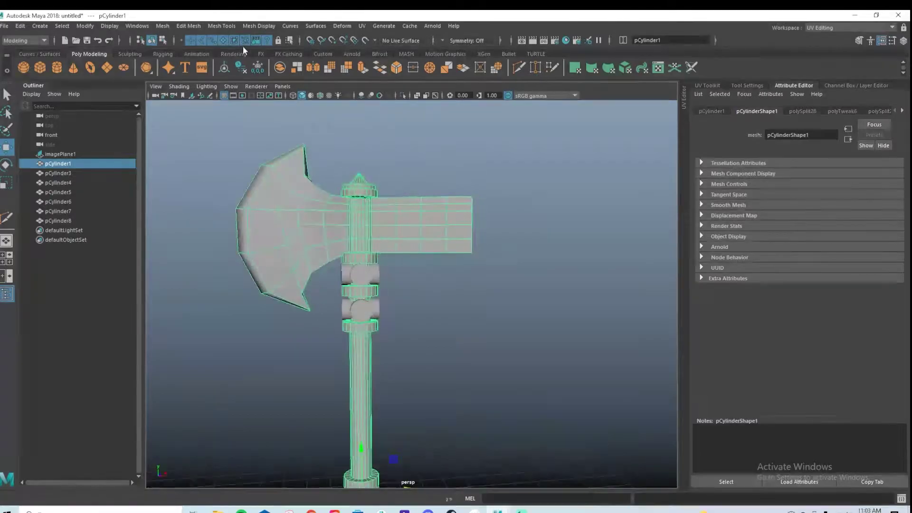
click(215, 28)
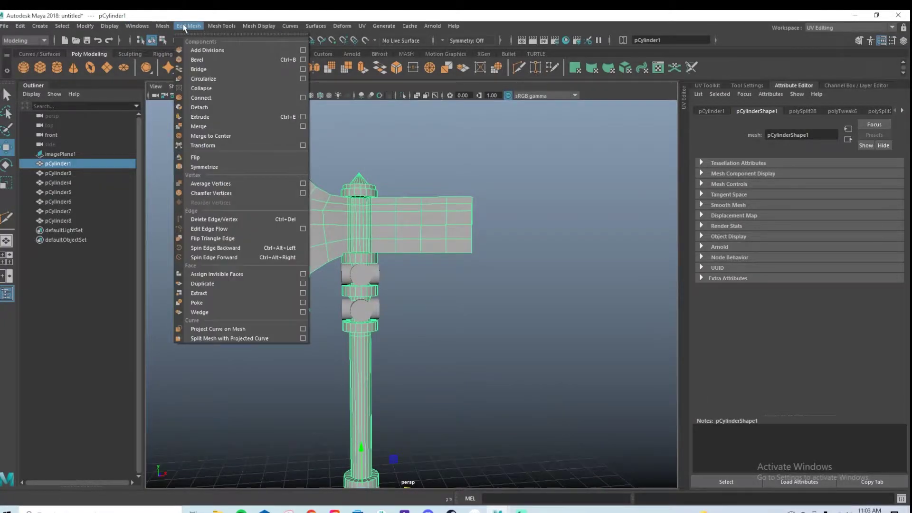
click(236, 168)
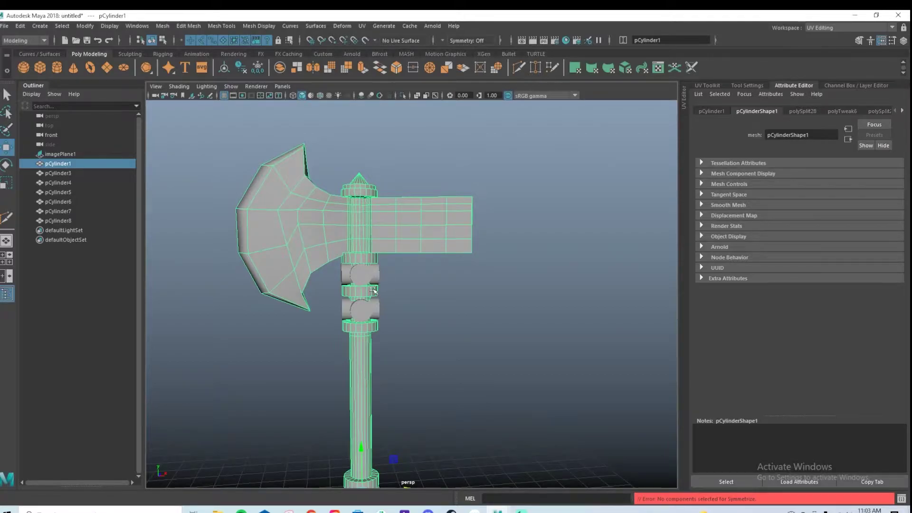
In the front view, select all axe faces on the right side of the centre line and delete them
key(space)
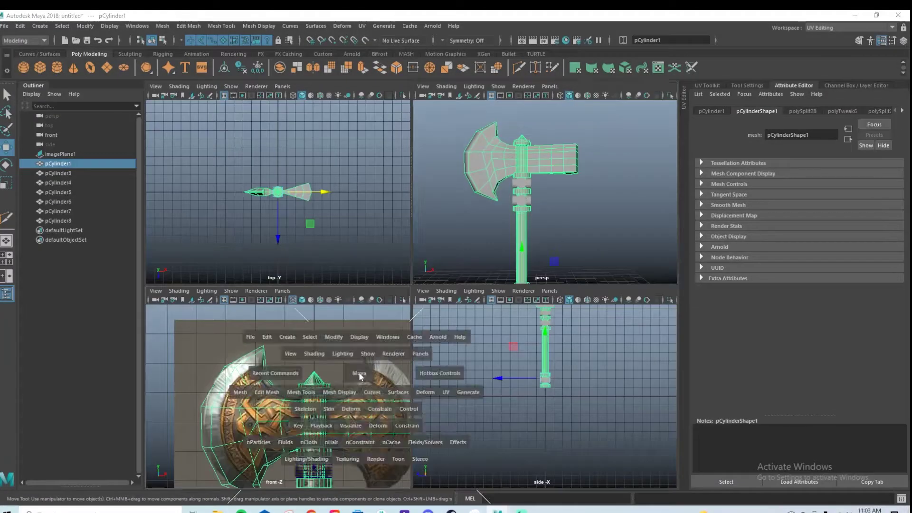
key(space)
alt+right_drag(556, 357, 478, 338)
alt+middle_drag(478, 338, 424, 268)
right_drag(415, 226, 392, 221)
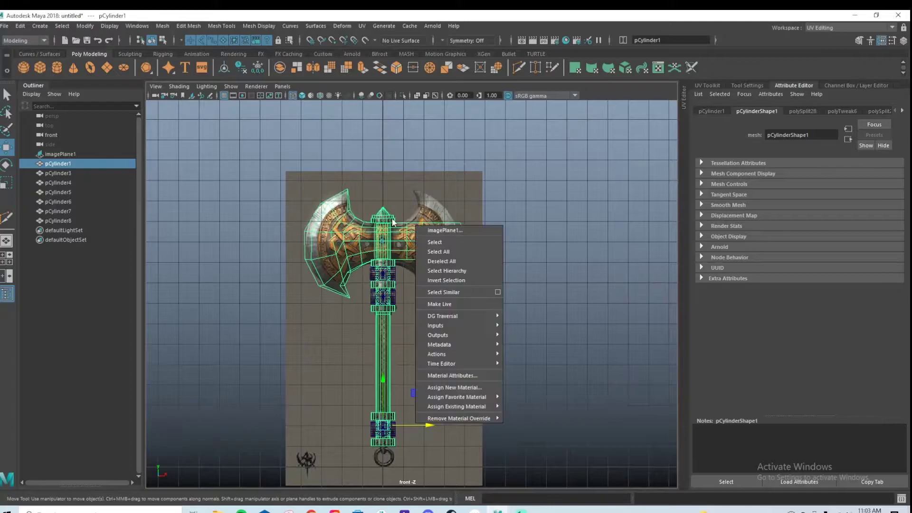
right_click(393, 220)
click(394, 244)
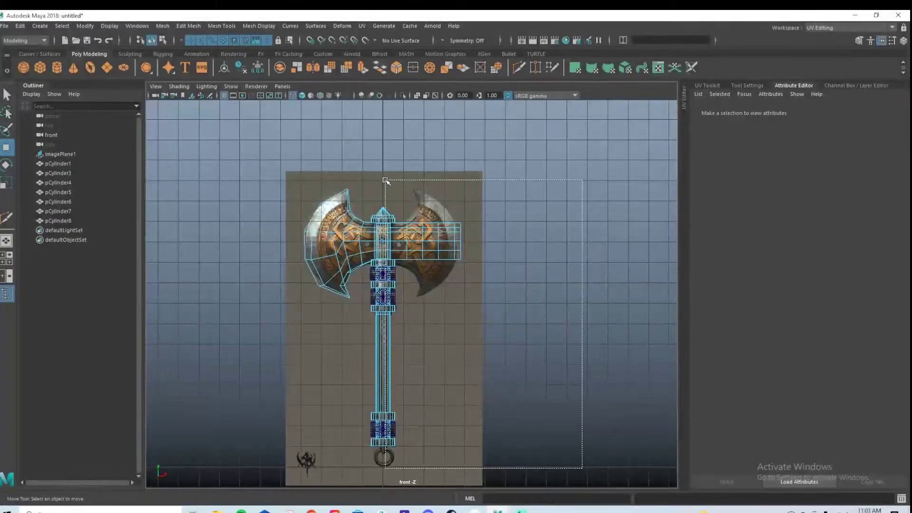
drag(386, 181, 385, 180)
scroll(489, 230, up, 6)
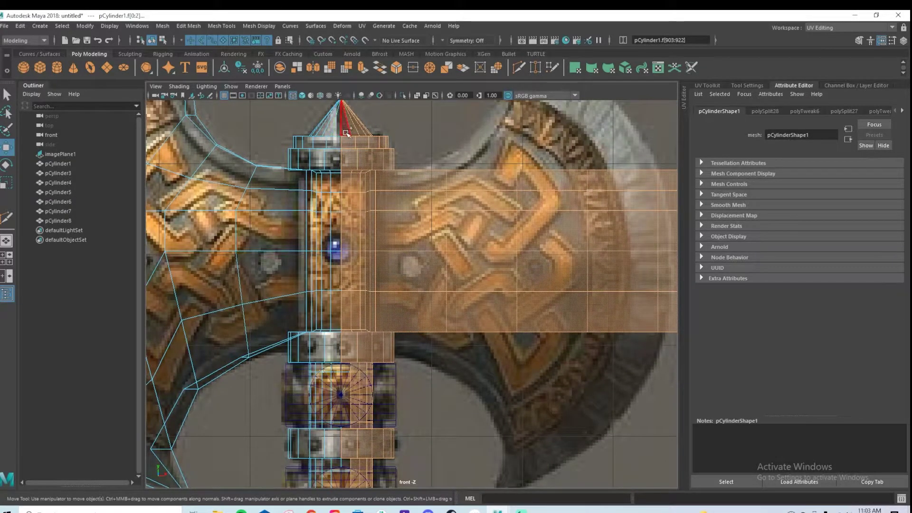
scroll(411, 293, down, 6)
click(421, 276)
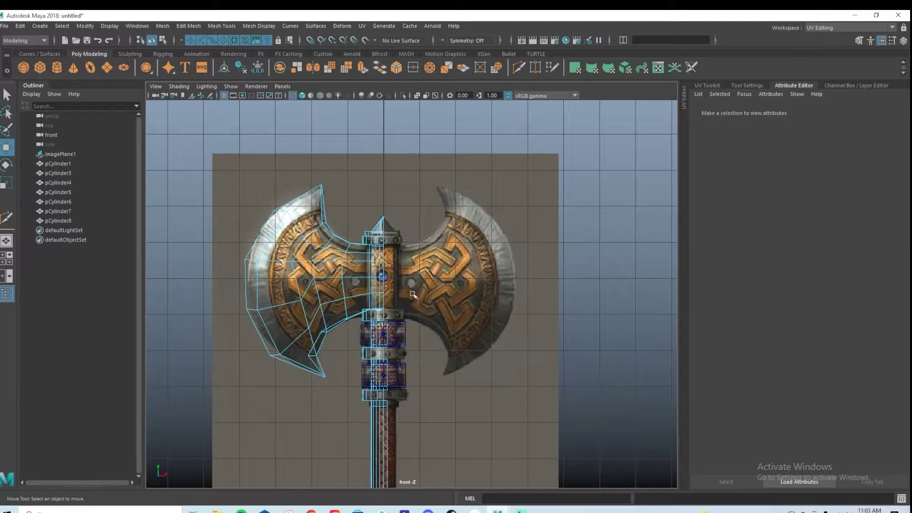
In the perspective view, remove the stray faces left past the centre line at the handle's base
key(space)
key(space)
alt+drag(363, 269, 366, 327)
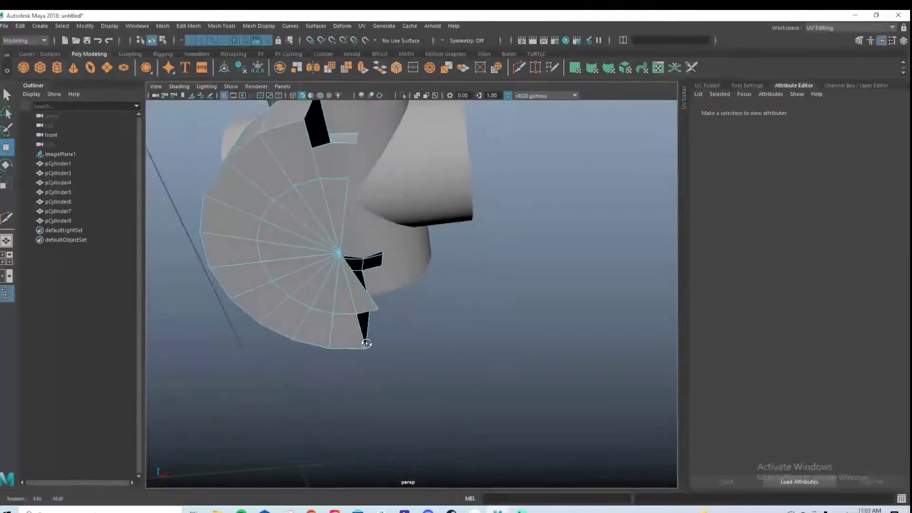
click(364, 300)
alt+drag(450, 220, 407, 229)
click(412, 300)
alt+middle_drag(434, 210, 417, 301)
scroll(430, 261, down, 5)
alt+middle_drag(438, 105, 420, 248)
alt+drag(419, 249, 411, 293)
drag(383, 234, 382, 235)
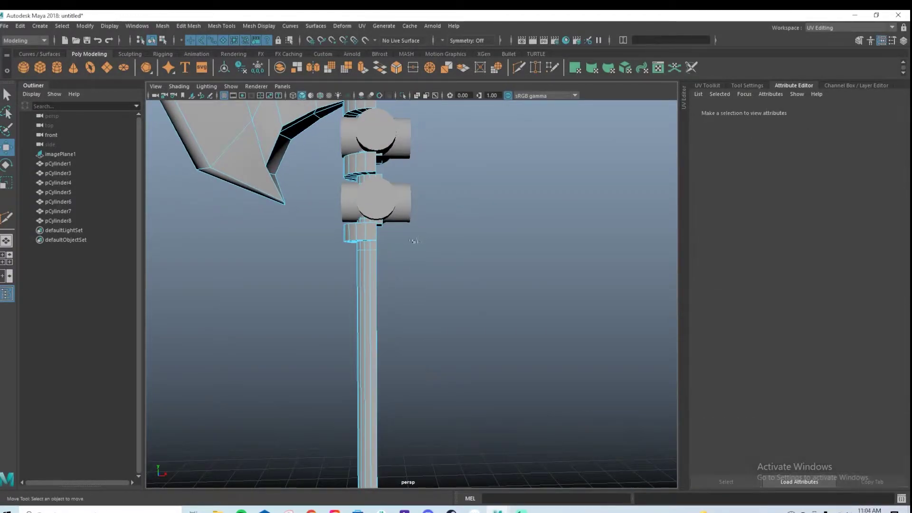
Hide the stud cylinders pCylinder3 through pCylinder8
alt+middle_drag(391, 208, 404, 233)
mouse_move(76, 221)
mouse_down()
mouse_move(72, 201)
mouse_move(84, 221)
mouse_up()
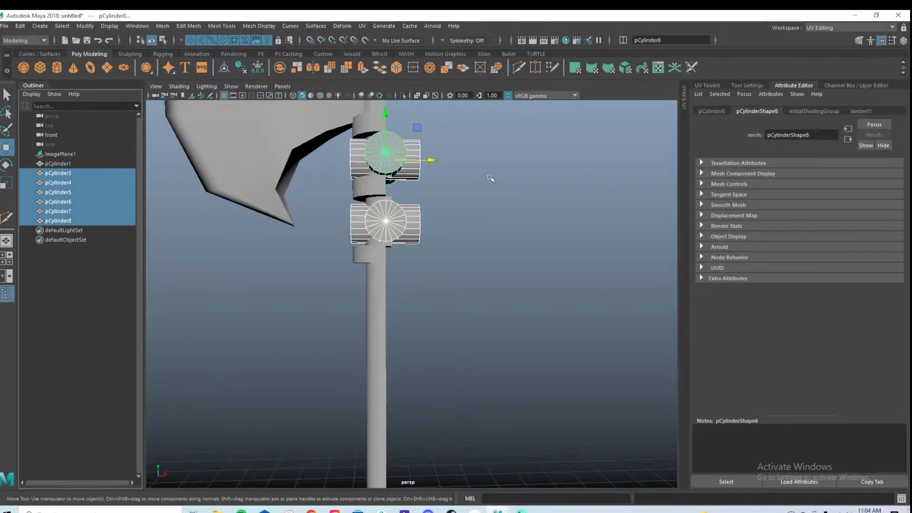
key(ctrl+h)
Delete the leftover faces past the centre line on the two handle sections between the upper collars
alt+middle_drag(496, 183, 402, 276)
scroll(494, 191, up, 3)
right_drag(379, 238, 378, 265)
click(381, 221)
key(d)
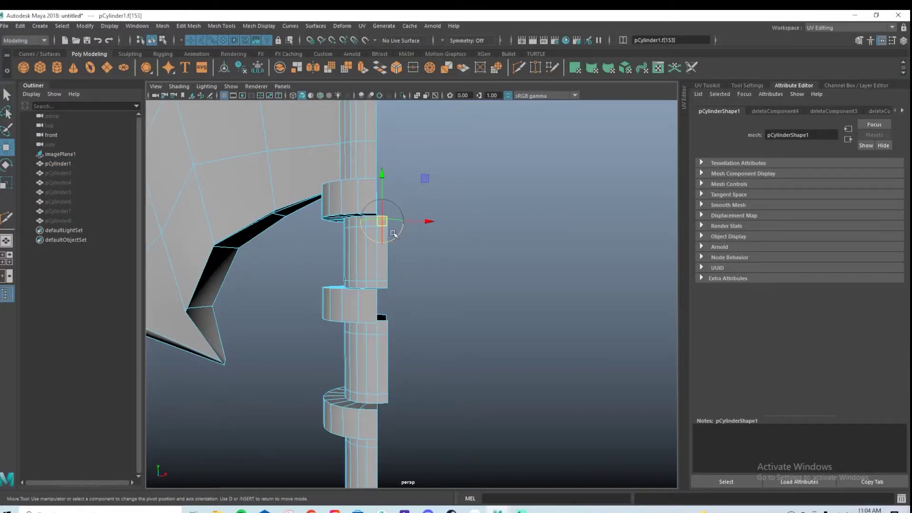
key(Insert)
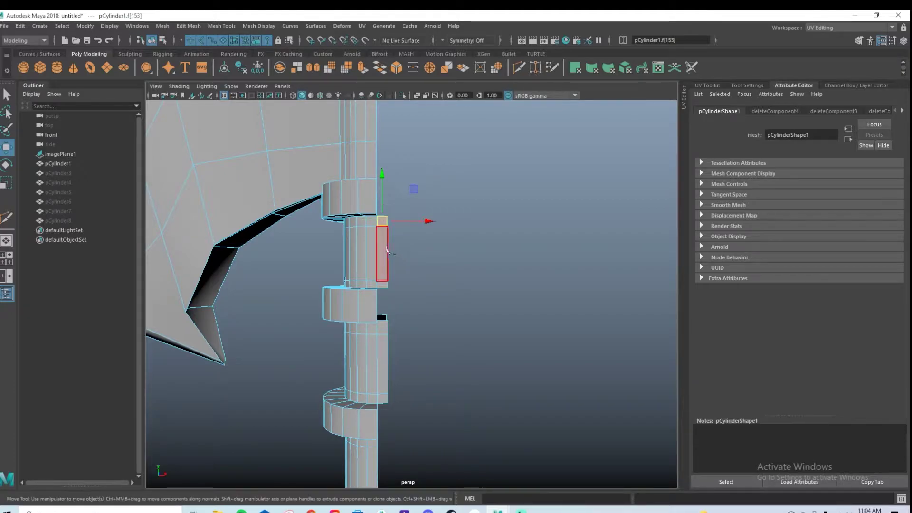
key(Delete)
drag(434, 300, 381, 203)
key(Delete)
drag(440, 422, 383, 287)
key(Delete)
Delete the leftover faces past the centre line on the handle section between the lower collars
alt+middle_drag(393, 373, 384, 157)
alt+middle_drag(422, 356, 407, 240)
alt+middle_drag(399, 331, 411, 248)
drag(423, 381, 385, 203)
key(Delete)
Select the remaining half of the axe as an object and center its pivot
scroll(480, 203, down, 1)
alt+middle_drag(418, 143, 446, 322)
alt+middle_drag(444, 152, 417, 261)
drag(392, 257, 407, 271)
key(q)
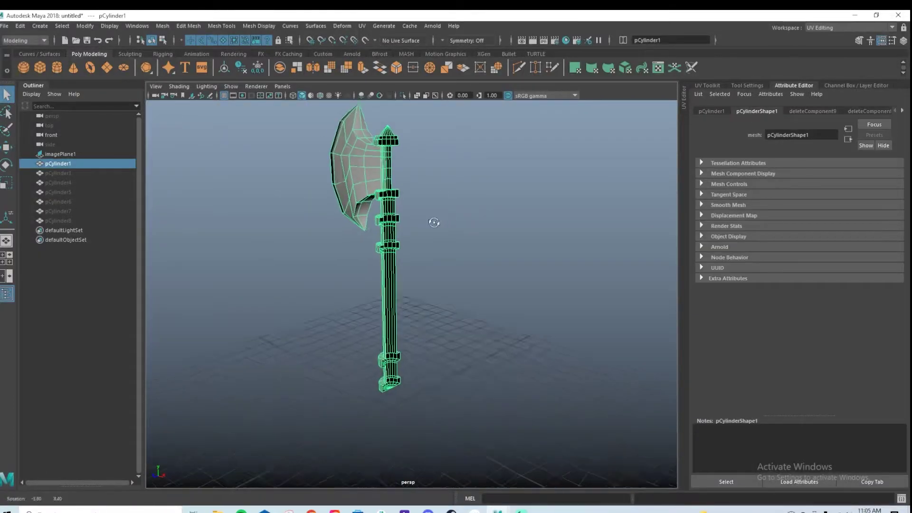
click(498, 208)
alt+drag(497, 203, 423, 185)
click(349, 161)
click(62, 25)
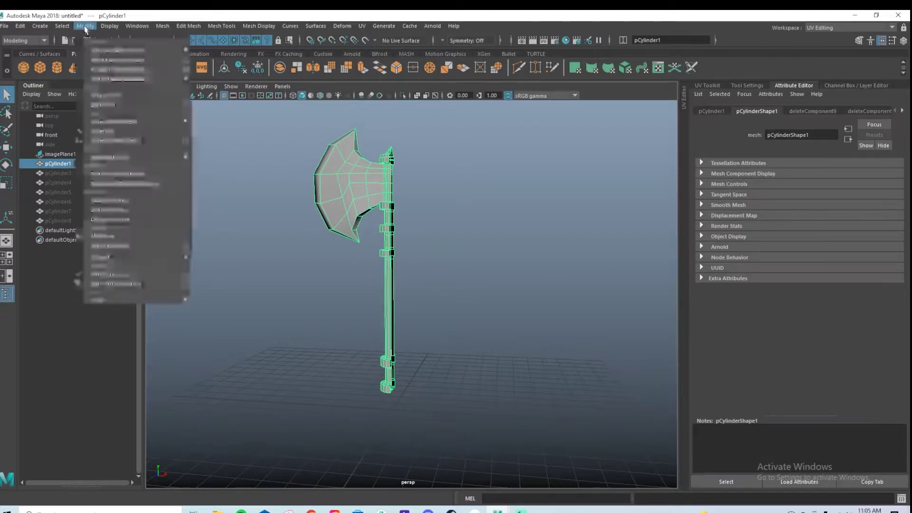
click(126, 97)
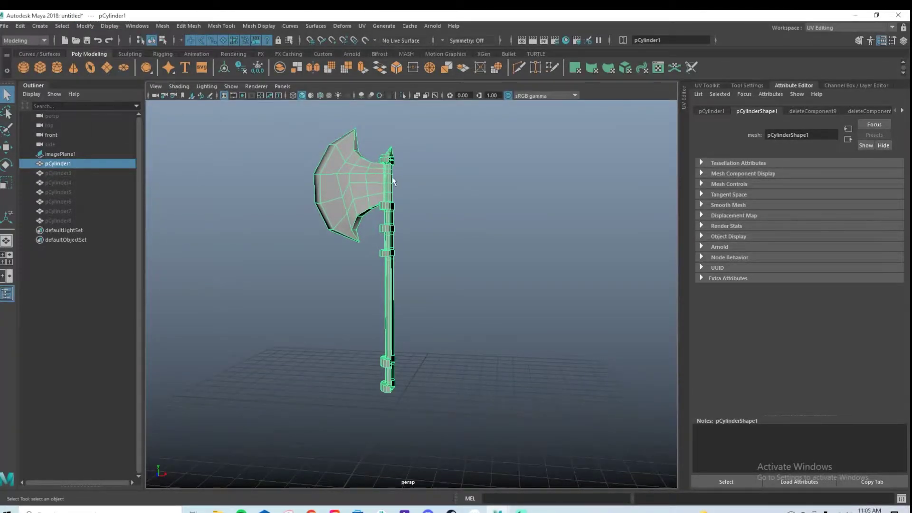
key(w)
alt+drag(410, 222, 365, 181)
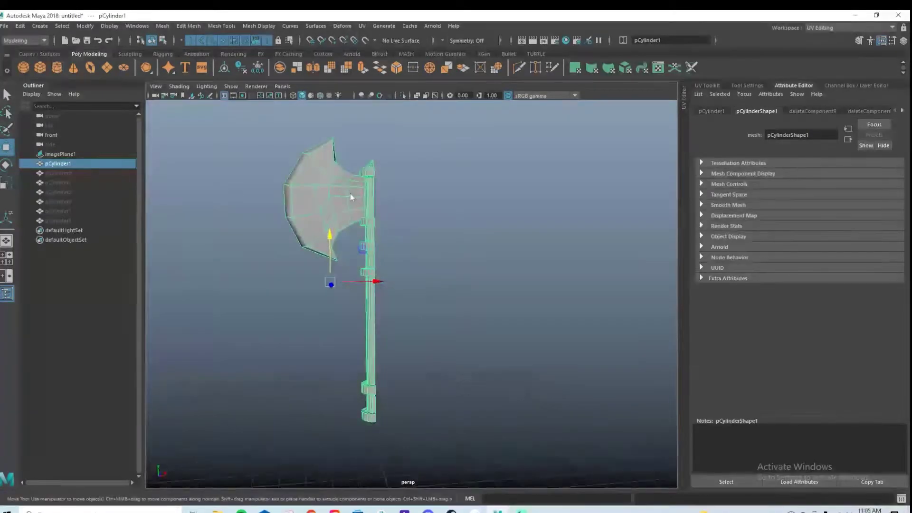
Delete all construction history in the scene and center the half axe's pivot again
click(21, 26)
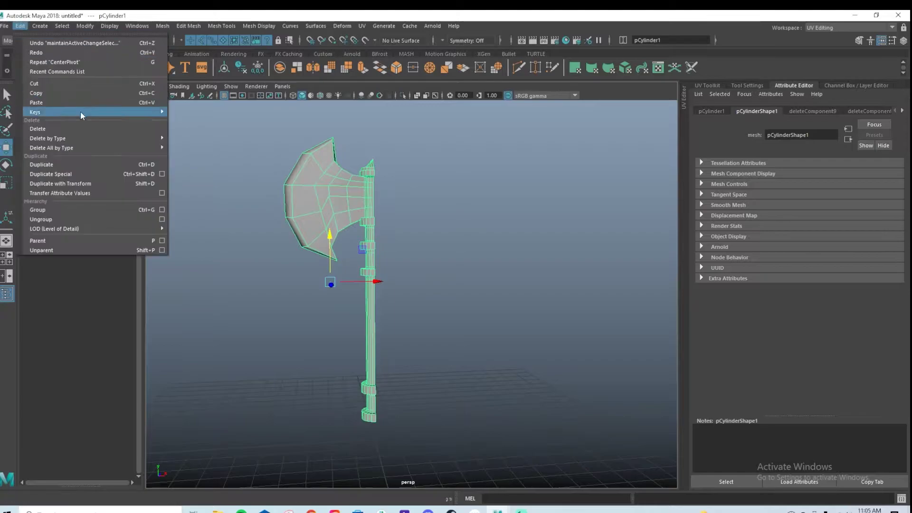
mouse_move(112, 148)
click(221, 155)
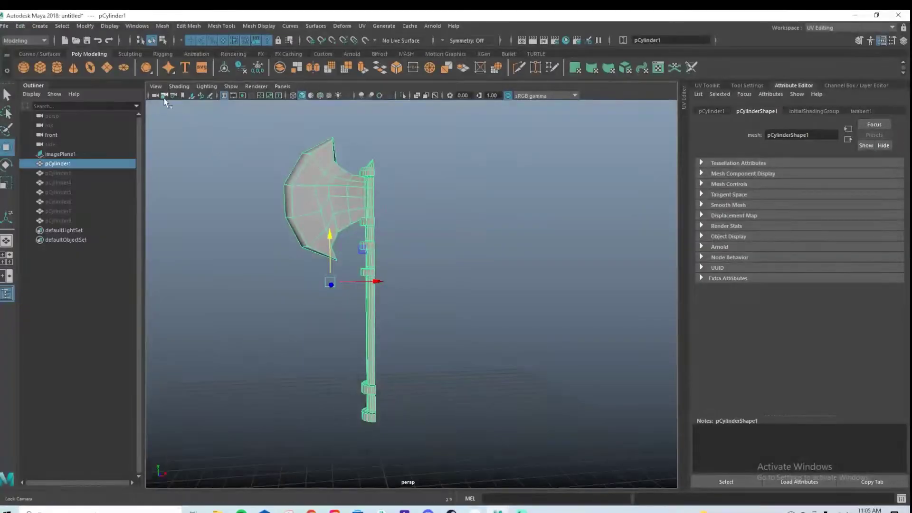
click(85, 26)
click(116, 98)
alt+drag(356, 174, 371, 185)
alt+right_drag(367, 175, 378, 197)
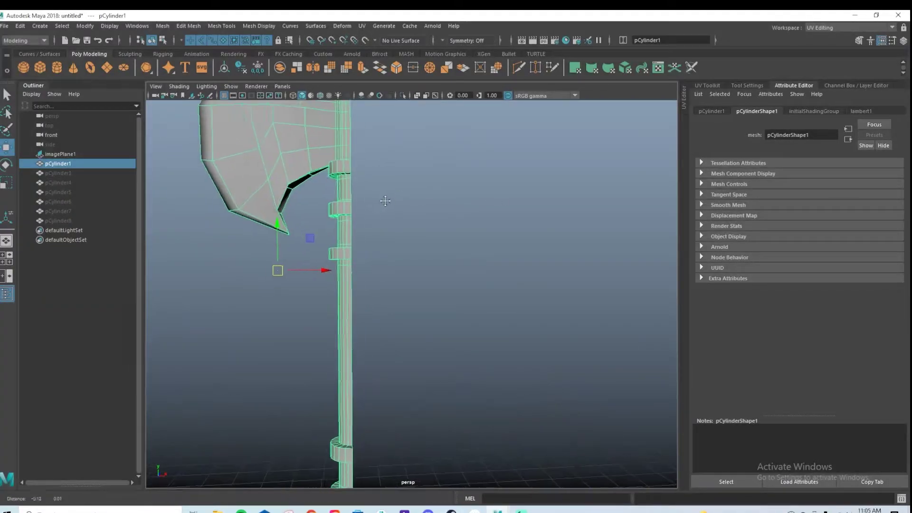
alt+middle_drag(379, 197, 434, 189)
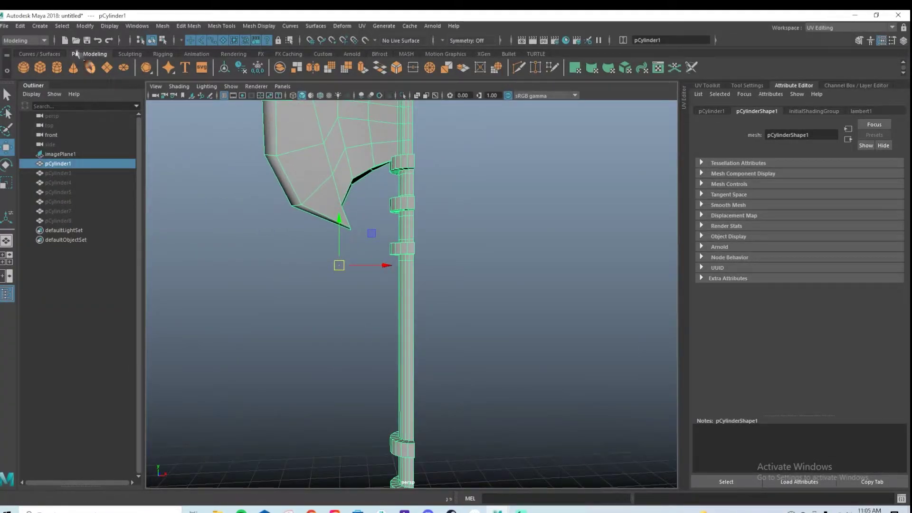
alt+drag(374, 145, 319, 146)
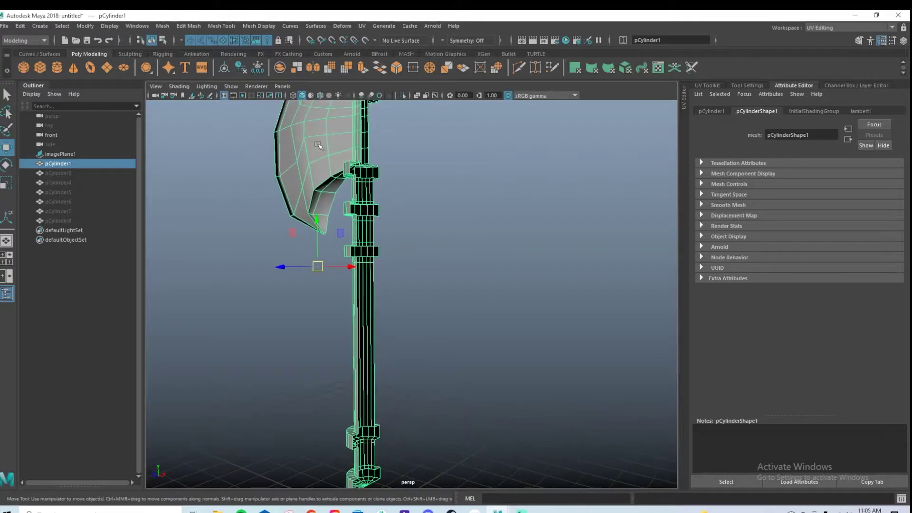
Select all faces of the half axe and open the options of the Mirror command
scroll(443, 196, down, 2)
alt+drag(443, 195, 456, 184)
alt+right_drag(456, 183, 363, 197)
right_drag(433, 253, 435, 278)
drag(291, 161, 429, 380)
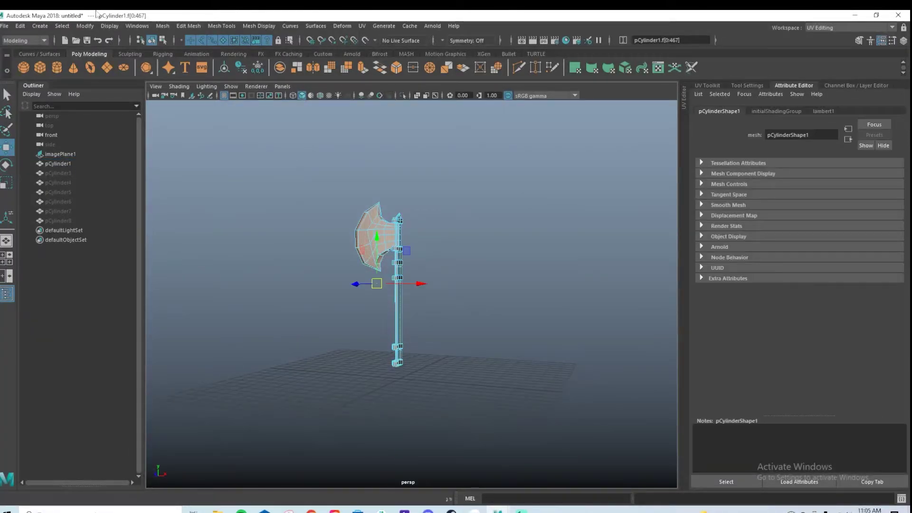
click(162, 26)
click(251, 152)
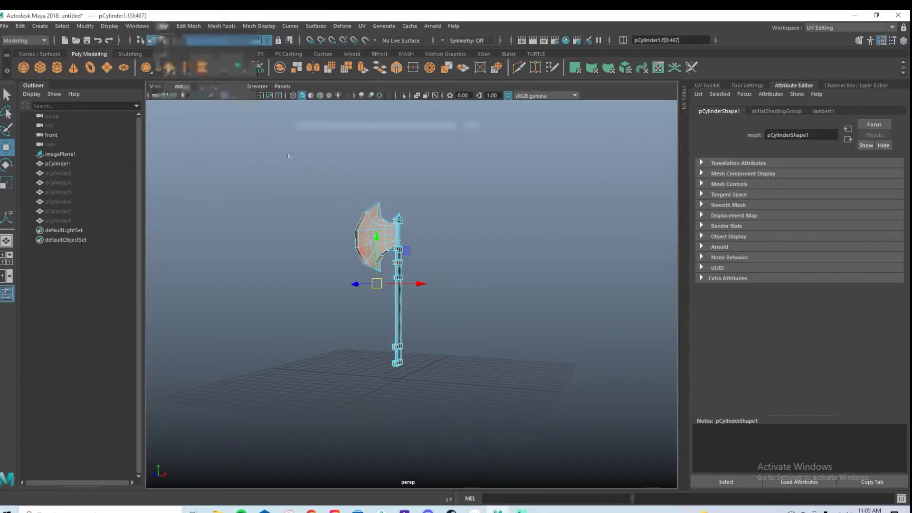
Reset the Mirror settings to defaults and mirror the faces across the world X axis in the negative direction
drag(337, 128, 611, 127)
scroll(282, 171, up, 2)
click(521, 139)
click(539, 160)
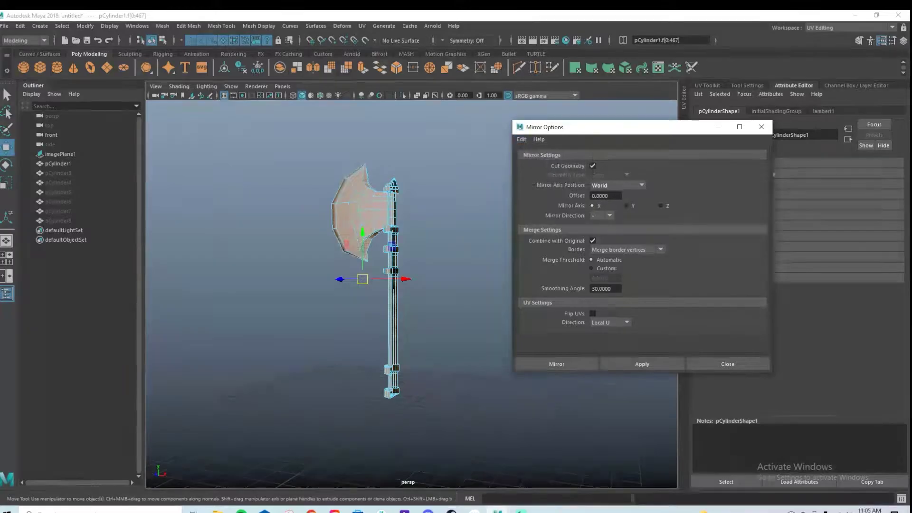
alt+drag(455, 231, 463, 232)
scroll(463, 232, up, 3)
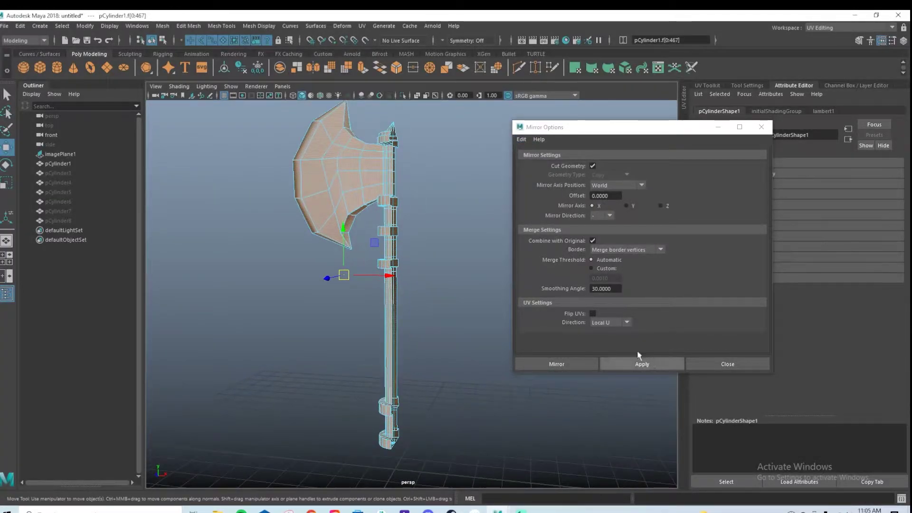
click(641, 365)
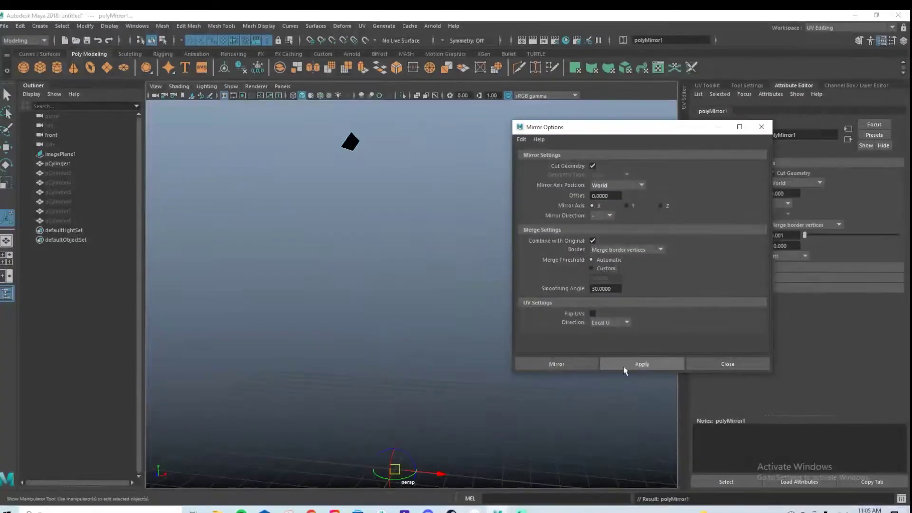
Set the mirror direction to + in the Mirror options and close the dialog
scroll(455, 388, down, 5)
alt+middle_drag(458, 398, 455, 385)
alt+drag(456, 386, 504, 376)
click(609, 216)
click(608, 227)
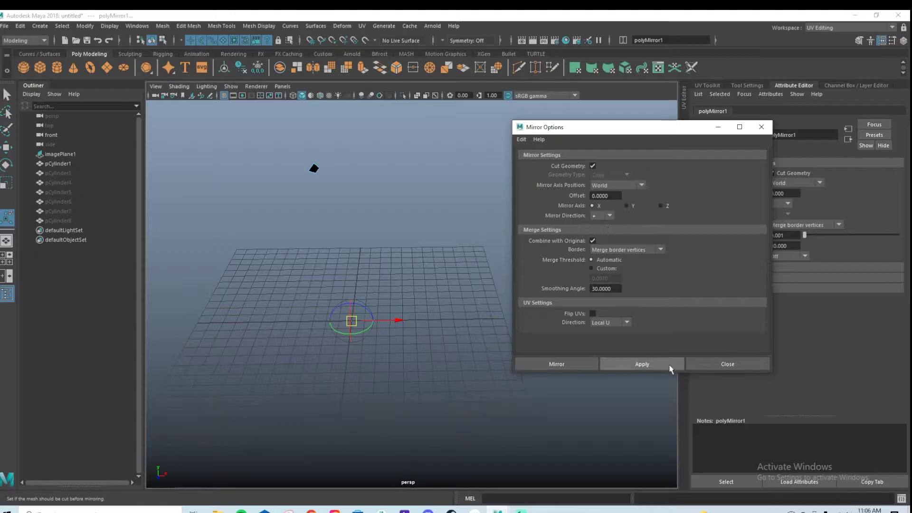
drag(601, 129, 627, 260)
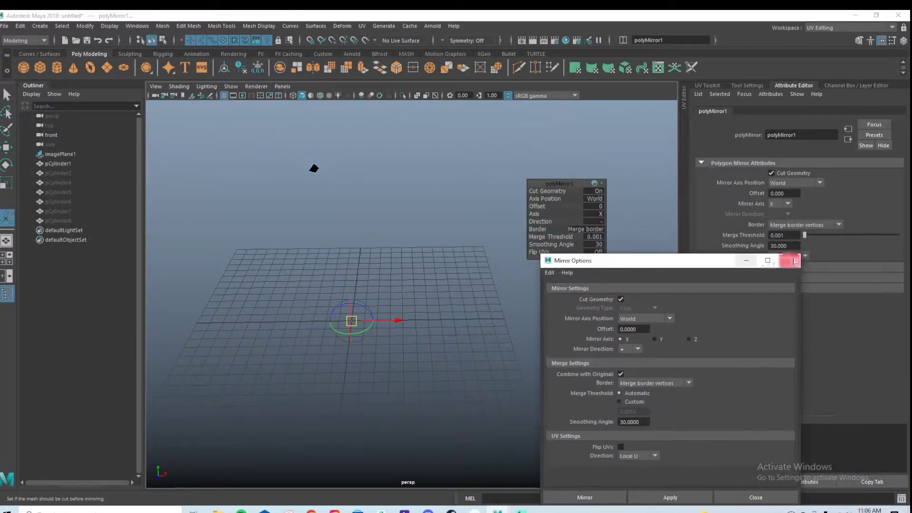
click(790, 260)
Reverse the direction of the applied polyMirror1 so the half axe is kept and mirrored into a second blade
click(600, 223)
click(611, 226)
alt+drag(376, 217, 460, 255)
scroll(460, 255, up, 4)
alt+middle_drag(432, 246, 444, 330)
click(600, 221)
click(618, 236)
click(594, 221)
click(609, 226)
Return the mirrored axe to object mode, frame it from the front and select it as a whole
scroll(444, 259, down, 3)
alt+drag(434, 266, 423, 299)
alt+right_drag(422, 300, 450, 380)
alt+drag(449, 381, 452, 314)
key(q)
right_drag(433, 193, 467, 166)
click(536, 185)
alt+right_drag(510, 275, 446, 263)
alt+drag(445, 263, 421, 323)
alt+right_drag(421, 323, 574, 337)
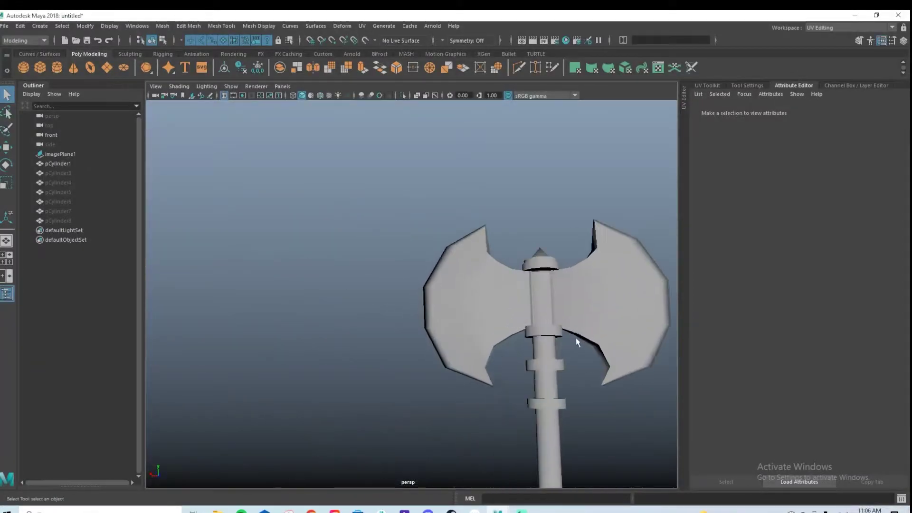
key(f)
click(512, 257)
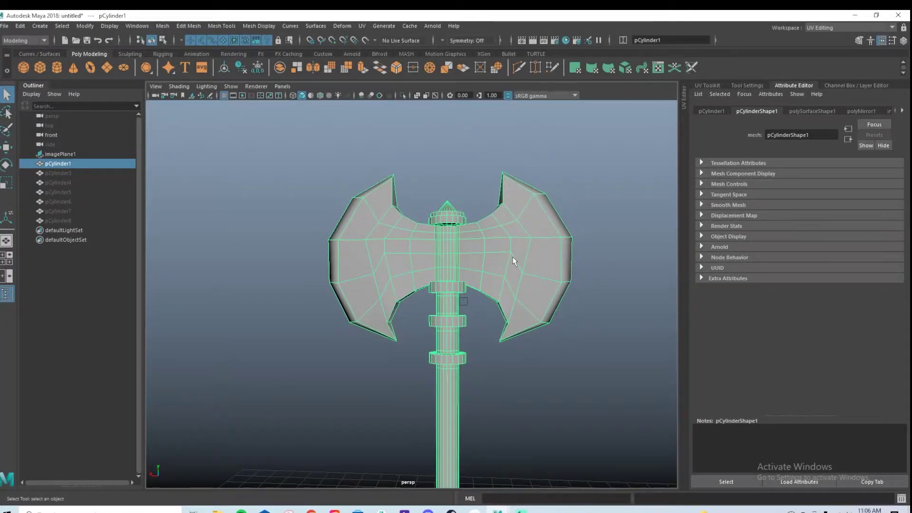
Unhide the cylinders pCylinder3 to pCylinder8 and check how they sit on the double-bladed axe
key(3)
drag(76, 173, 87, 223)
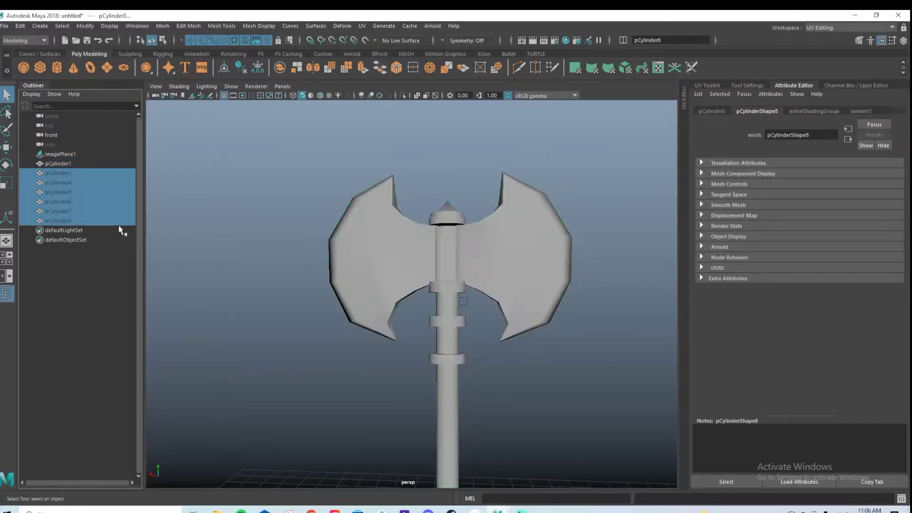
alt+drag(551, 240, 474, 310)
click(413, 274)
alt+right_drag(409, 260, 556, 246)
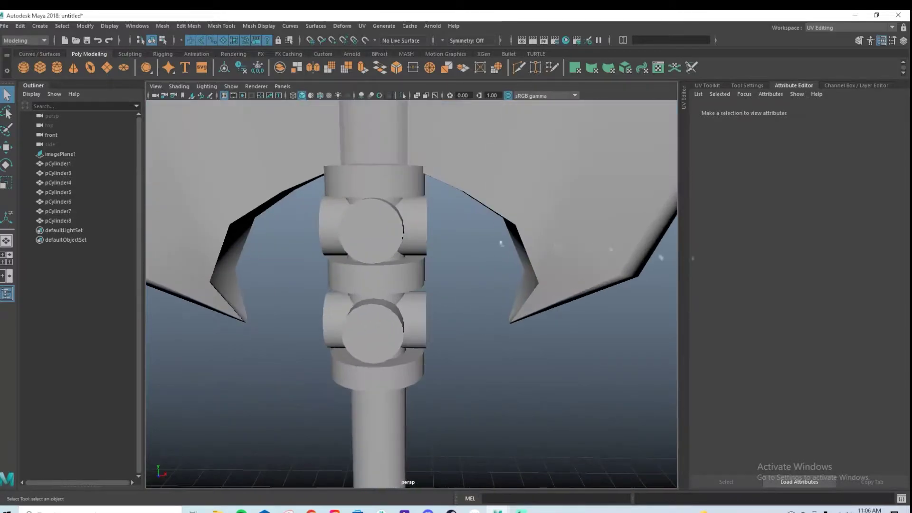
alt+middle_drag(441, 138, 425, 285)
alt+drag(425, 280, 468, 290)
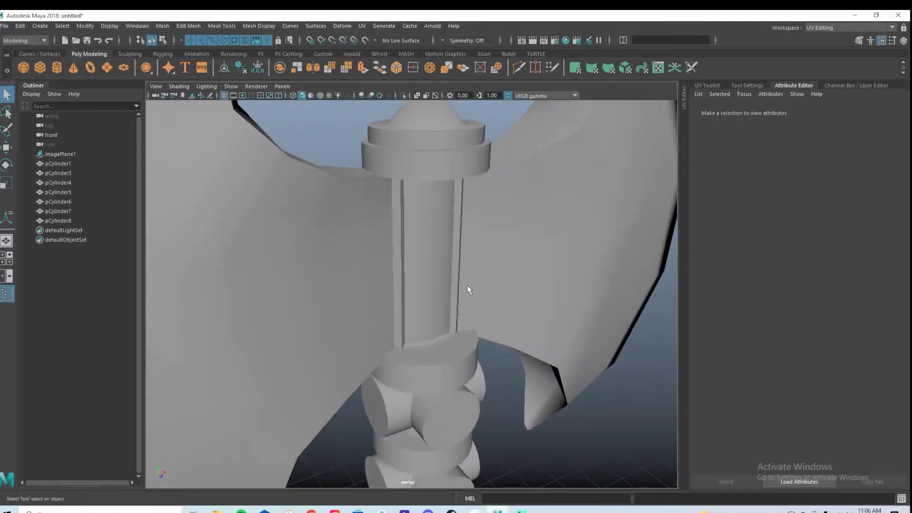
key(a)
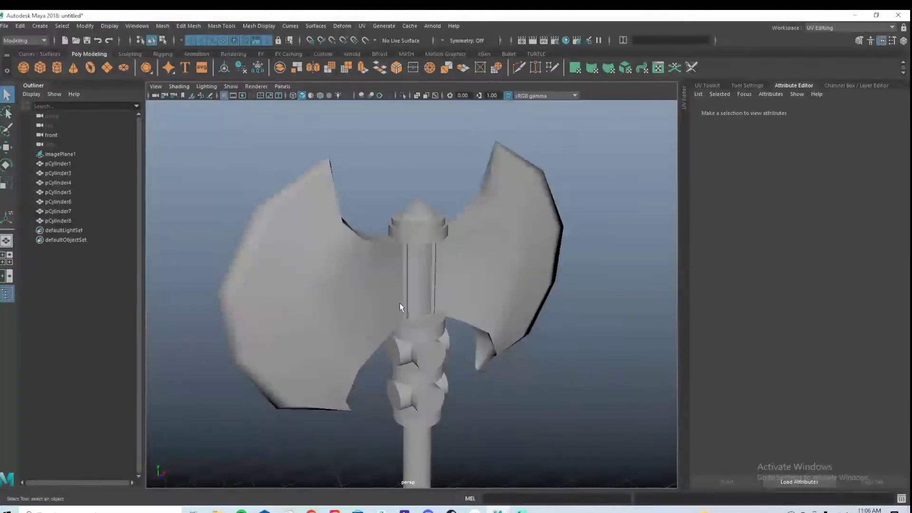
In the front view, group pCylinder1 and pCylinder3 to pCylinder8 and name the group ax
key(space)
key(space)
click(406, 179)
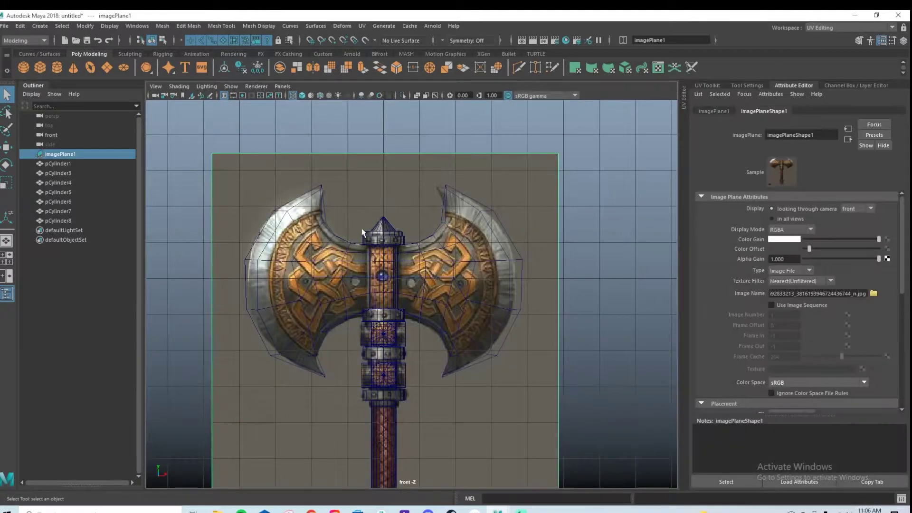
drag(95, 163, 95, 221)
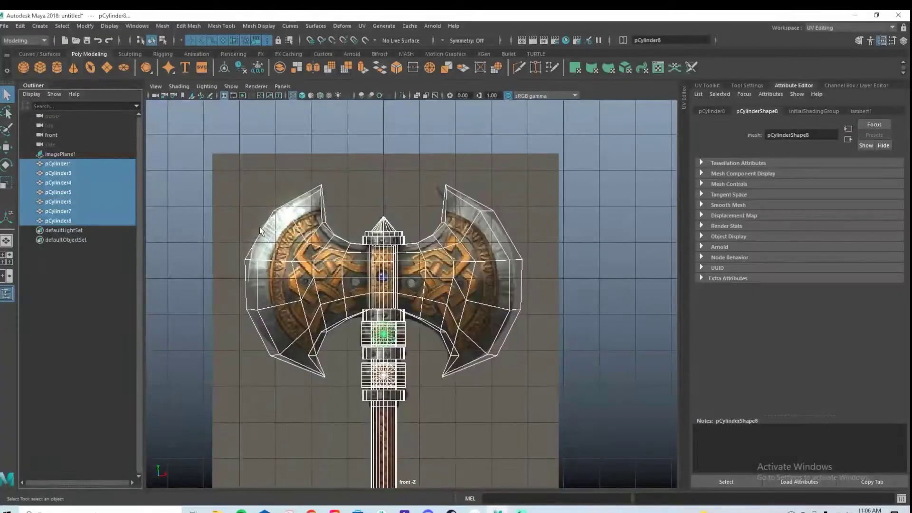
key(ctrl+g)
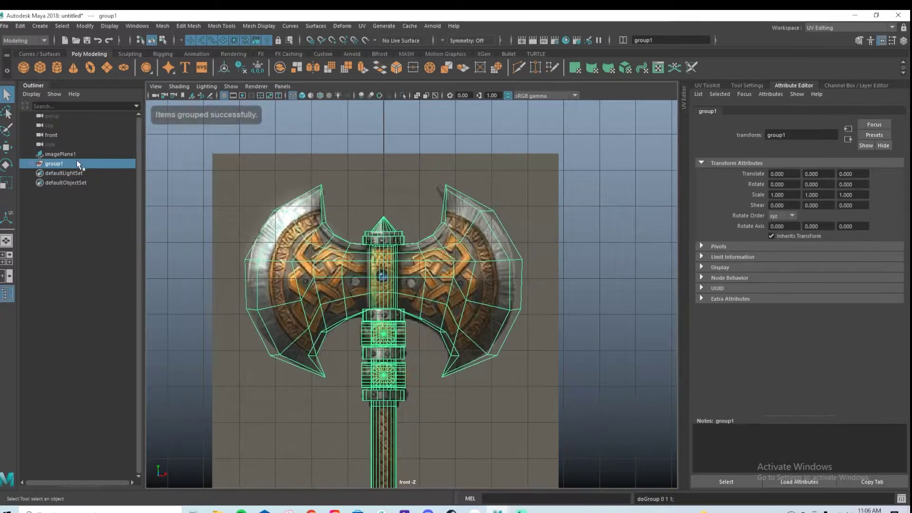
double_click(75, 163)
text(ax)
key(Return)
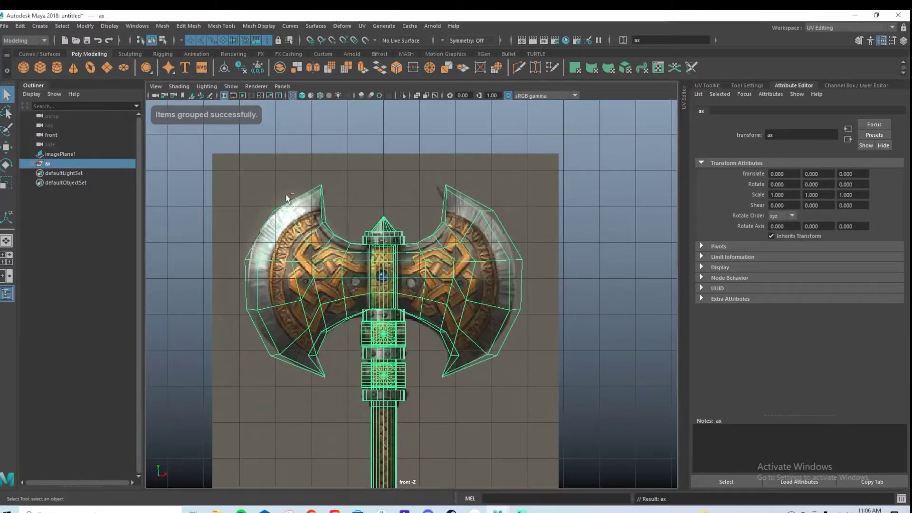
Hide the ax group and examine the blades and their ornaments in the reference image
key(ctrl+h)
scroll(331, 264, up, 2)
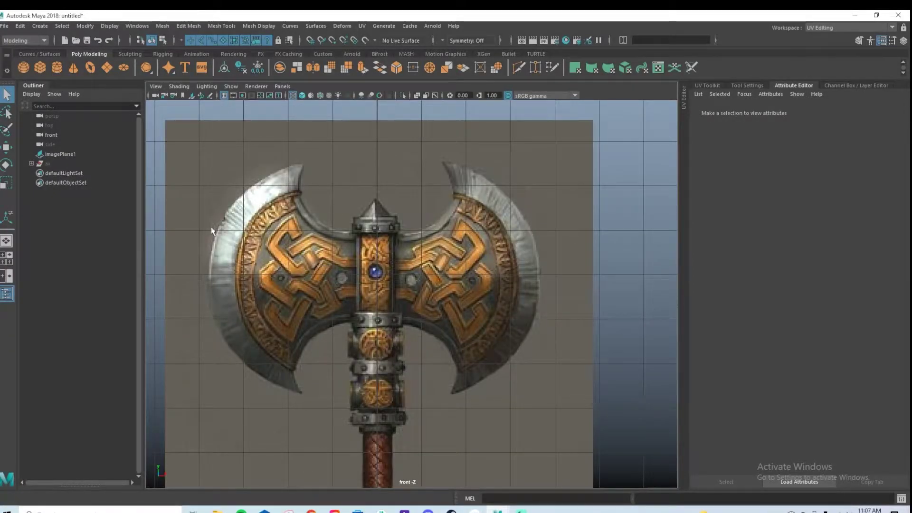
key(alt)
alt+right_drag(352, 232, 396, 222)
alt+middle_drag(396, 222, 456, 289)
alt+right_drag(456, 290, 317, 232)
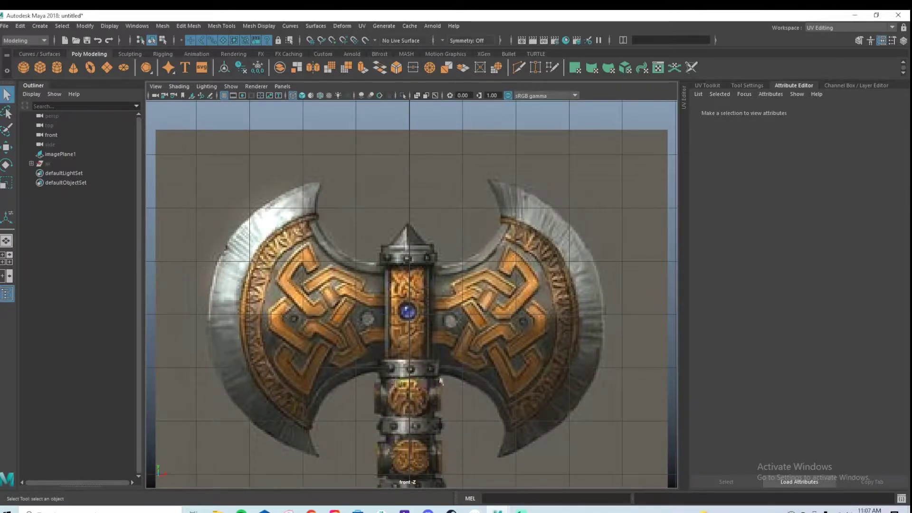
Examine the reference image from the collars down the handle to the ring at its end
alt+right_drag(394, 334, 539, 313)
alt+middle_drag(416, 317, 374, 117)
alt+right_drag(461, 121, 480, 356)
alt+middle_drag(480, 356, 474, 223)
scroll(468, 332, up, 2)
alt+middle_drag(465, 358, 462, 313)
scroll(460, 252, up, 1)
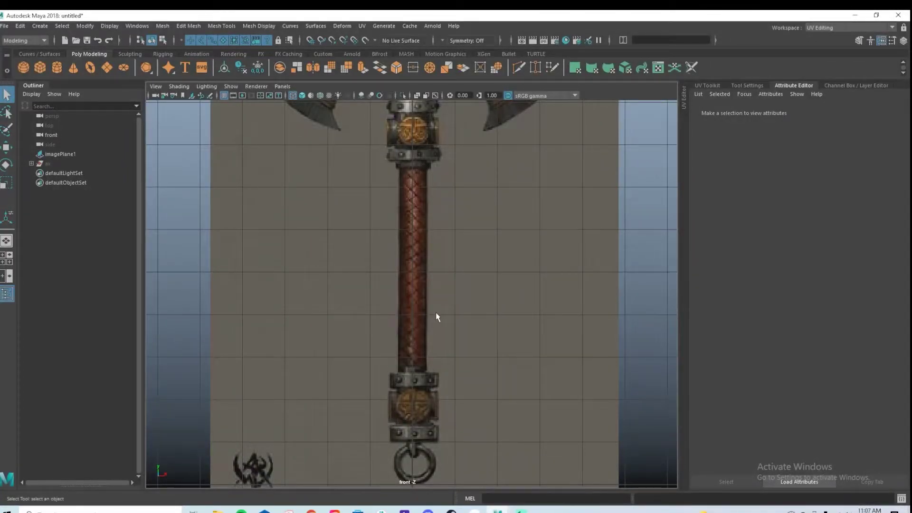
scroll(439, 315, down, 1)
alt+middle_drag(438, 358, 407, 225)
scroll(386, 265, up, 3)
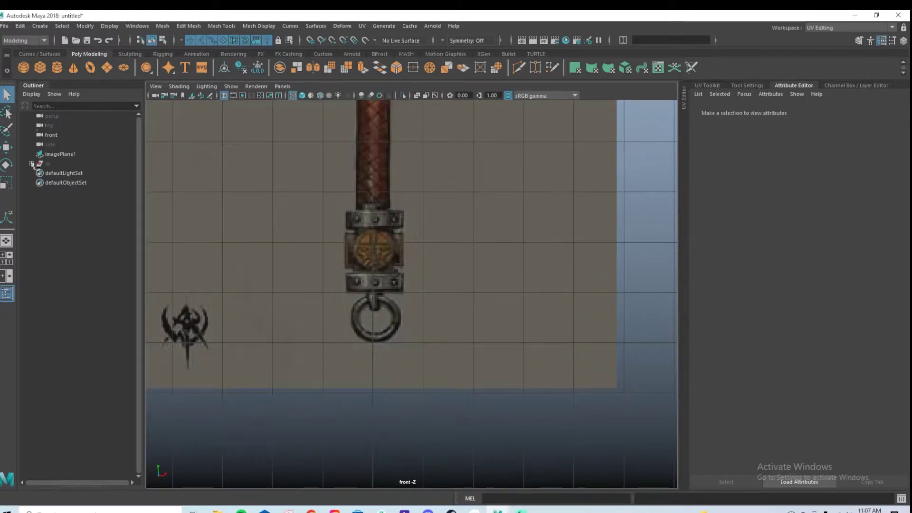
Show the ax group again and create a polygon torus for the ring at the handle's end
click(47, 163)
scroll(384, 305, up, 3)
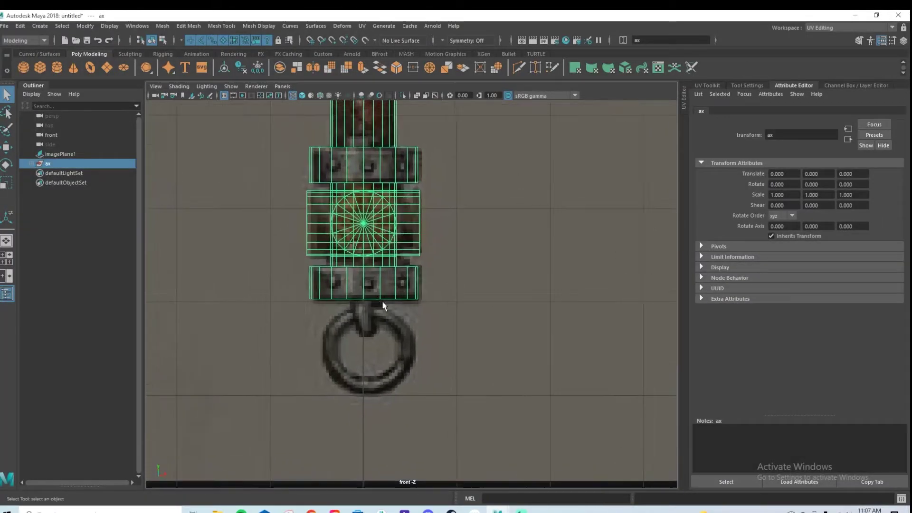
click(124, 67)
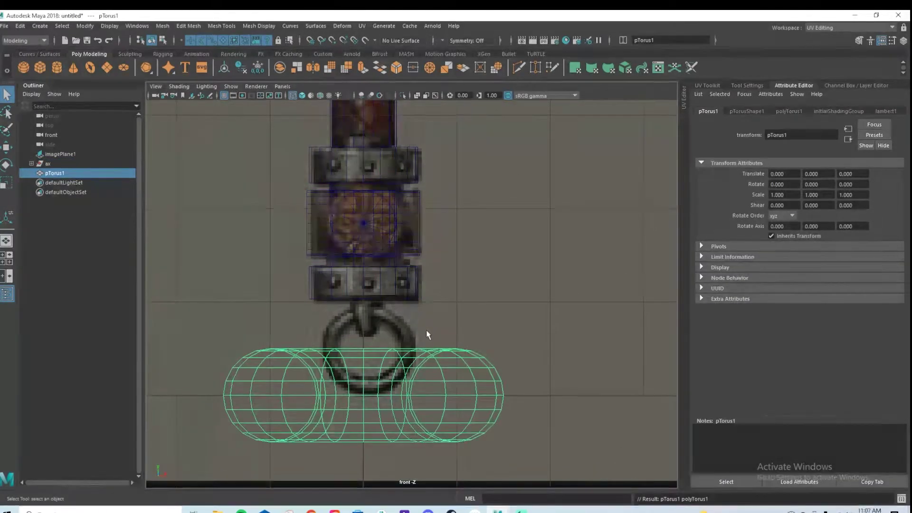
Rotate the torus 90 degrees about X so it faces the front view
click(763, 111)
click(788, 111)
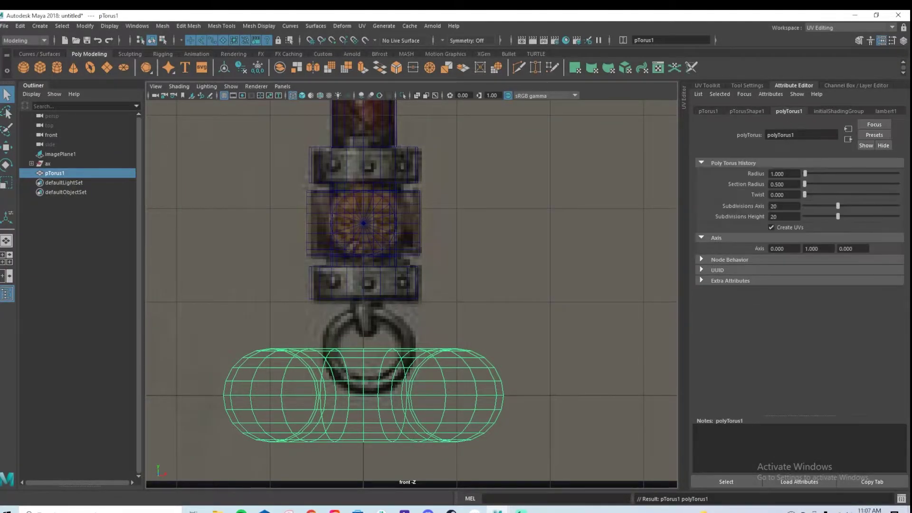
key(space)
key(space)
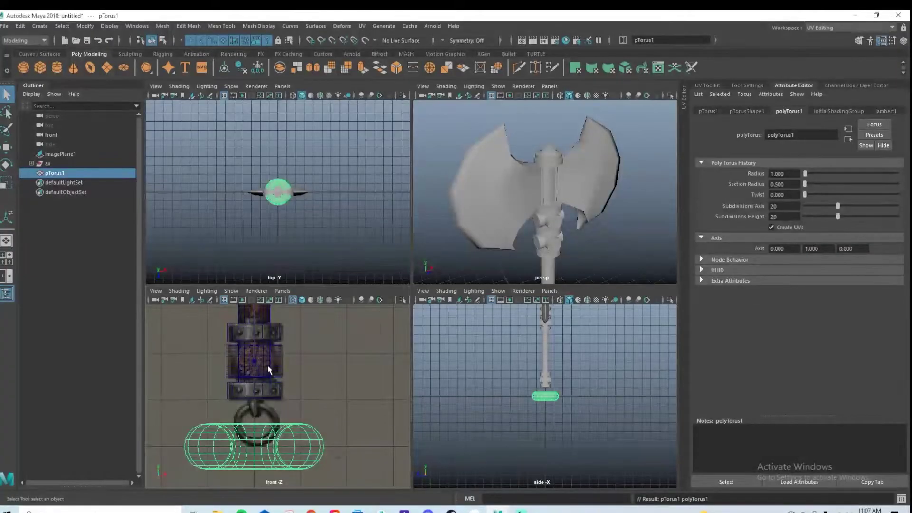
click(708, 111)
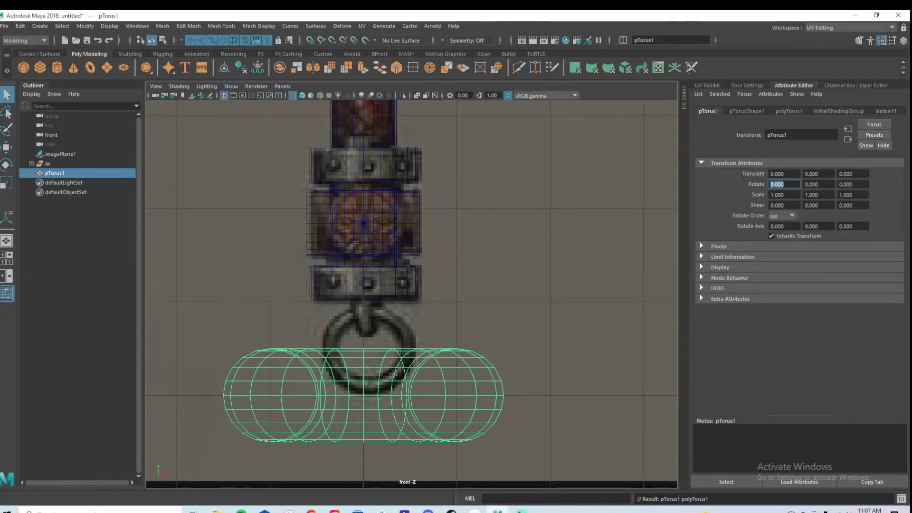
text(90)
key(Return)
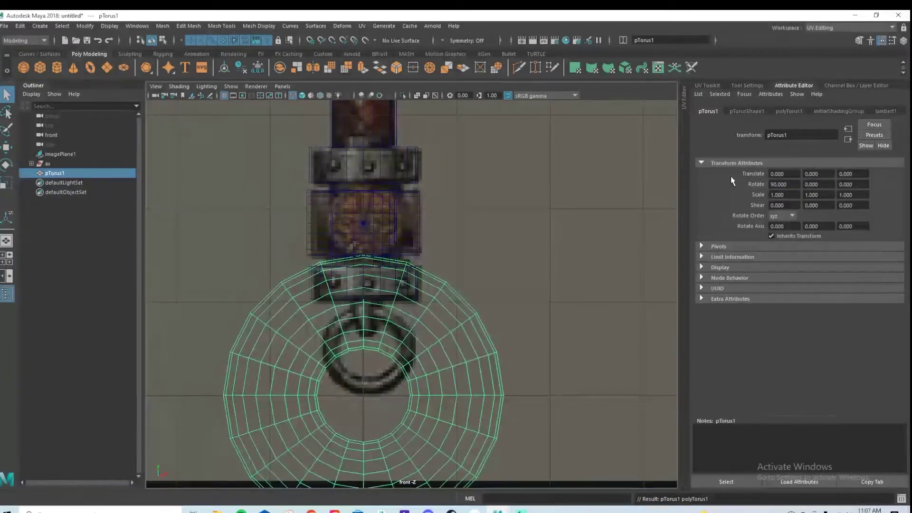
Set the torus's section radius to 0.1 and its radius to 2
click(789, 112)
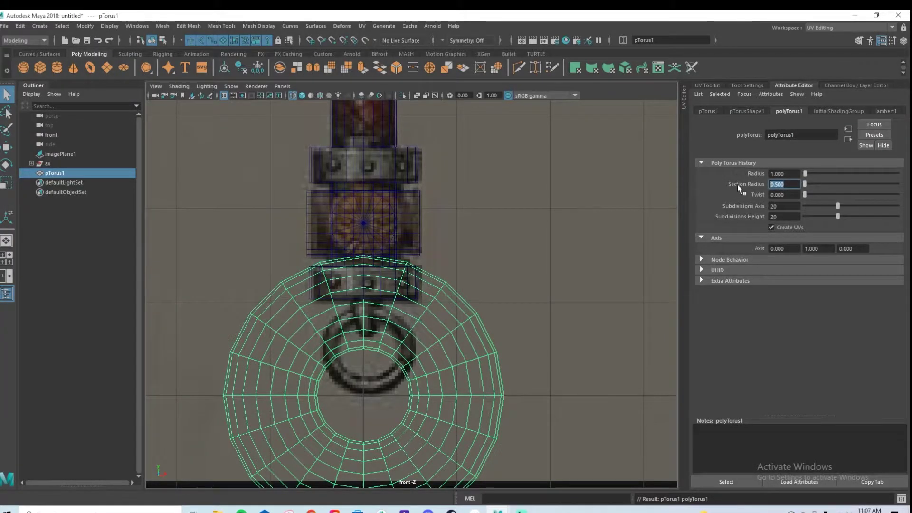
text(0.35)
key(Return)
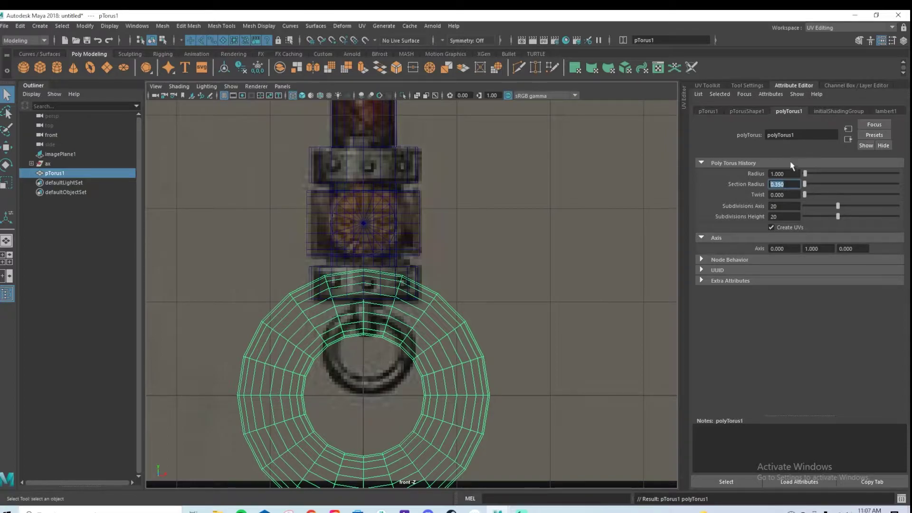
text(2)
key(Return)
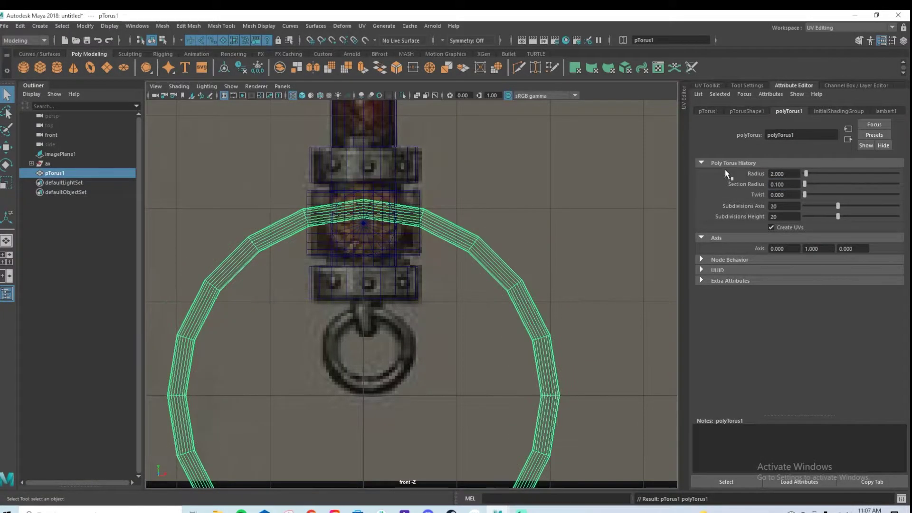
Scale the torus uniformly to about 0.21 to approach the reference ring's size and set its section radius to 0.5
key(r)
scroll(415, 368, down, 2)
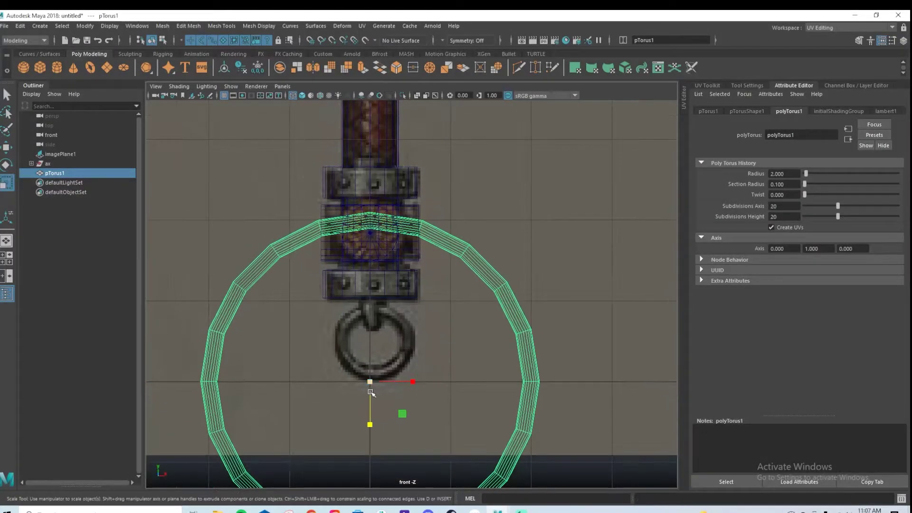
drag(370, 382, 228, 380)
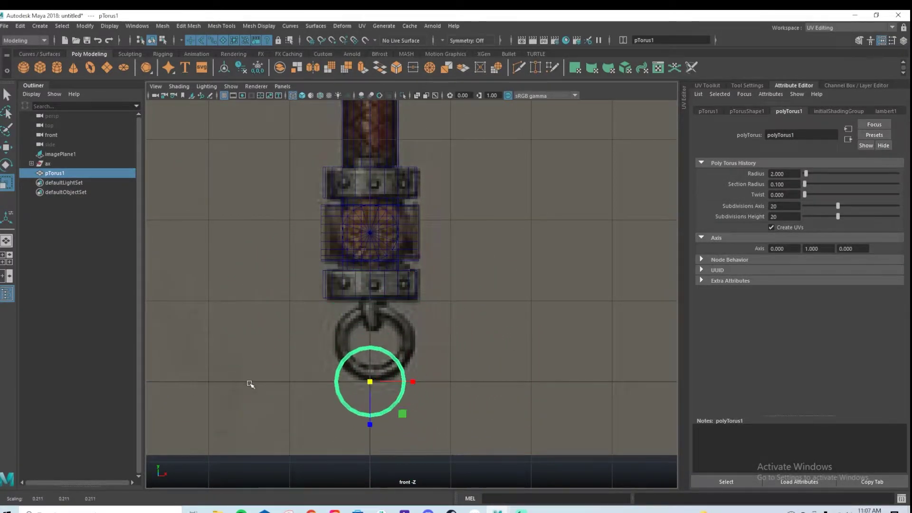
scroll(407, 400, up, 4)
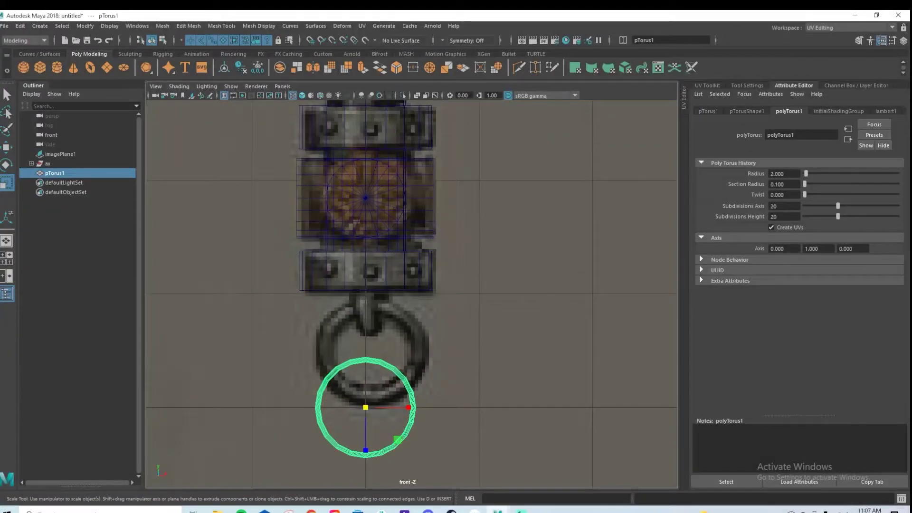
text(0.5)
key(Return)
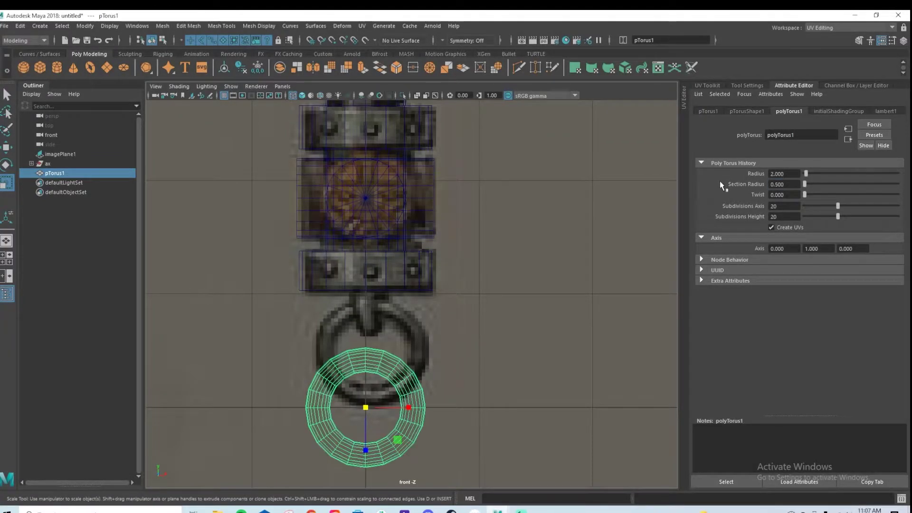
Move the torus up to about Y 0.469 and sideways to about X 0.046, over the reference ring
key(w)
drag(369, 371, 369, 415)
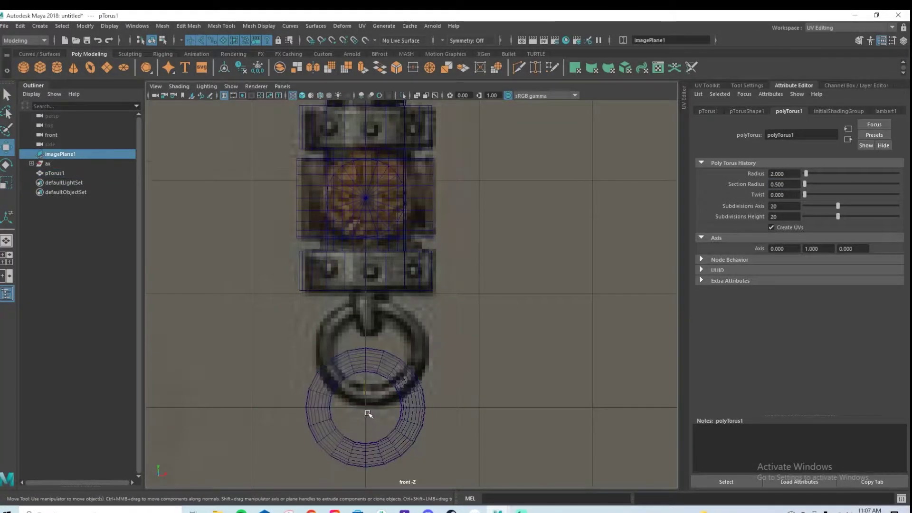
click(394, 379)
click(368, 398)
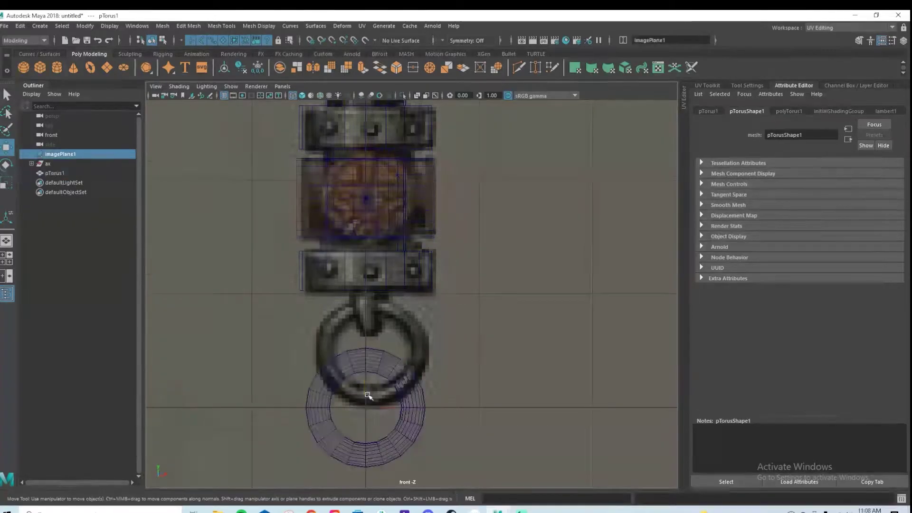
click(372, 364)
drag(366, 360, 366, 307)
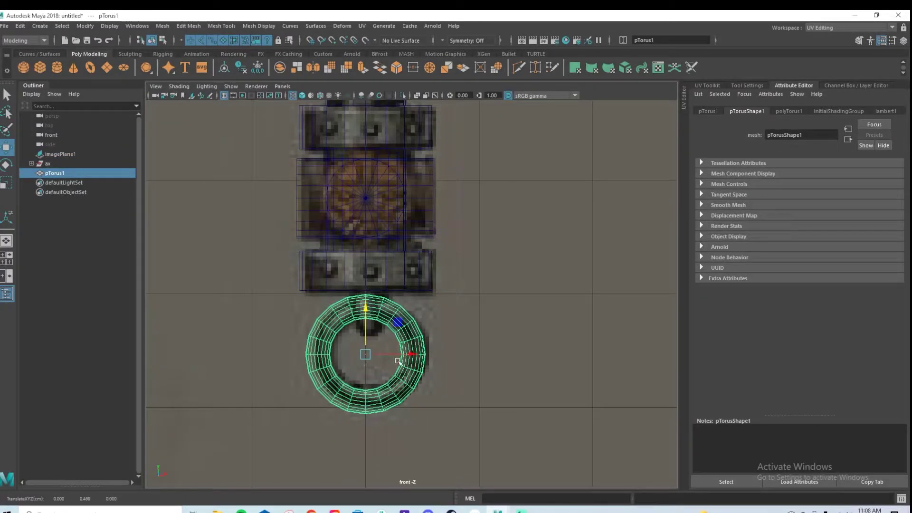
drag(400, 356, 405, 355)
Set the torus's section radius to 0.35 and check its thickness against the reference ring
click(787, 111)
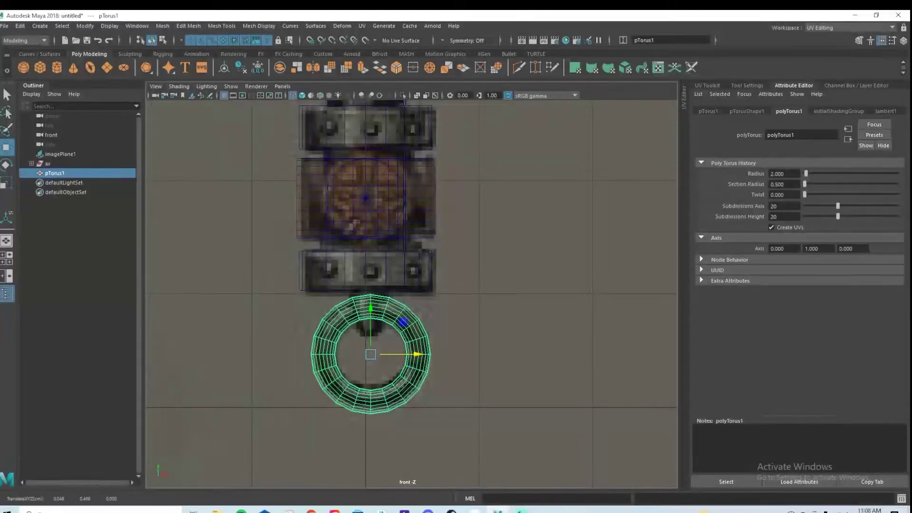
text(.35)
key(Return)
scroll(546, 287, up, 1)
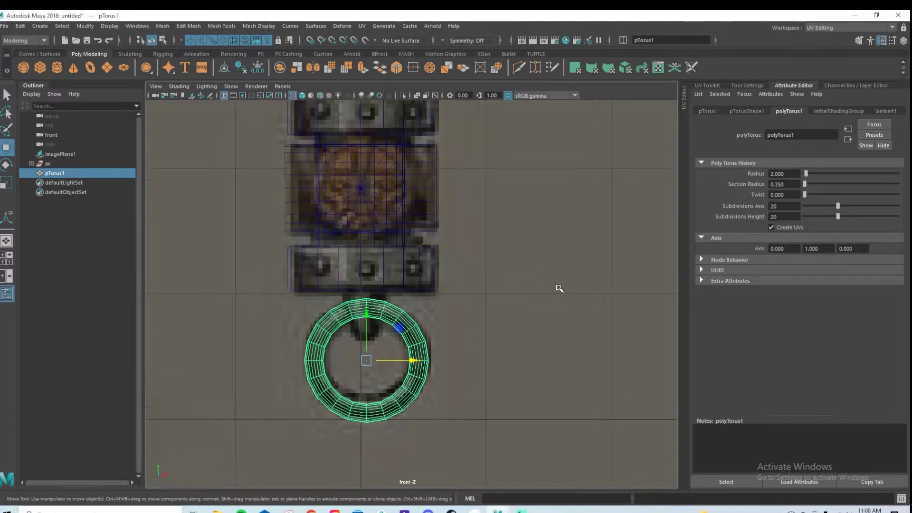
click(406, 376)
scroll(436, 376, up, 2)
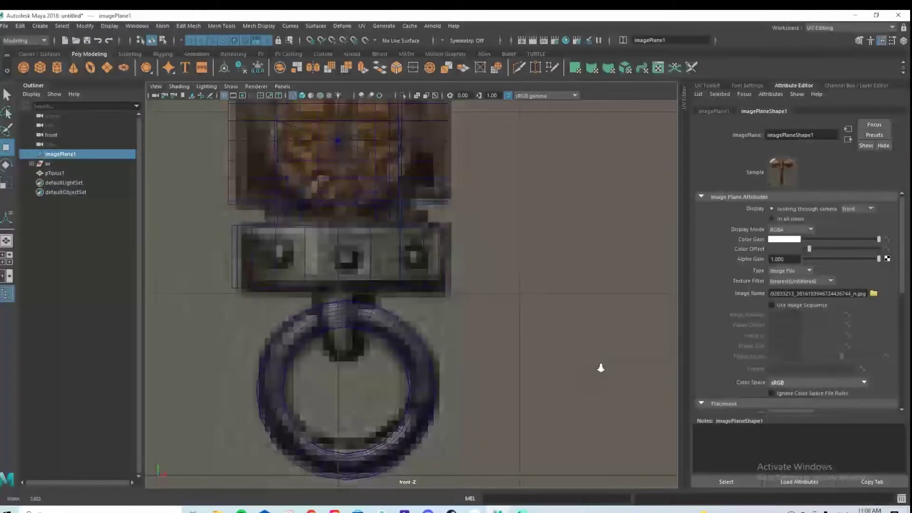
Duplicate the torus and rotate the copy 90 degrees about both X and Y so it stands perpendicular to the ring
click(383, 330)
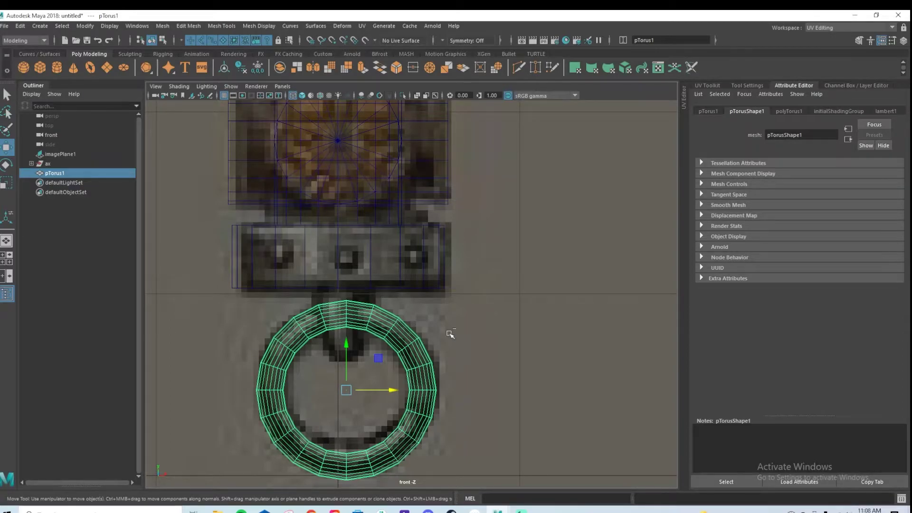
key(ctrl+d)
key(space)
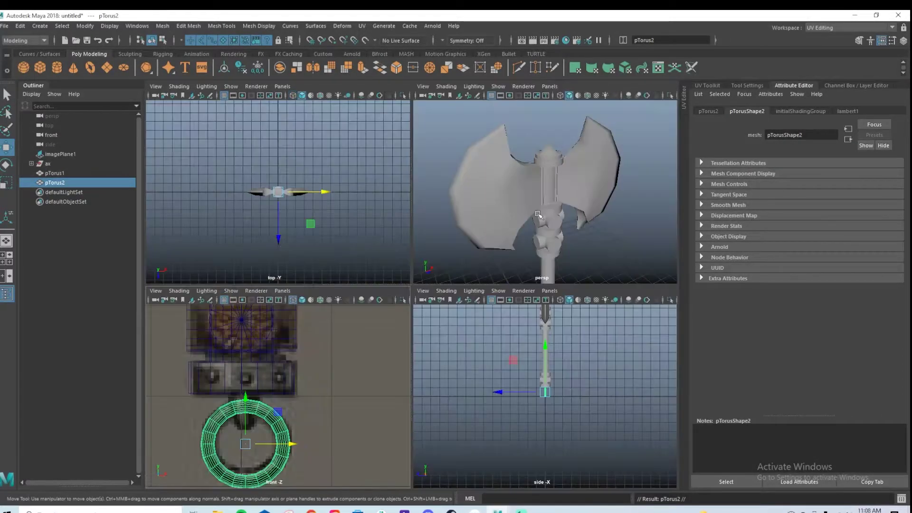
key(space)
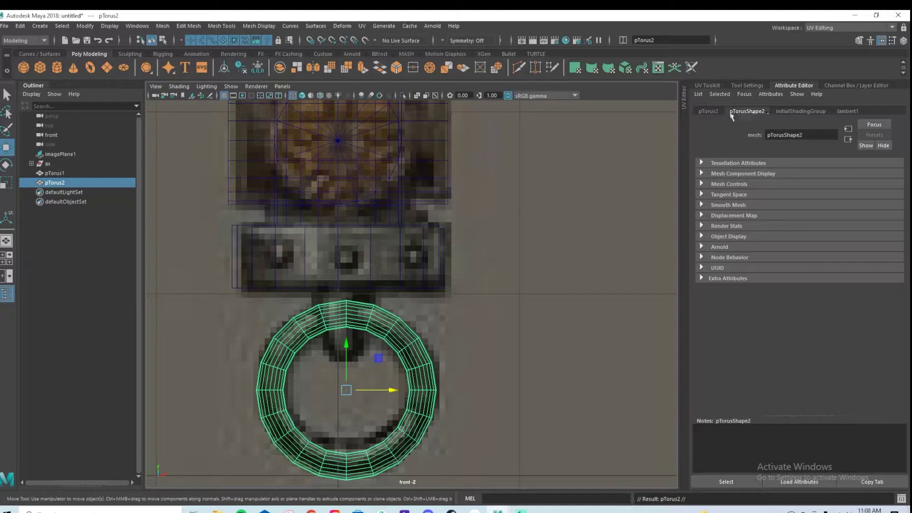
click(708, 111)
text(0)
key(Return)
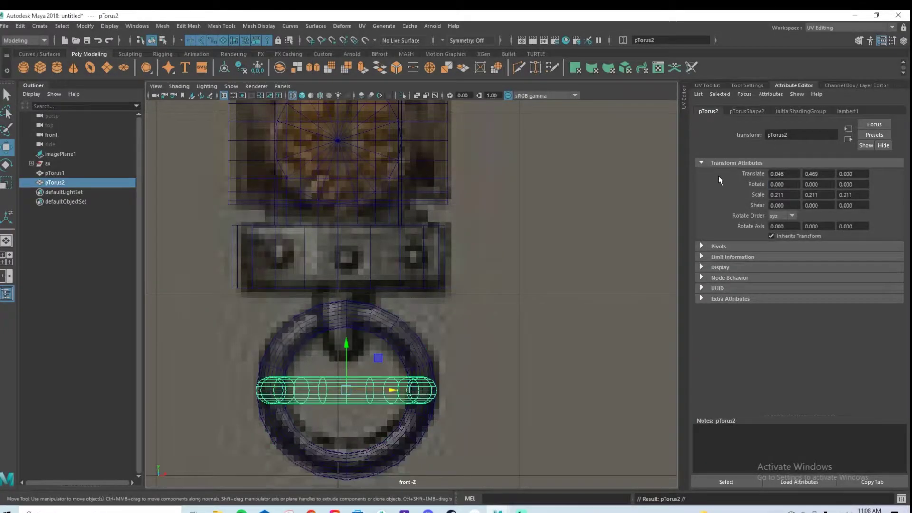
text(90)
key(Return)
text(90)
key(Return)
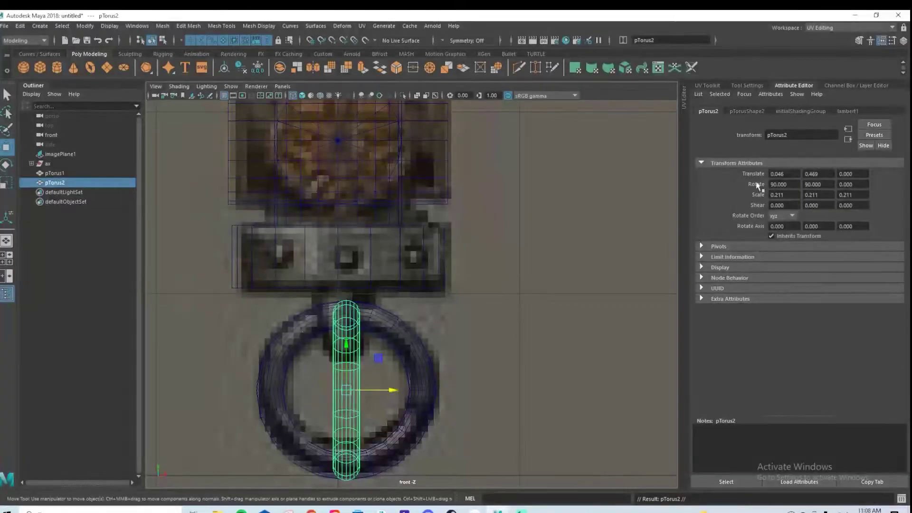
Raise the duplicate torus to the reference hook at about Y 1.10, then lower it clear of the handle's end
drag(346, 345, 348, 233)
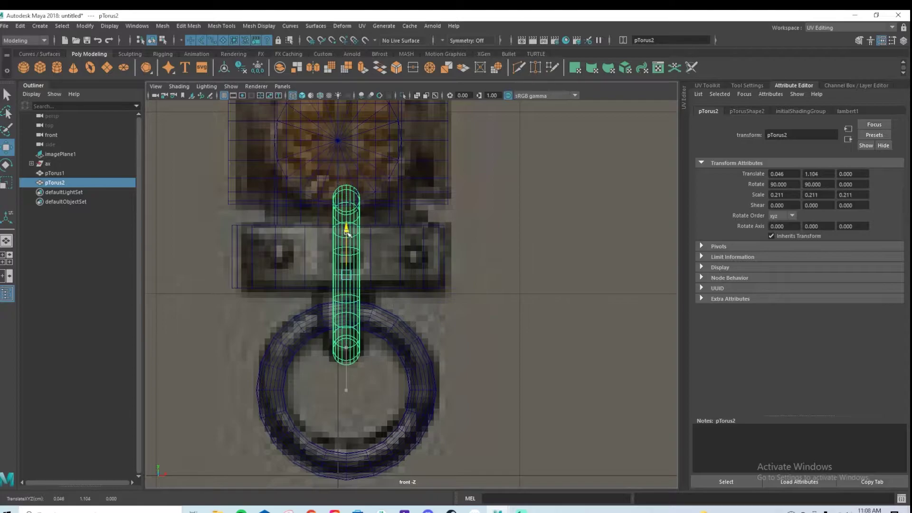
key(space)
key(space)
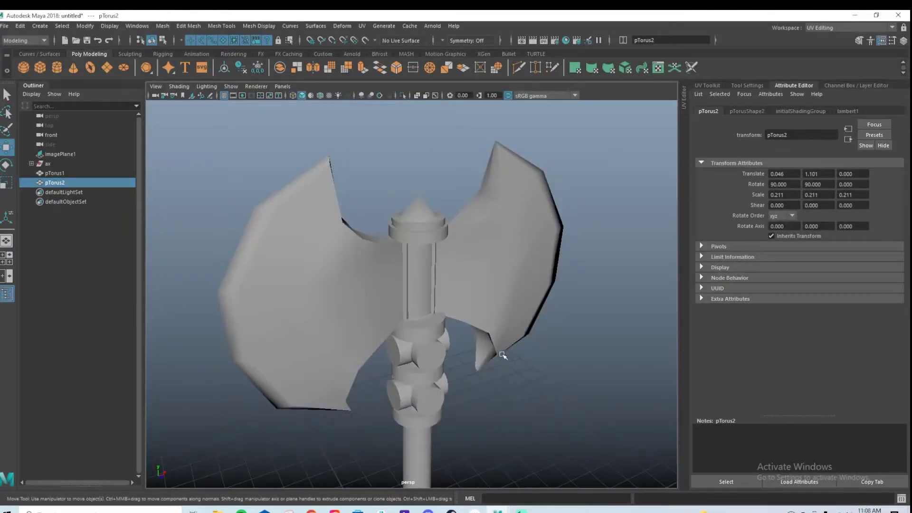
key(f)
alt+drag(468, 387, 530, 354)
alt+drag(440, 350, 505, 331)
drag(432, 253, 434, 362)
Delete the upper half of the duplicate torus's faces, keeping a U-shaped lower half
scroll(550, 361, down, 3)
alt+middle_drag(549, 360, 513, 299)
drag(397, 289, 397, 294)
right_drag(452, 284, 452, 297)
drag(245, 224, 604, 323)
key(Delete)
Select the border edge loops at both open ends of the half torus and close each with Fill Hole
alt+drag(343, 343, 366, 340)
scroll(272, 335, up, 4)
alt+middle_drag(382, 343, 449, 291)
alt+drag(449, 291, 446, 302)
right_drag(316, 321, 356, 228)
right_drag(316, 319, 316, 229)
key(F10)
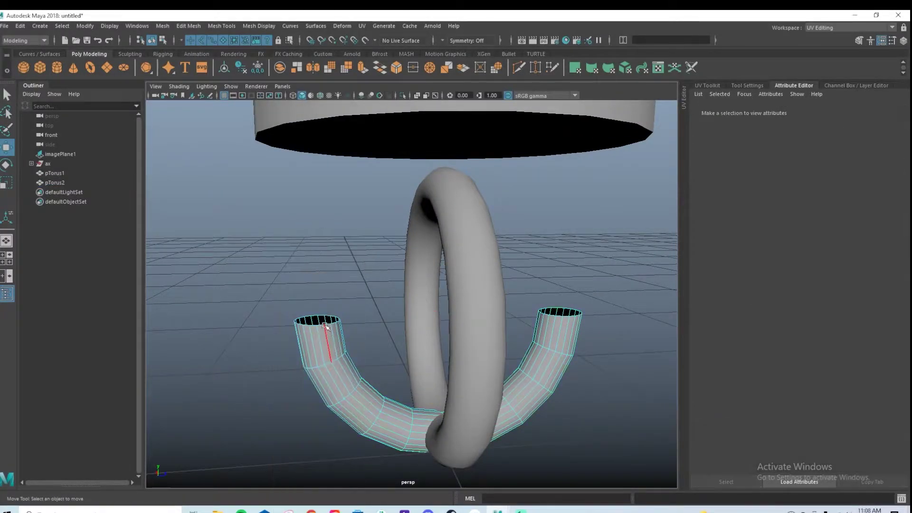
double_click(327, 324)
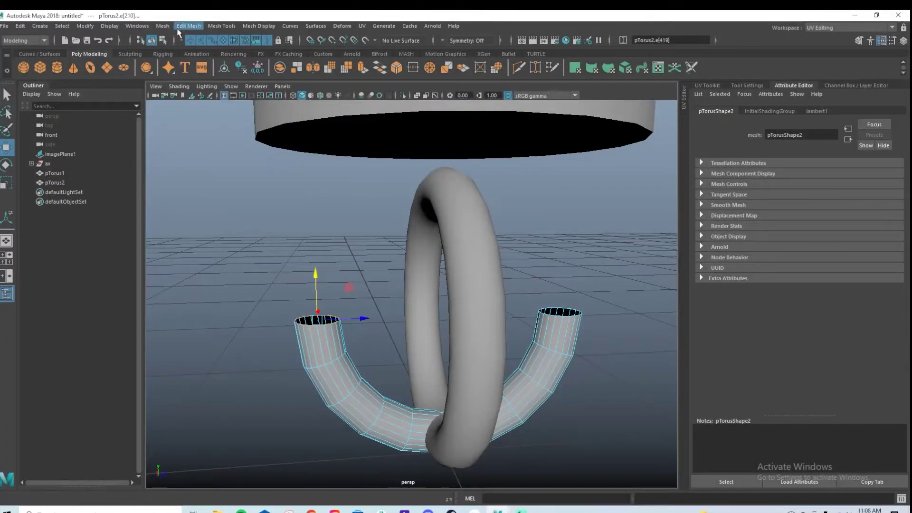
click(164, 26)
click(181, 92)
double_click(573, 317)
click(164, 26)
click(190, 105)
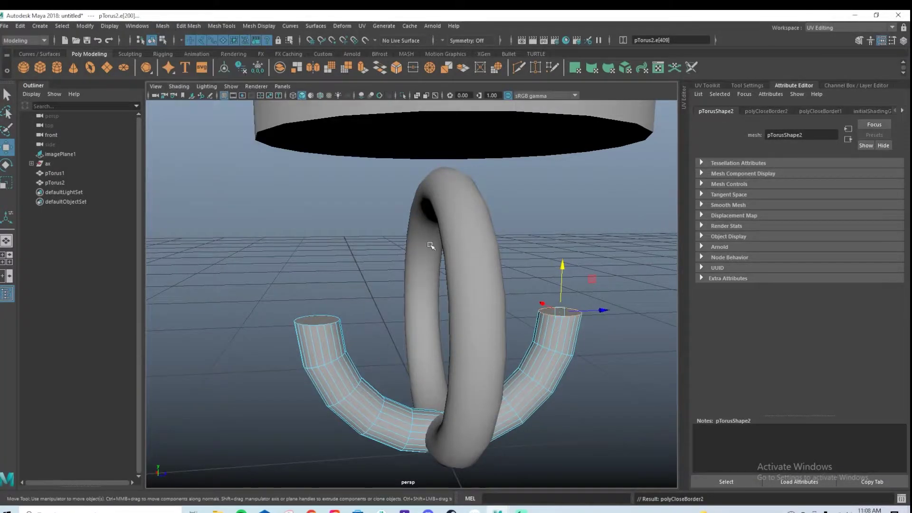
Return the half torus to object selection and raise it until its ends sink into the handle's end cap
right_drag(566, 312, 619, 247)
scroll(643, 298, down, 3)
alt+drag(644, 298, 527, 266)
drag(432, 269, 426, 109)
Raise the full ring to about Y 0.534 so it hangs from the half torus, and fine-tune the half torus's height
alt+drag(460, 187, 467, 220)
click(468, 215)
drag(449, 279, 456, 248)
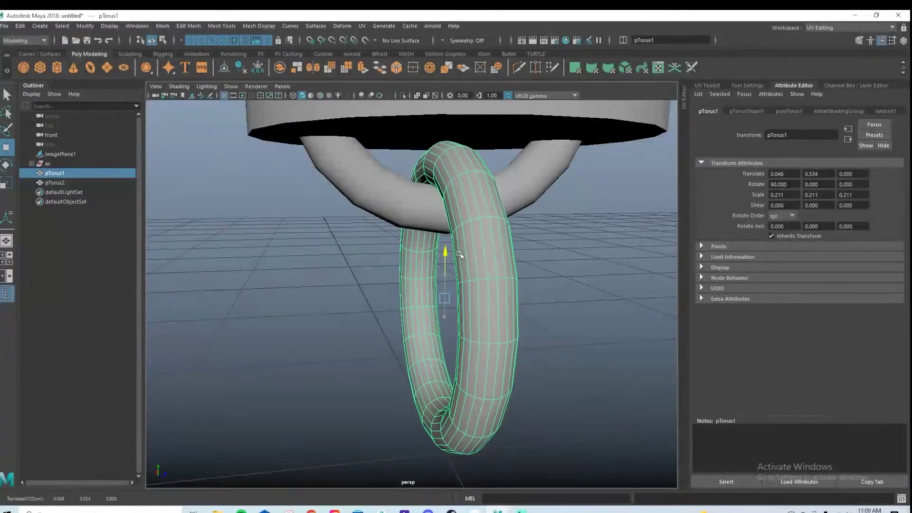
click(423, 211)
mouse_move(423, 212)
alt+mouse_down()
mouse_move(527, 232)
mouse_move(422, 206)
alt+mouse_up()
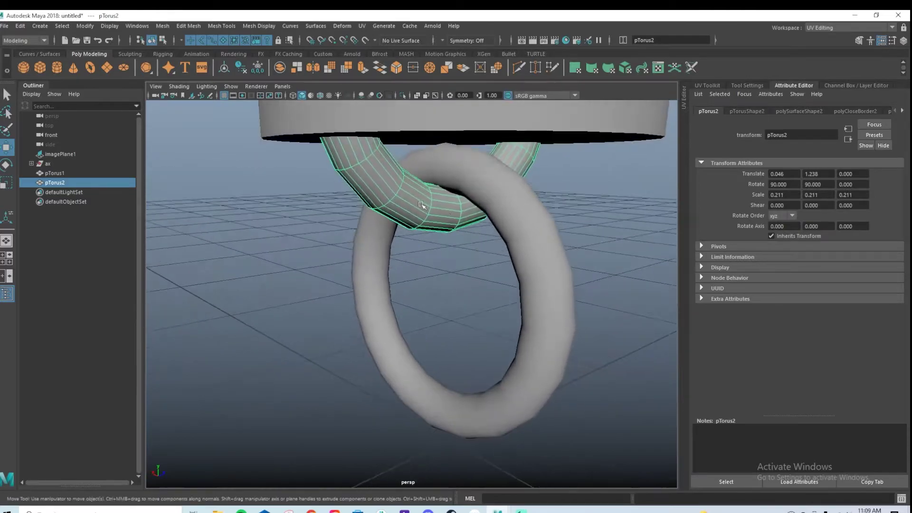
alt+drag(524, 227, 452, 146)
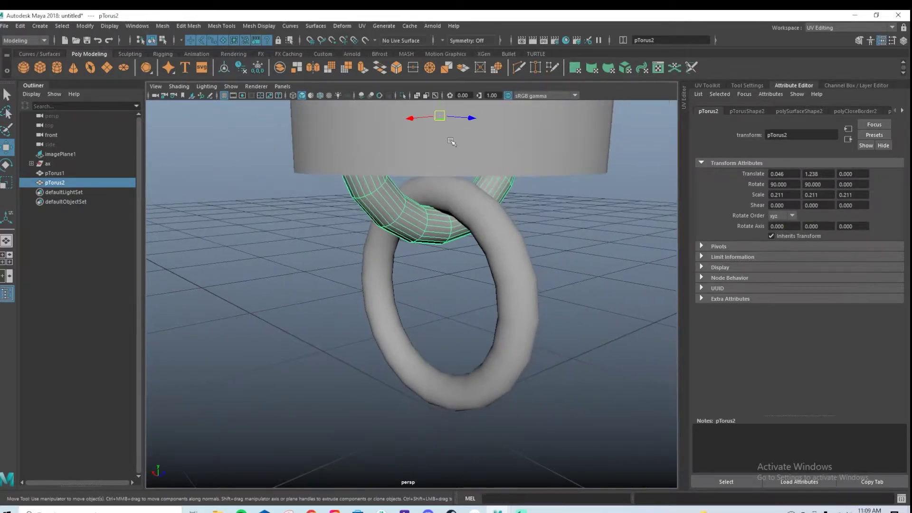
drag(439, 106, 441, 110)
alt+drag(449, 266, 460, 214)
Examine the assembled axe and its end ring from several angles
click(635, 247)
alt+right_drag(635, 246, 369, 248)
alt+drag(368, 249, 513, 254)
alt+right_drag(513, 254, 418, 259)
alt+middle_drag(439, 259, 473, 363)
alt+drag(526, 320, 428, 278)
alt+middle_drag(429, 279, 360, 264)
alt+right_drag(359, 264, 377, 320)
Create a polygon sphere and move it up to the blue gem on the axe head
key(space)
key(space)
alt+right_drag(424, 367, 422, 185)
alt+middle_drag(421, 185, 446, 261)
alt+right_drag(446, 261, 489, 275)
alt+middle_drag(489, 119, 420, 256)
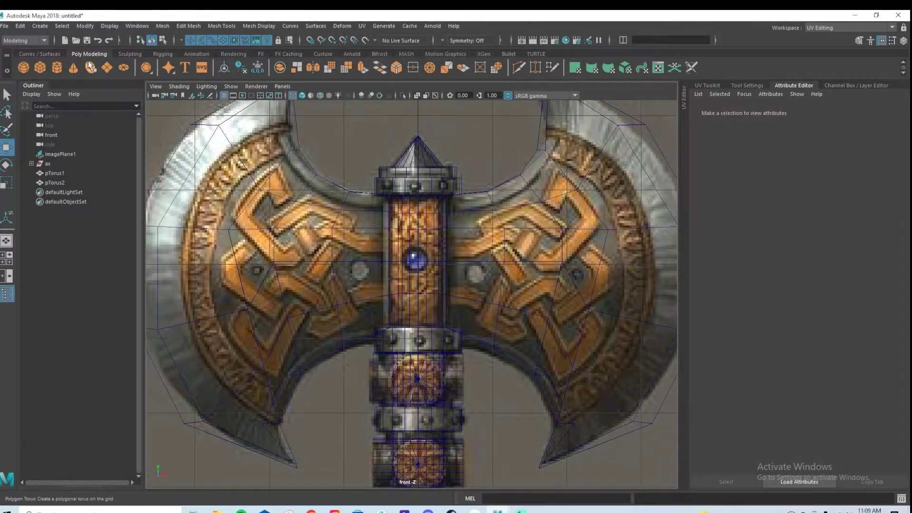
shift+right_drag(387, 126, 406, 186)
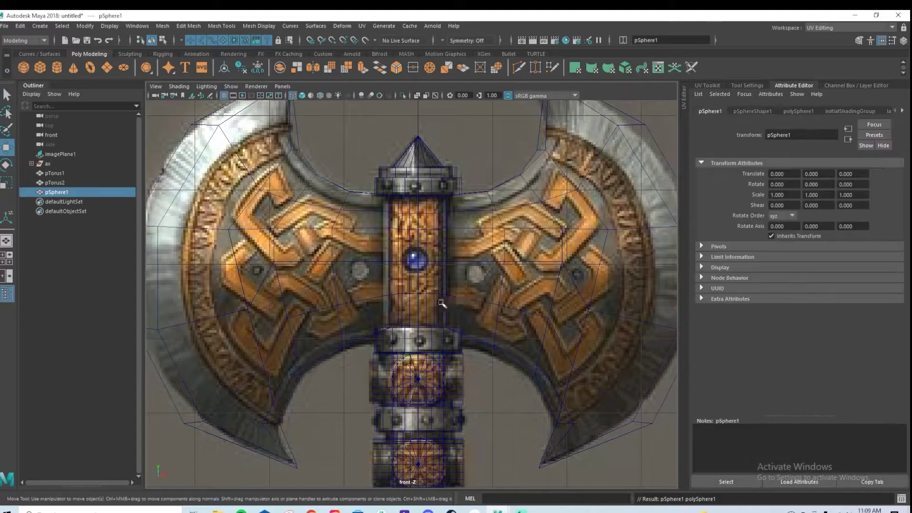
key(space)
key(space)
drag(365, 458, 361, 194)
Scale the sphere uniformly to about 0.187 and align it at about Y 11.086 over the reference gem
key(space)
key(space)
key(r)
drag(418, 271, 382, 273)
key(w)
mouse_move(419, 248)
mouse_down()
mouse_move(420, 215)
mouse_move(414, 246)
mouse_up()
scroll(445, 243, up, 2)
key(r)
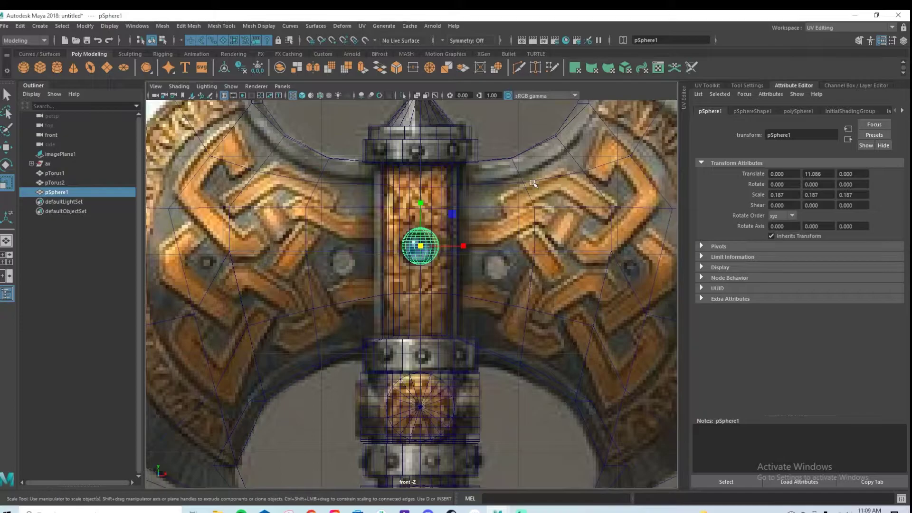
Move the sphere along Z to about -0.145 so it protrudes from one face of the axe head's shaft
key(space)
key(space)
scroll(422, 238, up, 3)
key(space)
key(f)
scroll(539, 244, down, 5)
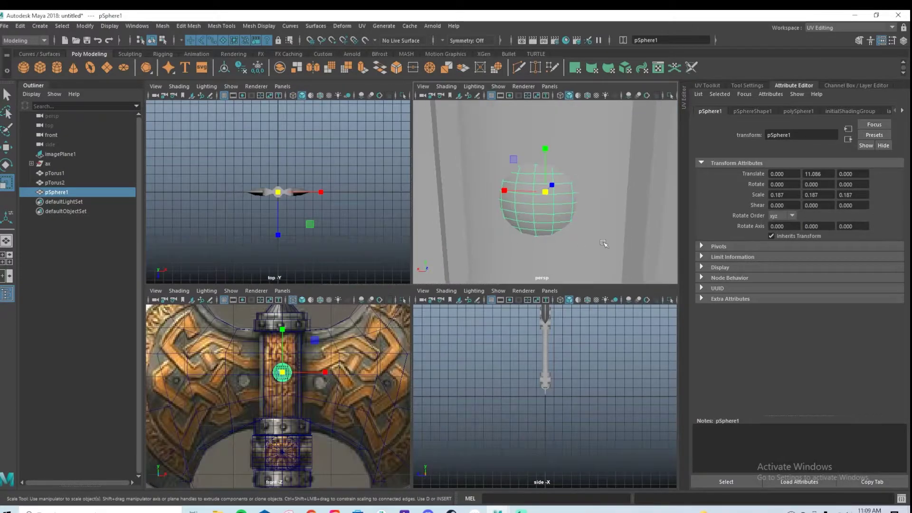
alt+drag(594, 251, 563, 187)
key(w)
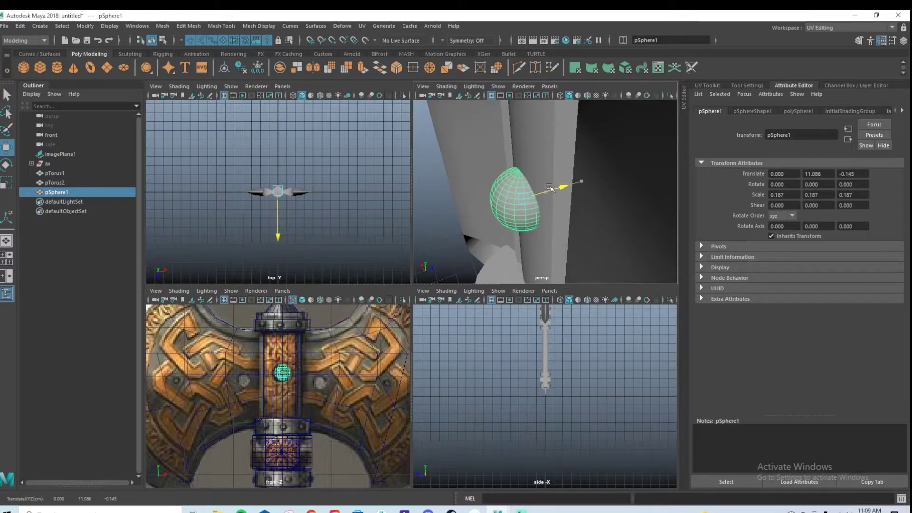
click(448, 197)
Duplicate the gem sphere and move the copy to about Z 0.148 on the shaft's opposite face
scroll(522, 195, down, 4)
alt+drag(480, 196, 552, 245)
click(553, 198)
key(ctrl+d)
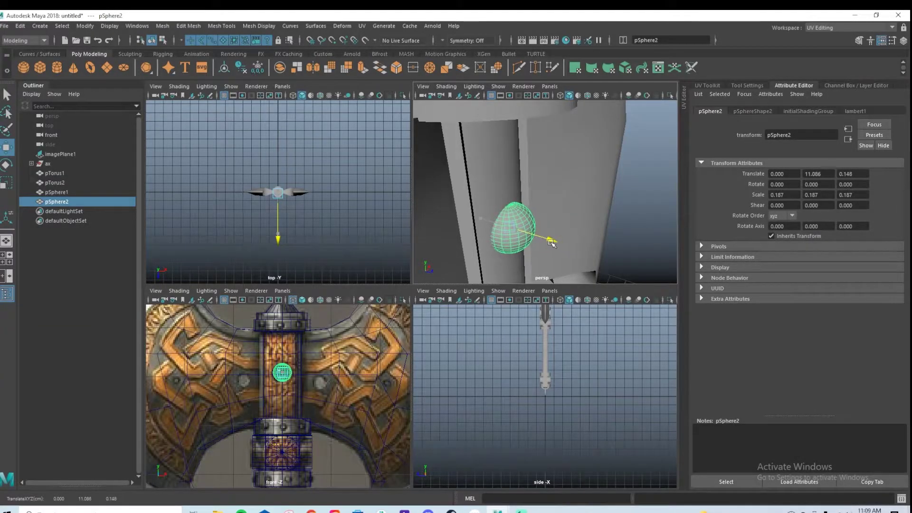
click(558, 228)
Examine the whole axe with its gem spheres from different angles and distances
alt+drag(549, 223, 617, 194)
alt+right_drag(617, 193, 460, 181)
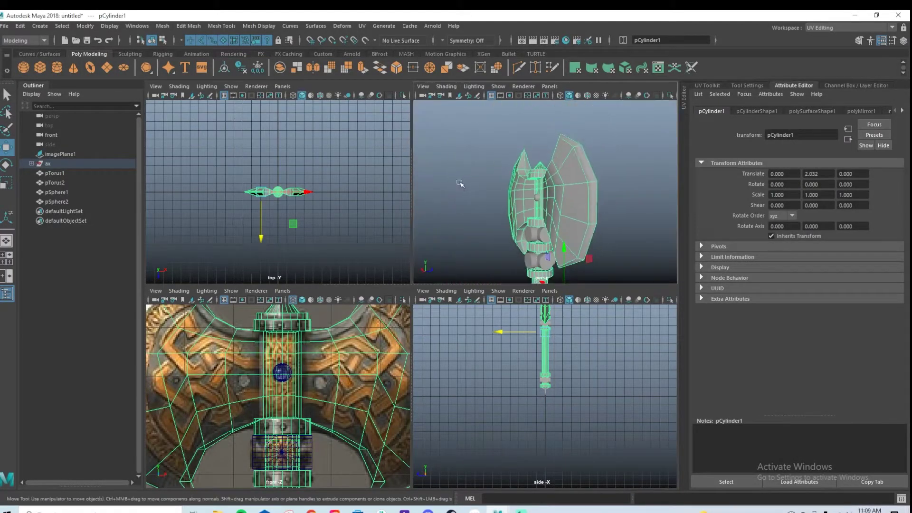
alt+drag(460, 181, 582, 201)
click(610, 144)
alt+right_drag(610, 144, 546, 190)
alt+middle_drag(546, 190, 533, 172)
key(space)
key(space)
key(space)
key(space)
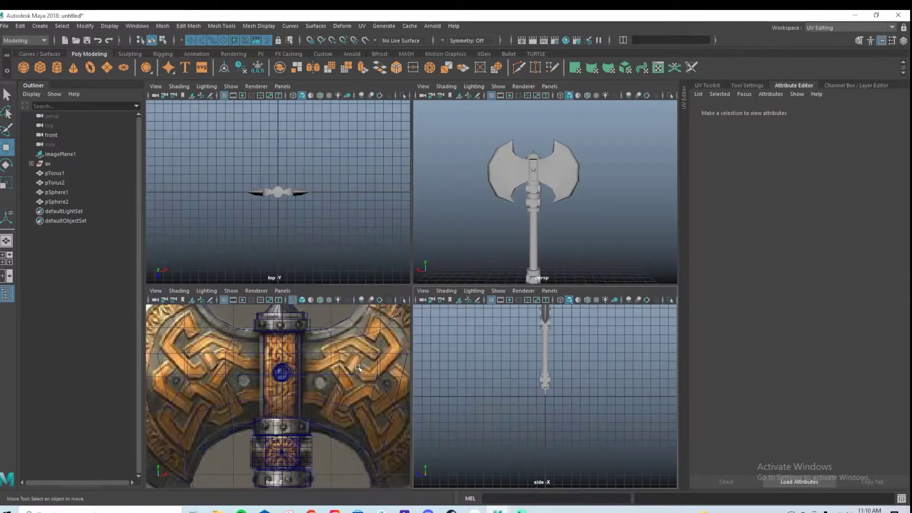
Create a polygon cylinder for the collar rivets and move it up to about Y 12.735 at the axe's tip
key(space)
scroll(450, 219, down, 6)
scroll(583, 237, up, 2)
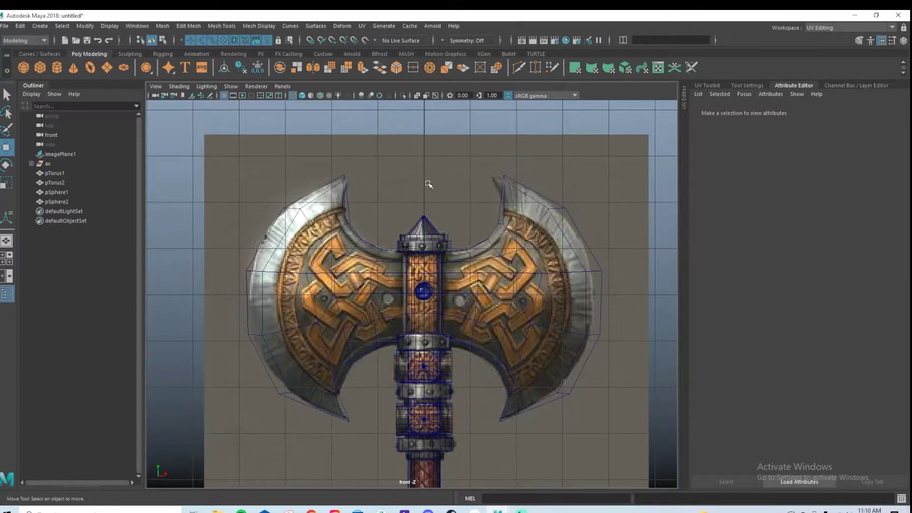
scroll(432, 177, up, 5)
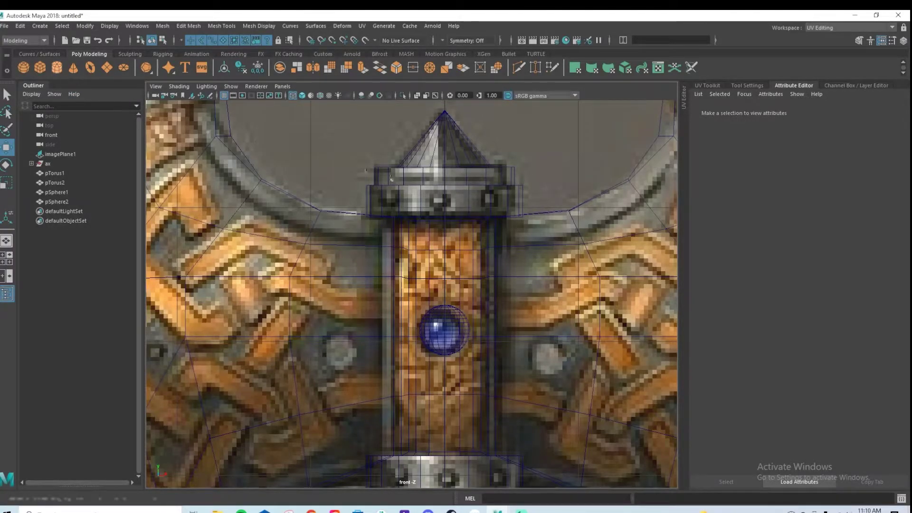
scroll(483, 277, down, 5)
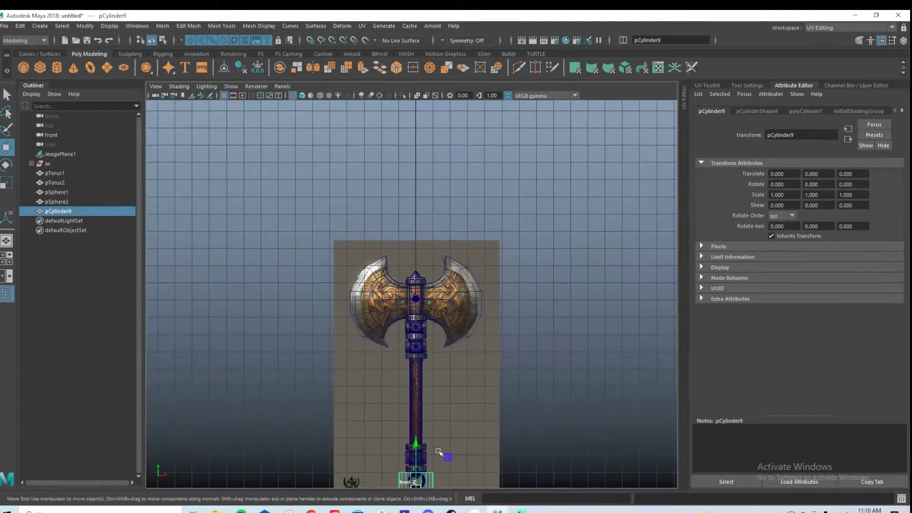
drag(410, 445, 412, 259)
scroll(477, 205, up, 6)
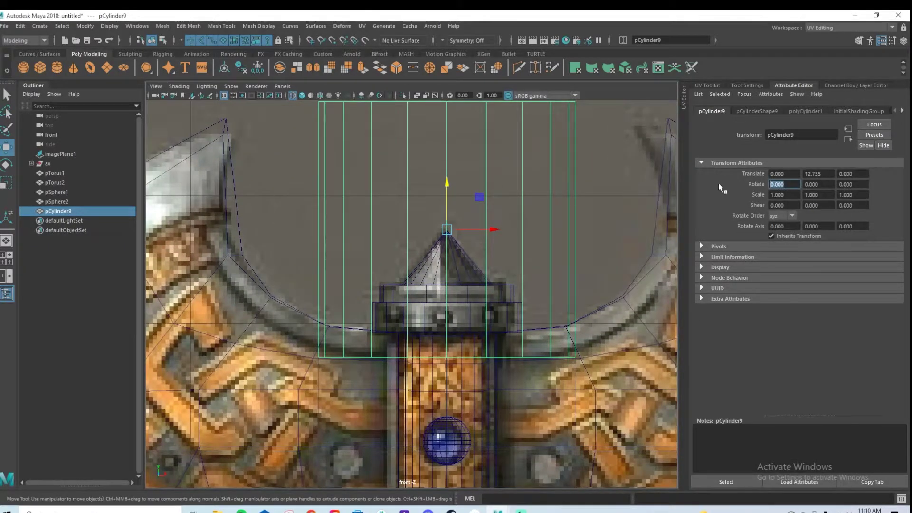
Rotate the cylinder 90 degrees about X and scale it down uniformly towards rivet size
text(90)
key(Return)
key(r)
drag(446, 229, 260, 203)
Move the cylinder to about Y 12.074 over the top collar's middle rivet and scale it uniformly to about 0.081
key(w)
drag(450, 306, 451, 273)
click(451, 220)
drag(447, 200, 432, 318)
key(r)
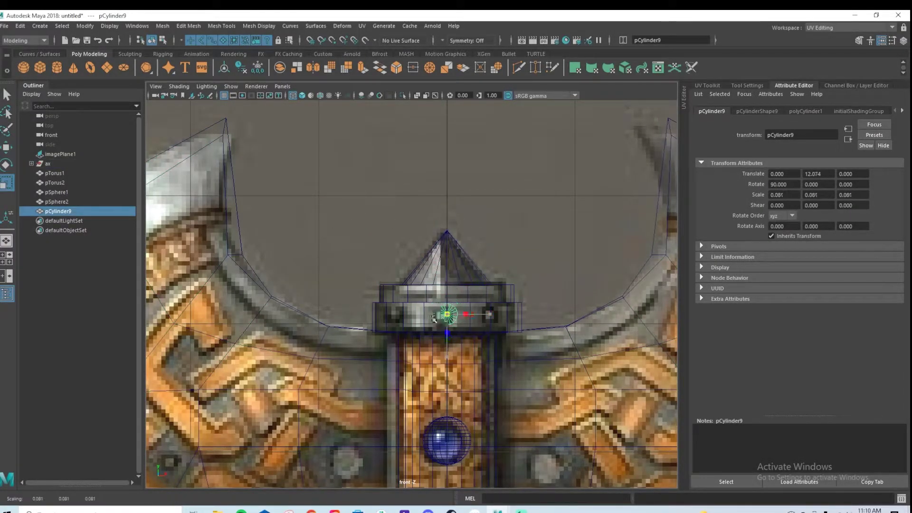
Scale the small cylinder to 0.066 and position it on the front of the top collar at Y 12.051, Z -0.529
key(w)
scroll(449, 292, up, 5)
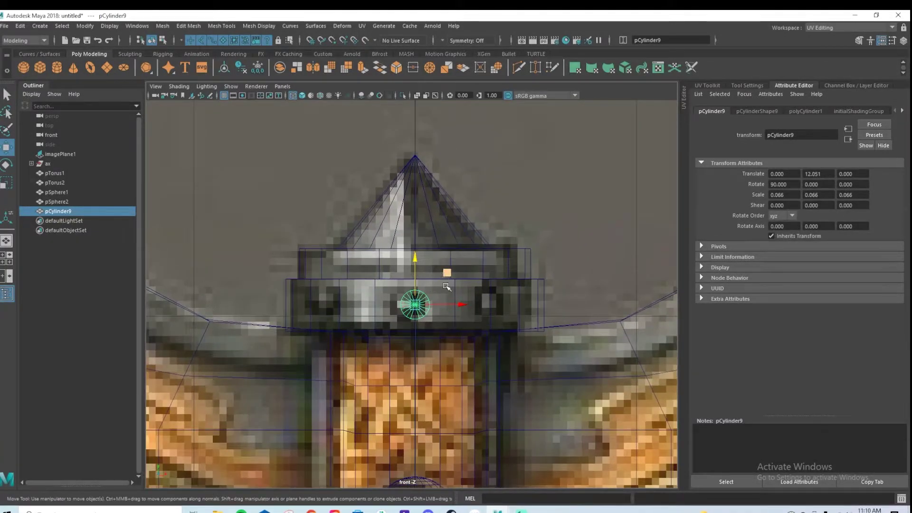
key(space)
key(space)
scroll(455, 233, up, 6)
alt+middle_drag(311, 187, 418, 281)
key(f)
alt+right_drag(541, 249, 451, 344)
alt+middle_drag(451, 344, 452, 252)
drag(406, 179, 413, 204)
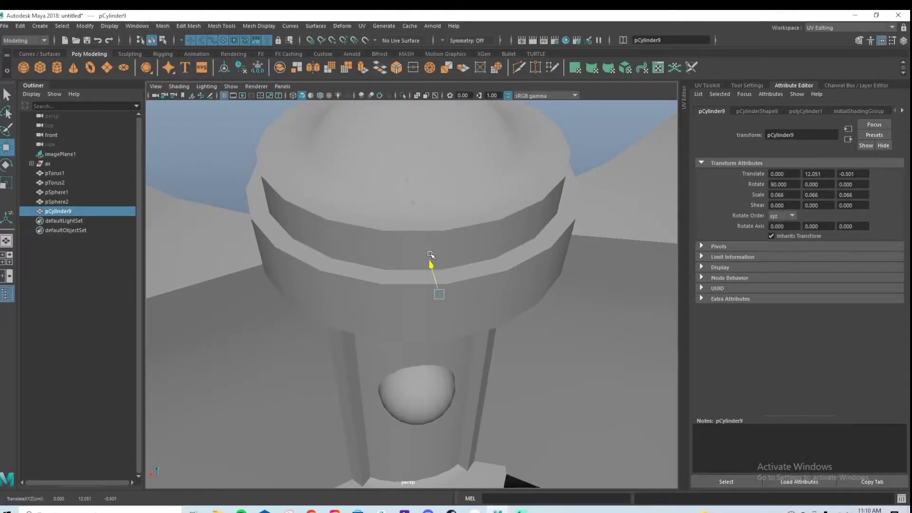
click(541, 305)
alt+drag(546, 319, 468, 296)
key(ctrl+z)
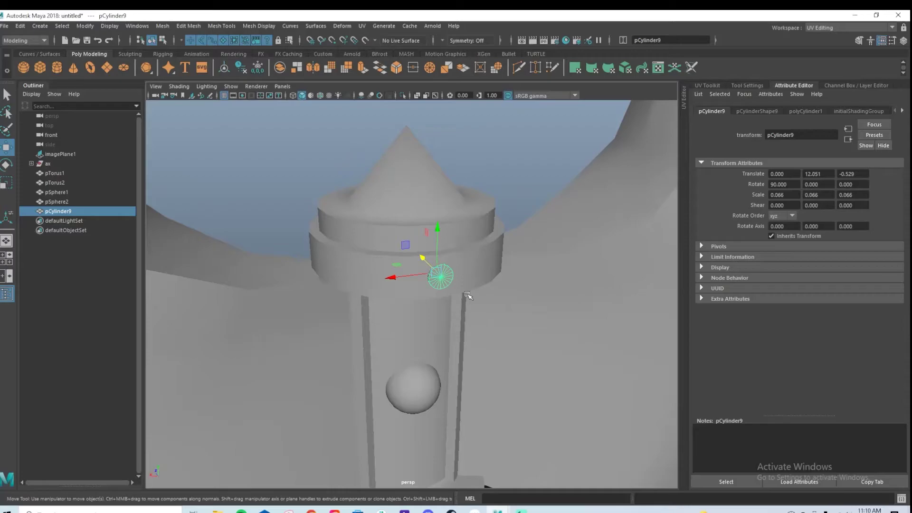
mouse_move(474, 280)
alt+mouse_down()
mouse_move(489, 260)
mouse_move(522, 294)
mouse_move(492, 347)
mouse_move(470, 276)
mouse_move(480, 295)
mouse_move(470, 304)
mouse_move(477, 297)
mouse_move(463, 294)
mouse_move(462, 272)
alt+mouse_up()
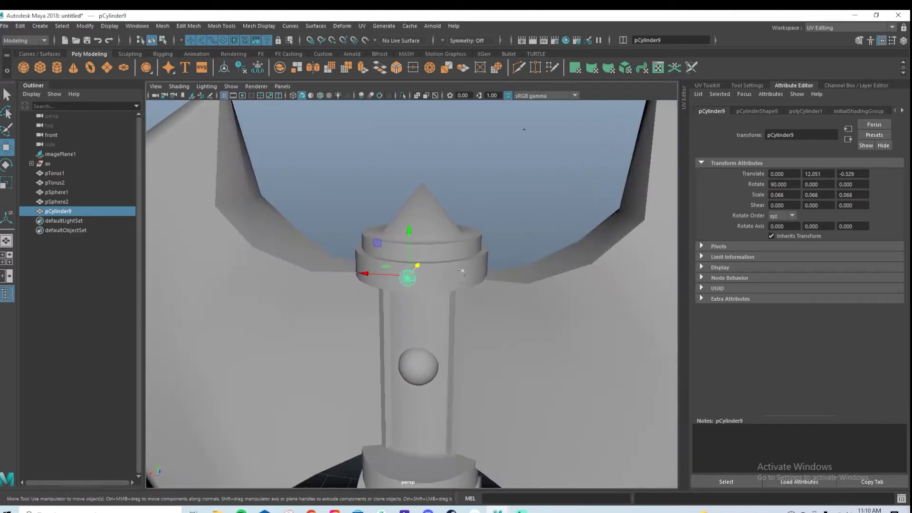
Center the pivot of the combined axe body
click(465, 269)
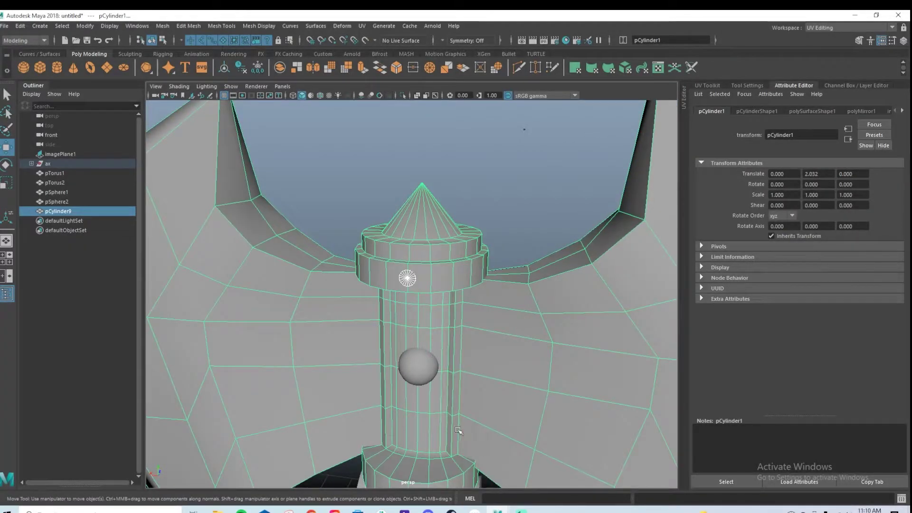
scroll(407, 278, down, 8)
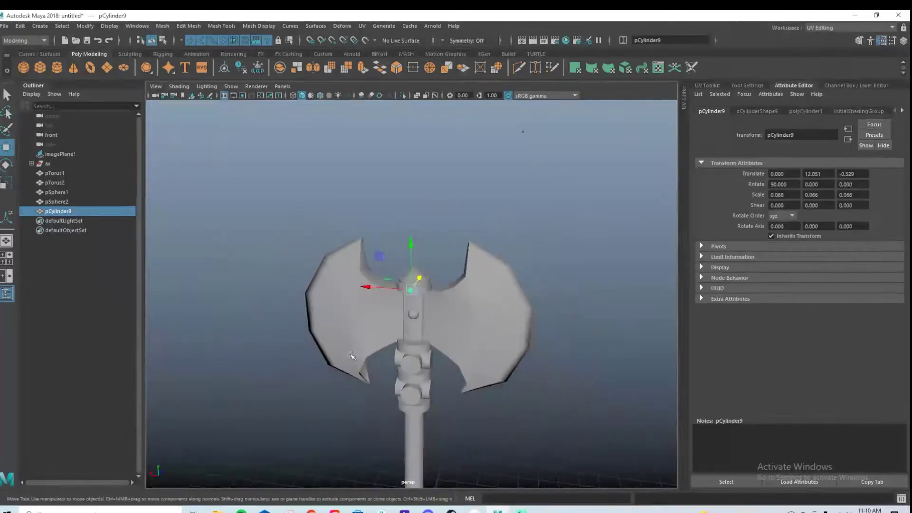
scroll(546, 350, down, 3)
alt+drag(424, 280, 448, 276)
scroll(537, 332, up, 2)
alt+middle_drag(501, 243, 488, 190)
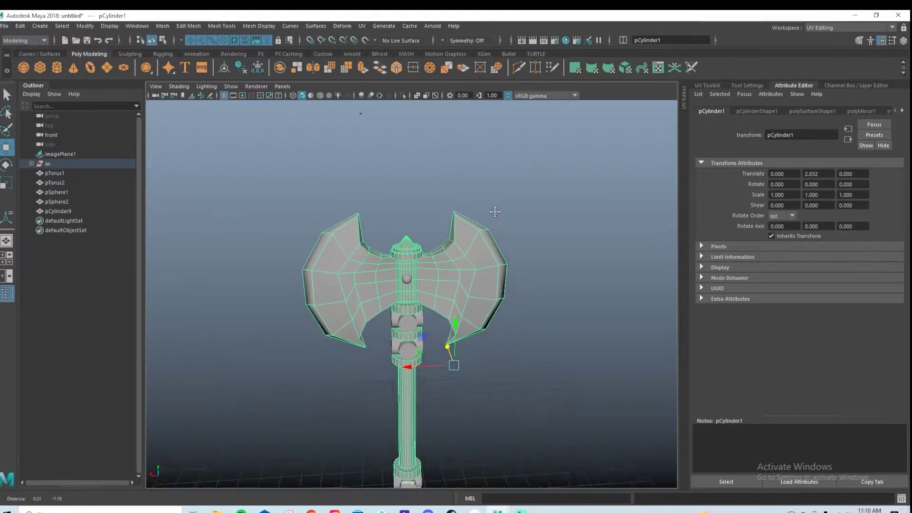
click(83, 27)
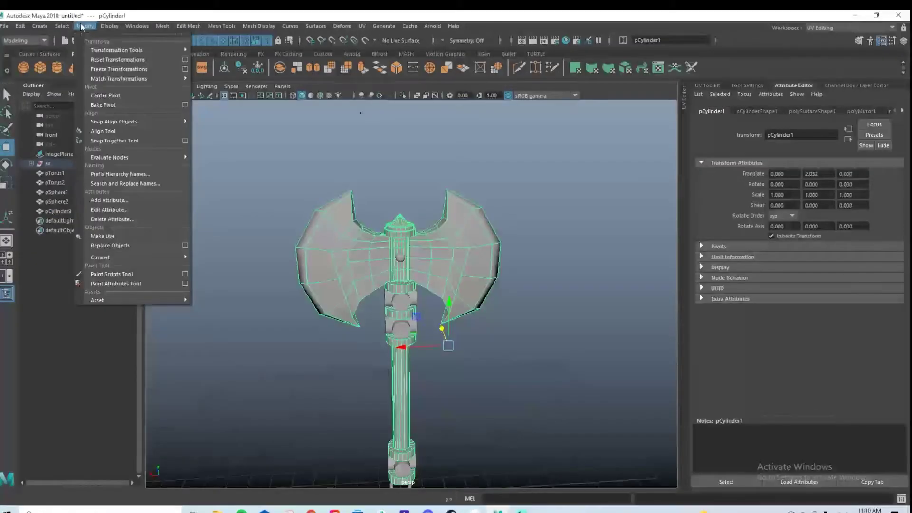
click(130, 95)
Match the small nail cylinder's pivot to the axe body's pivot
alt+drag(482, 315, 561, 292)
scroll(561, 291, up, 4)
click(389, 146)
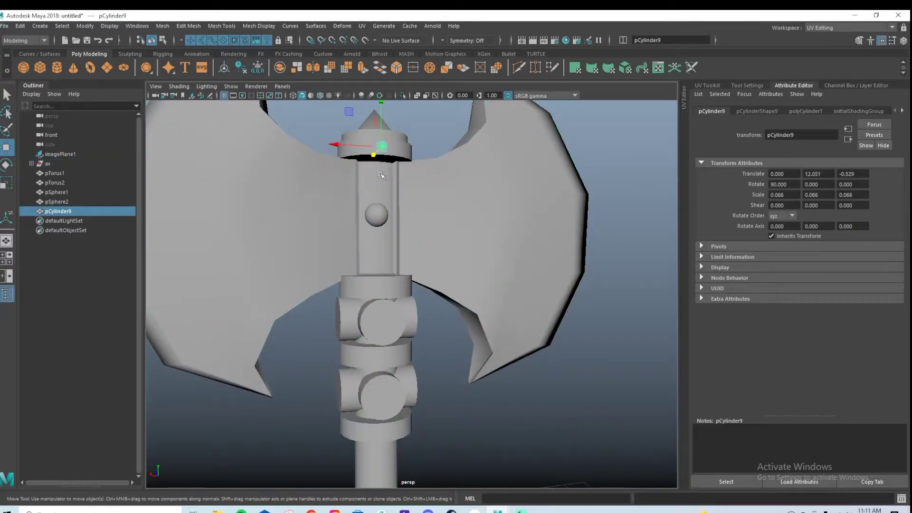
shift+click(408, 196)
click(85, 26)
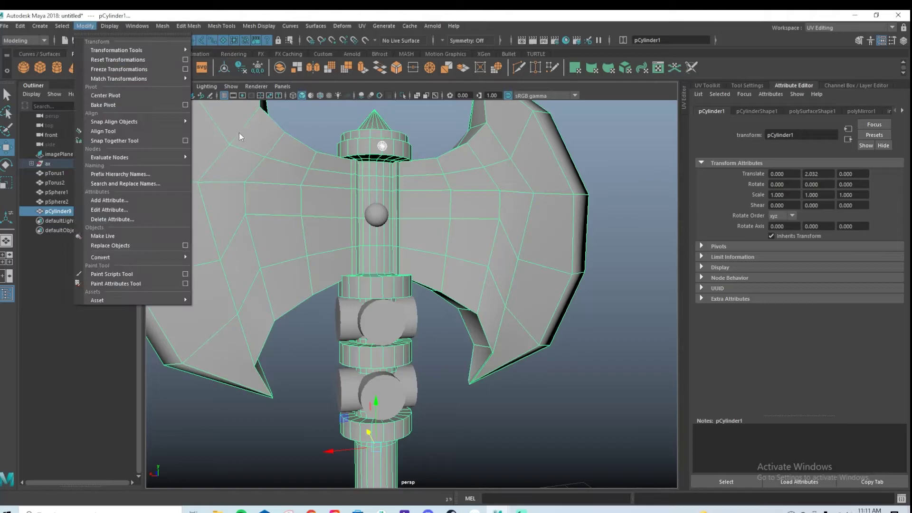
mouse_move(155, 80)
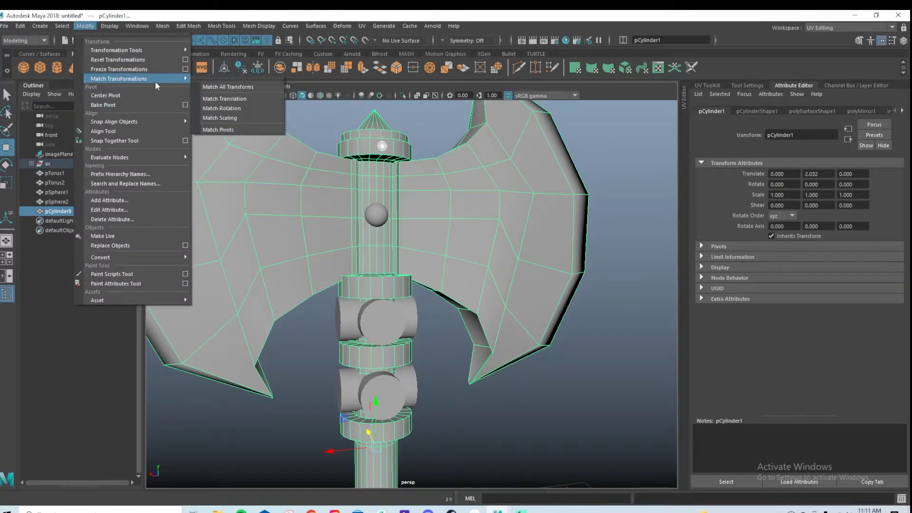
click(246, 134)
Try rotating the nail cylinder about its matched pivot, then undo the rotation
click(383, 148)
drag(359, 449, 355, 441)
key(e)
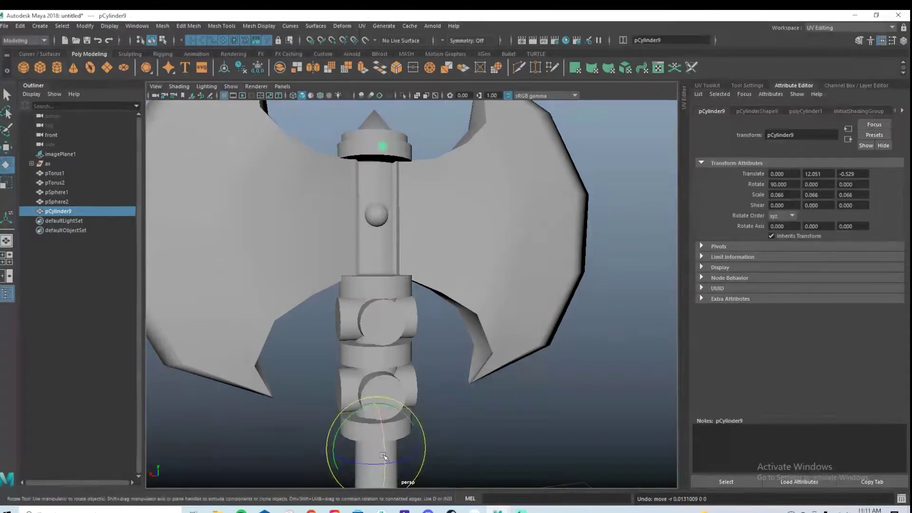
mouse_move(400, 461)
mouse_down()
mouse_move(357, 456)
mouse_move(394, 455)
mouse_move(389, 461)
mouse_up()
key(ctrl+z)
Open the Duplicate Special options for the nail cylinder on the top collar
alt+drag(386, 199, 386, 291)
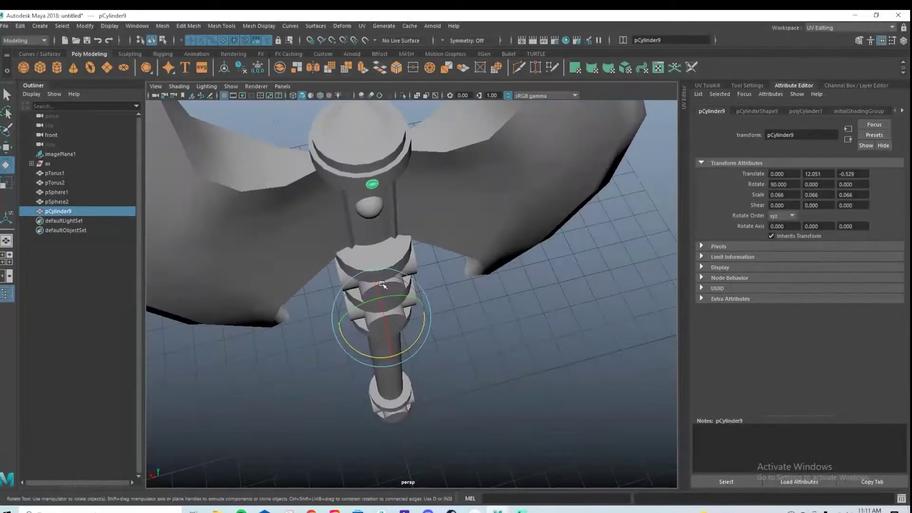
alt+right_drag(387, 292, 460, 265)
alt+middle_drag(460, 265, 456, 328)
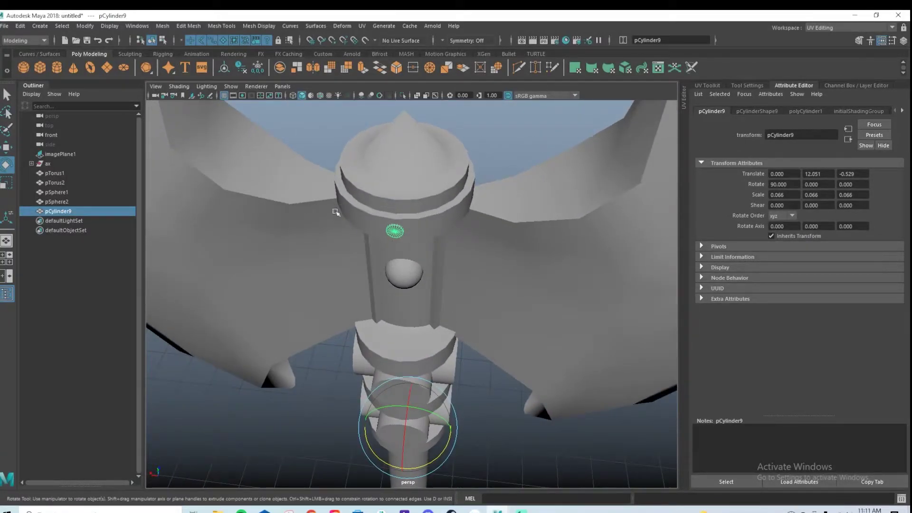
click(476, 148)
click(392, 229)
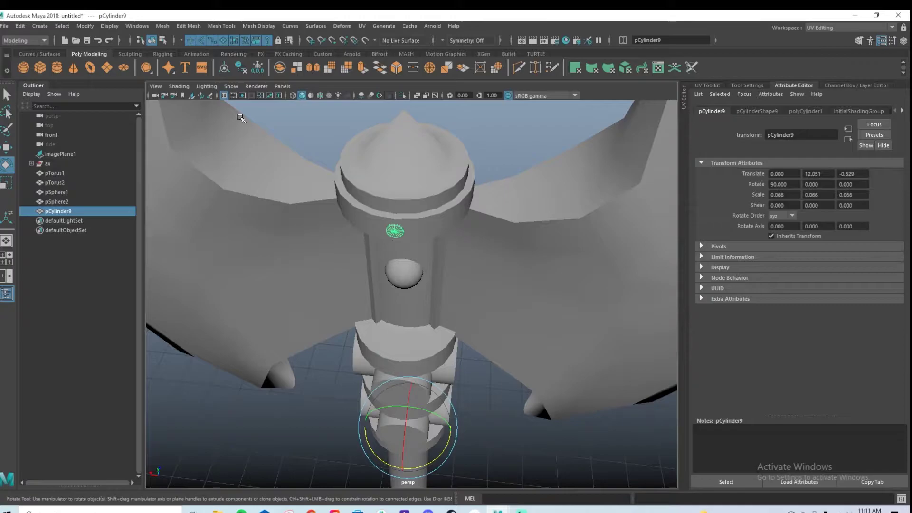
click(5, 26)
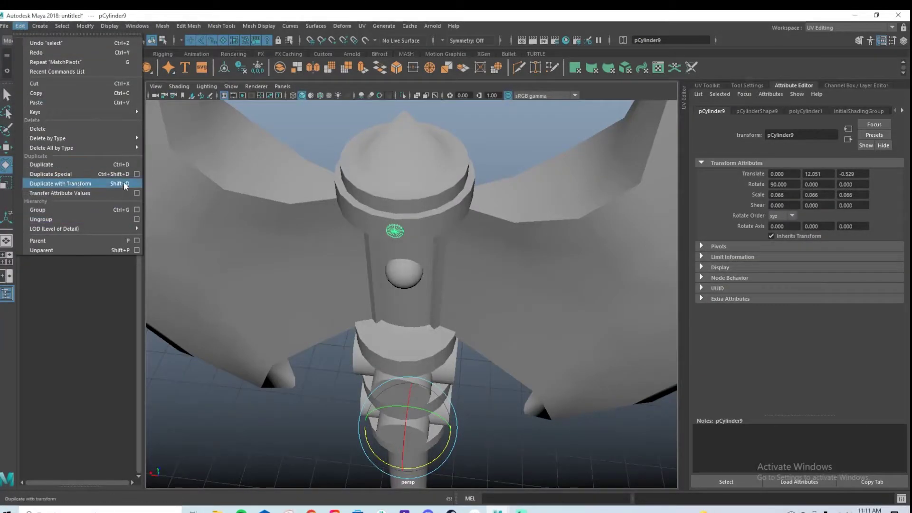
click(136, 174)
drag(670, 264, 728, 131)
Set the Z translation offset for the nail copies to 1 in the Duplicate Special options
alt+drag(395, 229, 375, 334)
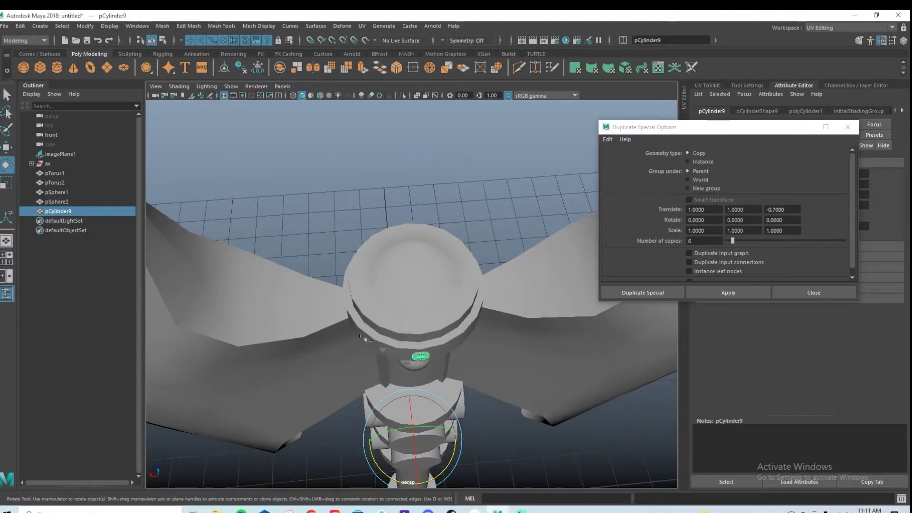
drag(793, 209, 770, 209)
key(BackSpace)
key(BackSpace)
key(BackSpace)
key(BackSpace)
text(1.)
key(Return)
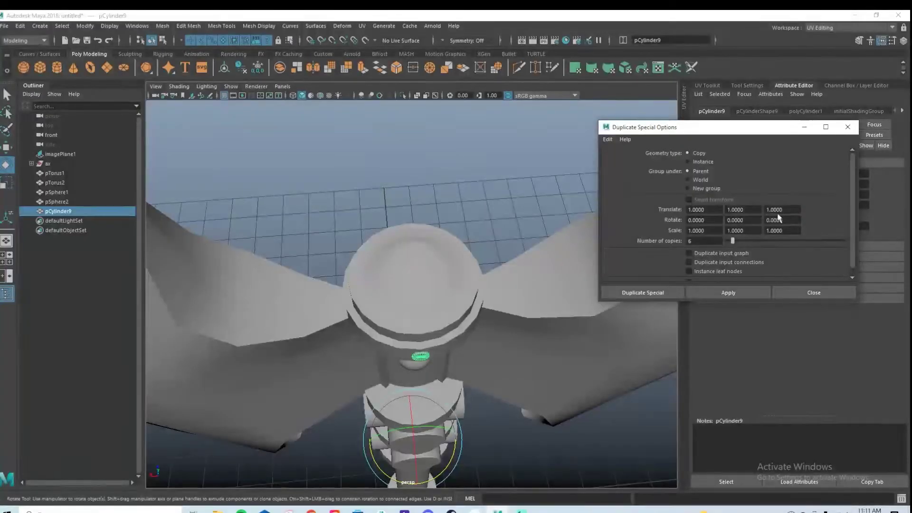
Try rotating the nail cylinder about 30 degrees around the handle and undo it
drag(729, 137, 284, 125)
drag(426, 482, 447, 469)
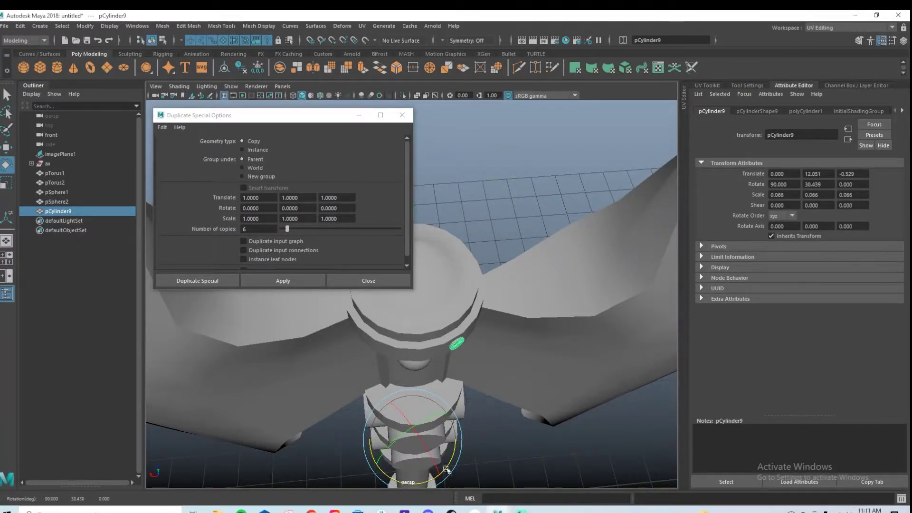
key(ctrl+z)
Set the duplicates' Y rotation to 30, try creating six nail copies with translation offsets of 1, and undo them
drag(324, 112, 701, 126)
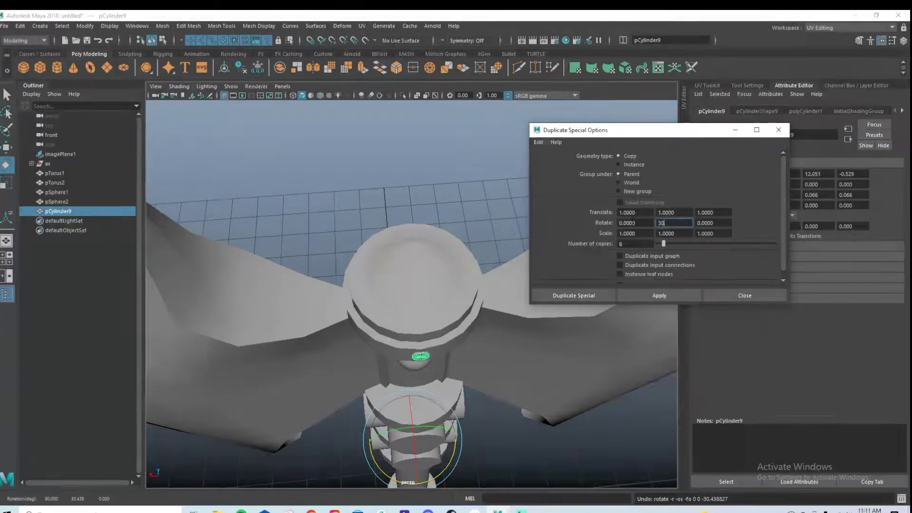
mouse_move(431, 261)
alt+mouse_down()
mouse_move(409, 265)
mouse_move(432, 260)
alt+mouse_up()
mouse_move(597, 322)
alt+mouse_down()
mouse_move(600, 333)
mouse_move(612, 314)
alt+mouse_up()
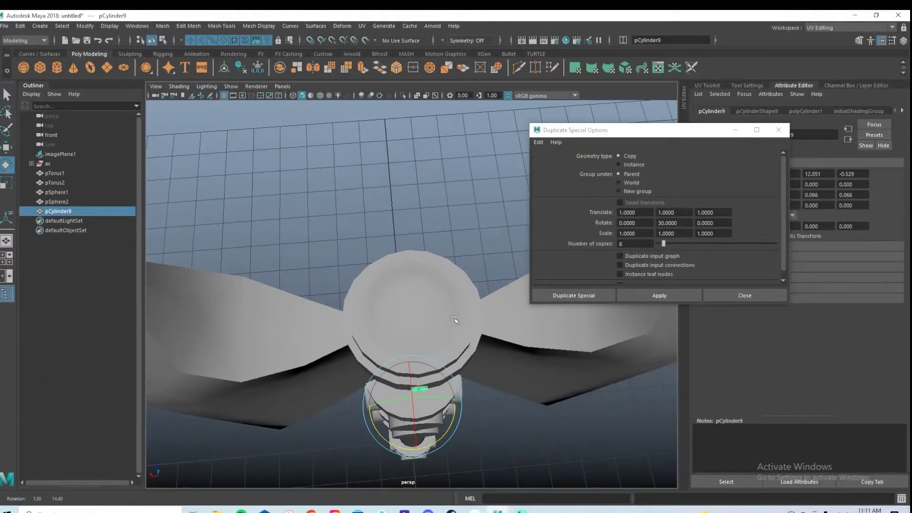
click(666, 296)
key(f)
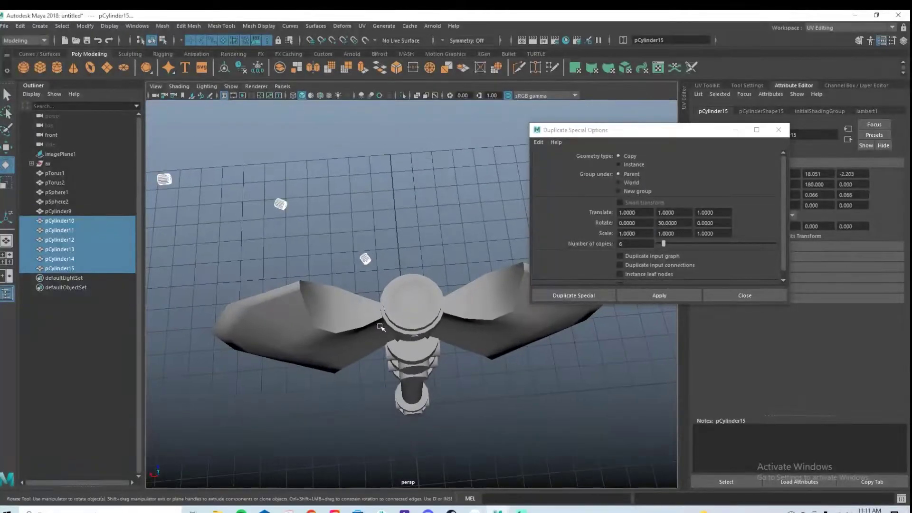
alt+drag(518, 344, 365, 323)
key(ctrl+z)
Set the X, Y and Z translation offsets for the nail copies to 0
click(634, 212)
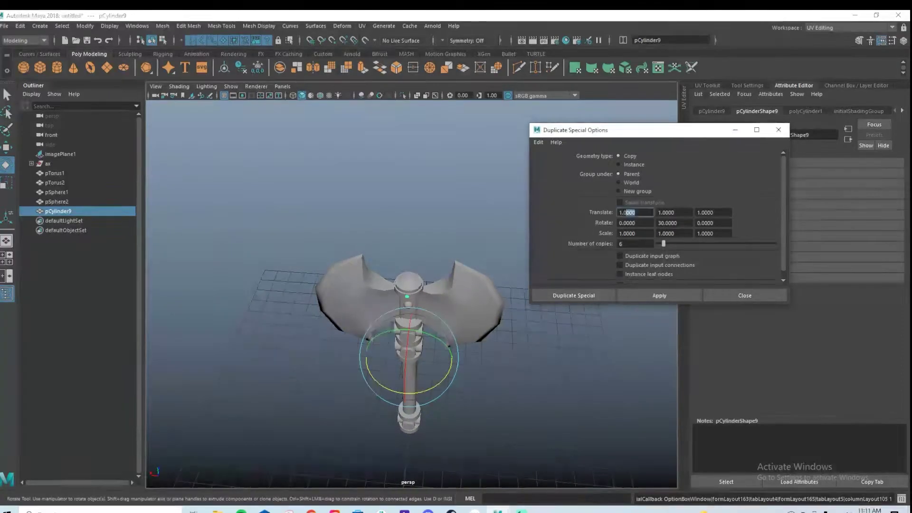
text(0)
key(Tab)
text(0)
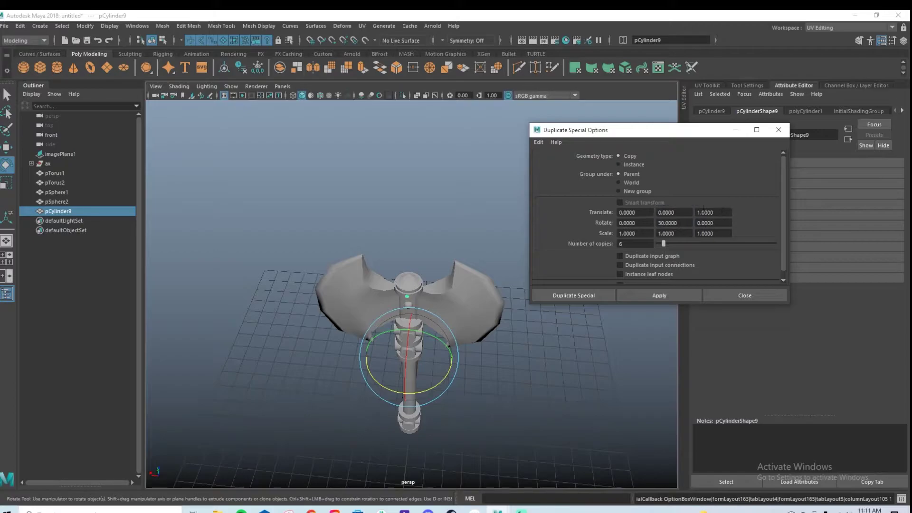
Try creating six nail copies at 30-degree Y rotation steps without any translation offset, and undo them
click(658, 295)
alt+right_drag(546, 328, 651, 356)
alt+drag(652, 356, 565, 332)
key(ctrl+z)
Set the duplicates' Y rotation to 60 and create six nail copies around the top collar
drag(682, 223, 635, 206)
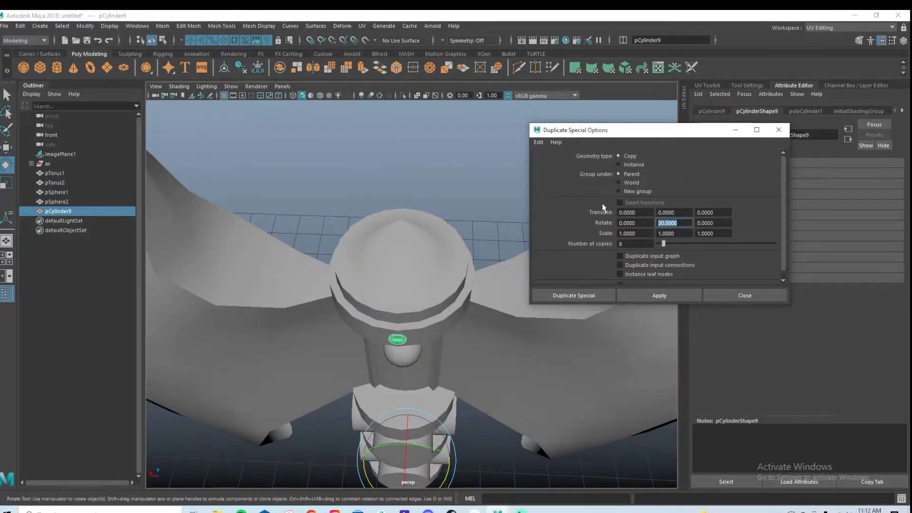
click(659, 296)
alt+drag(370, 380, 448, 309)
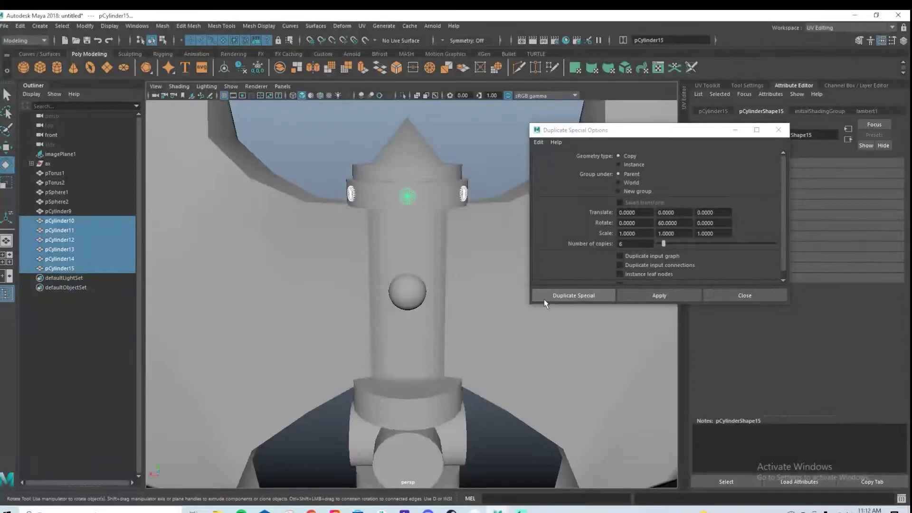
scroll(469, 220, up, 2)
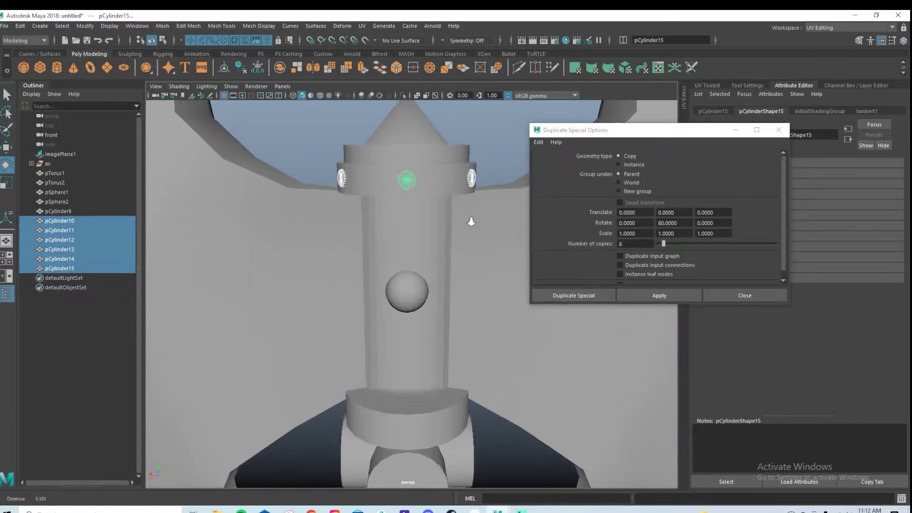
alt+middle_drag(468, 220, 458, 268)
scroll(457, 268, up, 1)
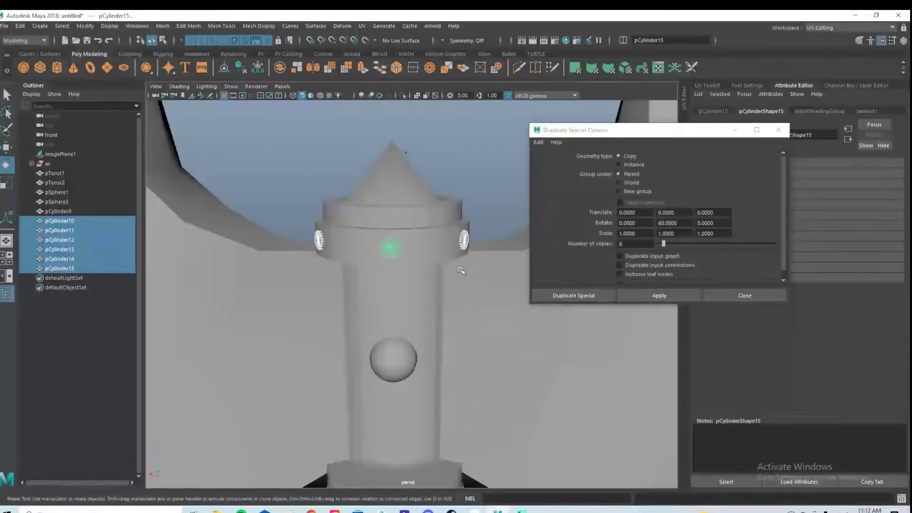
Select the nail copy at the front of the top collar and close the Duplicate Special options
click(390, 249)
key(w)
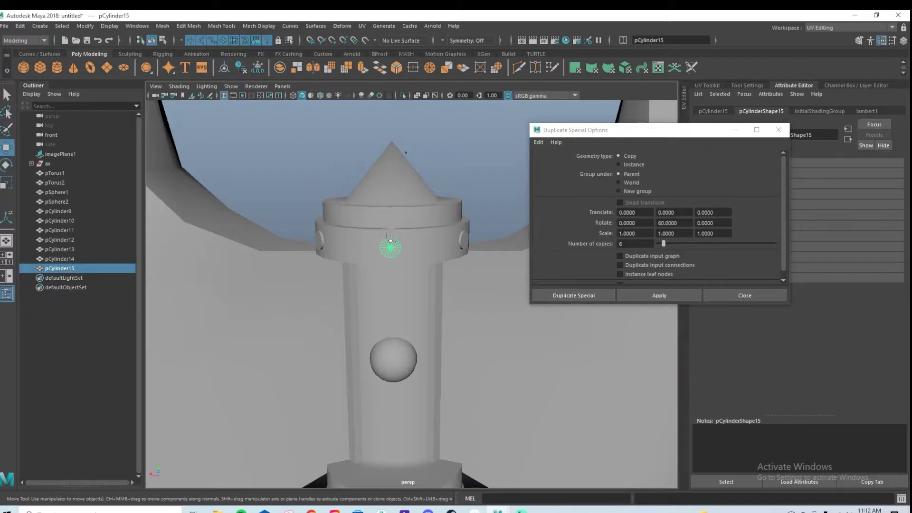
scroll(421, 393, down, 3)
alt+middle_drag(421, 402, 425, 325)
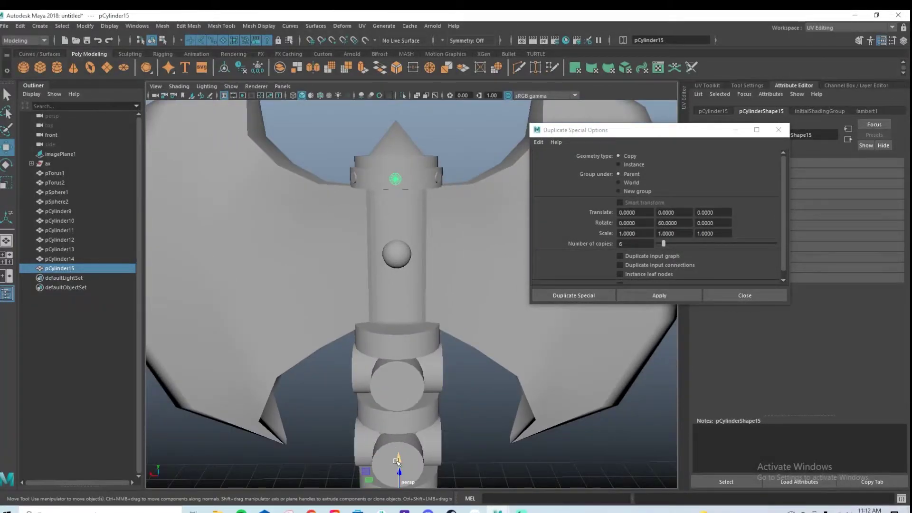
alt+drag(399, 222, 468, 356)
click(778, 130)
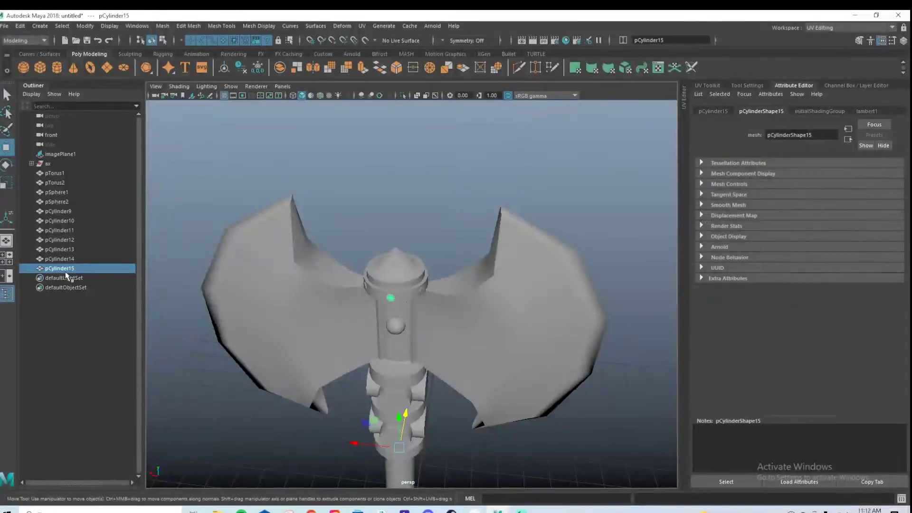
Group the six nail copies, pCylinder10 to pCylinder15, and name the group nails
shift+click(59, 220)
alt+drag(351, 361, 427, 326)
alt+right_drag(426, 326, 351, 361)
key(ctrl+g)
double_click(55, 220)
text(nails)
key(Return)
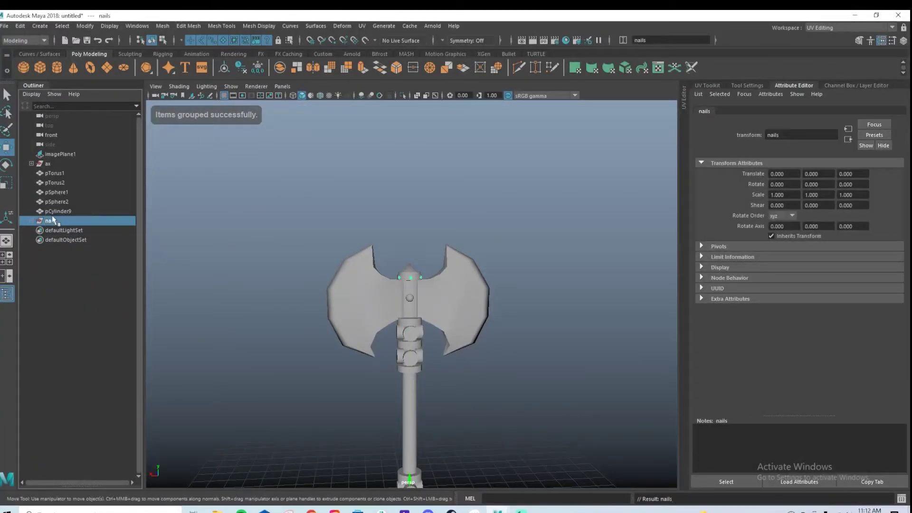
Center the pivot of the nails group
scroll(435, 290, up, 3)
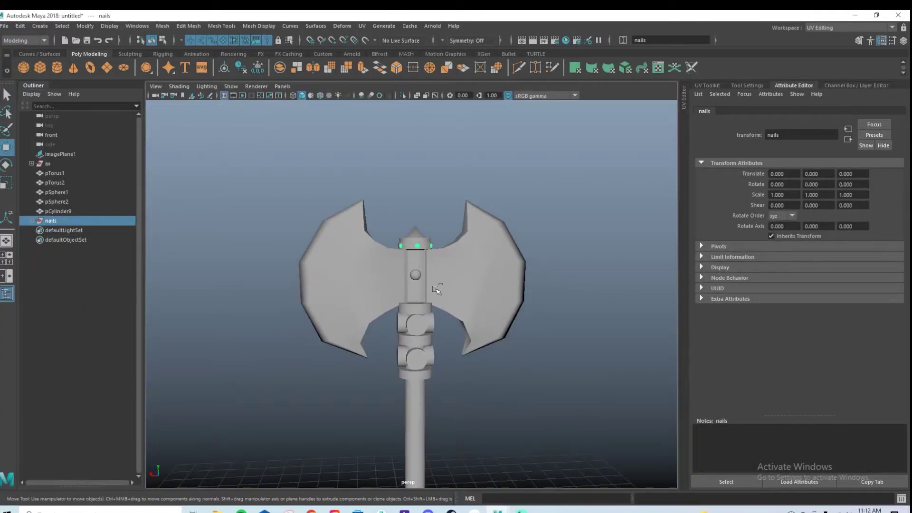
click(85, 26)
click(113, 96)
Duplicate the nails group and move the copy down to the collar below the blades, at Y -2.073
scroll(514, 265, up, 3)
key(ctrl+d)
drag(412, 170, 412, 258)
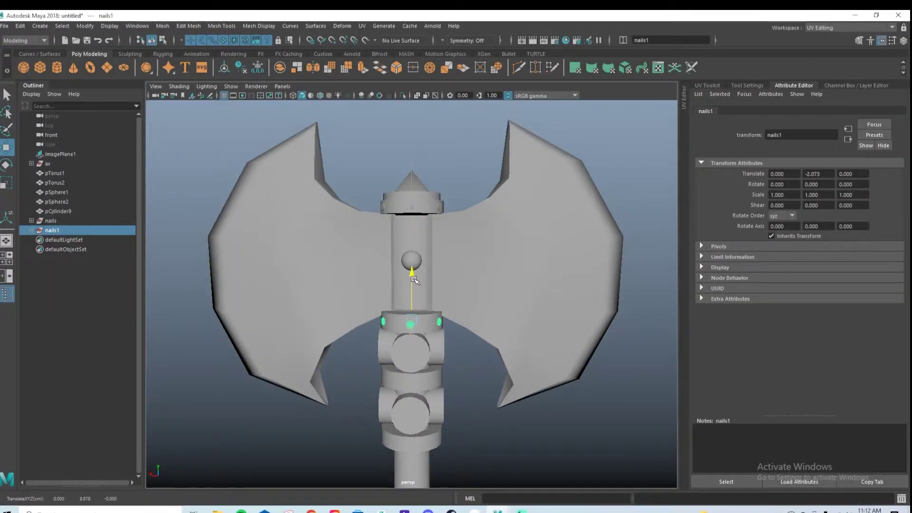
key(f)
key(space)
key(space)
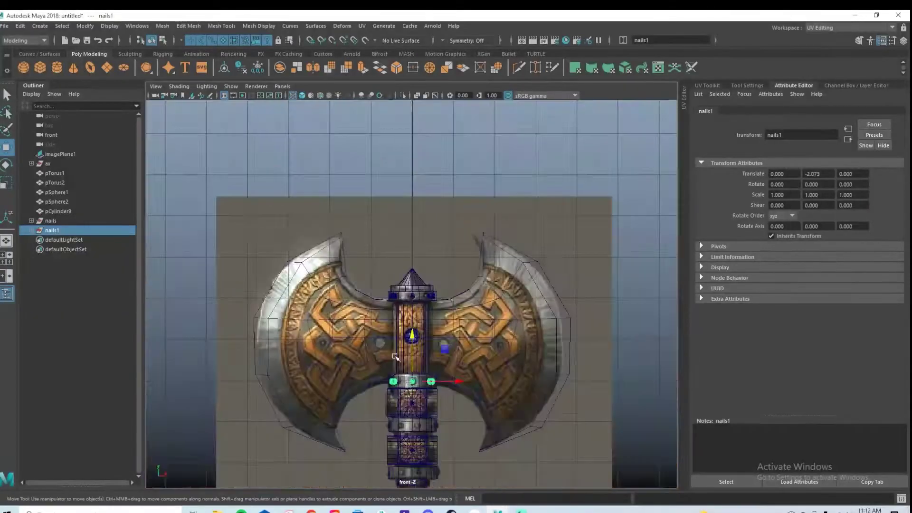
Duplicate the nail ring onto the next two collars below, at about Y -3.15 and Y -4.280
scroll(378, 286, up, 2)
scroll(407, 252, up, 4)
drag(423, 182, 439, 310)
key(ctrl+d)
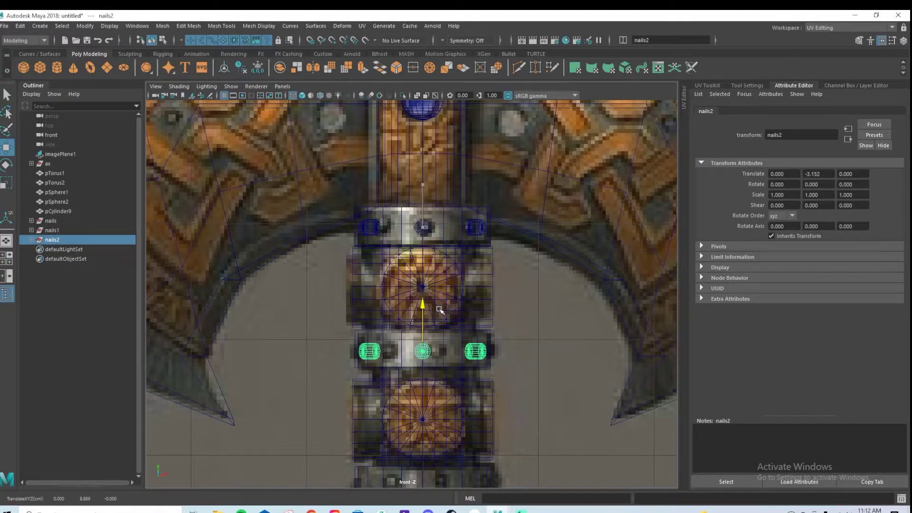
alt+middle_drag(440, 310, 421, 198)
key(ctrl+d)
drag(406, 196, 405, 325)
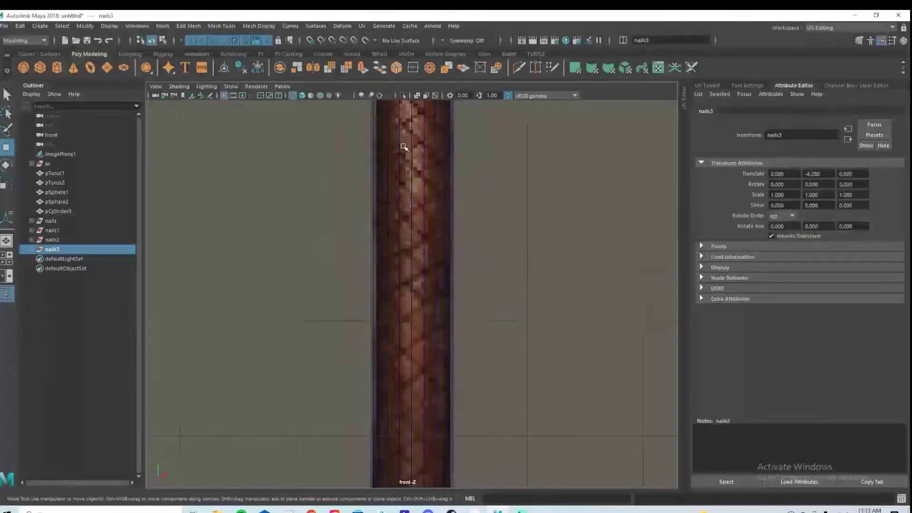
Duplicate the nail ring and move the copy down to the upper collar at the handle's lower end
alt+middle_drag(511, 456, 500, 315)
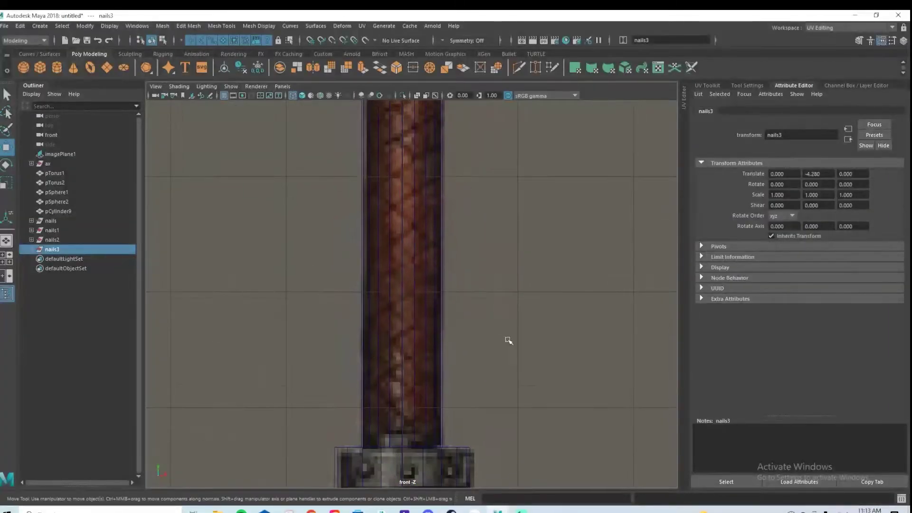
scroll(485, 328, down, 5)
alt+middle_drag(423, 348, 409, 280)
key(ctrl+d)
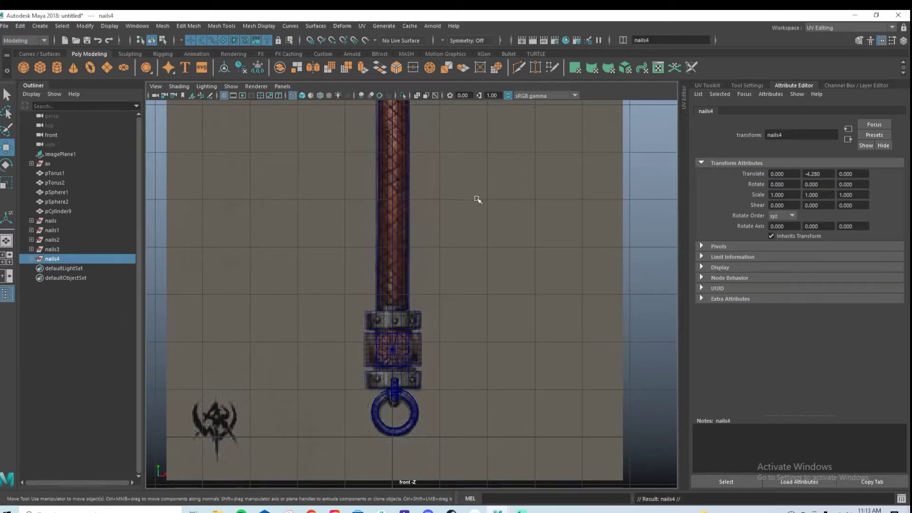
scroll(477, 199, down, 2)
alt+middle_drag(477, 200, 477, 223)
drag(399, 117, 406, 314)
Duplicate the nail ring once more and move the copy to the lowest collar above the ring, at Y -10.844
scroll(567, 343, up, 3)
scroll(326, 292, up, 4)
key(ctrl+d)
drag(399, 259, 402, 383)
Rotate the nails1 group on the collar below the blades to about 29 degrees around Y, following the reference
alt+middle_drag(415, 185, 449, 476)
alt+middle_drag(465, 165, 478, 418)
alt+middle_drag(475, 144, 461, 484)
click(67, 231)
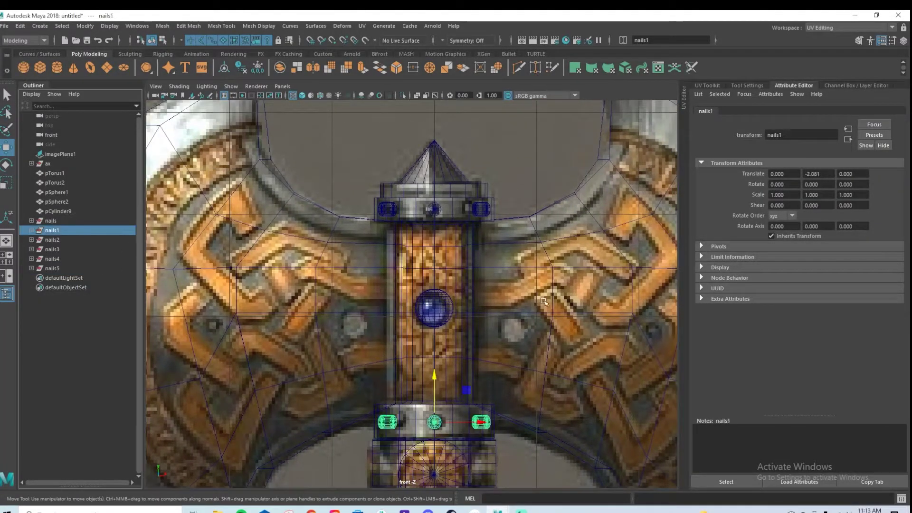
alt+middle_drag(508, 293, 467, 189)
alt+right_drag(321, 252, 484, 264)
key(e)
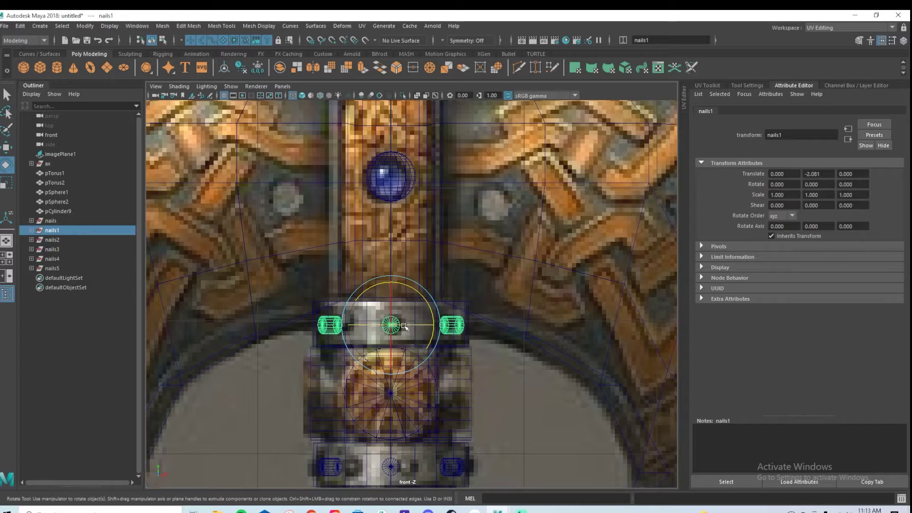
drag(405, 326, 422, 326)
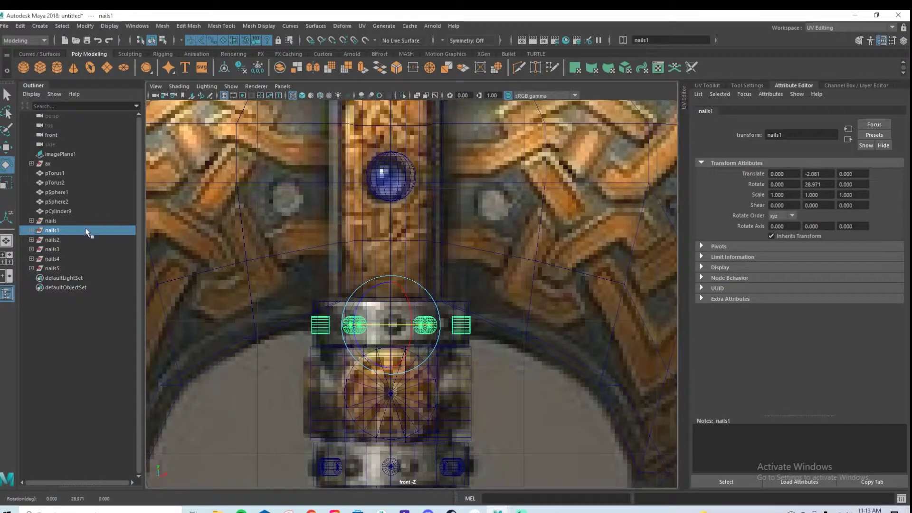
Rotate the nails2 group to about 19.1 degrees and the nails3 group to about 22.1 degrees around Y
click(75, 240)
alt+middle_drag(465, 423, 457, 309)
drag(400, 350, 412, 351)
alt+middle_drag(494, 437, 487, 247)
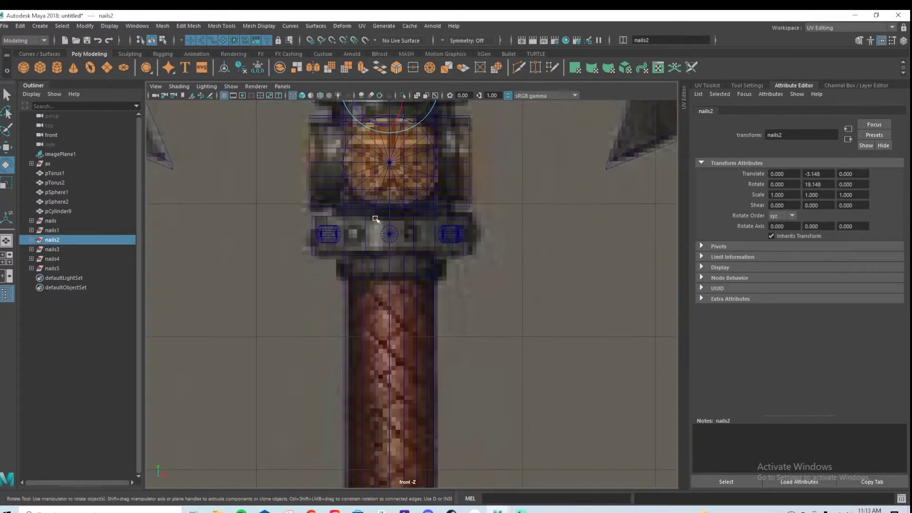
click(101, 248)
drag(405, 235, 417, 235)
Rotate the nails4 group around Y to match the reference nails, and the nails5 group to about 5.7 degrees
alt+middle_drag(492, 304, 485, 128)
alt+middle_drag(447, 432, 467, 220)
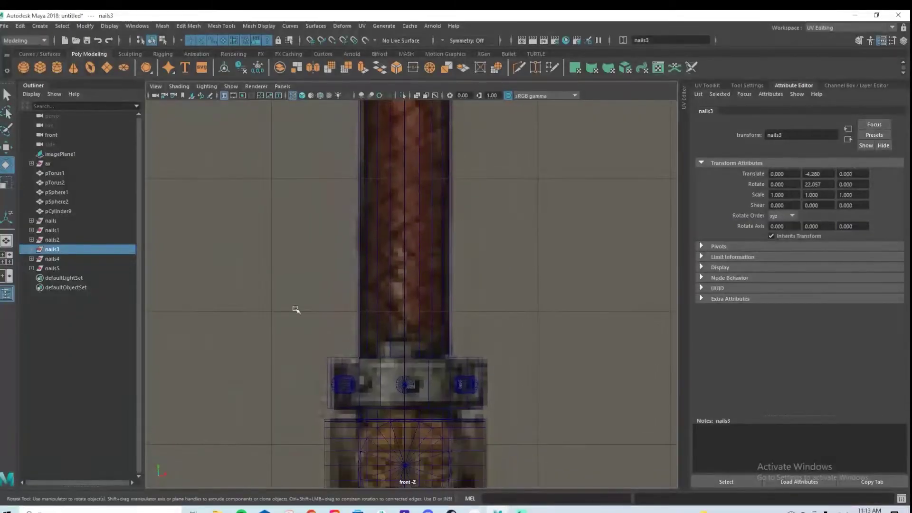
click(100, 258)
alt+middle_drag(330, 336, 327, 279)
drag(417, 326, 420, 344)
alt+middle_drag(420, 344, 417, 204)
click(81, 269)
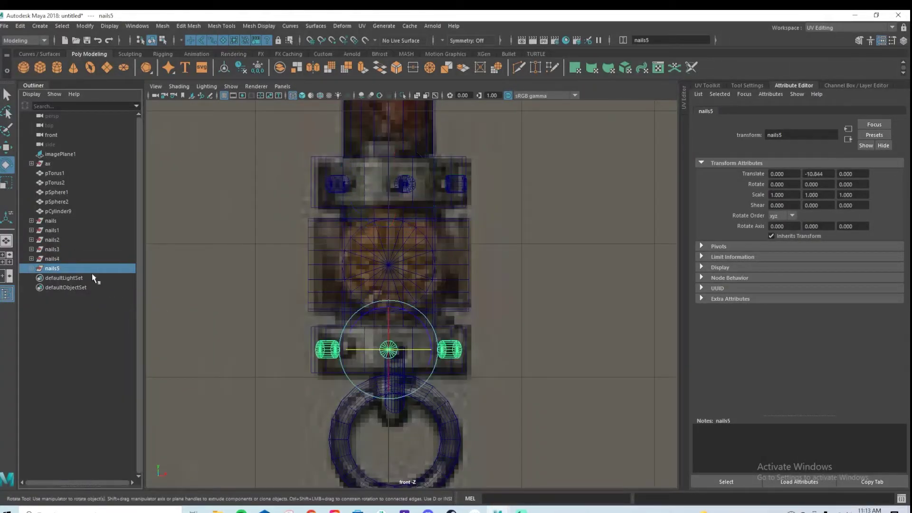
drag(406, 351, 418, 351)
Inspect the nail rings, handle and blades from several angles in the perspective view
key(space)
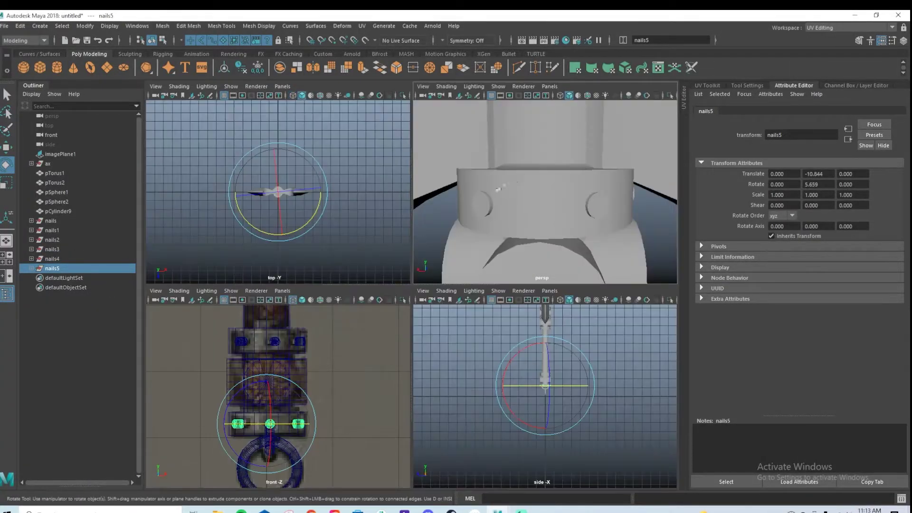
key(space)
scroll(474, 248, down, 8)
click(500, 332)
scroll(382, 306, down, 6)
alt+middle_drag(554, 369, 539, 264)
scroll(539, 265, down, 3)
alt+drag(494, 279, 385, 242)
scroll(385, 242, up, 6)
alt+middle_drag(454, 205, 525, 352)
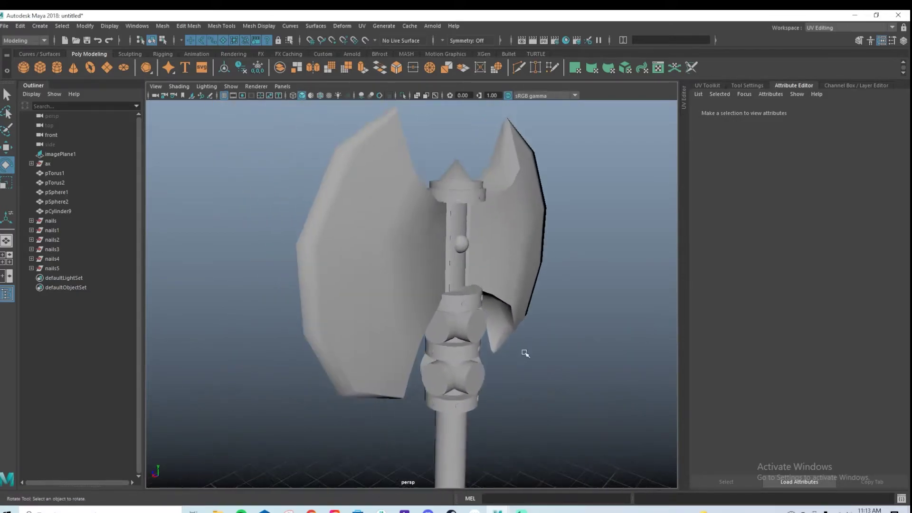
alt+drag(525, 352, 433, 325)
Insert an edge loop with Multi-Cut on the axe mesh along the left blade's border between silver edge and ornament band
click(479, 244)
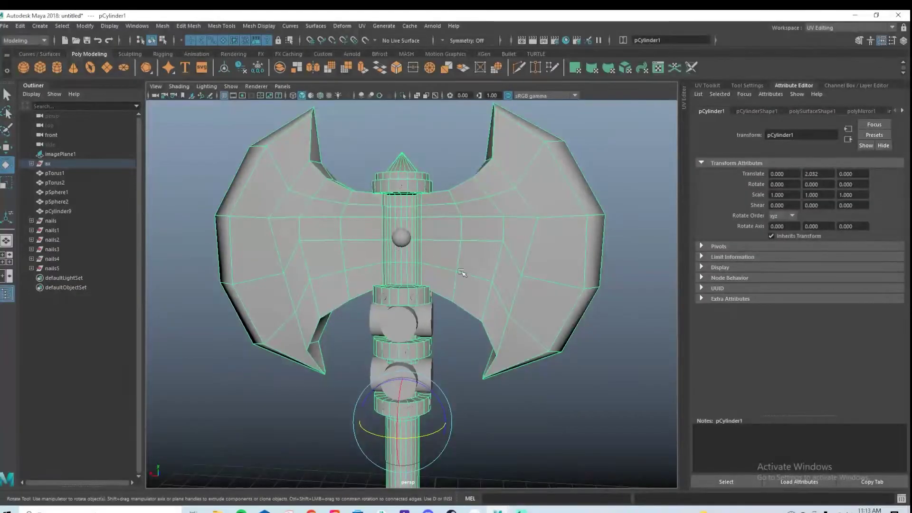
key(space)
key(space)
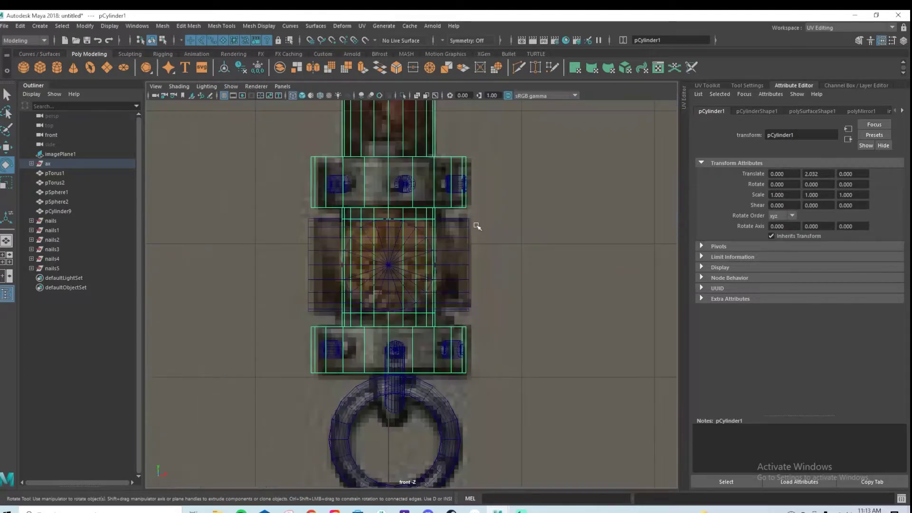
scroll(476, 224, down, 5)
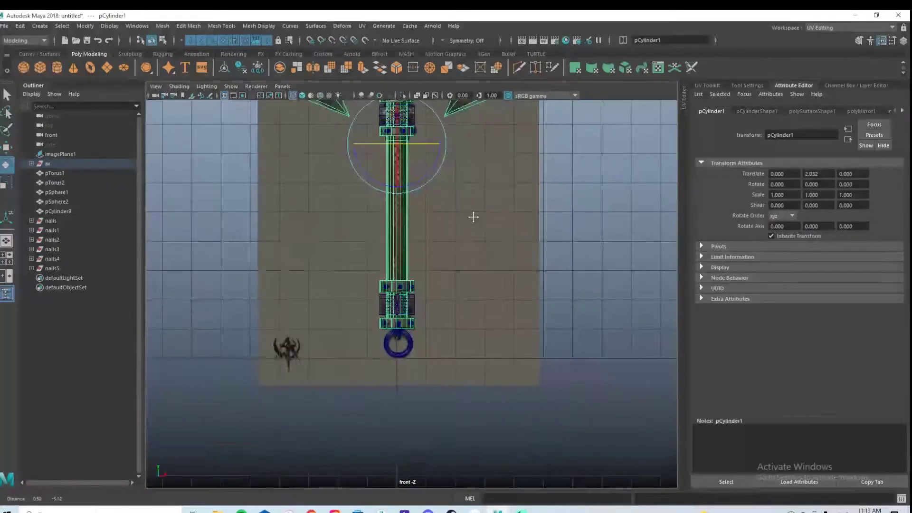
scroll(472, 216, up, 10)
scroll(394, 234, down, 4)
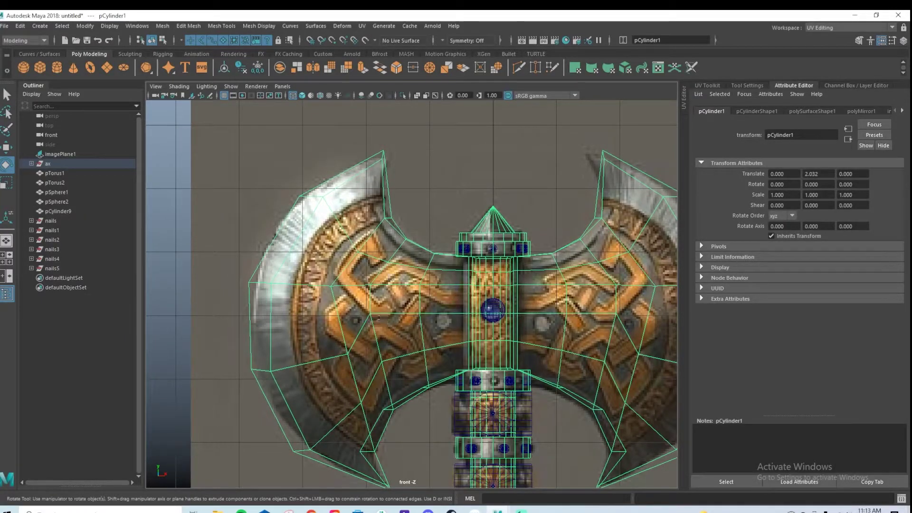
scroll(377, 317, up, 2)
scroll(394, 197, down, 2)
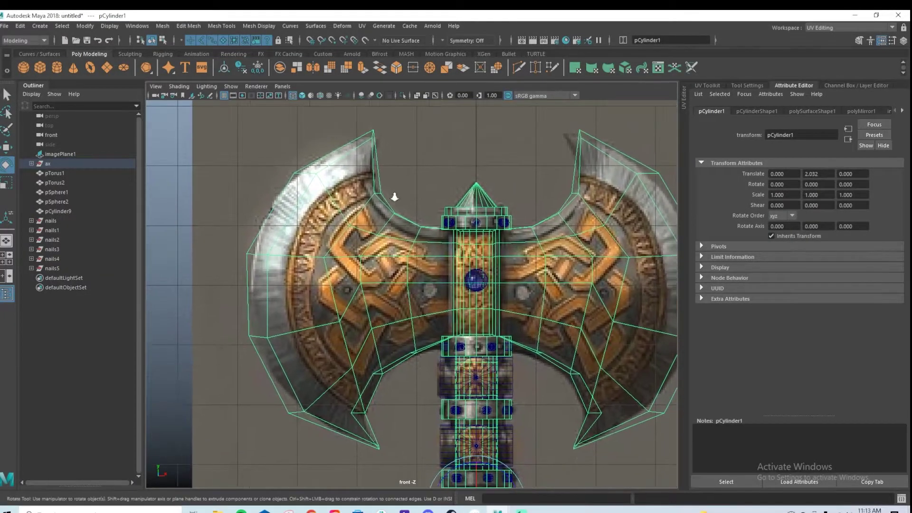
scroll(395, 197, up, 1)
shift+right_drag(356, 189, 308, 189)
key(ctrl)
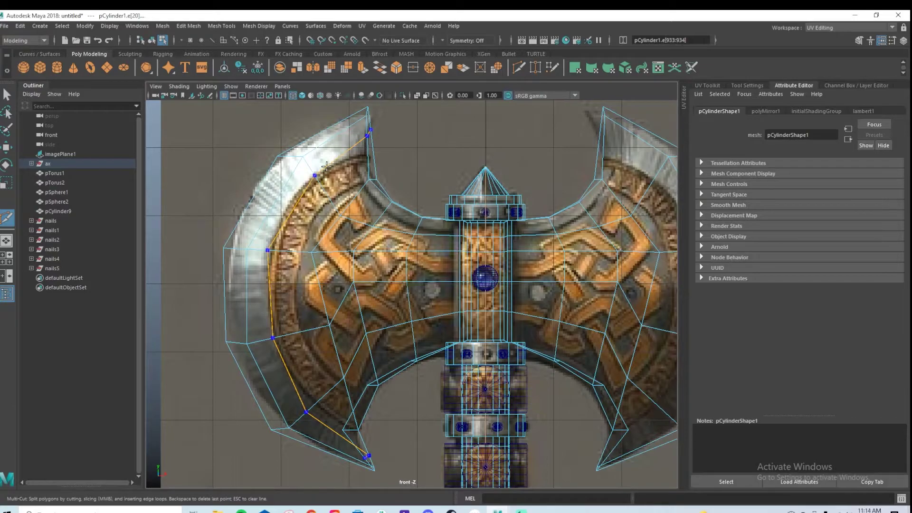
ctrl+click(326, 166)
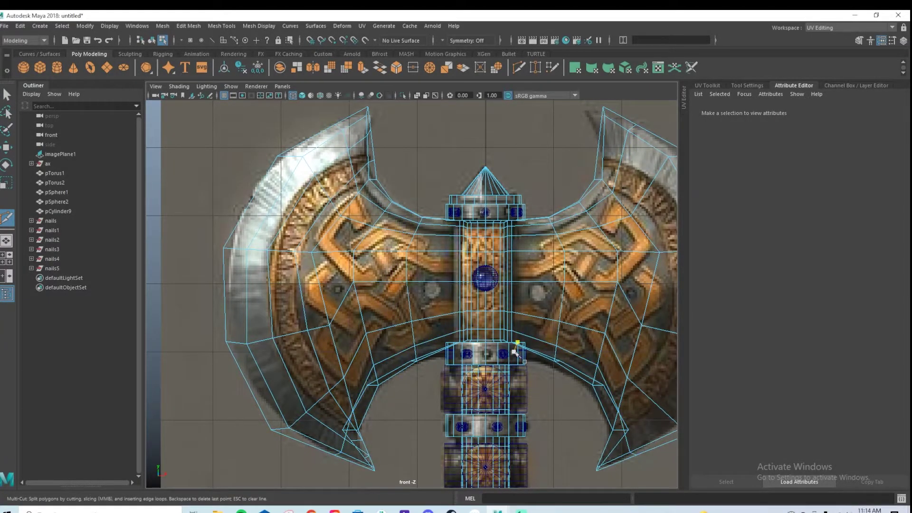
key(q)
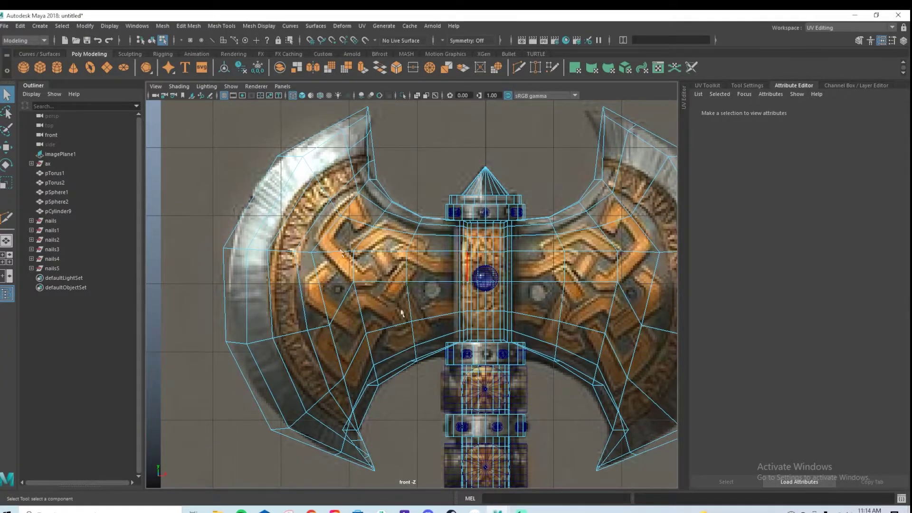
Compare both blades, the central gem and the collar nails with the reference image in the front view
alt+right_drag(341, 253, 601, 326)
alt+middle_drag(437, 284, 369, 292)
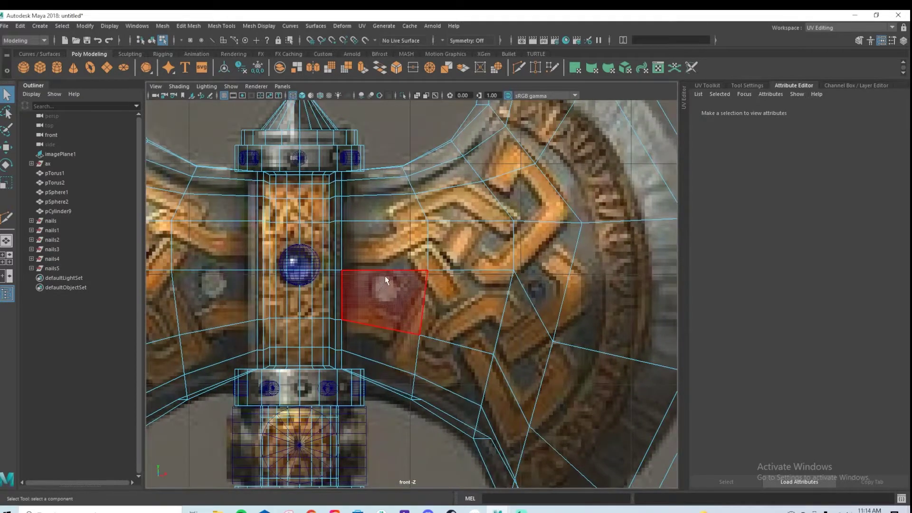
alt+right_drag(524, 317, 601, 312)
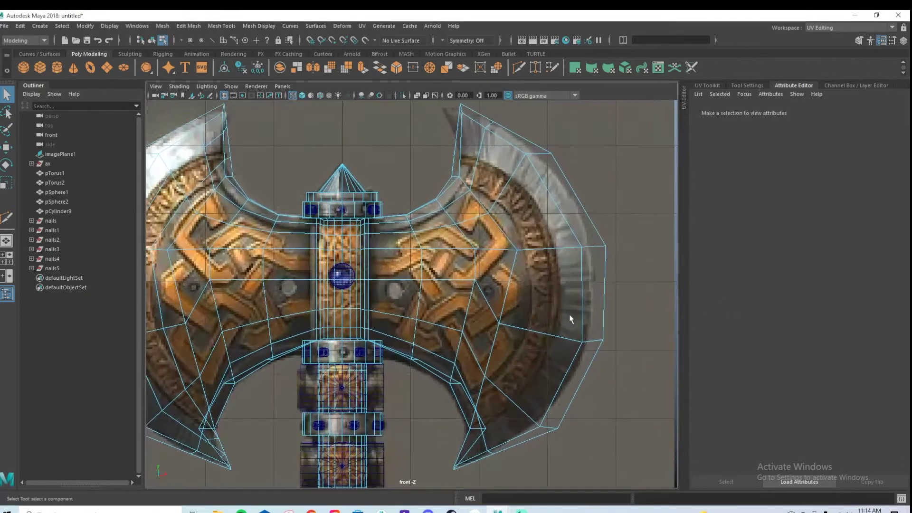
scroll(601, 312, down, 4)
scroll(534, 326, up, 4)
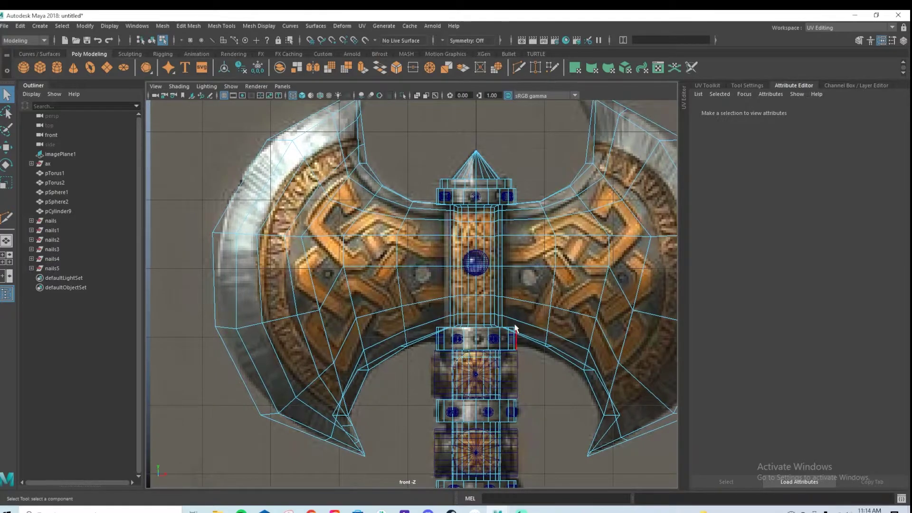
click(482, 257)
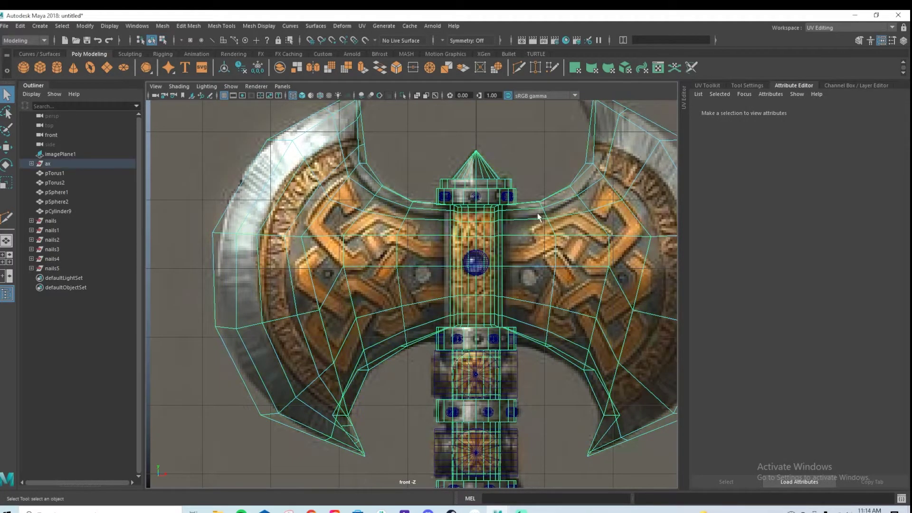
click(479, 260)
scroll(556, 289, up, 3)
scroll(556, 289, up, 2)
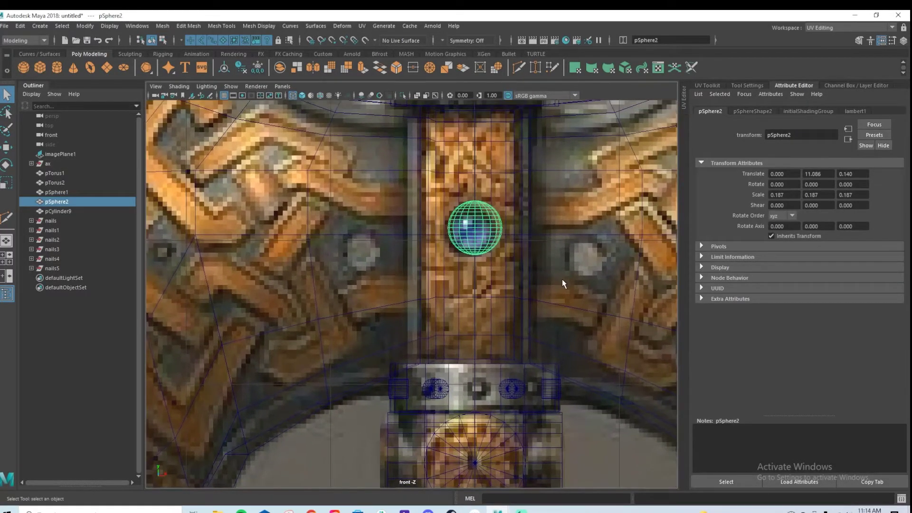
scroll(562, 279, up, 1)
click(437, 400)
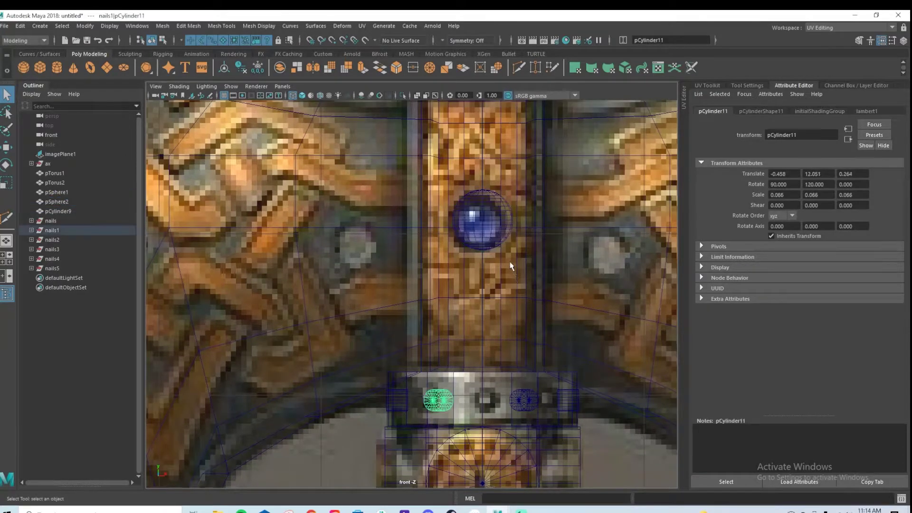
scroll(487, 250, down, 5)
scroll(475, 246, down, 6)
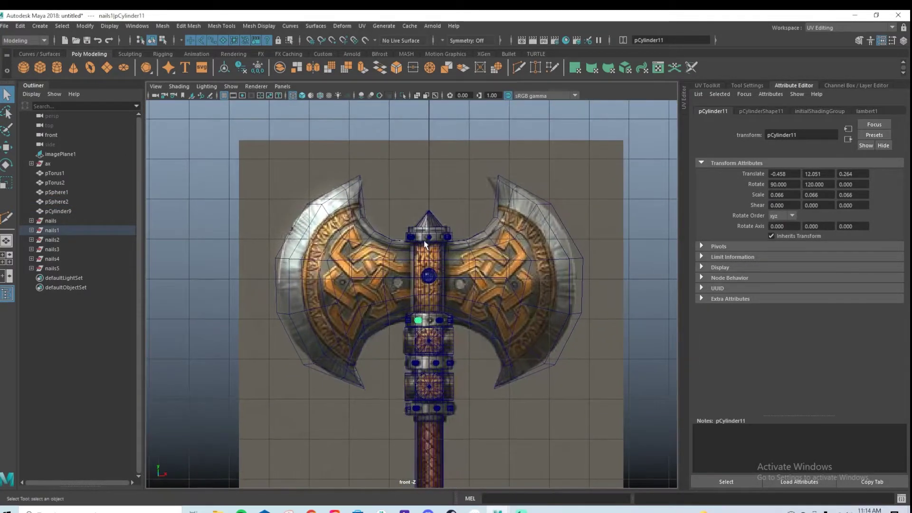
scroll(428, 240, up, 5)
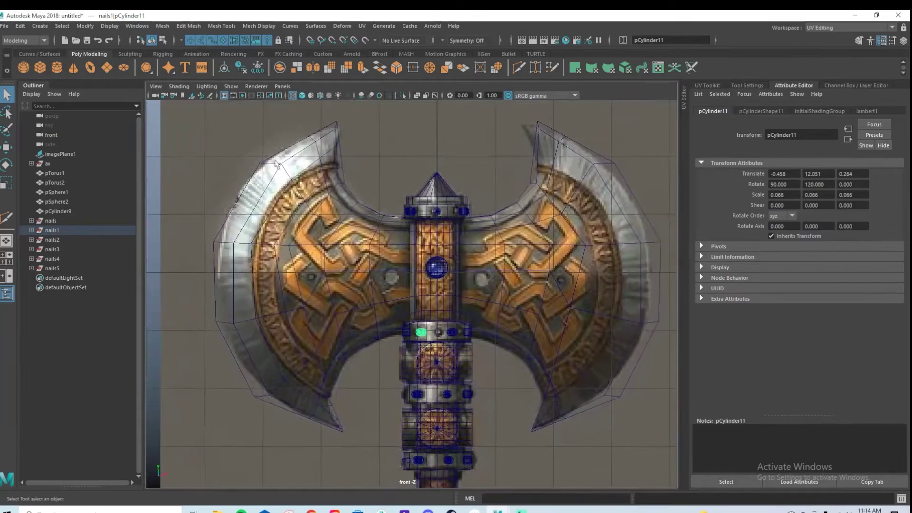
alt+middle_drag(254, 246, 471, 278)
right_click(304, 238)
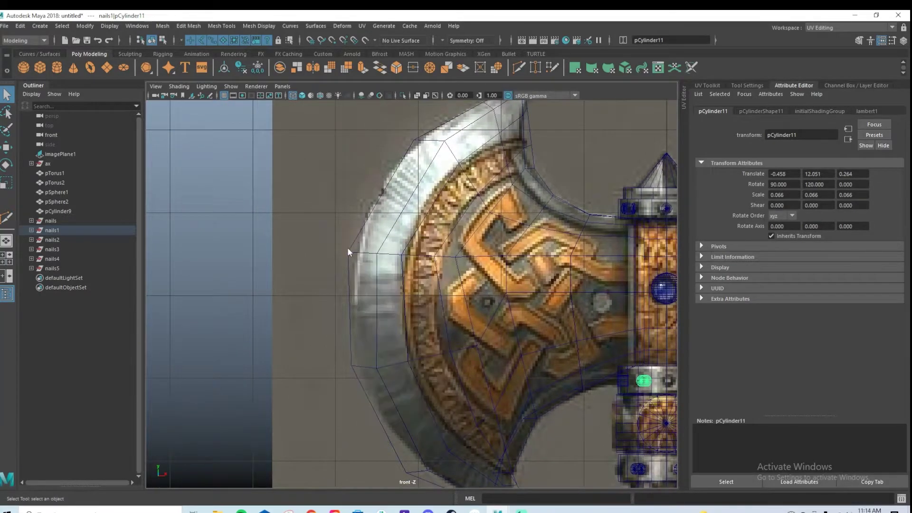
click(348, 252)
right_click(348, 253)
click(349, 251)
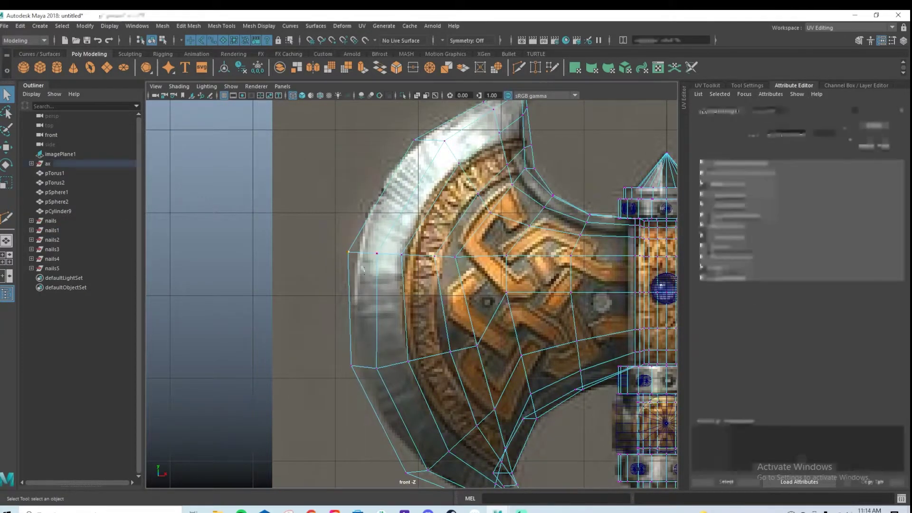
key(w)
scroll(521, 216, down, 5)
right_drag(521, 215, 575, 201)
click(575, 201)
Select the axe mesh and set symmetry to Object X
click(412, 219)
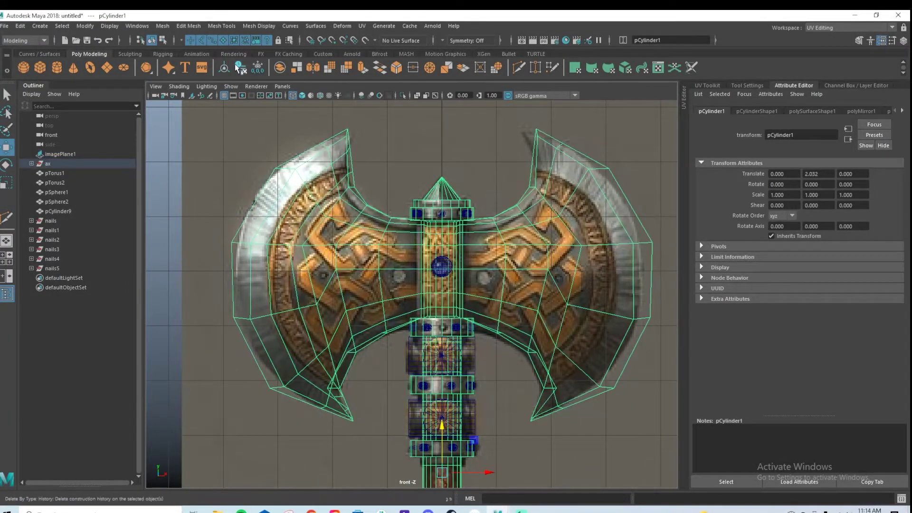
click(443, 40)
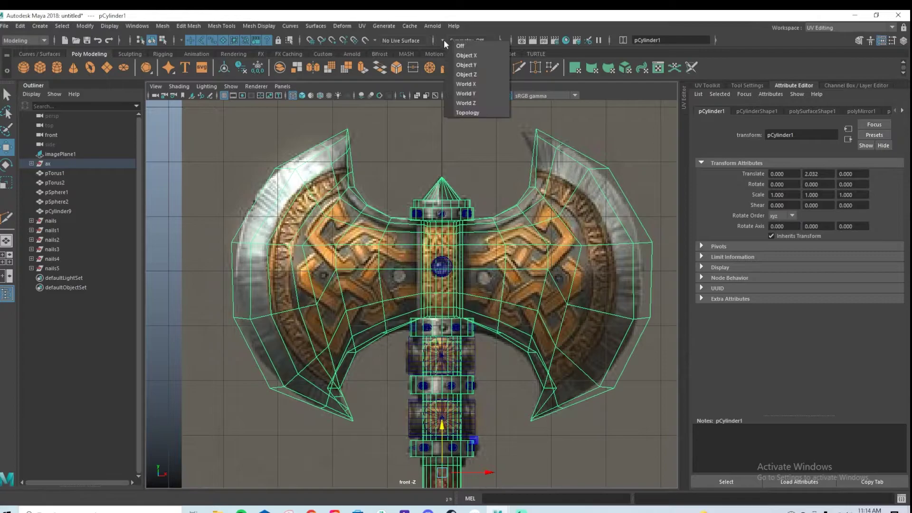
click(471, 55)
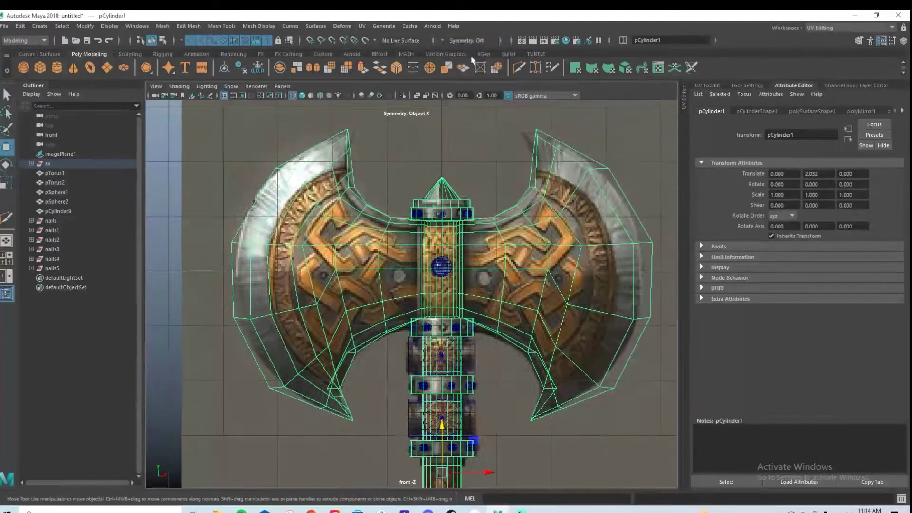
Switch the axe mesh to vertex editing and select the vertices at the left blade's upper outer corner
right_click(530, 189)
right_drag(529, 187, 506, 187)
click(526, 179)
click(530, 183)
drag(525, 180, 539, 193)
drag(334, 121, 363, 149)
drag(281, 160, 288, 175)
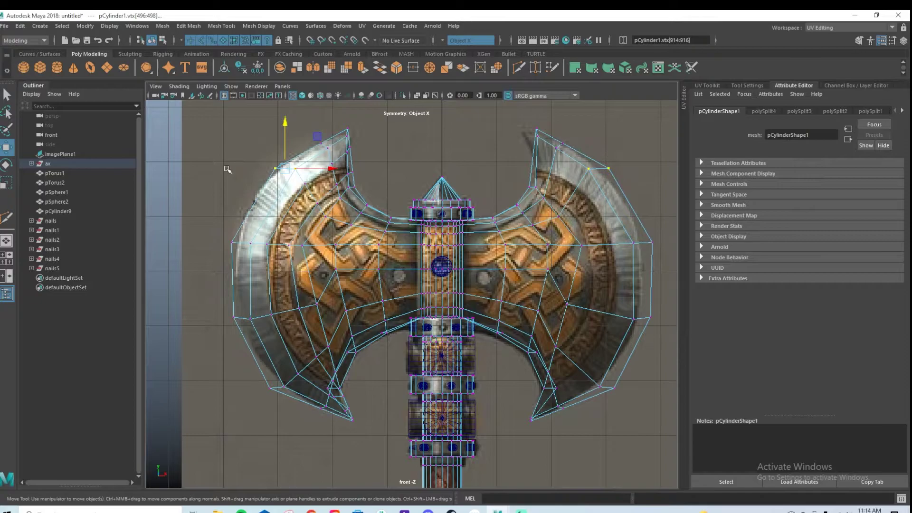
Move the left blade's upper and middle outer-edge vertices inward to follow the reference silhouette of the silver edge
click(274, 169)
scroll(303, 169, up, 3)
alt+middle_drag(303, 169, 404, 305)
drag(333, 243, 340, 244)
alt+middle_drag(291, 325, 301, 270)
drag(231, 286, 258, 305)
drag(267, 297, 268, 297)
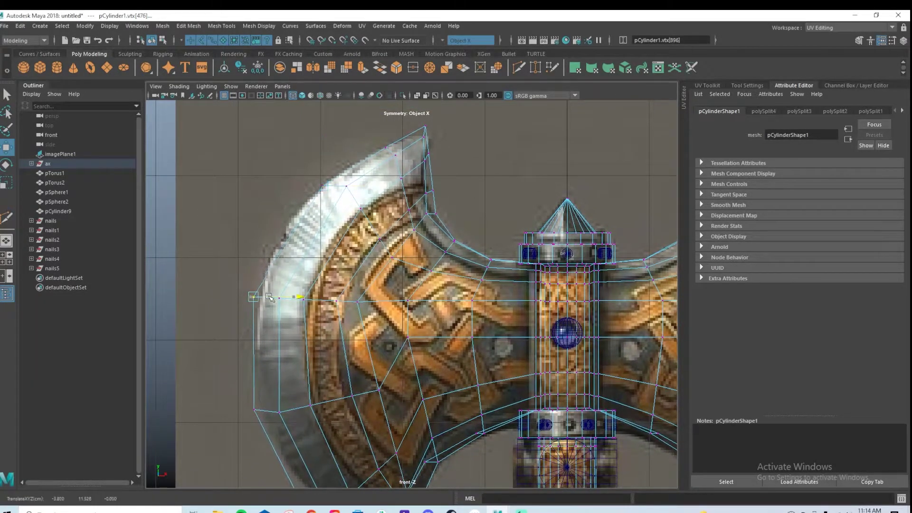
Move the left blade's lower outer corner vertex onto the silver edge's outline in the reference image
alt+middle_drag(275, 298, 266, 220)
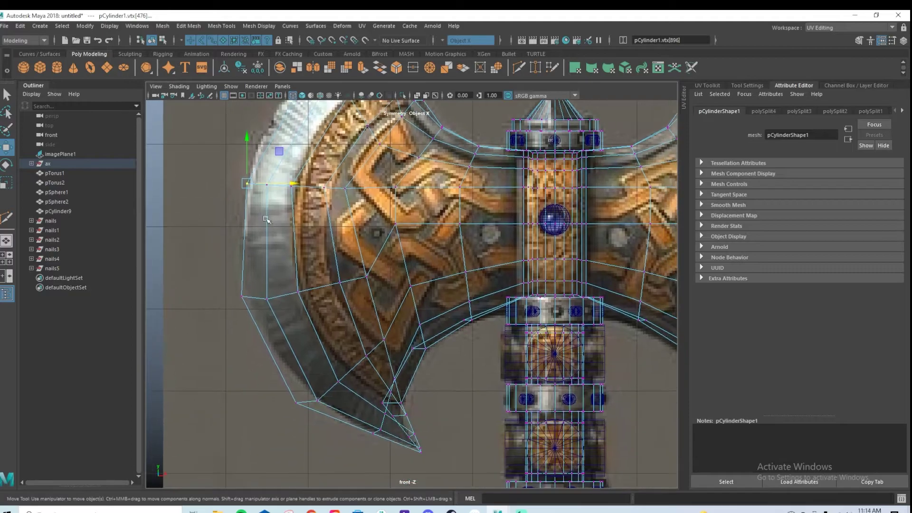
click(318, 400)
drag(319, 391, 337, 398)
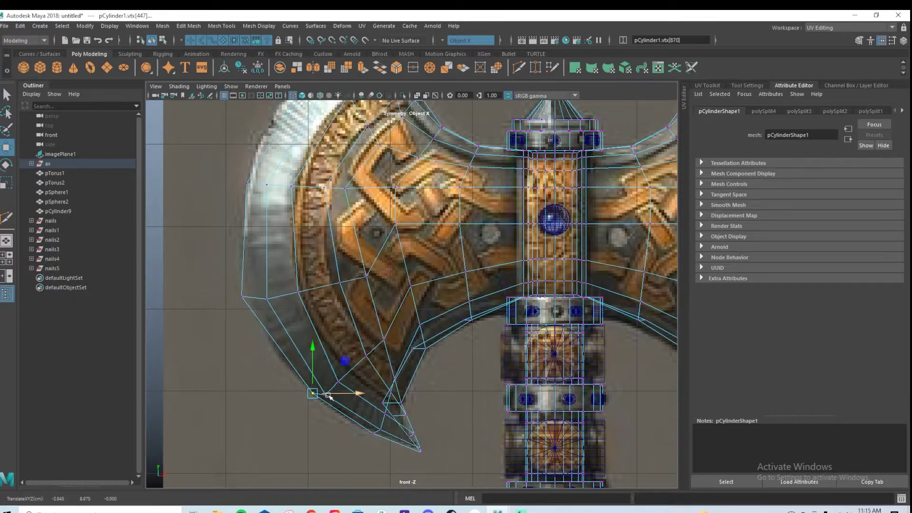
alt+middle_drag(401, 427, 372, 380)
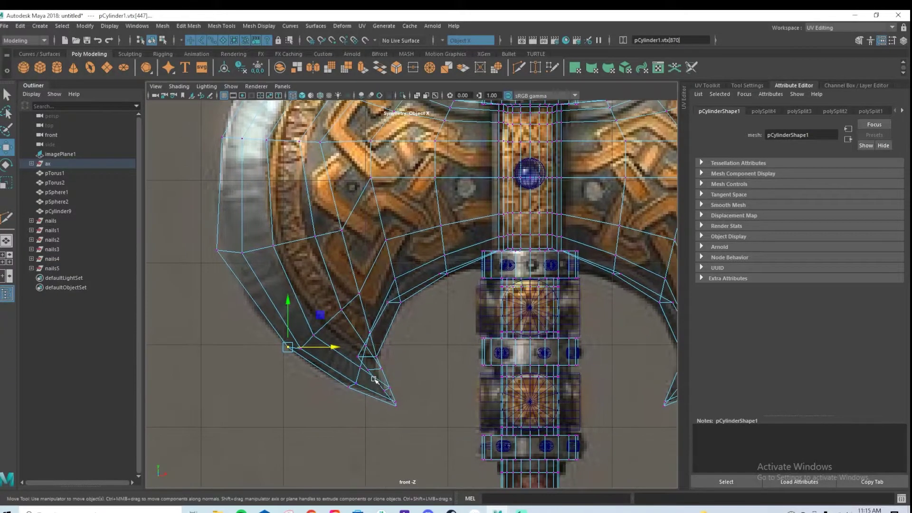
Check the blades' lower tips in the perspective view and against the reference in the front view
key(space)
key(space)
mouse_move(387, 346)
alt+mouse_down()
mouse_move(356, 347)
mouse_move(395, 332)
alt+mouse_up()
key(space)
key(space)
scroll(570, 317, down, 4)
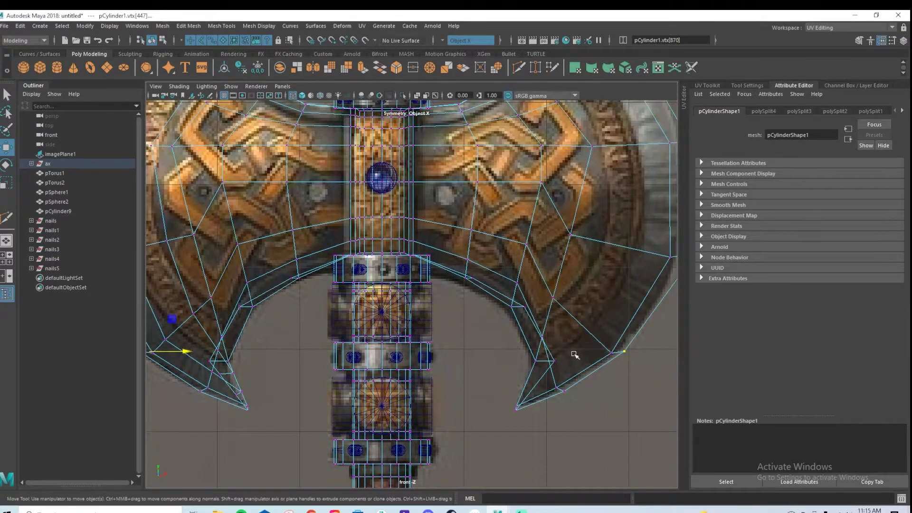
scroll(464, 352, up, 6)
scroll(466, 374, down, 6)
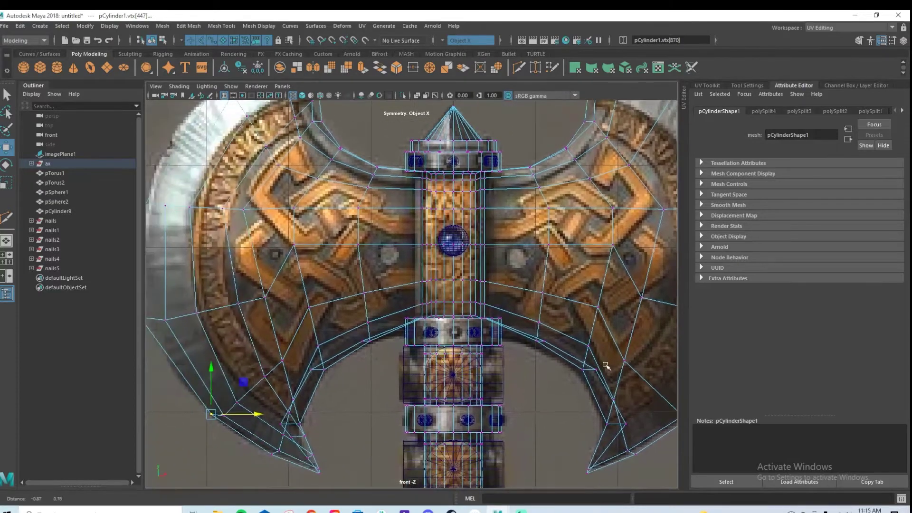
Select the vertices at the left blade's upper tip and lower them to match the tip in the reference
alt+middle_drag(521, 344, 532, 393)
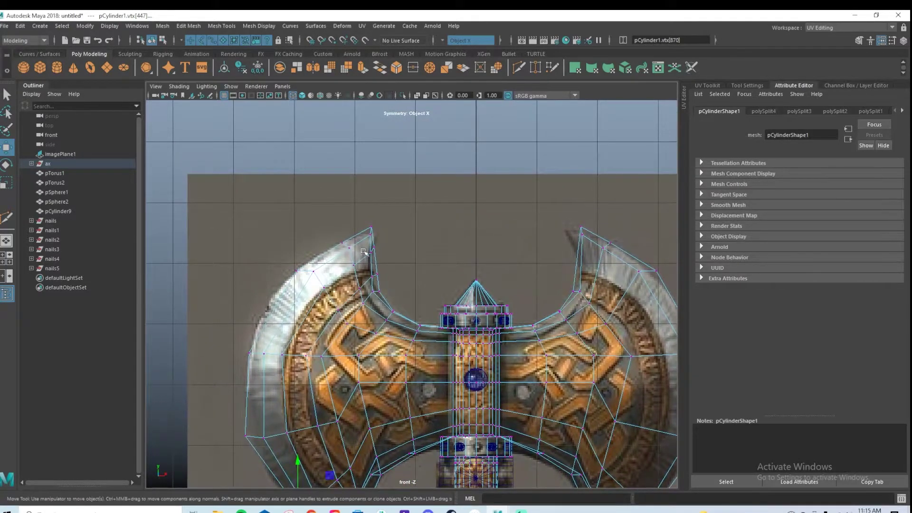
drag(386, 237, 385, 237)
drag(375, 201, 395, 241)
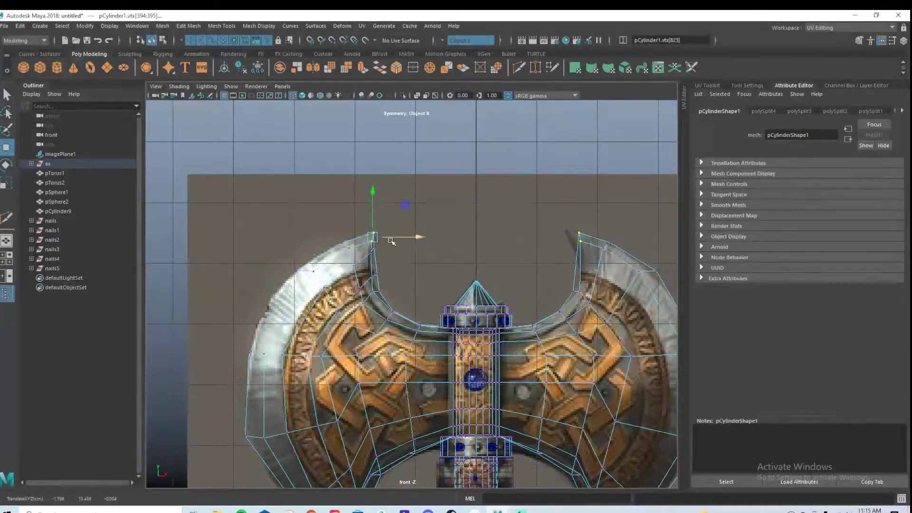
alt+middle_drag(468, 312, 465, 209)
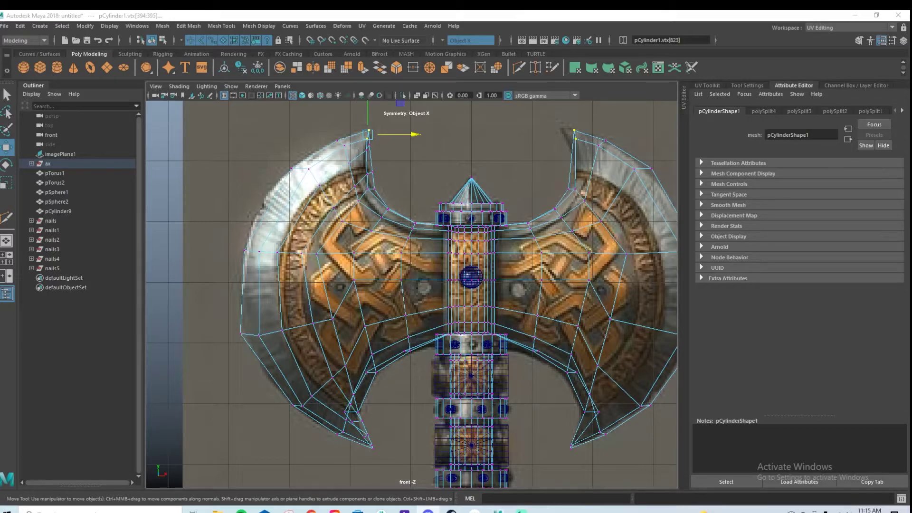
Move the border vertex below the left blade's upper tip onto the upper end of the ornament band
click(333, 208)
scroll(357, 134, up, 5)
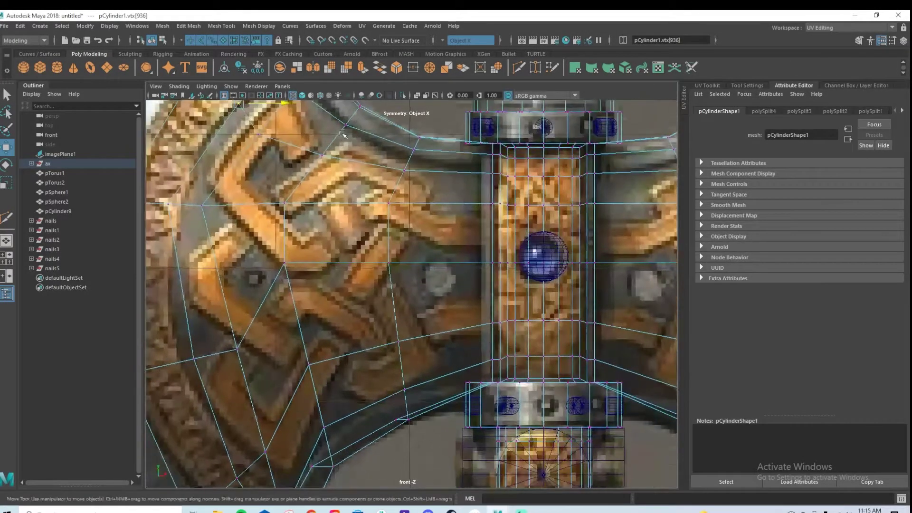
alt+middle_drag(358, 136, 503, 349)
scroll(420, 192, up, 2)
drag(418, 165, 425, 181)
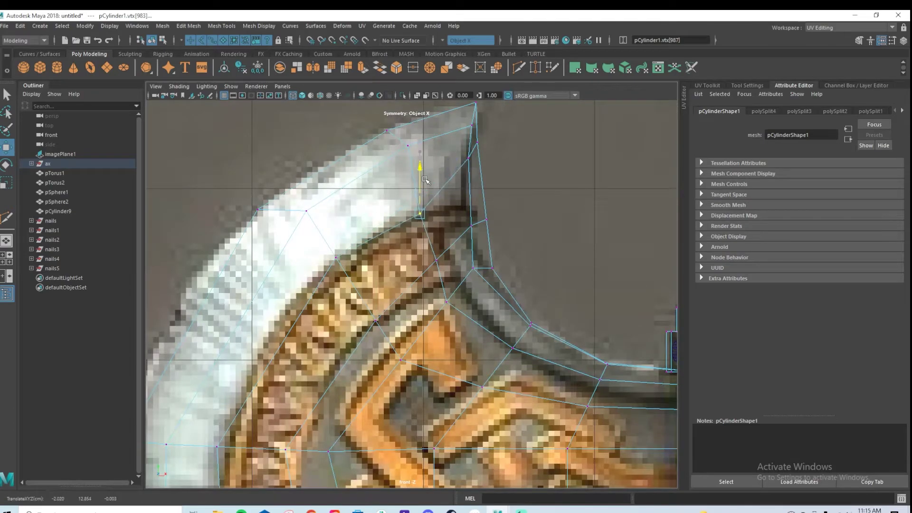
Adjust the inner-edge vertex just below the left blade's upper tip and check the blade in perspective
drag(462, 154, 473, 163)
drag(469, 129, 481, 151)
key(space)
key(space)
alt+drag(520, 299, 454, 307)
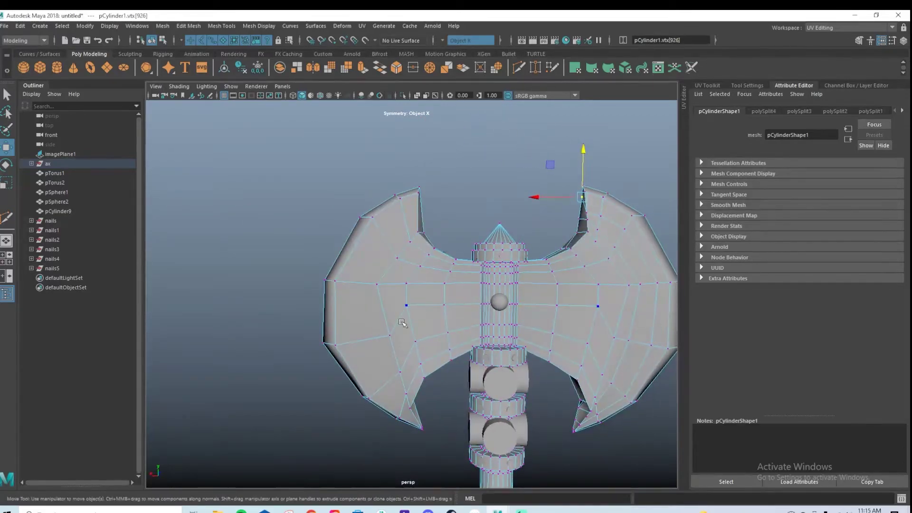
Move the left blade's mid-height border vertex inward onto the outer edge of the ornament band
key(space)
key(space)
scroll(430, 297, down, 8)
scroll(430, 297, up, 6)
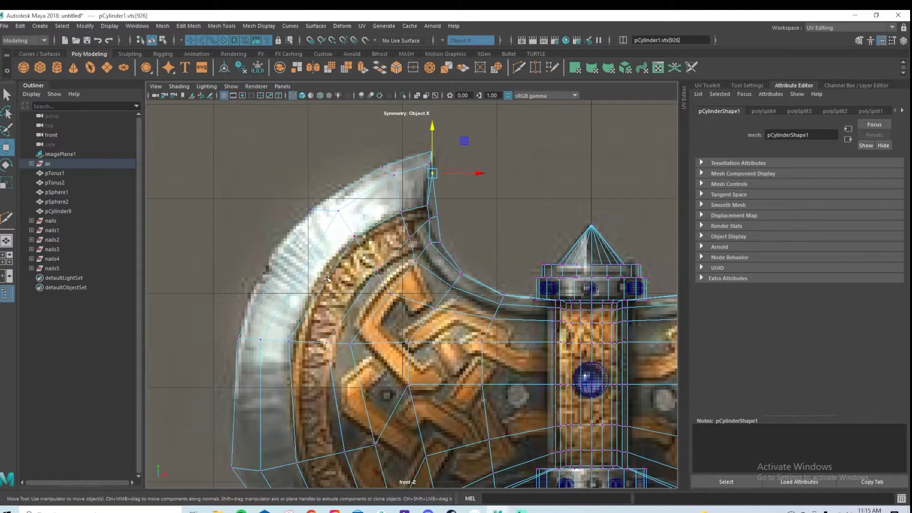
alt+middle_drag(327, 277, 379, 237)
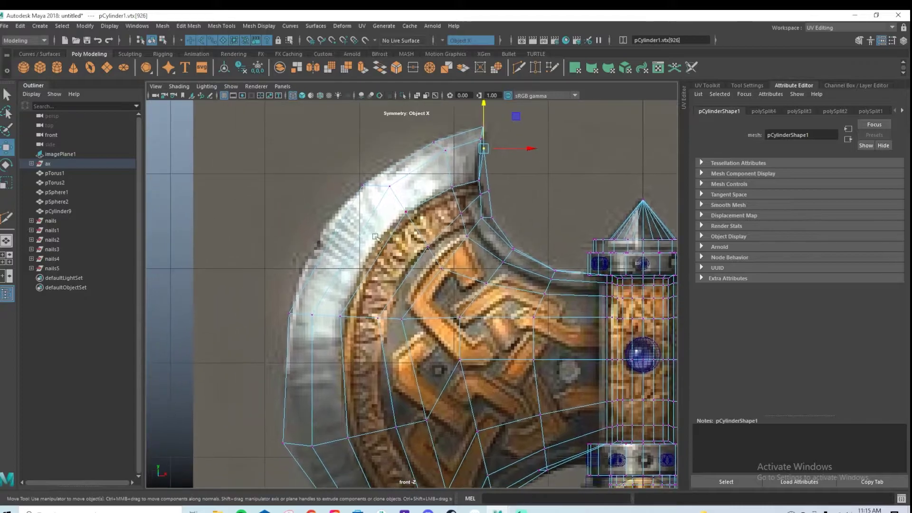
click(341, 317)
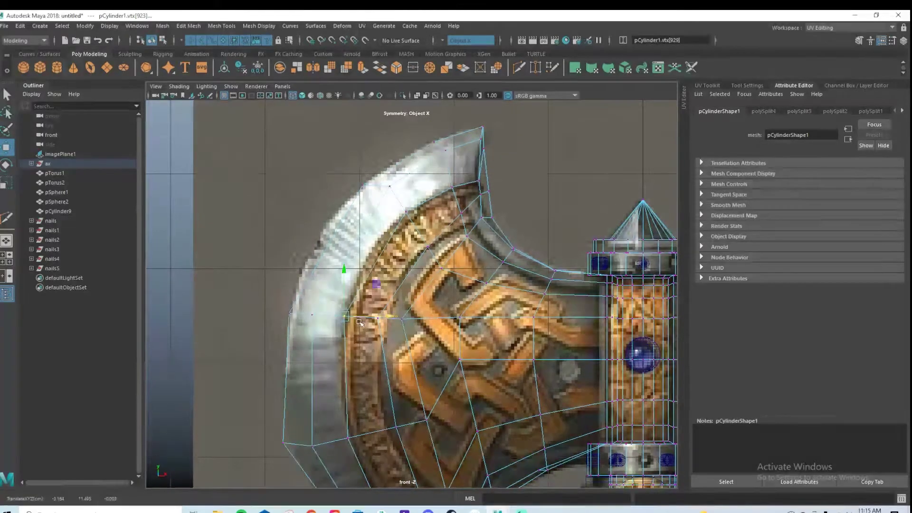
alt+middle_drag(352, 439, 334, 346)
Move the left blade's lower border vertex onto the ornament band's outer edge near the lower corner
alt+middle_drag(378, 404, 348, 295)
click(344, 335)
drag(347, 315, 349, 305)
drag(364, 328, 374, 329)
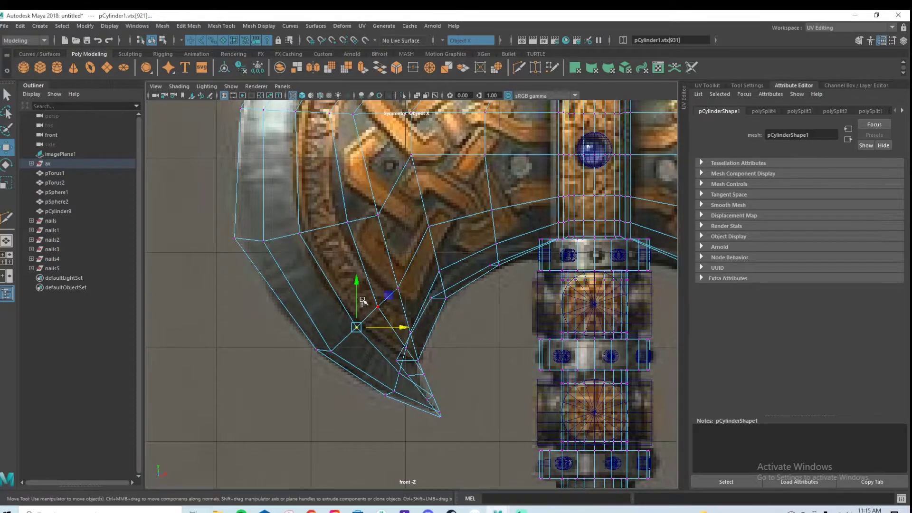
click(352, 320)
click(359, 324)
right_click(359, 324)
right_drag(359, 328, 312, 252)
scroll(351, 333, up, 2)
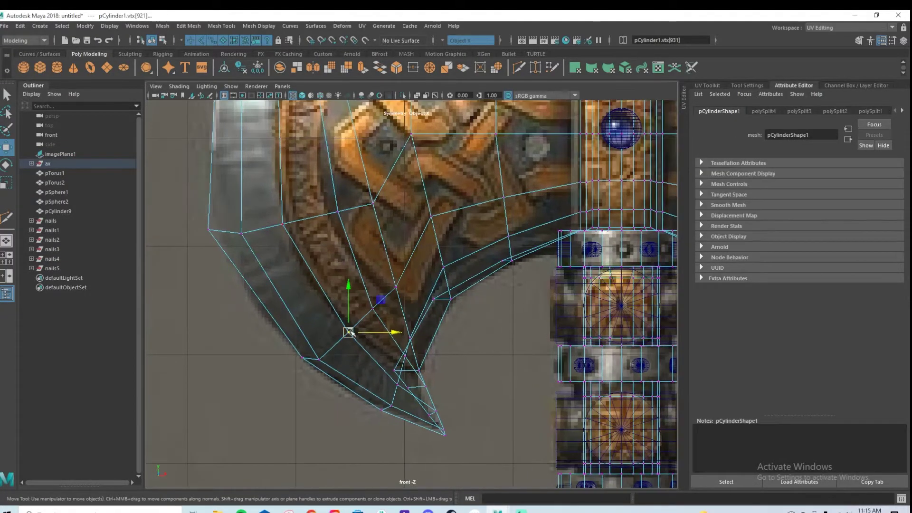
Raise the border vertex near the left blade's lower tip to the lower end of the ornament band
drag(410, 400, 405, 336)
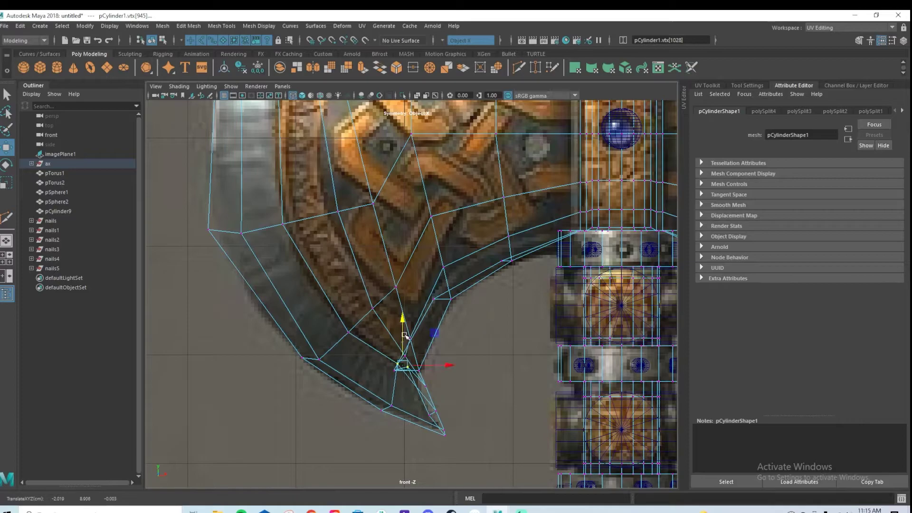
key(ctrl+z)
scroll(511, 405, up, 3)
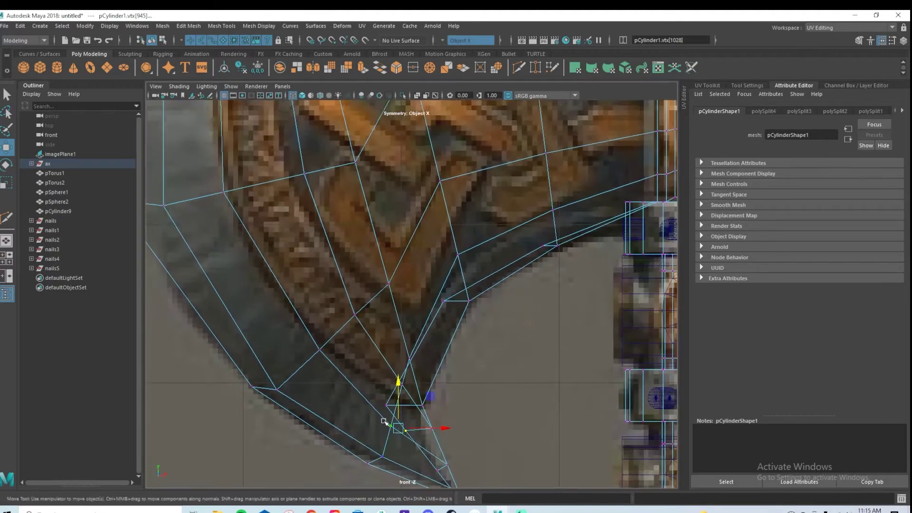
drag(396, 411, 401, 378)
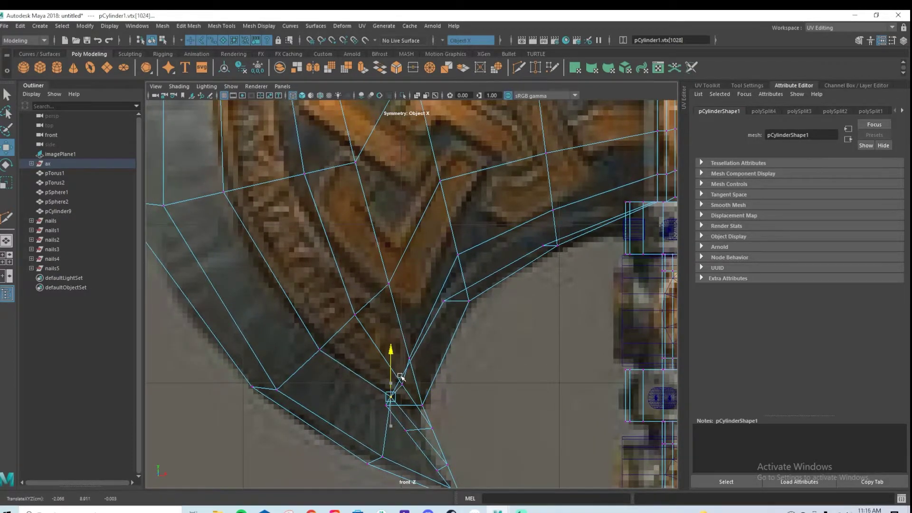
Adjust the thickness-edge vertex at the notch above the blade's lower tip in the perspective view
key(space)
key(space)
alt+drag(425, 388, 380, 354)
scroll(404, 354, up, 4)
alt+middle_drag(424, 363, 416, 256)
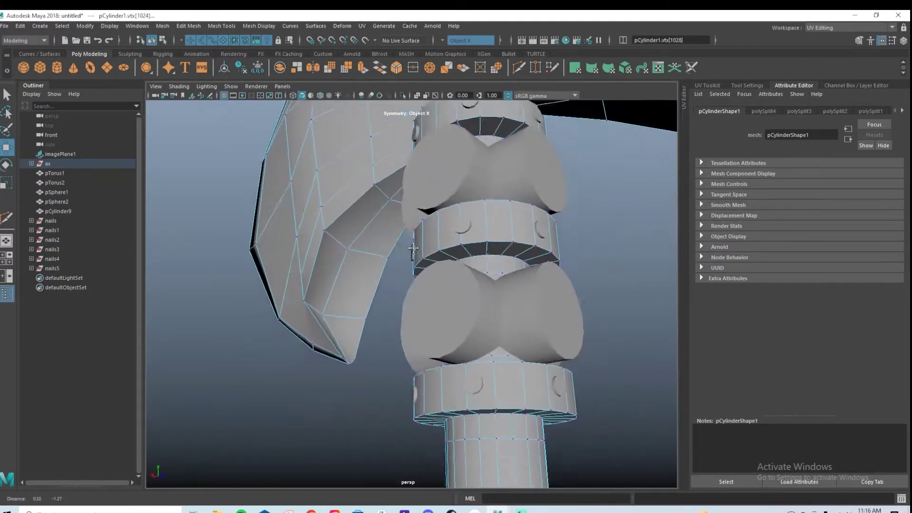
alt+drag(416, 256, 407, 288)
click(332, 329)
alt+drag(332, 330, 400, 388)
drag(350, 371, 407, 333)
click(445, 332)
key(ctrl+z)
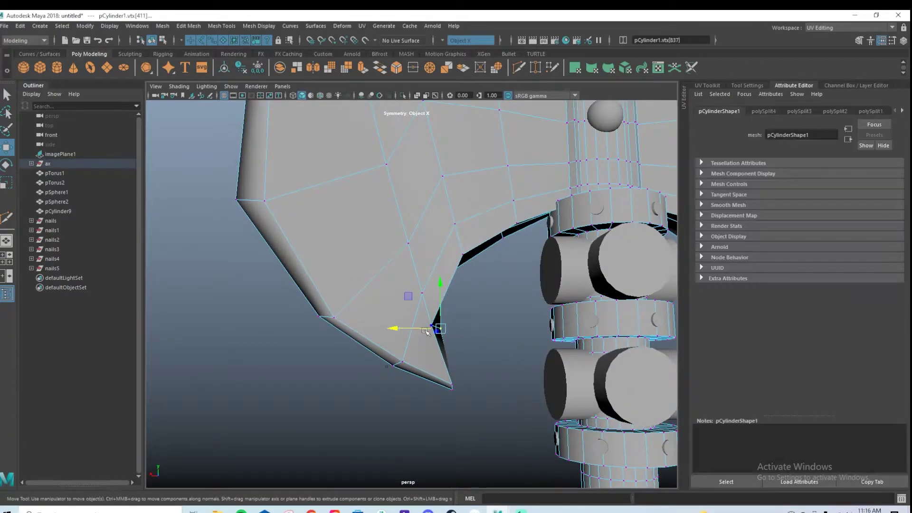
click(410, 333)
key(ctrl+z)
drag(426, 328, 492, 297)
Select the underside vertex on the blade's lower curve beside the handle and check its alignment
click(472, 305)
click(475, 207)
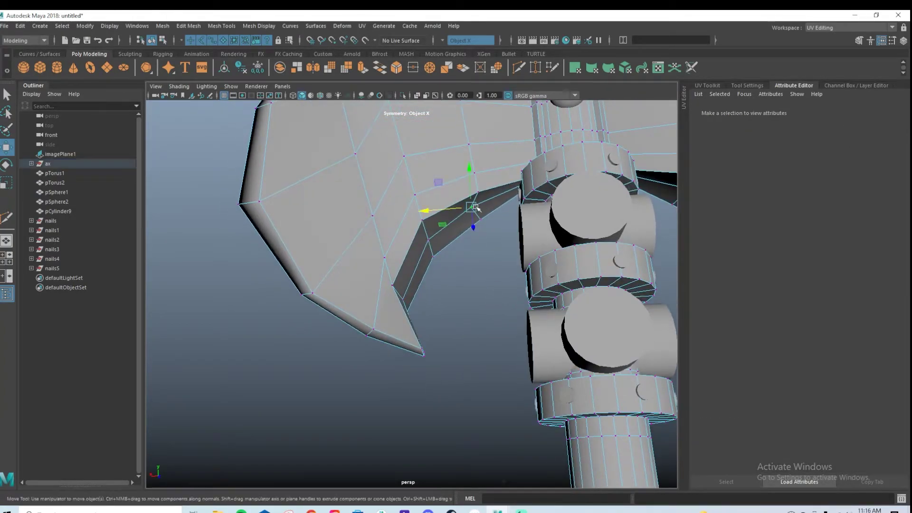
click(476, 208)
alt+drag(477, 208, 464, 296)
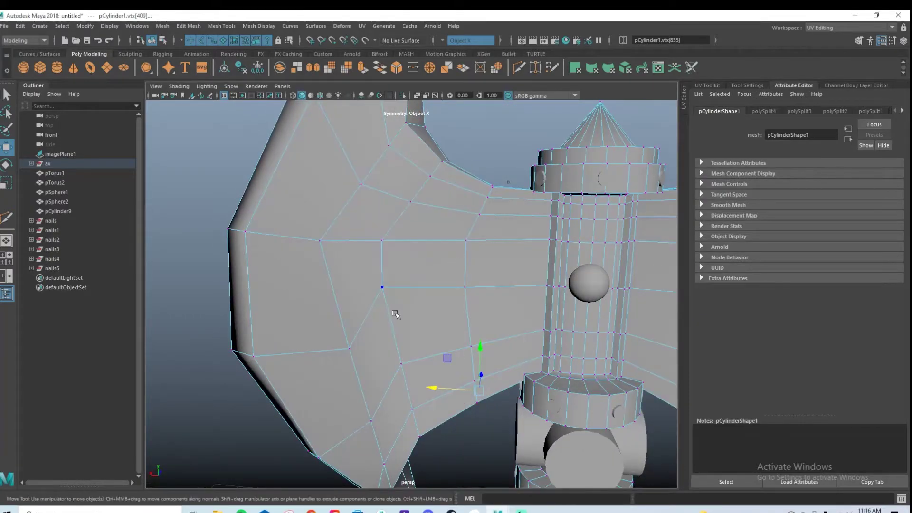
Insert three edge loops with Multi-Cut across the blades, one each through the lower, middle and upper outer segments
key(space)
key(space)
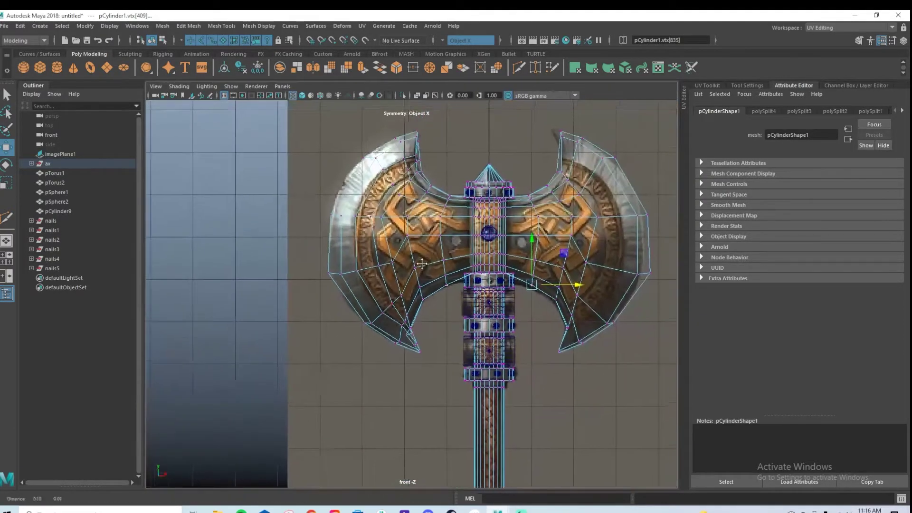
alt+middle_drag(426, 260, 381, 280)
alt+right_drag(381, 281, 422, 291)
shift+right_drag(356, 273, 311, 272)
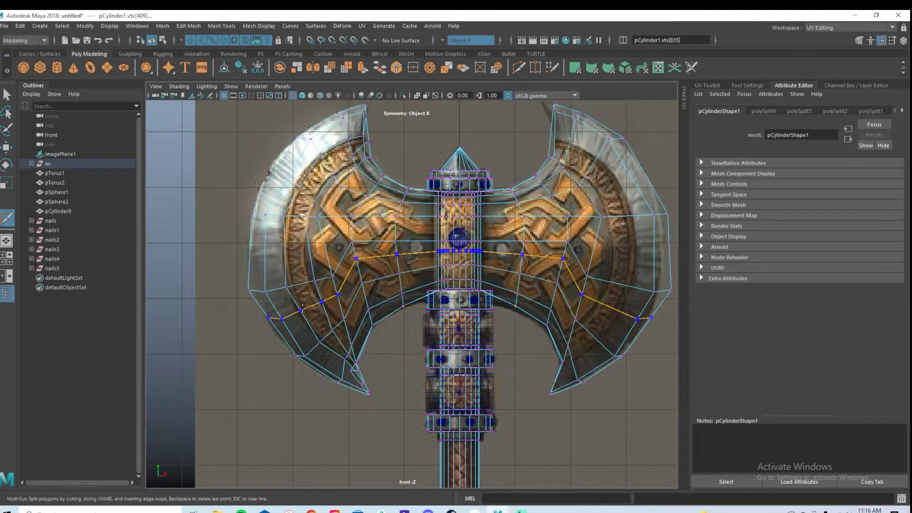
ctrl+click(303, 314)
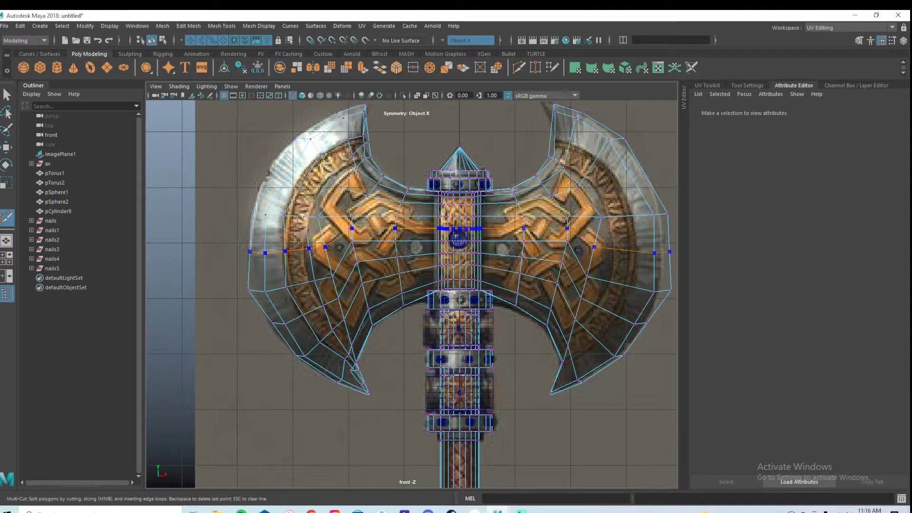
key(q)
Move the new loops' upper, middle and lower vertices onto the outer border of the left blade's ornament band
scroll(299, 219, up, 10)
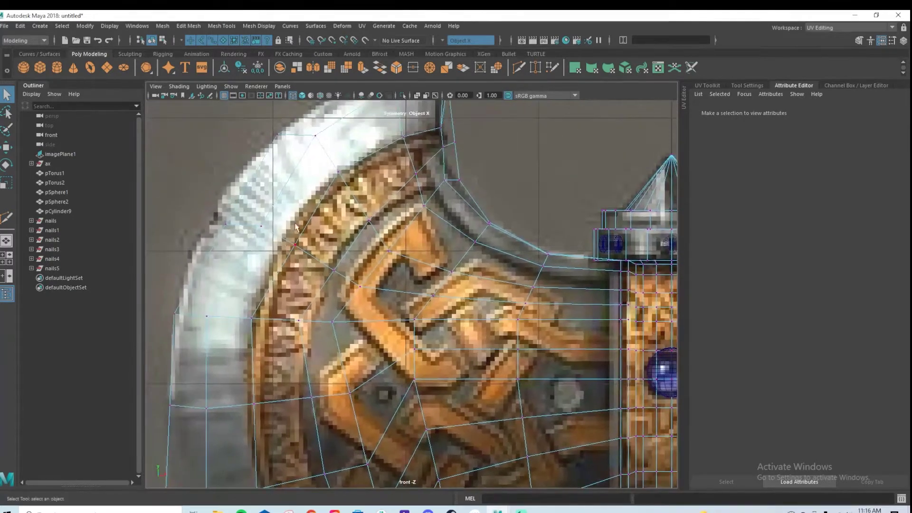
click(294, 244)
key(w)
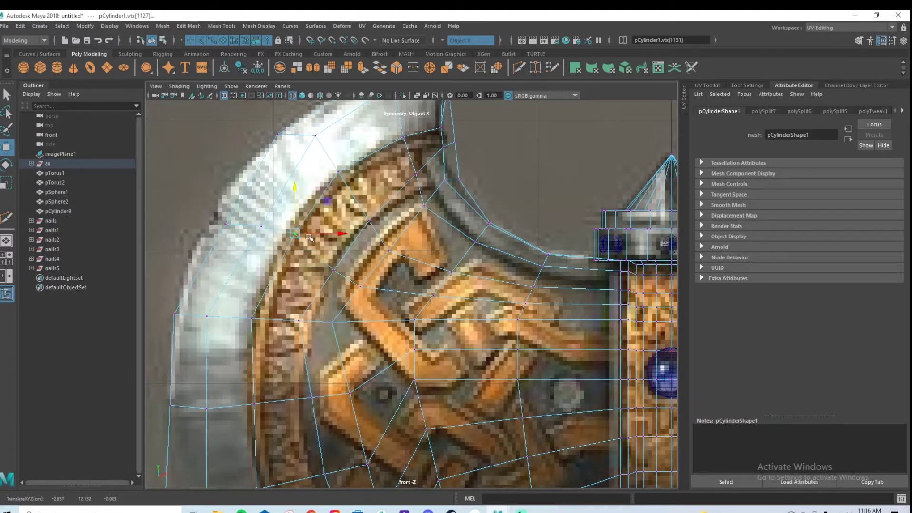
alt+middle_drag(258, 398, 269, 304)
drag(274, 321, 275, 321)
drag(286, 310, 282, 309)
alt+middle_drag(313, 471, 294, 319)
drag(277, 296, 306, 311)
alt+right_drag(396, 321, 389, 305)
mouse_move(389, 304)
alt+middle_down()
mouse_move(411, 409)
mouse_move(386, 365)
alt+middle_up()
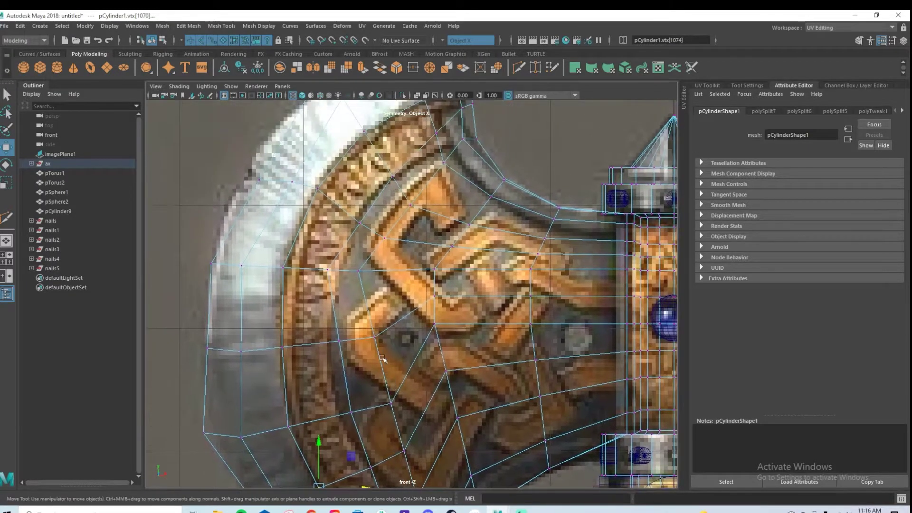
Move the upper inner-border vertices of the left blade's ornament band onto its inner edge in the reference
alt+middle_drag(389, 201, 364, 258)
alt+right_drag(364, 259, 423, 203)
drag(427, 181, 444, 183)
drag(429, 153, 429, 167)
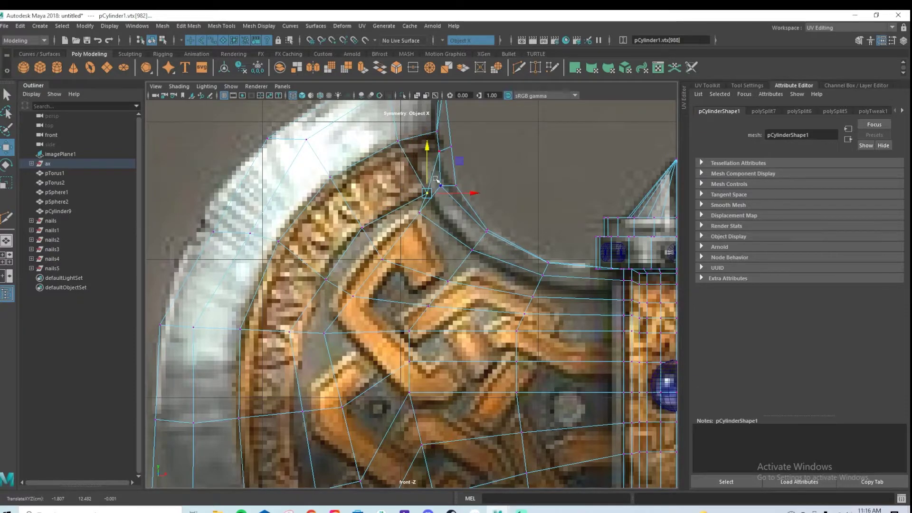
drag(362, 208, 363, 210)
drag(318, 269, 336, 288)
Shift the middle inner-border vertices of the left blade's ornament band to follow its curve in the reference
alt+middle_drag(290, 346, 295, 309)
drag(288, 281, 331, 301)
alt+middle_drag(331, 301, 338, 218)
click(315, 294)
drag(333, 294, 327, 293)
alt+middle_drag(317, 362, 310, 298)
click(321, 306)
drag(337, 308, 329, 308)
alt+middle_drag(335, 322, 321, 280)
Reposition the vertices at the lower inner end of the left blade's ornament band to follow the reference curve
click(349, 387)
drag(352, 372, 400, 361)
click(399, 428)
drag(413, 391, 431, 392)
click(392, 450)
drag(392, 439, 429, 409)
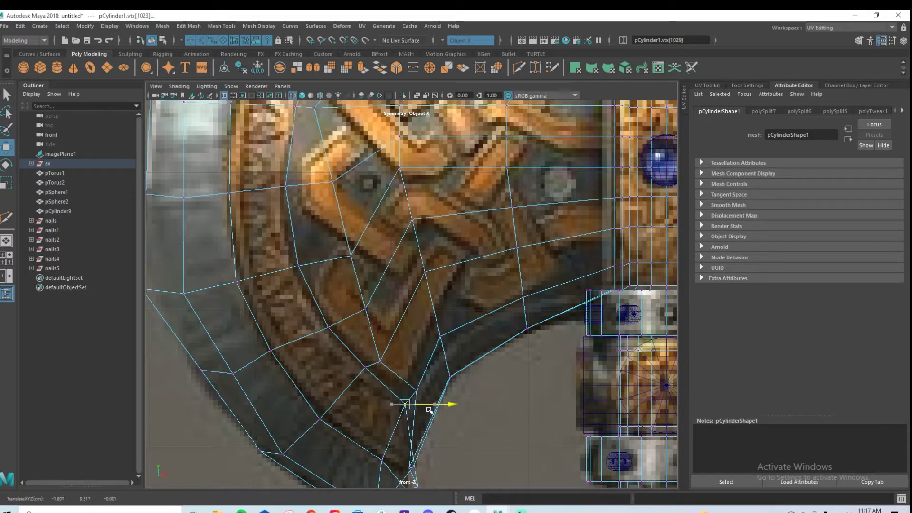
alt+middle_drag(411, 428, 404, 347)
Raise the thickness-edge vertex at the notch above the blade's lower tip and inspect the neighbouring vertices in perspective
key(space)
key(space)
alt+middle_drag(476, 342, 401, 248)
alt+drag(403, 249, 475, 309)
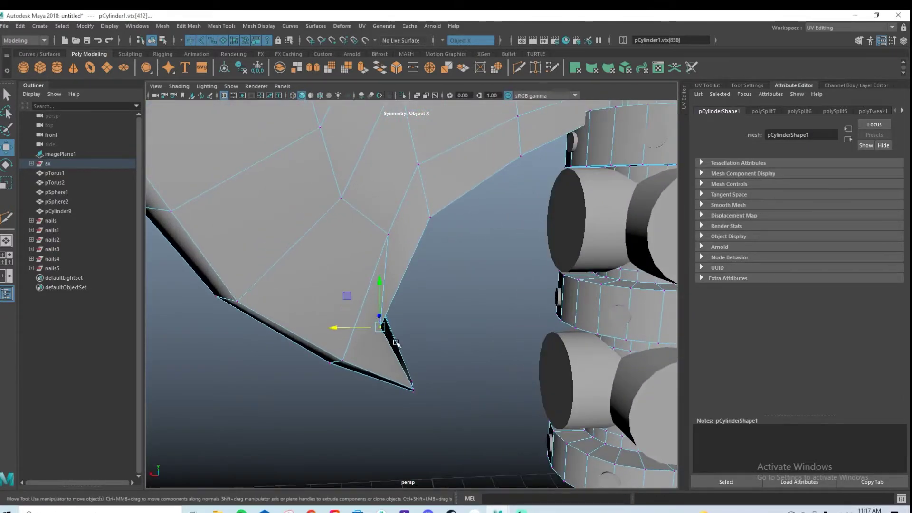
mouse_move(380, 291)
mouse_down()
mouse_move(380, 265)
mouse_move(380, 280)
mouse_up()
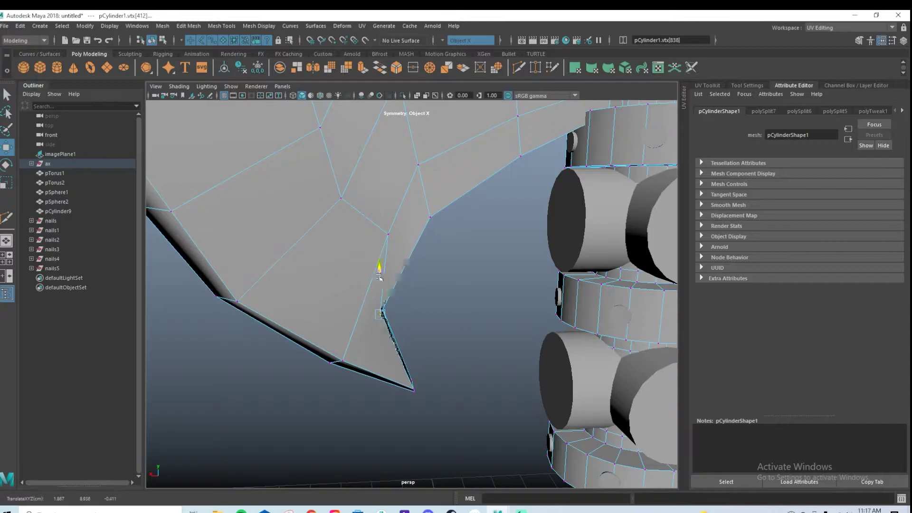
click(428, 301)
alt+drag(428, 301, 297, 295)
click(255, 309)
alt+drag(304, 331, 416, 394)
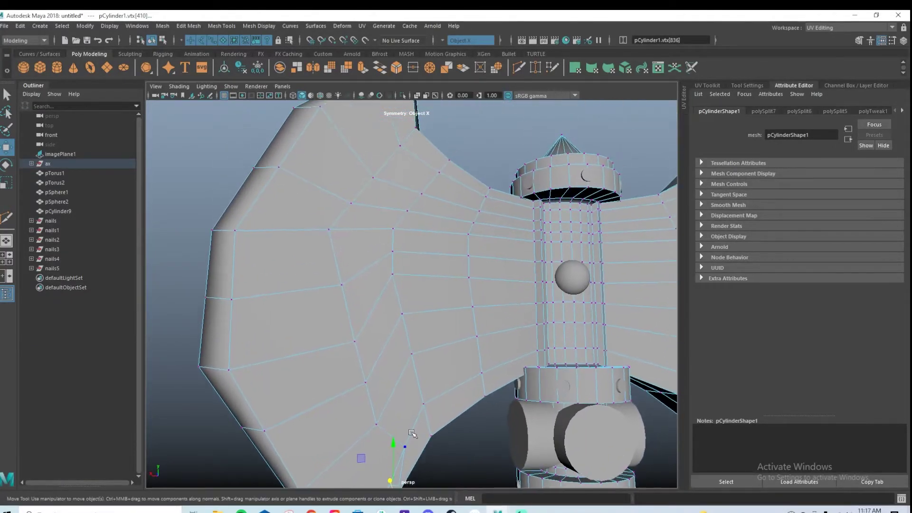
Try to raise the vertices at the notch above the left blade's lower tip to follow the reference
alt+drag(412, 433, 397, 340)
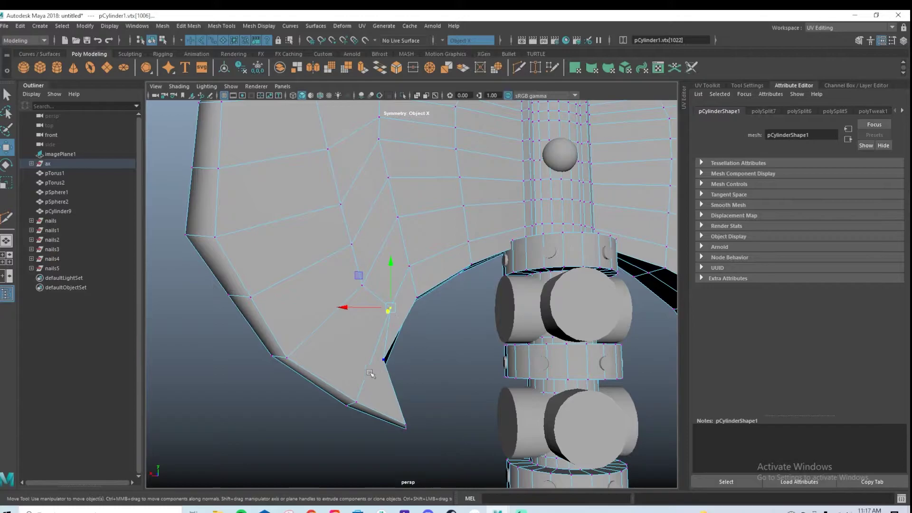
key(space)
key(space)
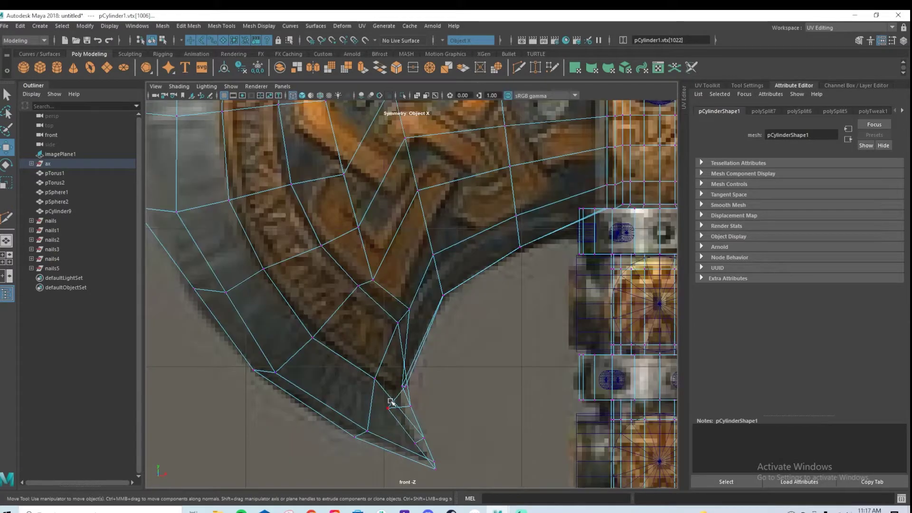
key(space)
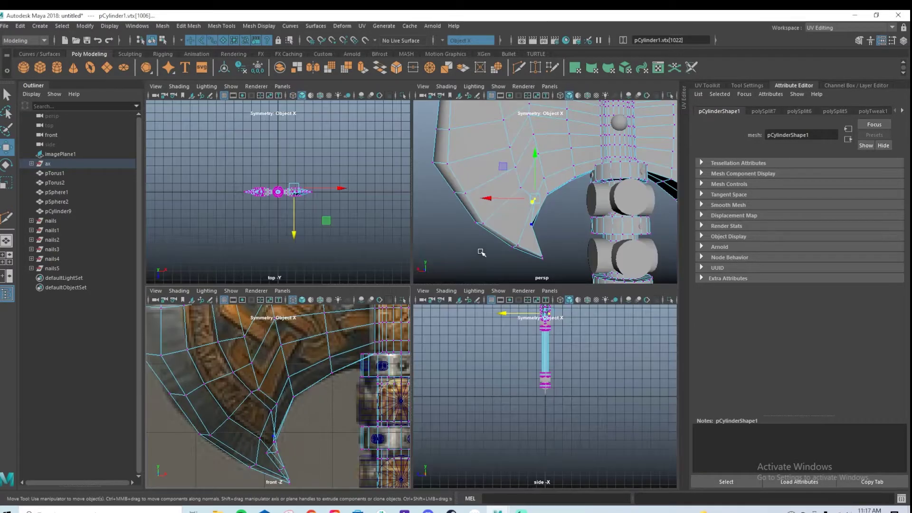
key(space)
scroll(427, 354, up, 3)
alt+middle_drag(428, 354, 362, 306)
key(space)
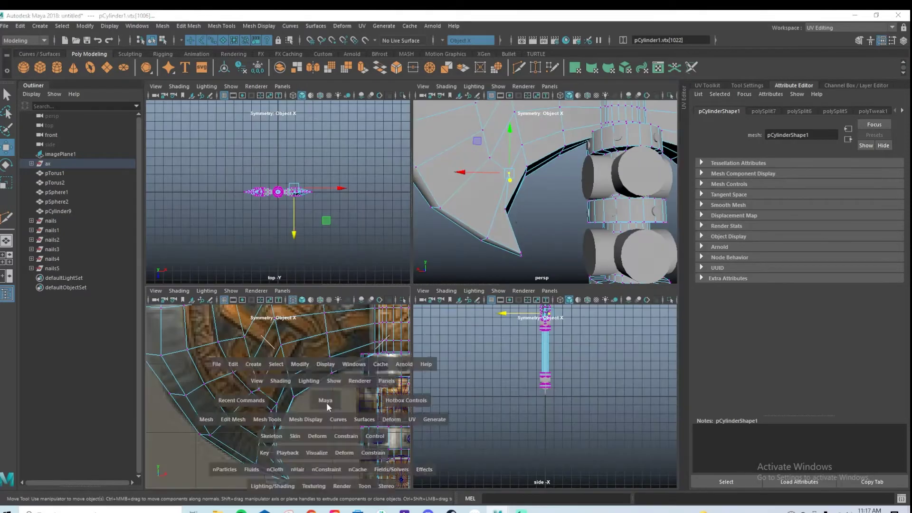
drag(426, 405, 422, 369)
drag(446, 405, 428, 399)
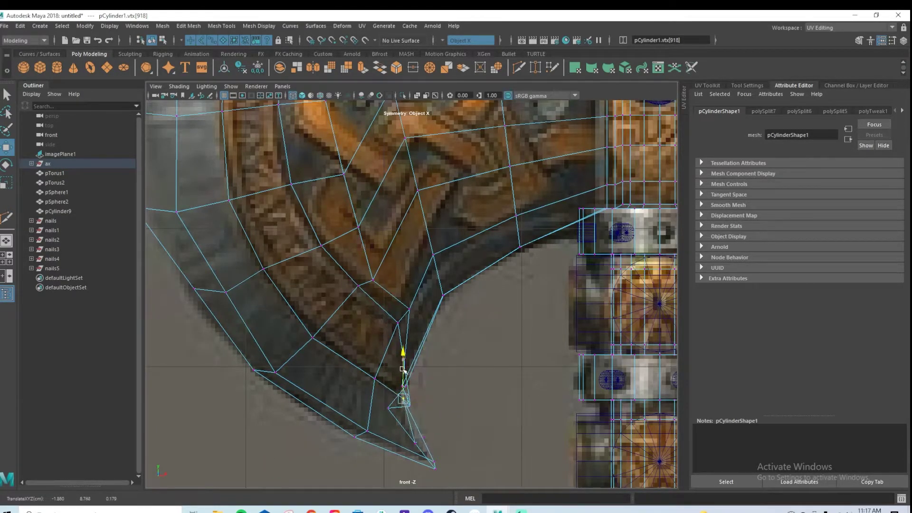
scroll(399, 369, down, 3)
key(space)
key(space)
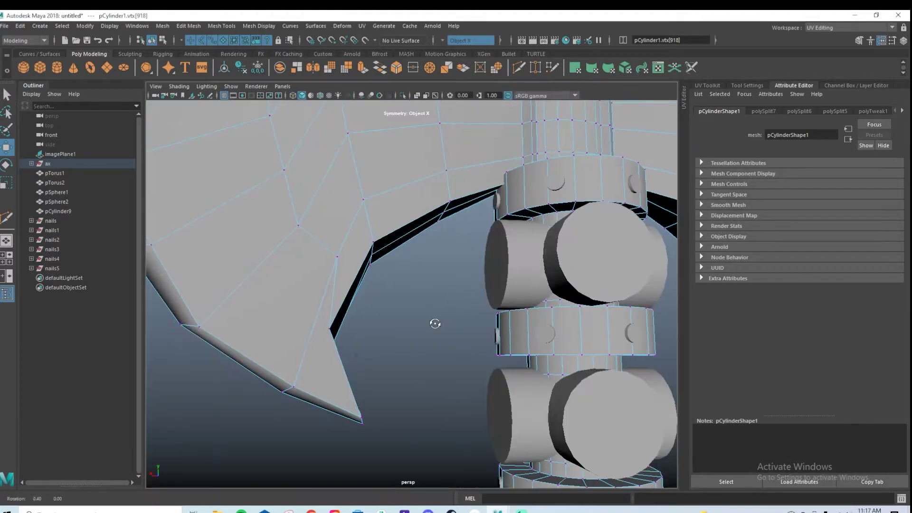
Inspect the left blade's lower notch in perspective and undo the last vertex moves there
alt+drag(434, 322, 423, 326)
key(ctrl+z)
click(297, 339)
scroll(364, 328, down, 5)
alt+drag(365, 328, 531, 311)
scroll(635, 332, up, 5)
alt+drag(635, 333, 549, 275)
scroll(522, 367, up, 4)
alt+middle_drag(307, 345, 551, 266)
key(ctrl+z)
key(ctrl+z)
key(ctrl+z)
Select the thickness-edge vertex at the left blade's lower notch and turn symmetry off
alt+drag(342, 340, 388, 371)
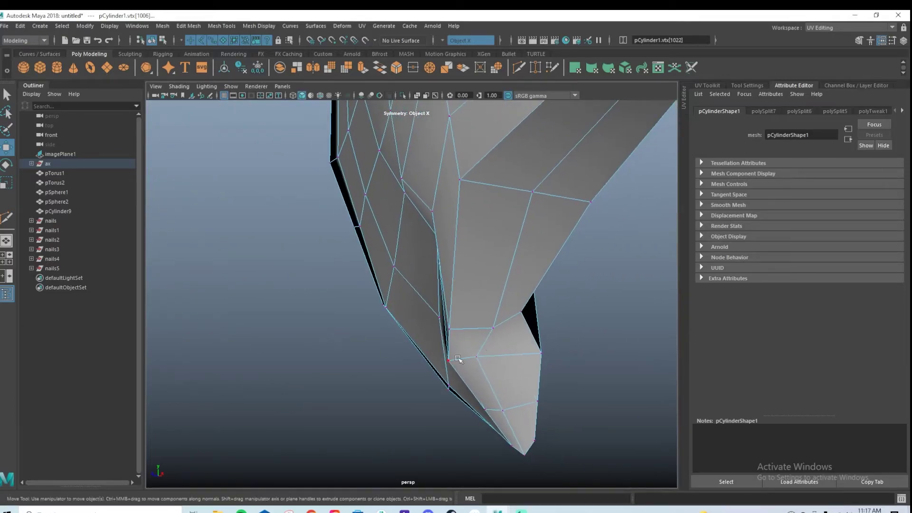
click(458, 358)
scroll(546, 346, down, 10)
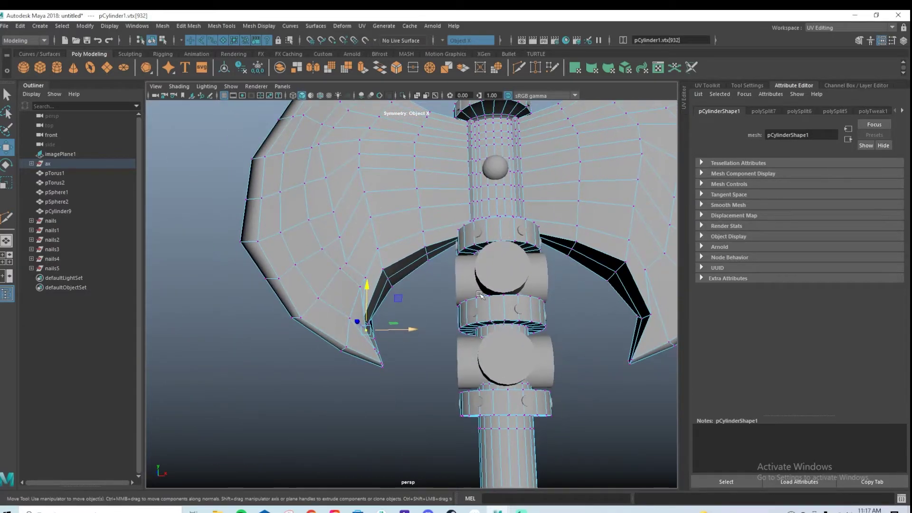
click(445, 40)
click(458, 47)
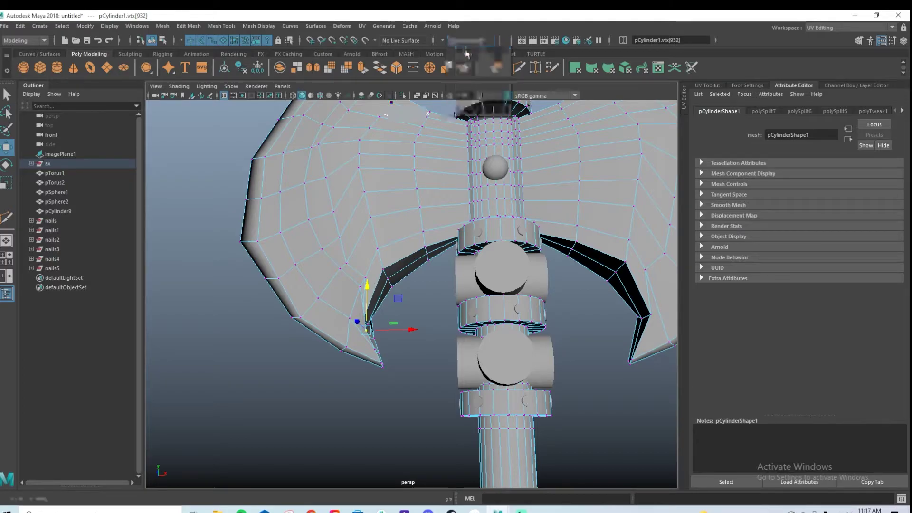
Reposition the front-side vertices of the left blade's lower notch individually and compare them with the front reference
scroll(438, 325, up, 5)
alt+drag(439, 324, 438, 248)
click(320, 258)
drag(317, 268, 396, 301)
drag(314, 287, 361, 240)
click(306, 240)
alt+drag(330, 279, 317, 331)
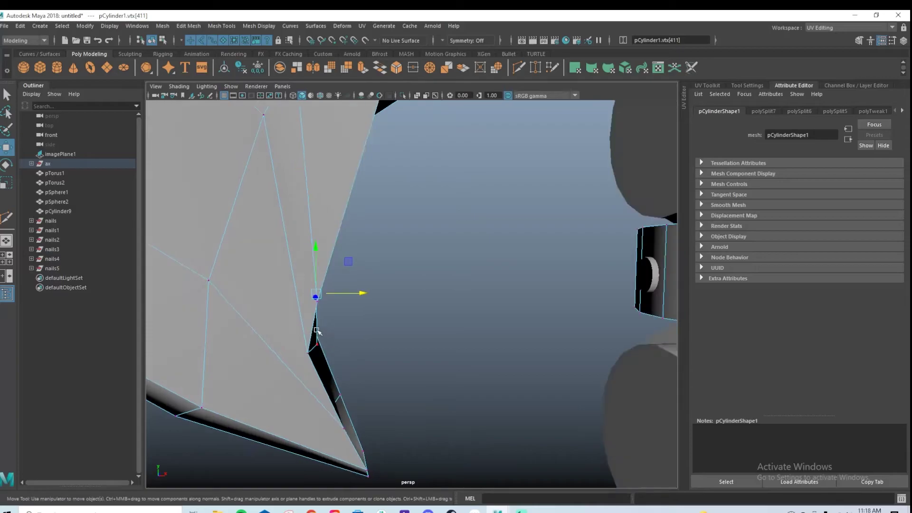
key(space)
key(space)
scroll(380, 328, up, 4)
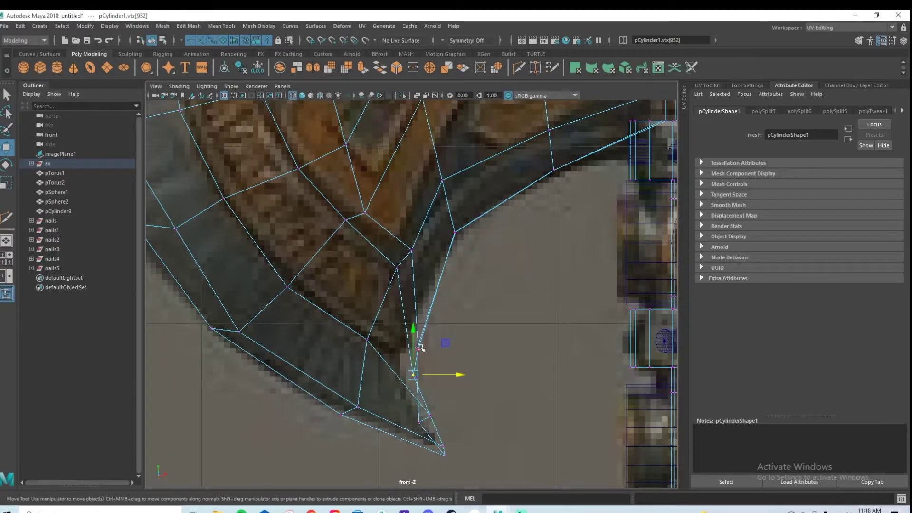
key(space)
key(space)
Raise the neighbouring thickness-edge vertices at the left blade's lower notch and shift them sideways to line up
mouse_move(432, 310)
alt+mouse_down()
mouse_move(407, 309)
mouse_move(435, 301)
alt+mouse_up()
drag(308, 257, 327, 220)
drag(336, 264, 342, 264)
click(304, 344)
drag(302, 322, 306, 283)
drag(336, 315, 344, 316)
alt+drag(332, 348, 287, 352)
click(328, 340)
drag(329, 308, 330, 281)
Shift the rear-side vertices of the left blade's lower notch horizontally to align them with the front side
alt+drag(391, 318, 410, 345)
click(472, 351)
alt+drag(472, 354, 477, 397)
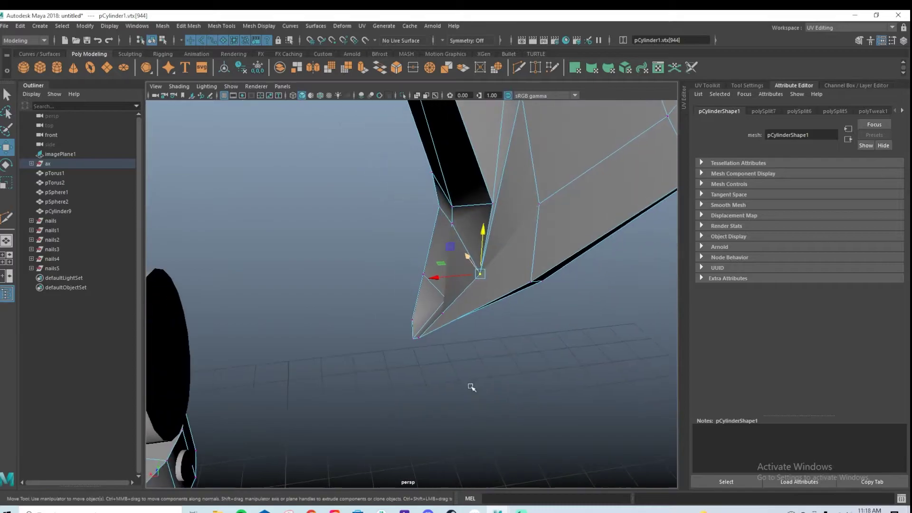
drag(457, 276, 443, 278)
alt+drag(460, 283, 552, 289)
drag(354, 252, 327, 250)
click(359, 205)
mouse_move(267, 226)
alt+mouse_down()
mouse_move(300, 251)
mouse_move(269, 240)
alt+mouse_up()
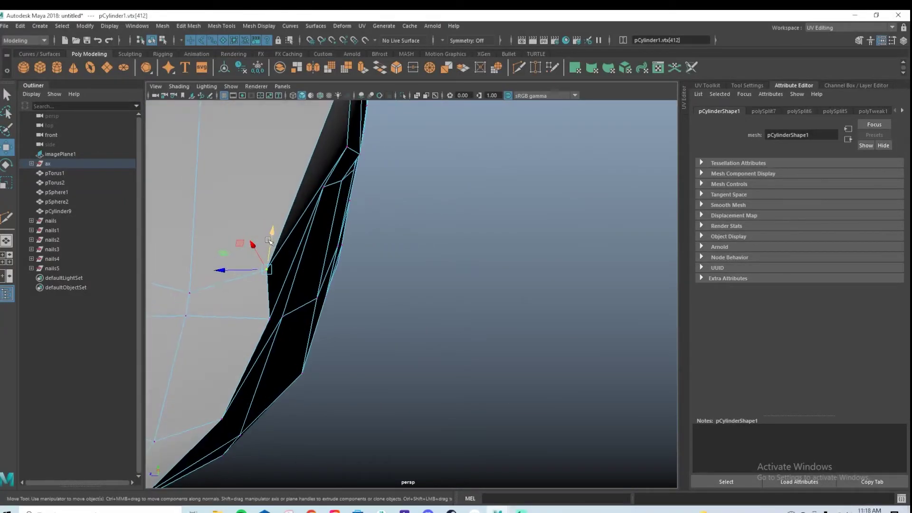
alt+drag(197, 240, 430, 335)
Shift the border vertex near the upper inner end of the left blade's ornament band toward the blade's inner edge
key(space)
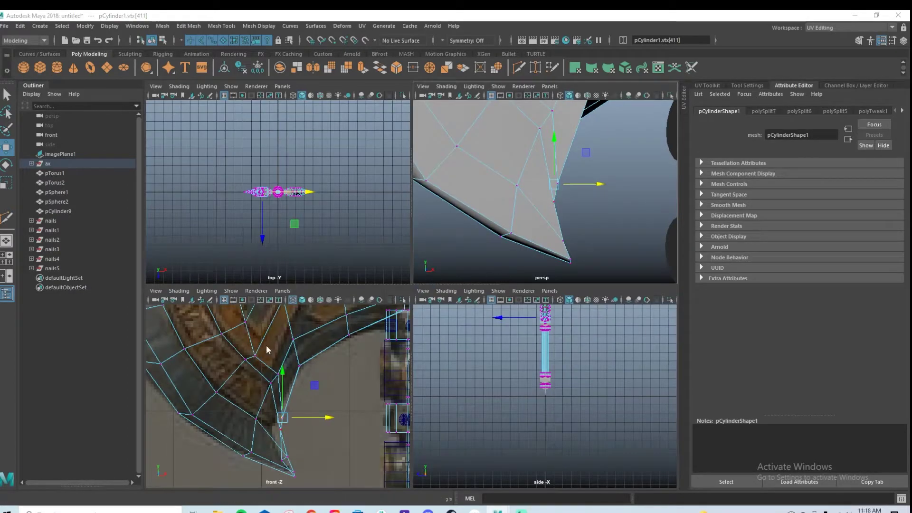
key(space)
scroll(402, 247, down, 3)
scroll(401, 246, up, 5)
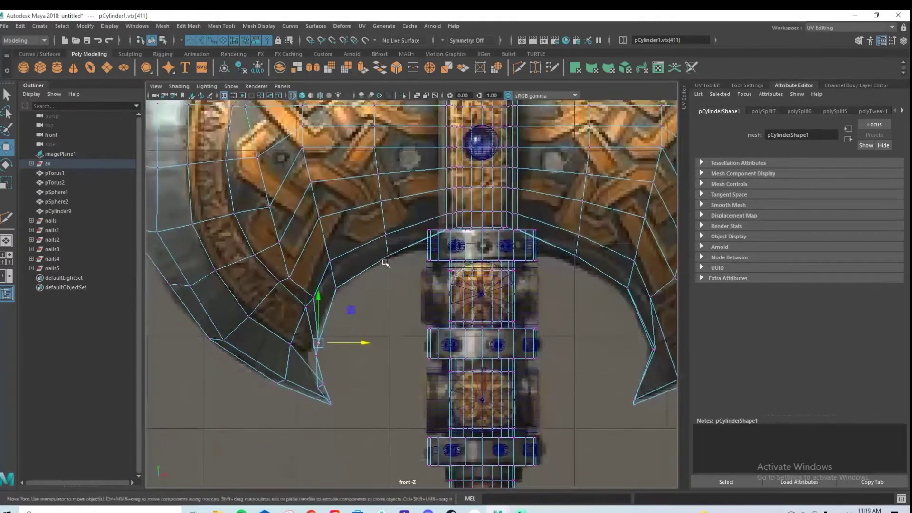
scroll(406, 257, up, 4)
scroll(406, 258, down, 4)
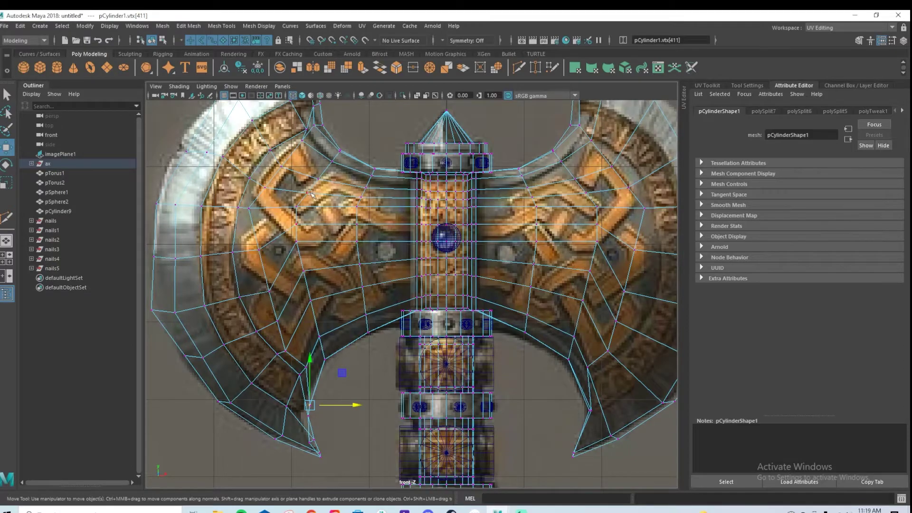
scroll(311, 193, up, 6)
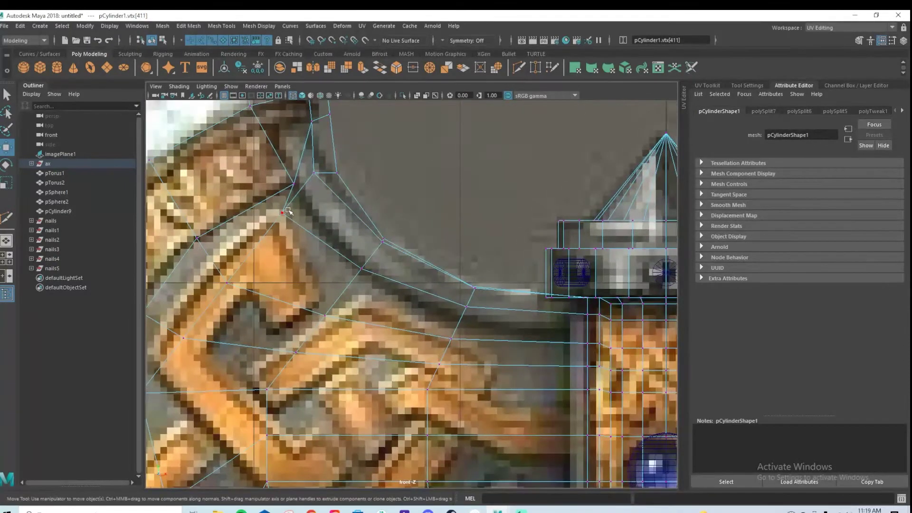
drag(311, 215, 334, 213)
alt+middle_drag(353, 295, 369, 191)
alt+middle_drag(401, 430, 411, 176)
alt+middle_drag(447, 398, 452, 241)
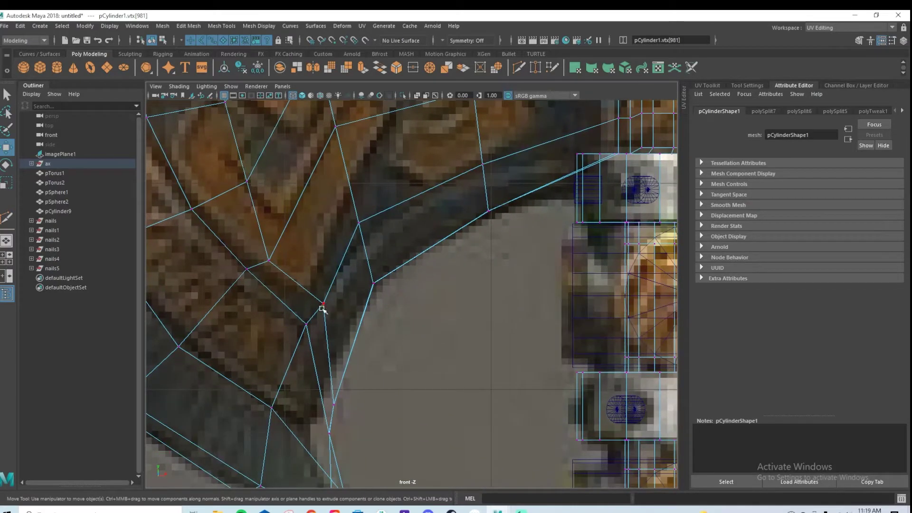
Raise the vertices on the left blade's lower inner edge above the notch to follow the reference curve
drag(341, 371, 336, 336)
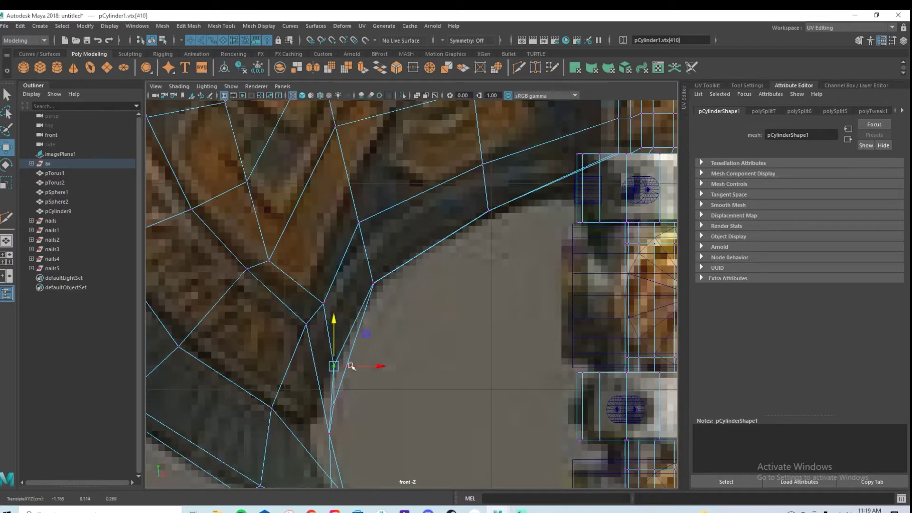
key(ctrl+z)
drag(353, 421, 340, 334)
click(329, 432)
drag(330, 413, 327, 385)
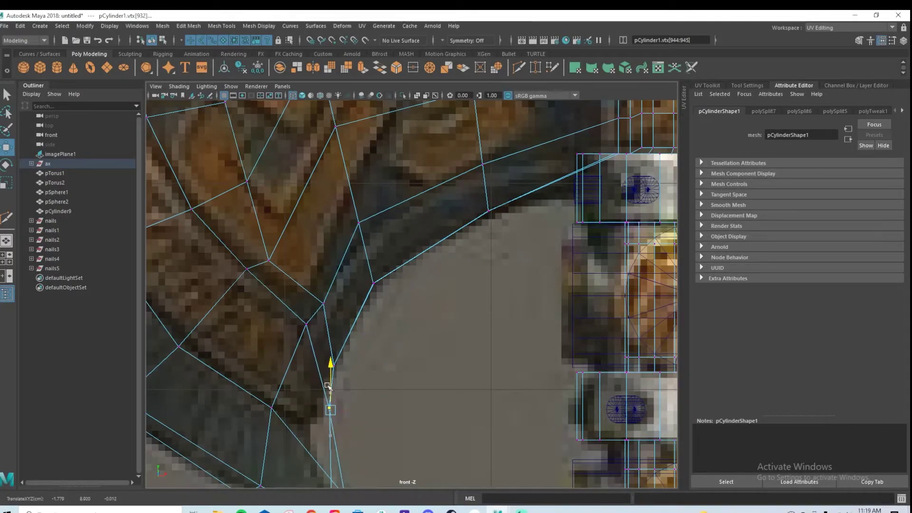
Move the vertices just above the left blade's lower tip onto the reference outline and check the shape in perspective
alt+middle_drag(328, 406, 364, 353)
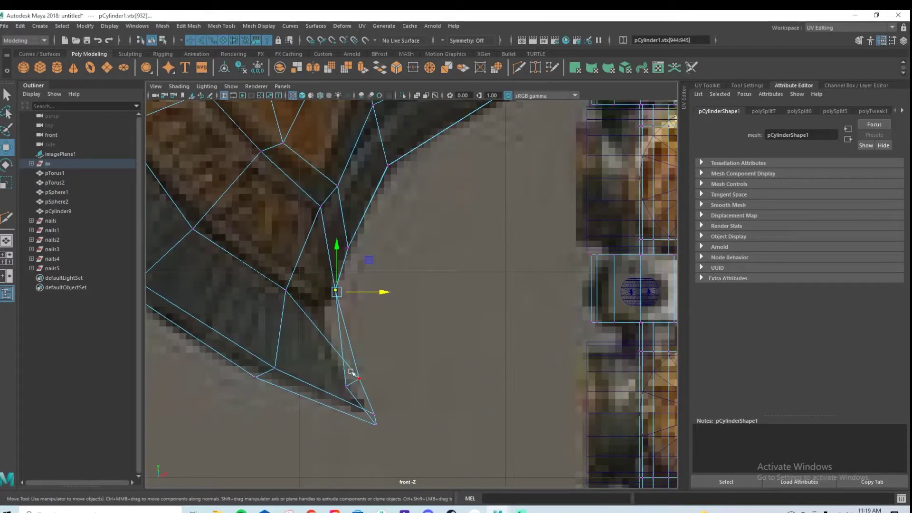
drag(367, 380, 357, 372)
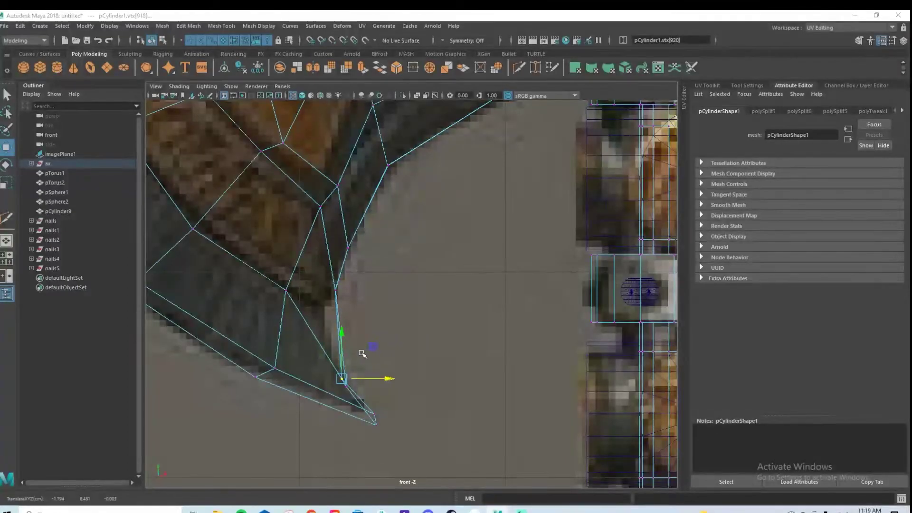
key(space)
key(space)
alt+right_drag(482, 315, 423, 321)
mouse_move(422, 321)
alt+mouse_down()
mouse_move(380, 321)
mouse_move(407, 326)
alt+mouse_up()
key(space)
key(space)
scroll(432, 314, down, 5)
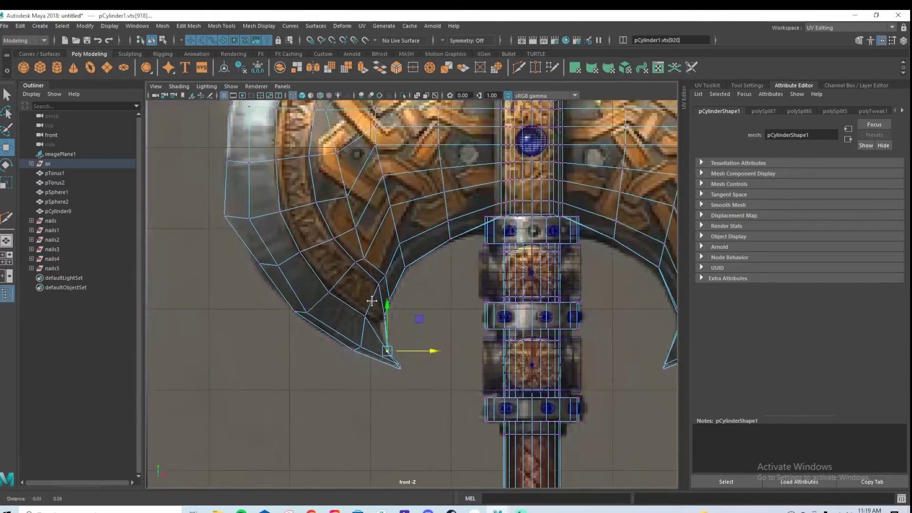
Switch to face selection and select the front faces of the left blade's ornament band
scroll(356, 328, up, 2)
right_click(365, 173)
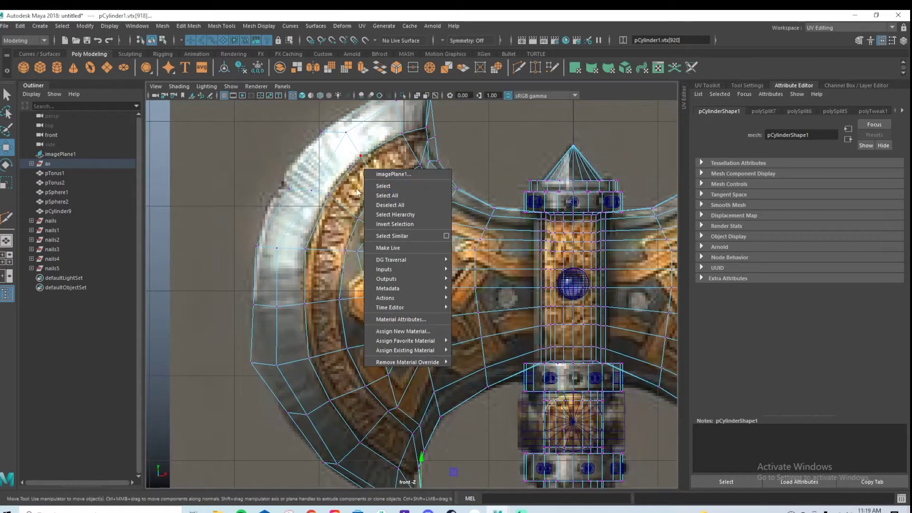
right_click(359, 190)
right_click(351, 217)
right_drag(360, 217, 378, 185)
click(399, 160)
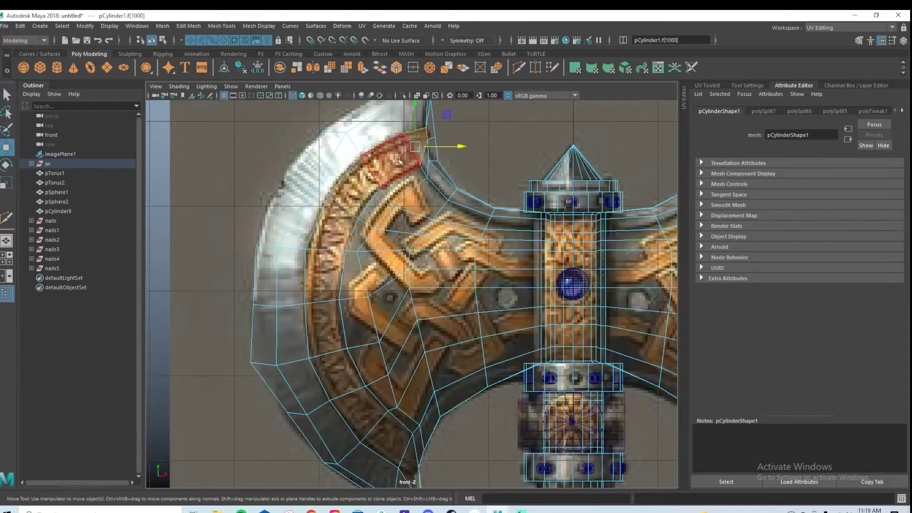
mouse_move(326, 335)
mouse_down()
mouse_move(374, 442)
mouse_move(410, 461)
mouse_up()
alt+middle_drag(450, 411, 426, 350)
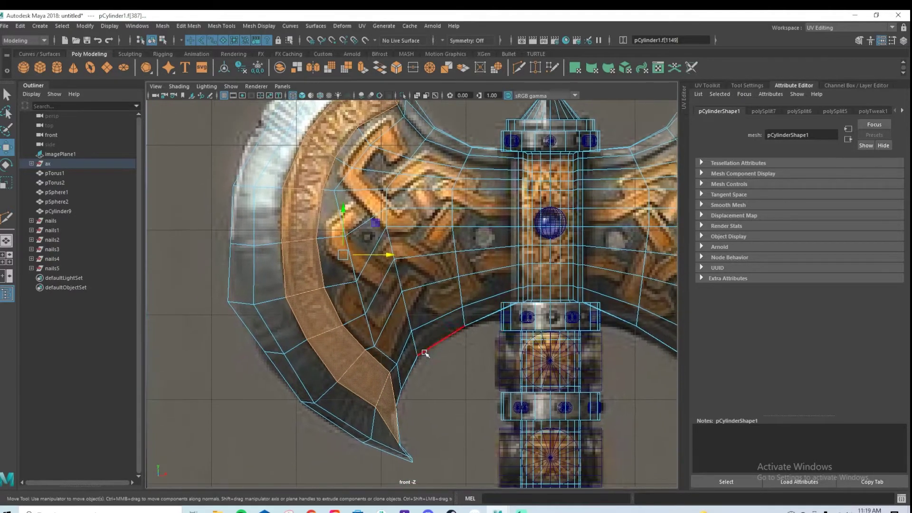
Add the ornament band faces on the rear side of the same blade to the selection
scroll(456, 325, down, 3)
key(space)
key(space)
alt+drag(404, 280, 598, 285)
alt+middle_drag(519, 260, 492, 340)
mouse_move(404, 390)
shift+mouse_down()
mouse_move(456, 318)
mouse_move(515, 136)
shift+mouse_up()
alt+middle_drag(522, 152, 527, 338)
scroll(529, 344, down, 1)
alt+right_drag(529, 344, 499, 304)
mouse_move(477, 261)
shift+mouse_down()
mouse_move(389, 177)
mouse_move(487, 238)
mouse_move(447, 264)
mouse_move(379, 250)
mouse_move(515, 242)
mouse_move(675, 254)
shift+mouse_up()
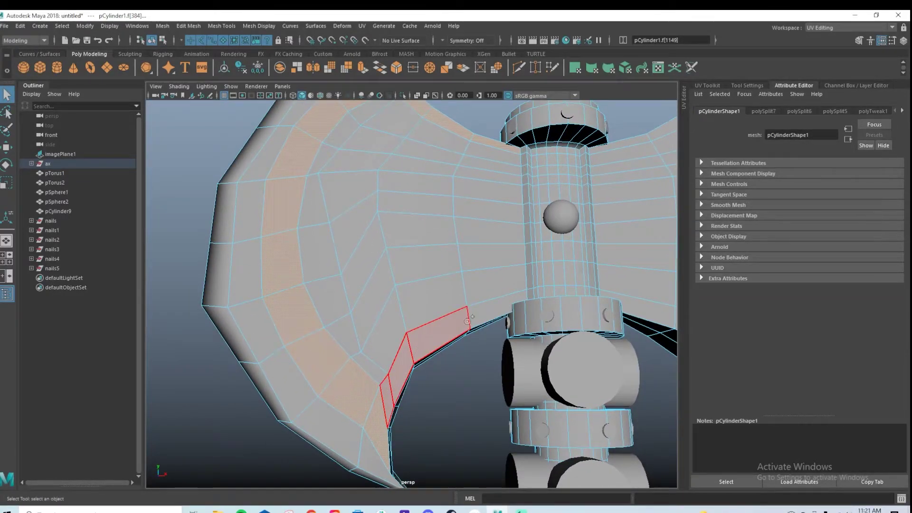
Add the border faces along the blade's lower and upper inner edges to the selection on both sides
scroll(462, 350, down, 2)
mouse_move(466, 321)
shift+mouse_down()
mouse_move(557, 338)
mouse_move(651, 335)
shift+mouse_up()
shift+drag(378, 307, 332, 297)
alt+middle_drag(375, 247, 380, 272)
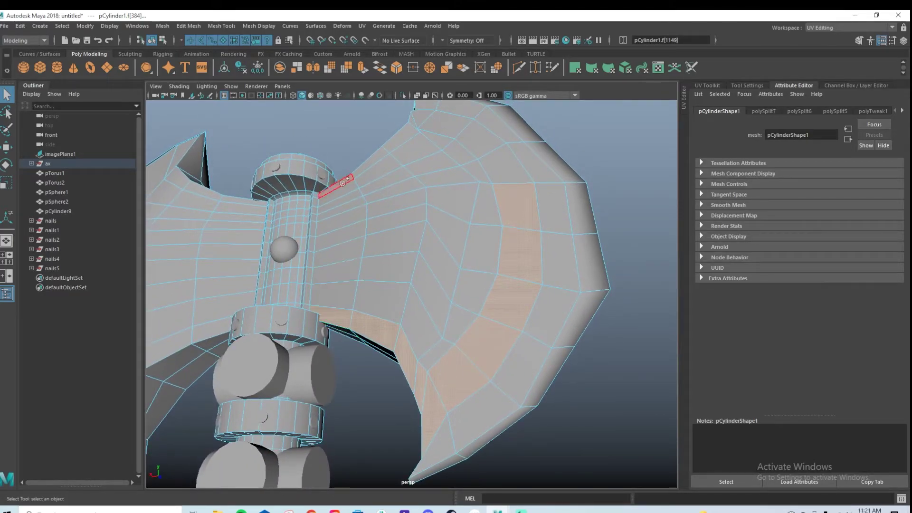
alt+drag(417, 139, 528, 318)
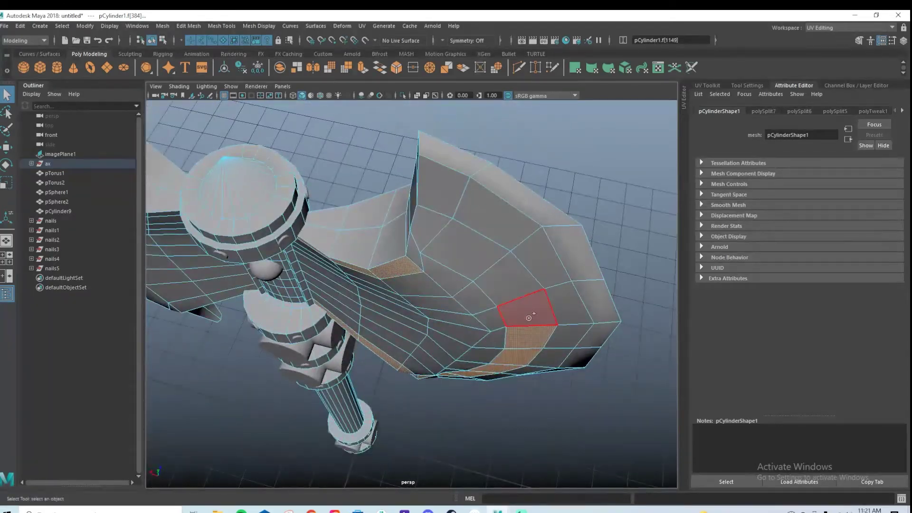
alt+drag(419, 233, 619, 219)
Extrude the selected band and border faces with a thickness of 0.05, deselect them and review the raised rim
key(ctrl+e)
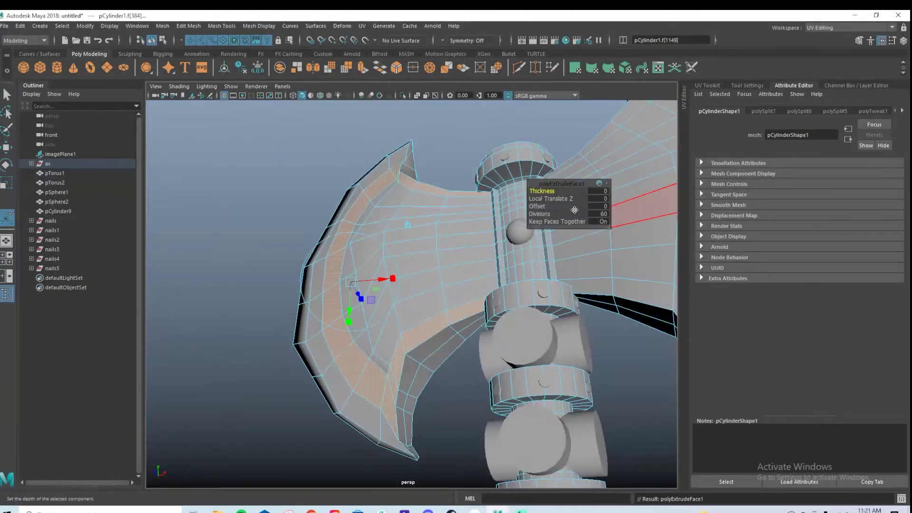
drag(537, 192, 541, 192)
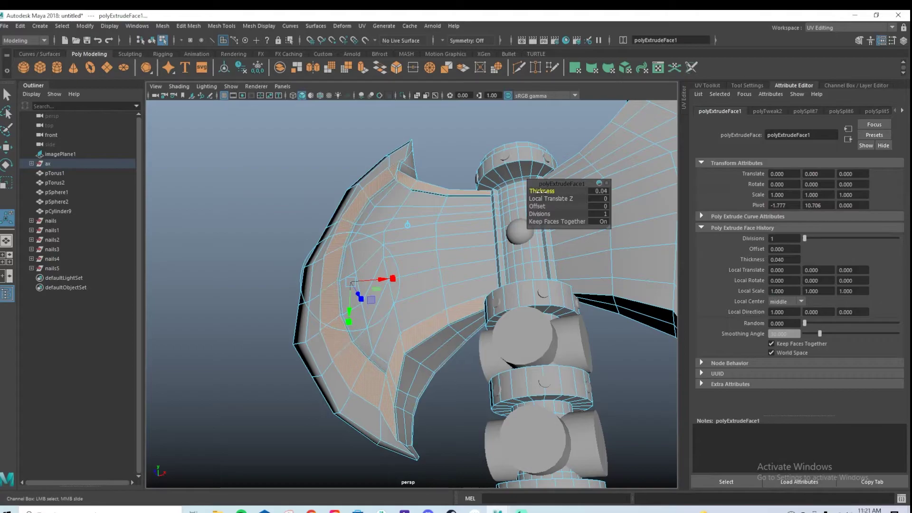
alt+drag(337, 218, 456, 231)
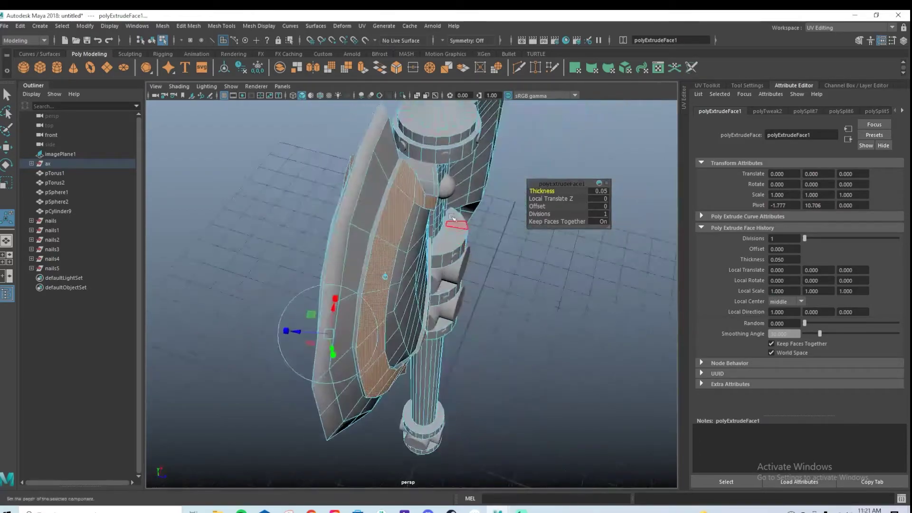
click(496, 190)
scroll(475, 266, down, 4)
mouse_move(443, 304)
alt+mouse_down()
mouse_move(457, 304)
mouse_move(440, 267)
mouse_move(460, 295)
mouse_move(535, 287)
mouse_move(442, 289)
alt+mouse_up()
alt+right_drag(442, 290, 460, 297)
alt+drag(460, 296, 421, 323)
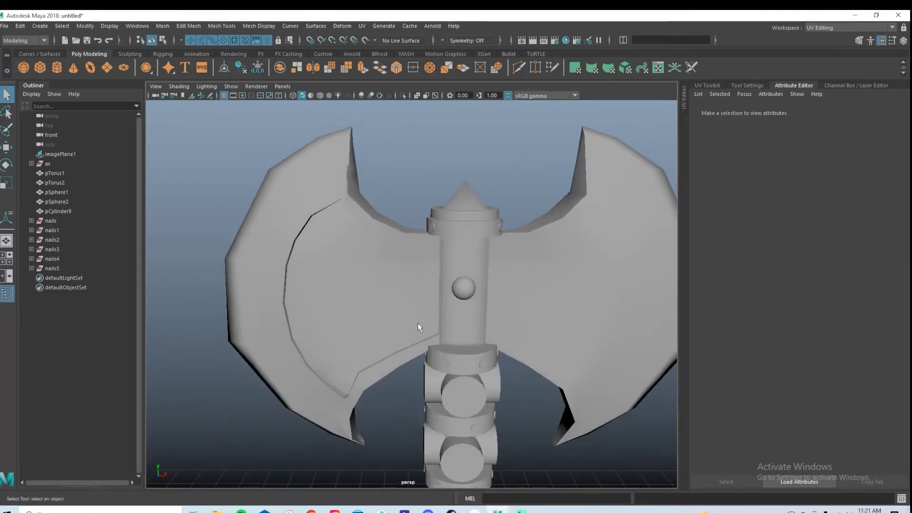
In the front view, duplicate the handle's centre sphere and move the copy onto the left blade's inner stud, at about X -0.783, Y 10.906
key(space)
key(space)
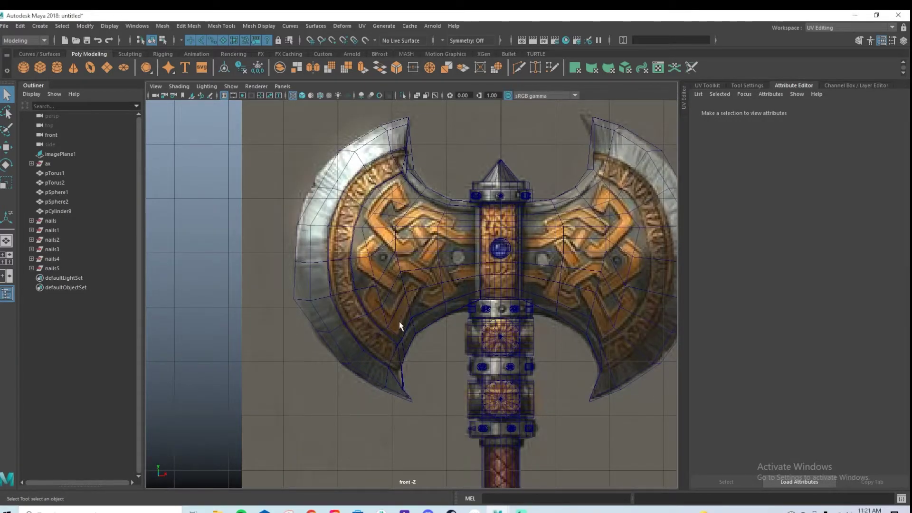
click(494, 257)
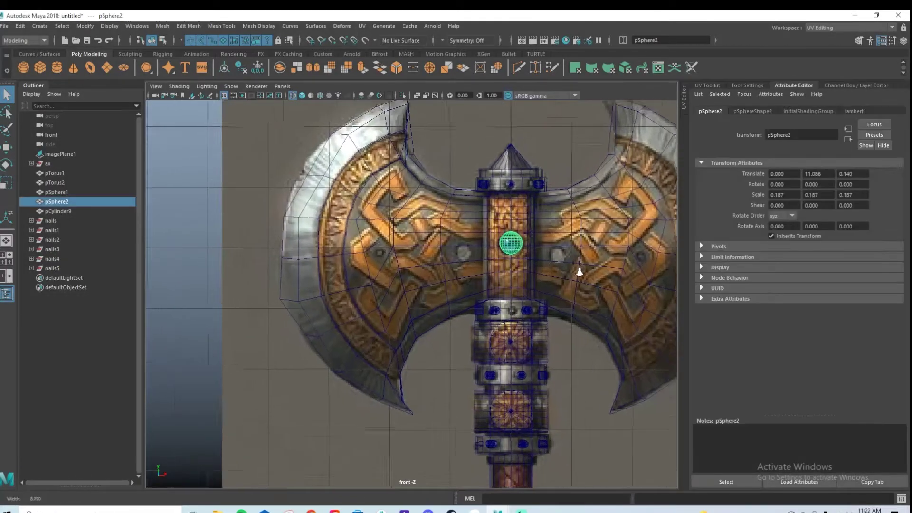
scroll(618, 299, up, 3)
scroll(567, 323, down, 5)
scroll(549, 336, up, 3)
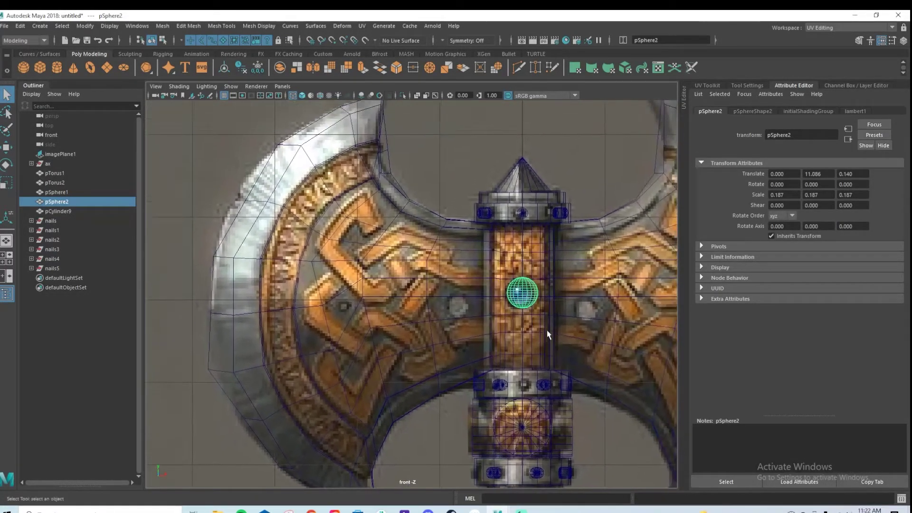
scroll(523, 316, up, 2)
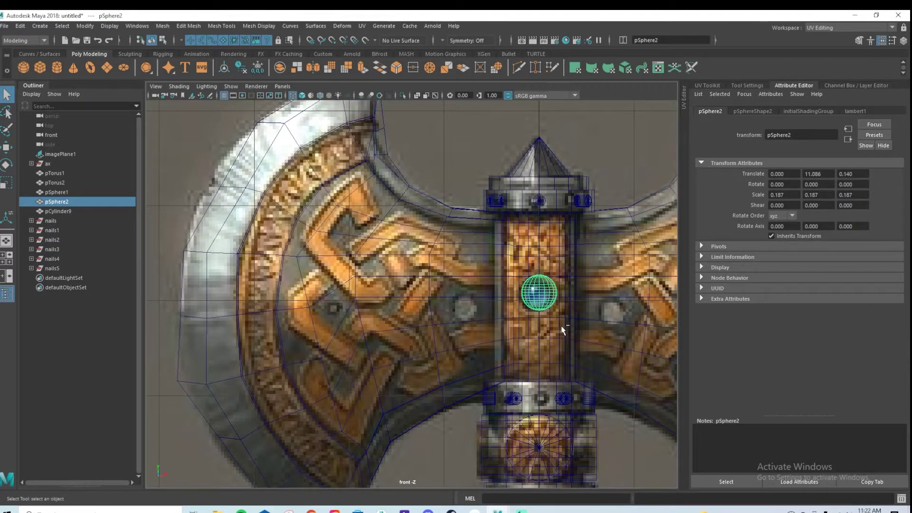
key(ctrl+d)
key(w)
scroll(485, 302, up, 2)
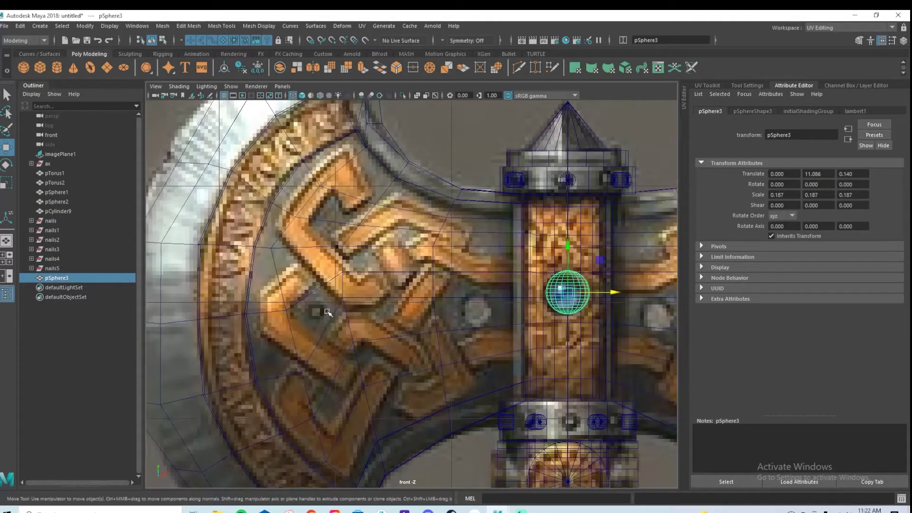
drag(597, 295, 506, 301)
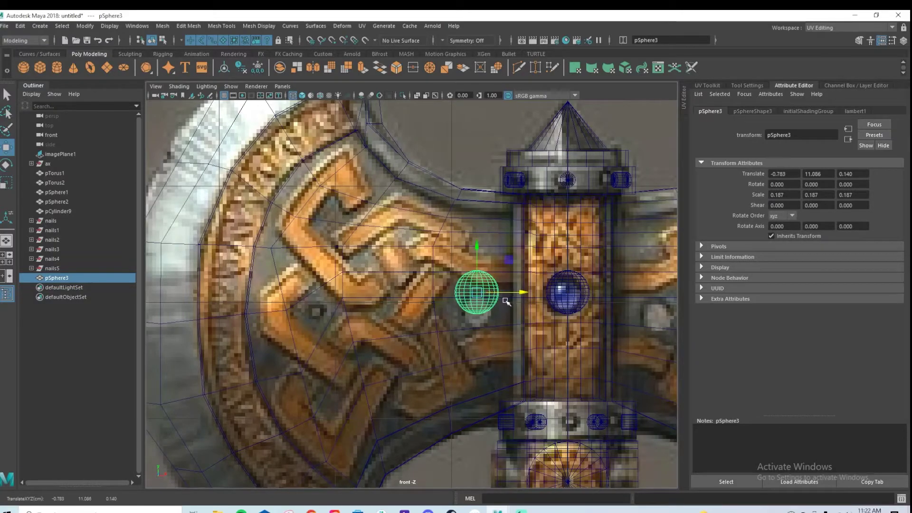
drag(478, 252, 478, 272)
Scale the copied sphere uniformly to about 0.130 to match the inner stud in the reference
key(f)
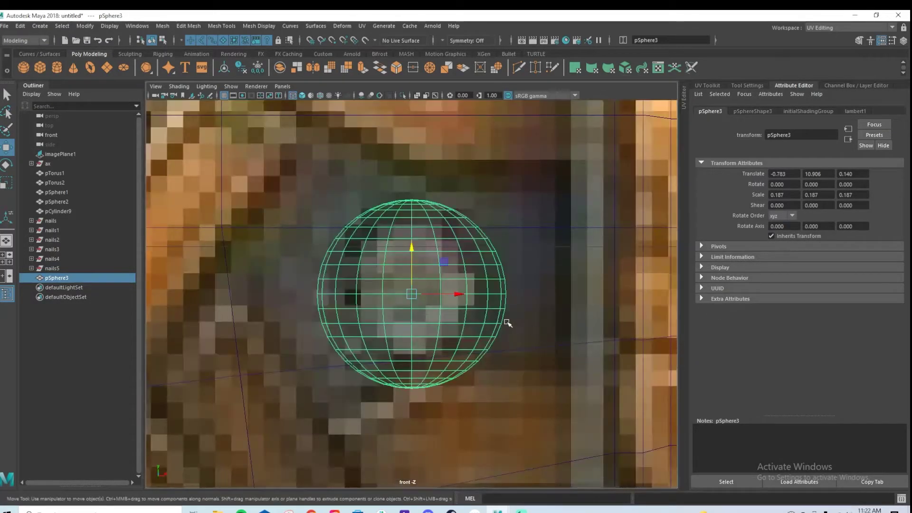
key(r)
drag(411, 294, 361, 295)
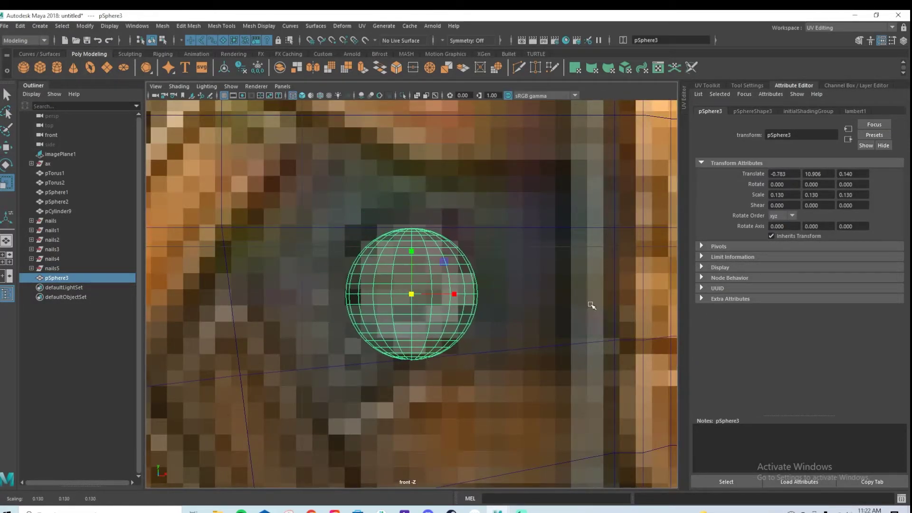
alt+right_drag(579, 304, 402, 288)
scroll(385, 294, up, 4)
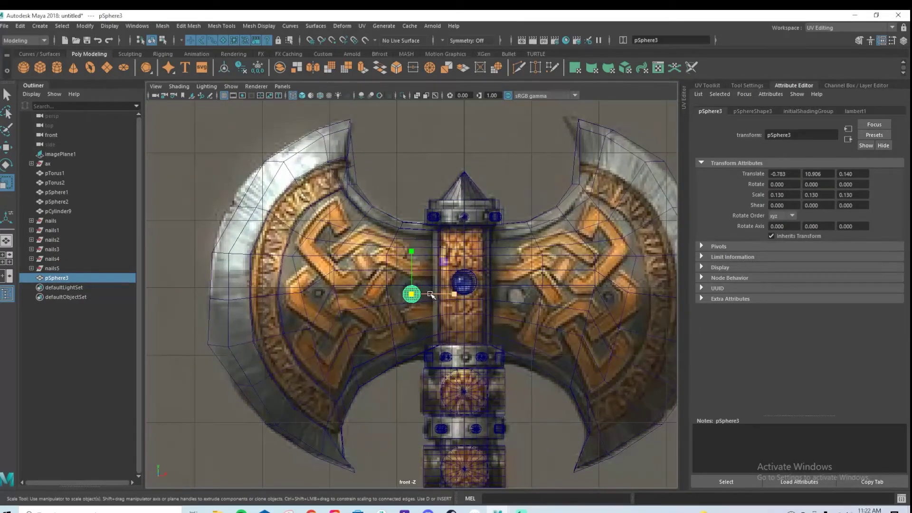
Duplicate the inner stud, place the copy on the outer stud at about X -2.156, Y 10.927, and scale it to about 0.055
key(ctrl+d)
key(w)
drag(431, 294, 335, 294)
scroll(336, 294, up, 5)
key(r)
drag(387, 309, 420, 310)
key(w)
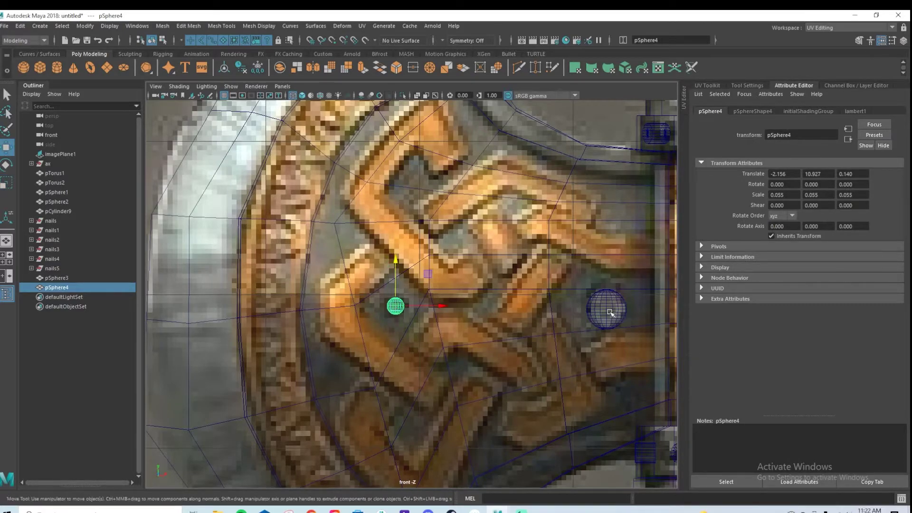
In the perspective view, move the small outer sphere forward to about Z 0.417 so it protrudes from the blade's front face
shift+click(610, 313)
key(space)
key(space)
alt+drag(455, 320, 524, 345)
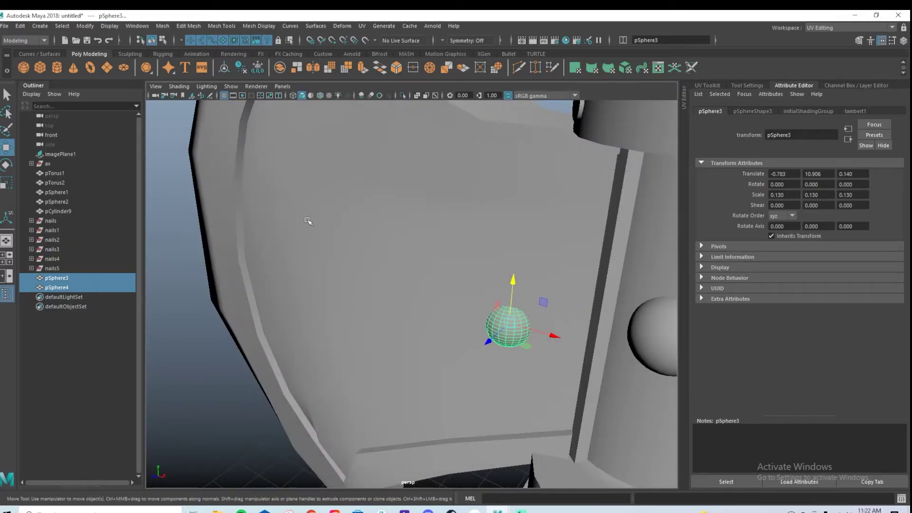
click(57, 287)
drag(295, 280, 288, 281)
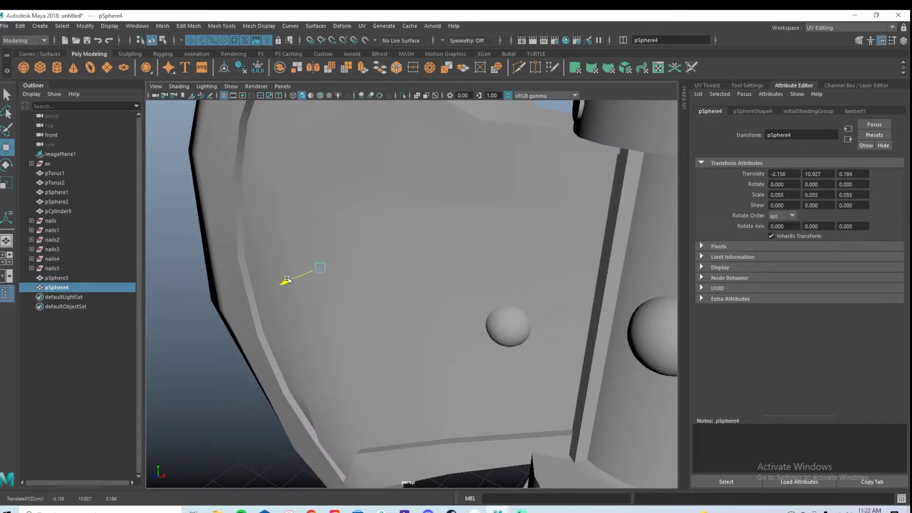
key(f)
drag(384, 308, 278, 366)
alt+right_drag(479, 329, 326, 341)
drag(356, 324, 327, 338)
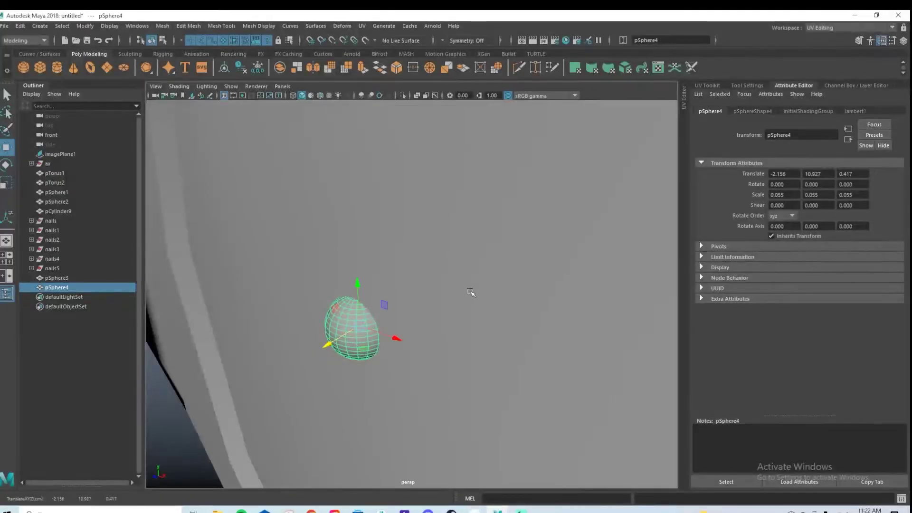
Adjust the depth of the larger inner stud so it sits on the blade's front surface
click(469, 293)
scroll(380, 301, down, 5)
alt+drag(381, 301, 464, 320)
alt+middle_drag(464, 319, 433, 305)
click(460, 295)
alt+drag(442, 321, 527, 293)
scroll(527, 293, up, 4)
drag(468, 261, 476, 266)
click(450, 298)
scroll(450, 298, down, 1)
Select both front studs, duplicate them and move the copies back toward the blade's rear side
click(436, 256)
alt+right_drag(469, 334, 473, 335)
alt+drag(473, 335, 378, 287)
shift+click(253, 347)
mouse_move(392, 336)
alt+mouse_down()
mouse_move(425, 344)
mouse_move(460, 326)
mouse_move(382, 348)
alt+mouse_up()
key(ctrl+d)
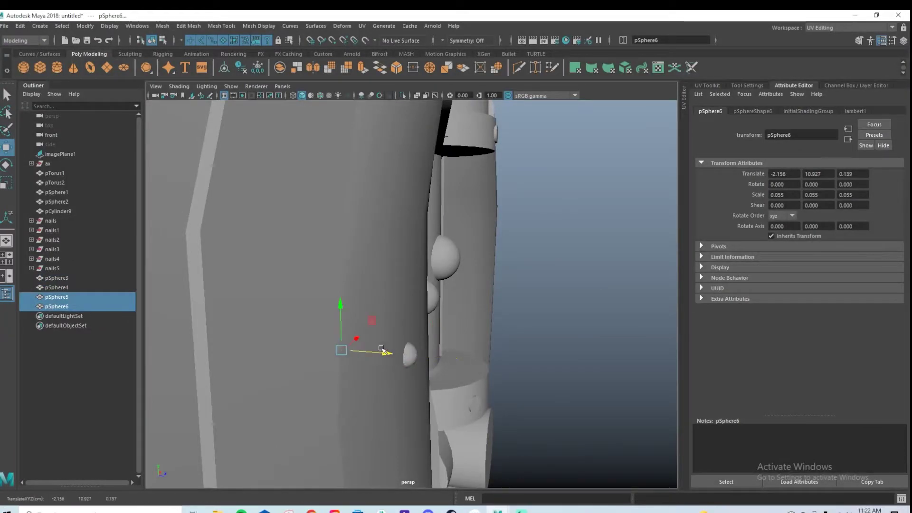
alt+drag(461, 395, 341, 293)
click(316, 303)
Move the small duplicated stud to about Z -0.443 so it protrudes from the blade's rear face, then clear the selection
click(102, 306)
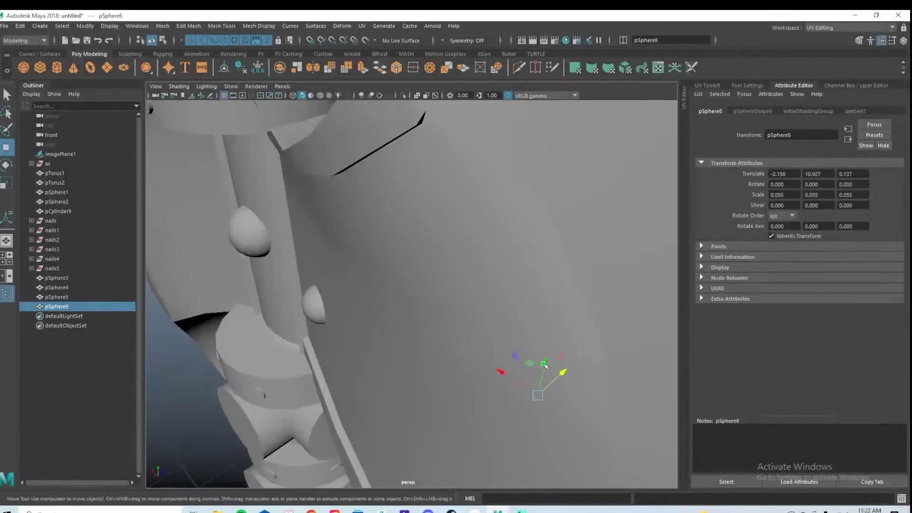
scroll(520, 356, down, 2)
drag(527, 354, 485, 368)
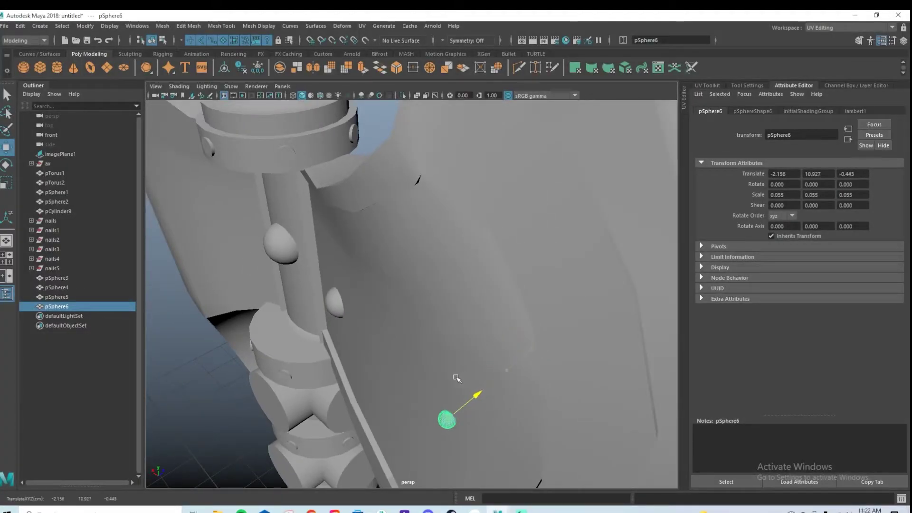
click(472, 364)
scroll(442, 354, down, 3)
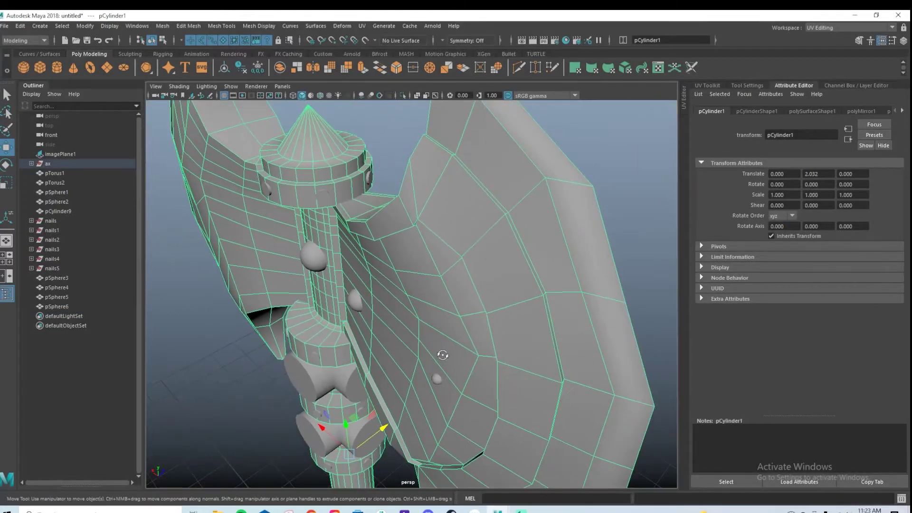
alt+drag(442, 354, 572, 246)
click(572, 245)
scroll(462, 280, down, 3)
alt+drag(462, 281, 651, 304)
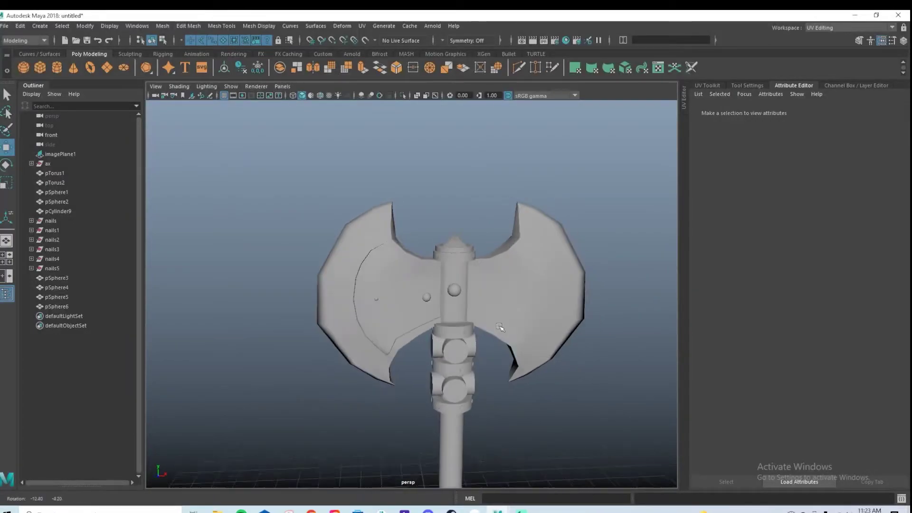
Select the main axe mesh and isolate it in both the perspective and front views
click(545, 317)
key(f)
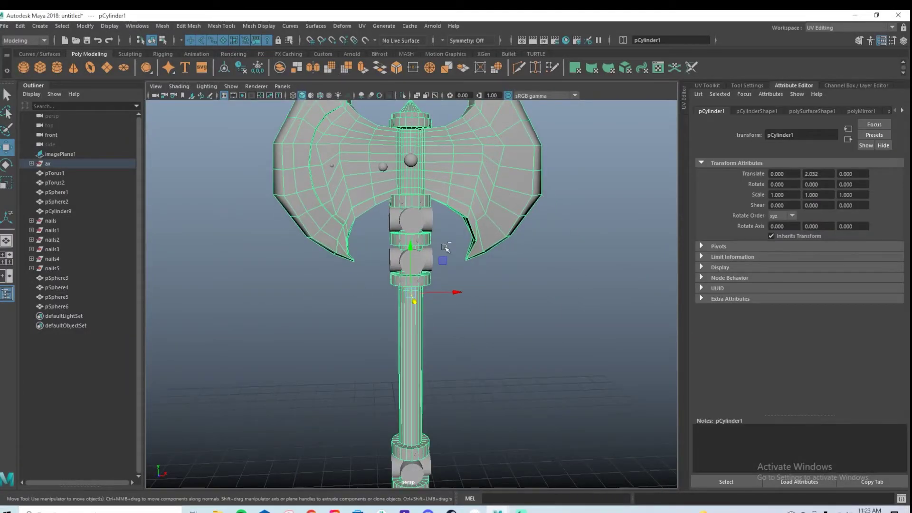
key(ctrl+1)
scroll(445, 248, down, 5)
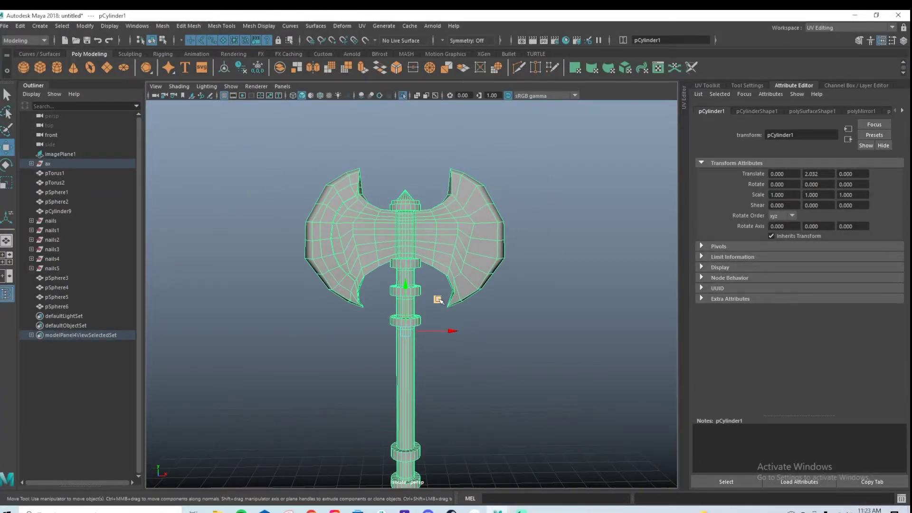
key(space)
key(space)
scroll(495, 326, down, 10)
scroll(508, 315, up, 3)
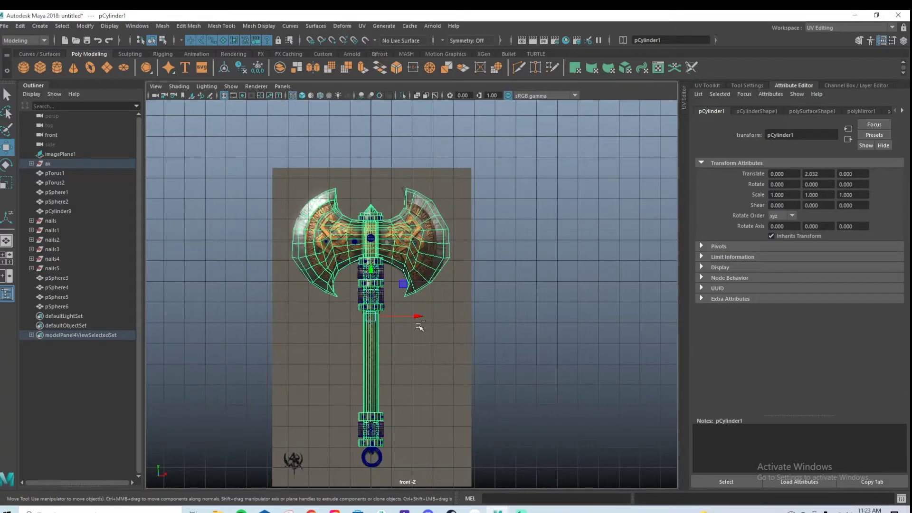
key(ctrl+1)
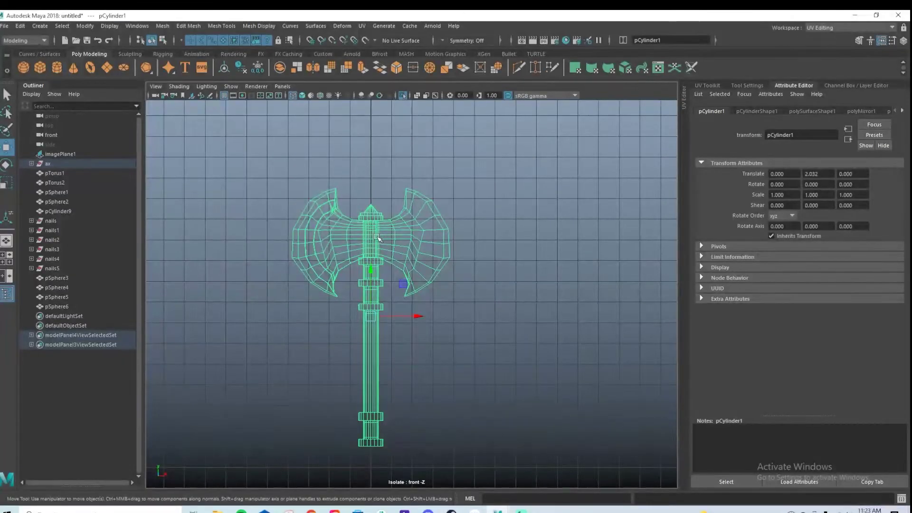
Delete all faces on the right half of the axe mesh and return to object selection
right_drag(378, 233, 373, 256)
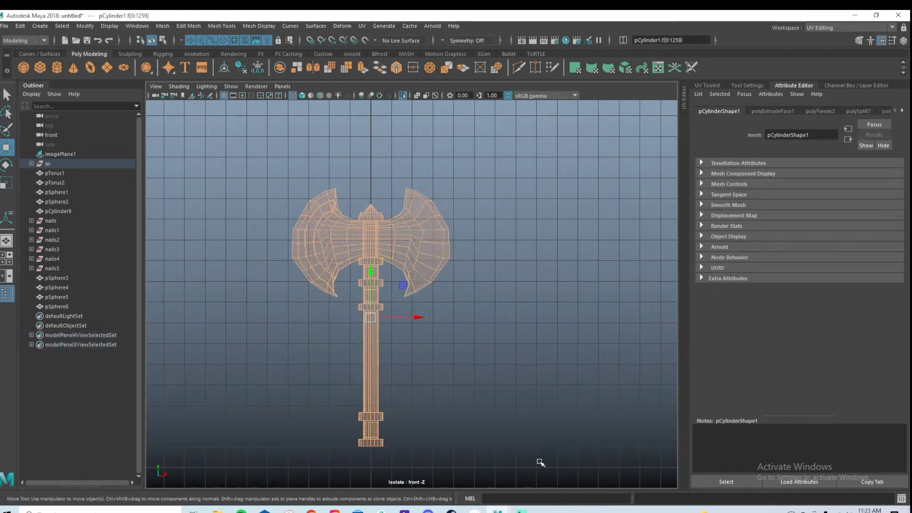
drag(567, 485, 372, 166)
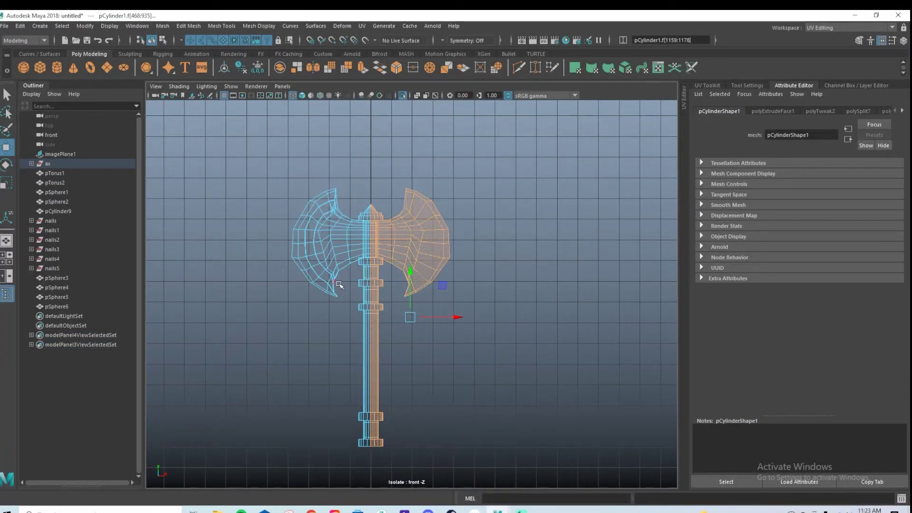
key(Delete)
right_drag(366, 220, 420, 219)
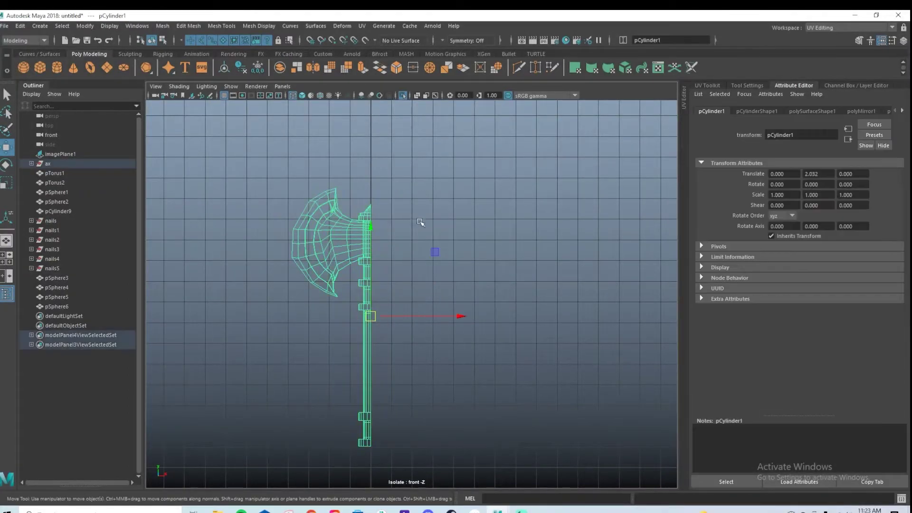
In the perspective view, switch to face selection and select all faces of the remaining axe half
key(space)
key(space)
alt+drag(531, 250, 442, 260)
alt+right_drag(442, 261, 592, 264)
right_drag(459, 153, 473, 127)
alt+drag(439, 261, 534, 272)
alt+right_drag(533, 272, 429, 266)
right_drag(375, 189, 403, 202)
click(282, 139)
scroll(283, 174, down, 5)
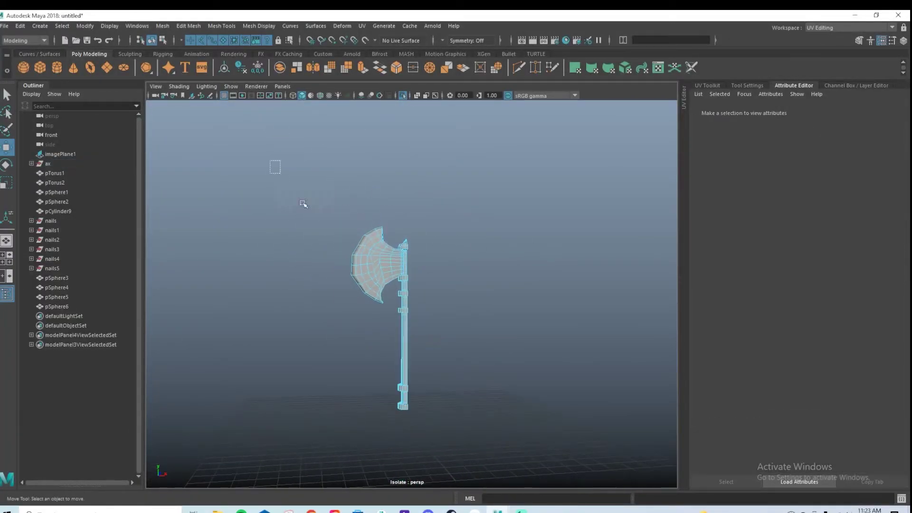
drag(283, 175, 542, 429)
scroll(522, 314, up, 3)
Mirror the selected half across the world X axis in the positive direction to rebuild the full axe
click(162, 26)
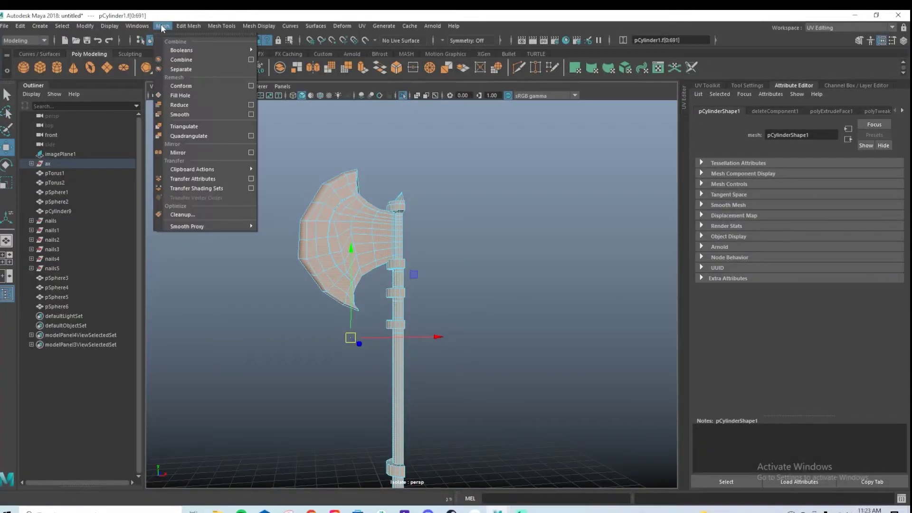
click(227, 153)
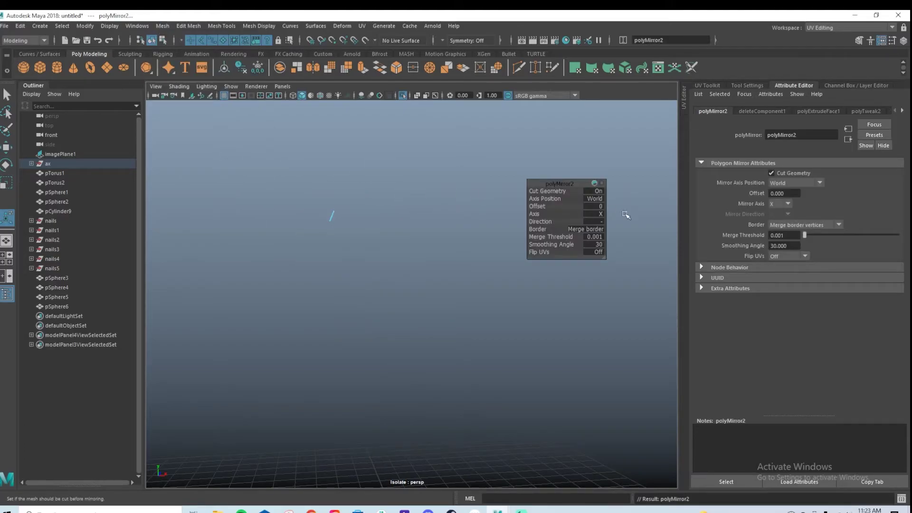
click(599, 222)
click(610, 227)
alt+drag(424, 262, 445, 279)
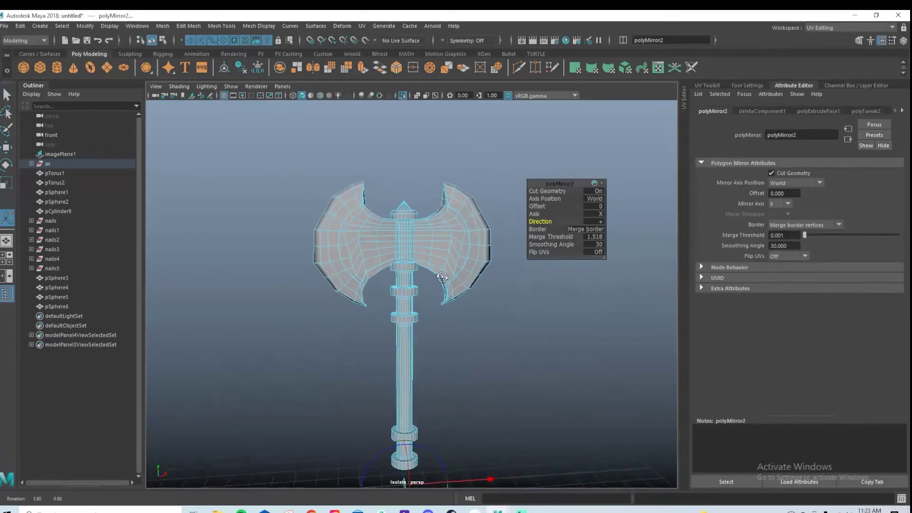
Deselect the mirrored mesh and end its isolation in the perspective view
click(505, 234)
alt+drag(505, 234, 554, 266)
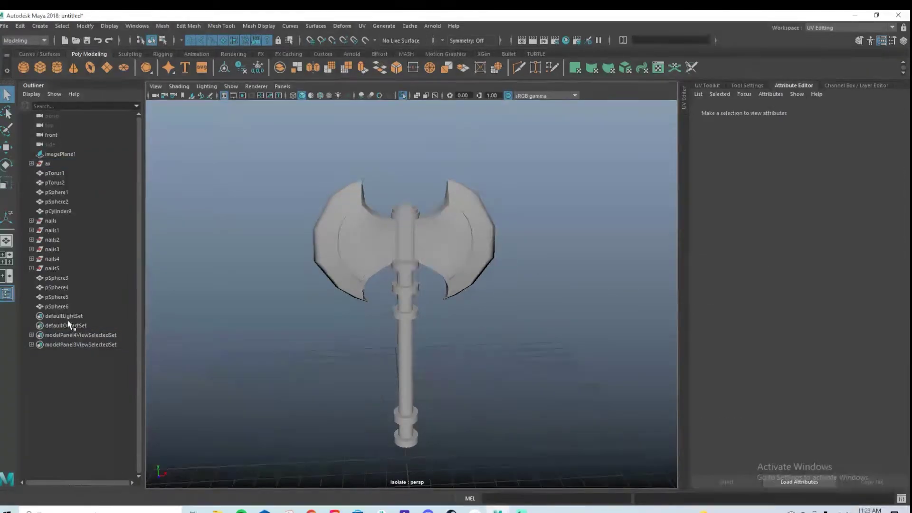
key(ctrl+1)
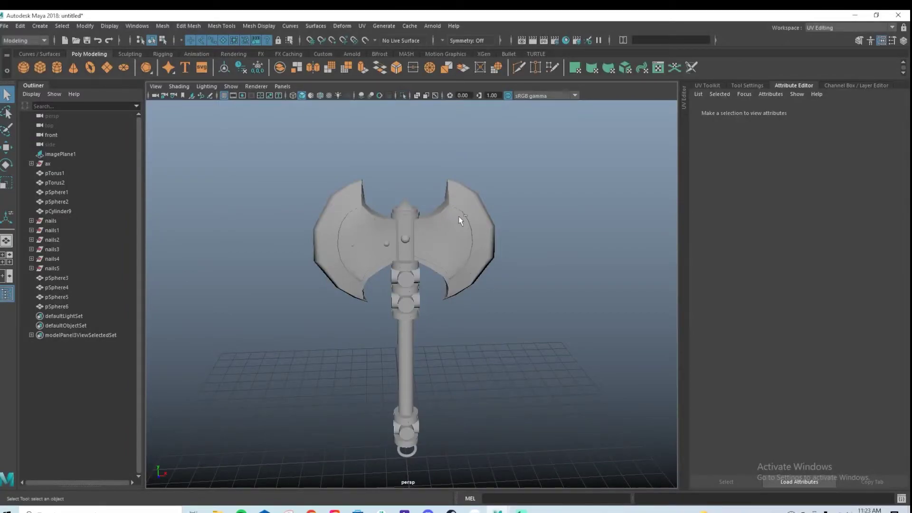
Select the two front studs on the left blade, switch to the front view and turn off its isolation
click(458, 216)
alt+right_drag(460, 198, 561, 261)
click(357, 245)
shift+click(275, 246)
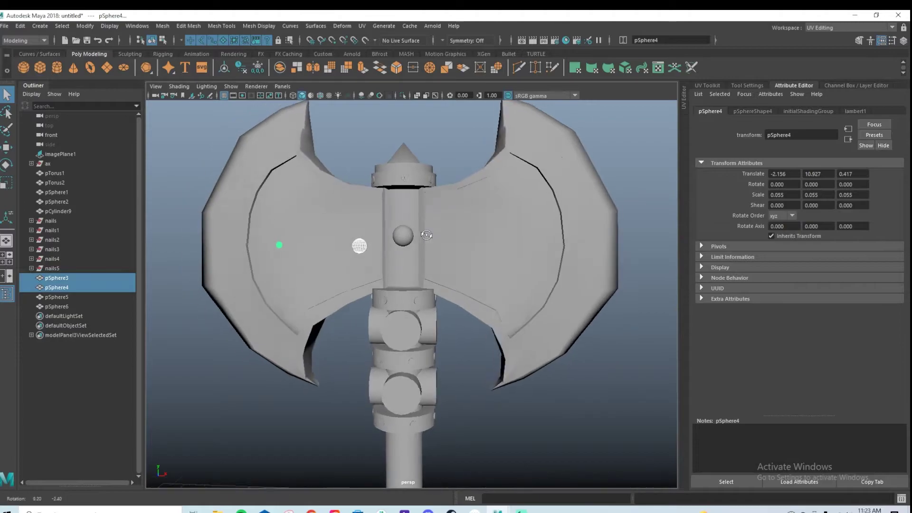
key(space)
key(space)
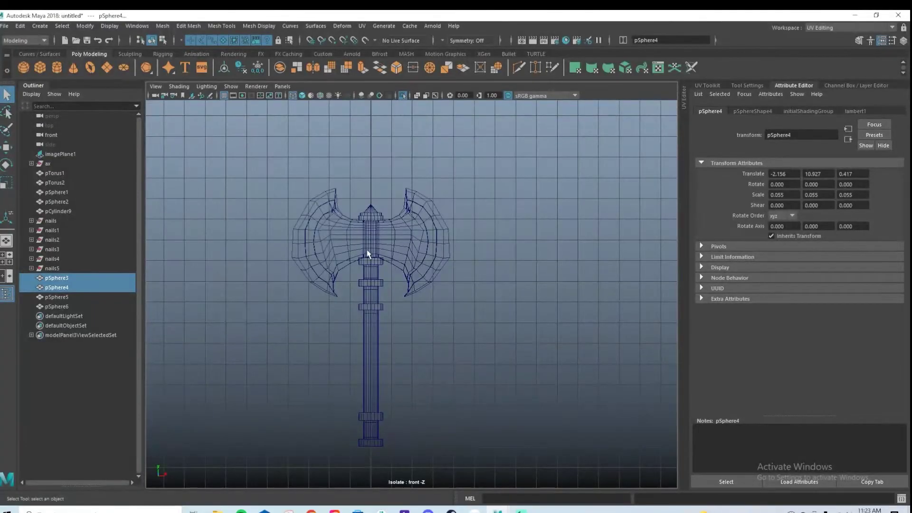
key(ctrl+1)
alt+right_drag(308, 248, 388, 222)
alt+middle_drag(388, 222, 564, 360)
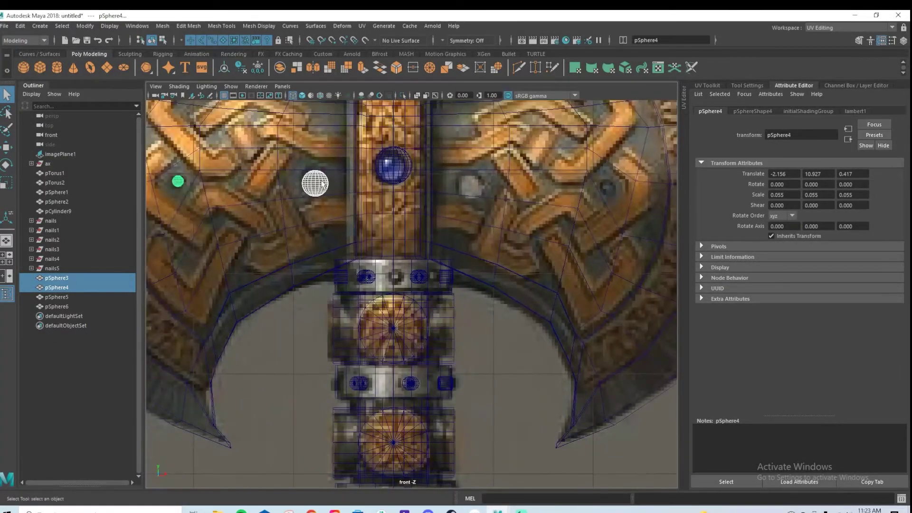
Try to duplicate only the larger inner stud on the left blade
click(314, 183)
key(ctrl+d)
key(ctrl+z)
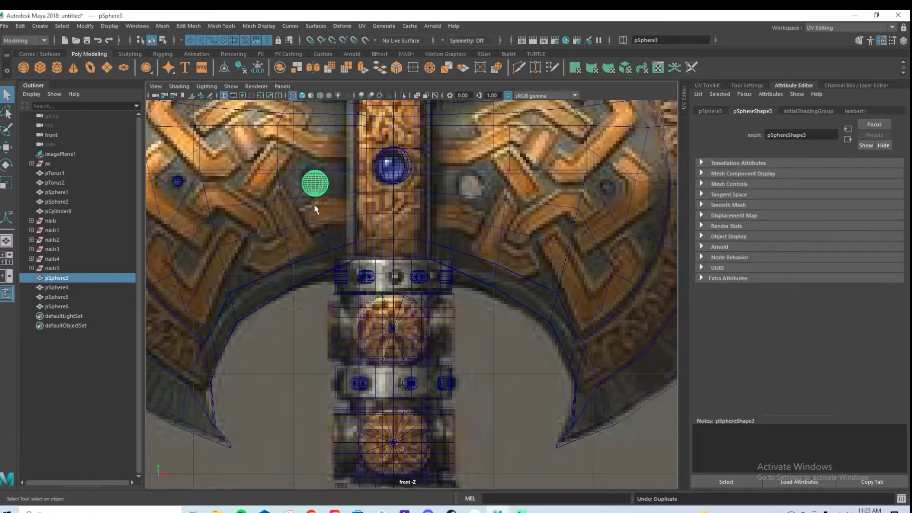
Duplicate the front and back inner studs of the left blade and move the copies onto the right blade's matching stud in the reference
key(space)
key(space)
alt+drag(361, 290, 489, 293)
shift+click(440, 274)
alt+drag(440, 274, 382, 263)
key(space)
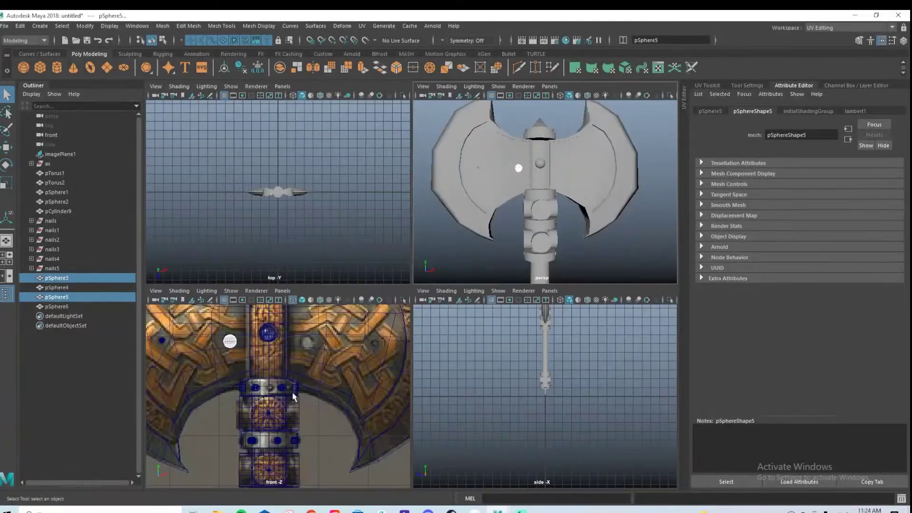
key(space)
key(ctrl+d)
key(w)
drag(370, 180, 523, 194)
Duplicate the left blade's front and back small outer studs and place the copies on the right blade's outer stud position
click(177, 180)
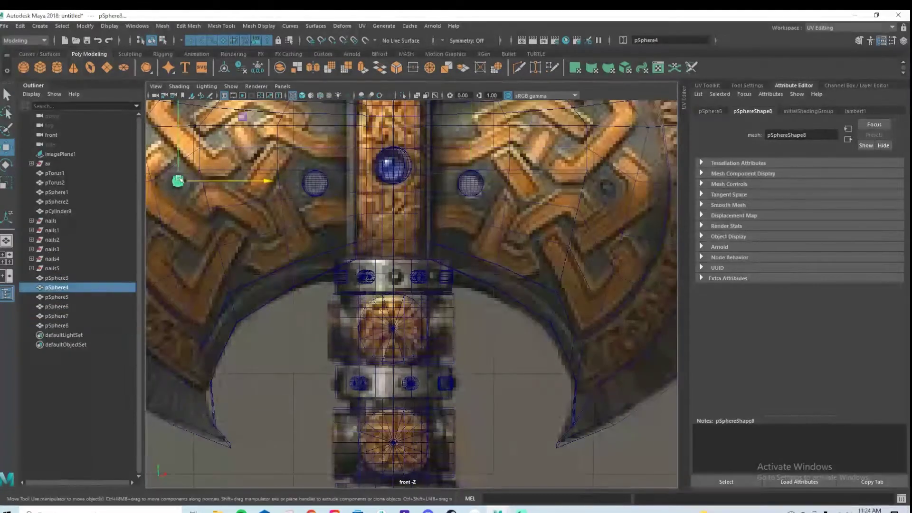
key(space)
key(space)
key(space)
key(space)
alt+drag(380, 271, 505, 284)
shift+click(485, 270)
key(space)
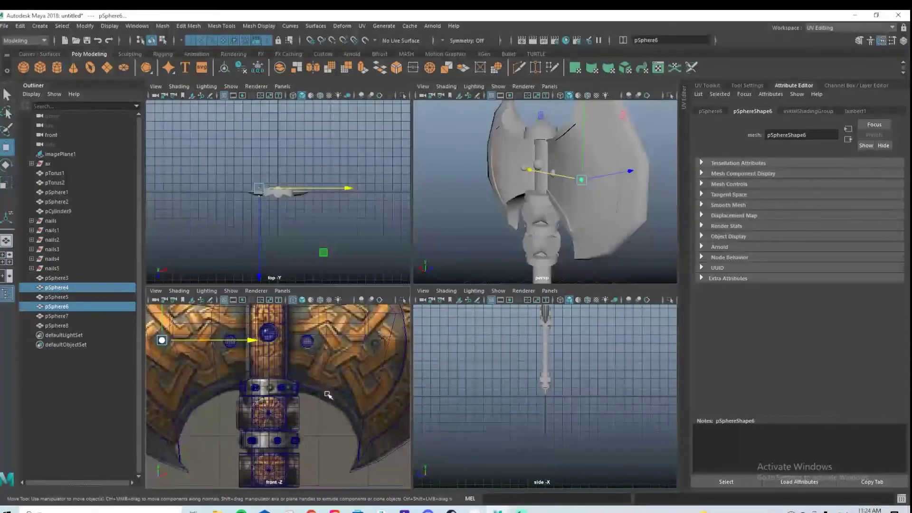
key(space)
key(ctrl+d)
drag(241, 180, 671, 214)
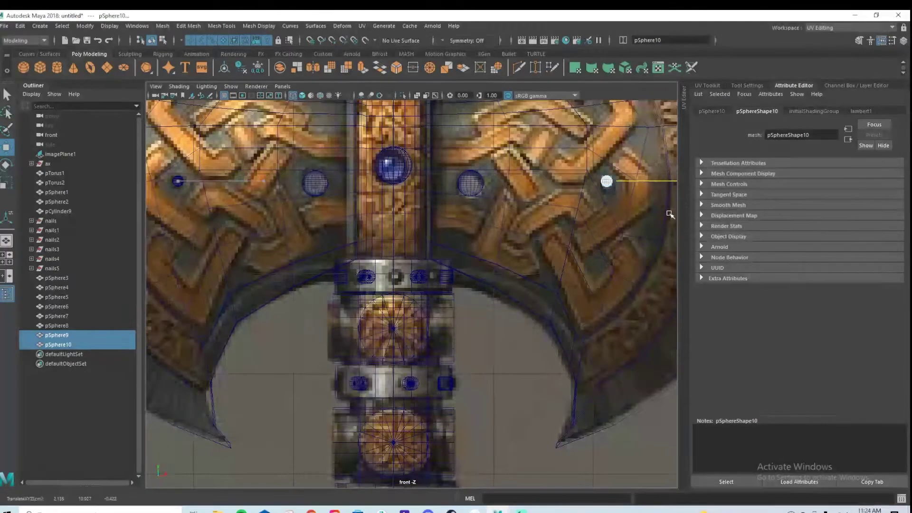
Deselect the studs and examine the whole axe in the perspective view and against the front reference image
alt+right_drag(600, 235, 491, 203)
key(q)
right_click(468, 212)
click(543, 258)
mouse_move(542, 258)
alt+right_down()
mouse_move(525, 259)
mouse_move(553, 261)
alt+right_up()
alt+click(553, 260)
key(space)
key(space)
scroll(545, 238, down, 5)
alt+drag(545, 260, 619, 227)
alt+middle_drag(576, 271, 565, 190)
mouse_move(546, 209)
alt+mouse_down()
mouse_move(500, 209)
mouse_move(549, 206)
mouse_move(543, 236)
mouse_move(456, 283)
mouse_move(284, 194)
mouse_move(319, 223)
mouse_move(501, 221)
alt+mouse_up()
key(space)
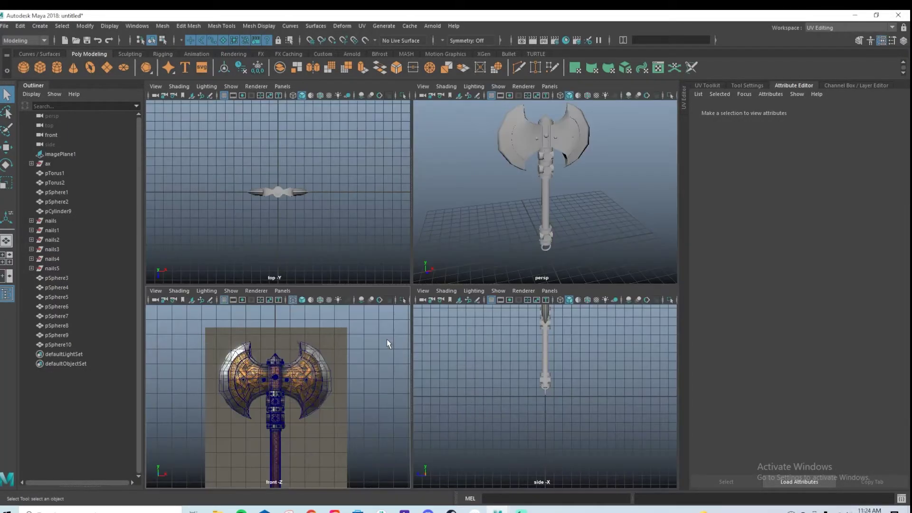
key(space)
scroll(443, 277, down, 3)
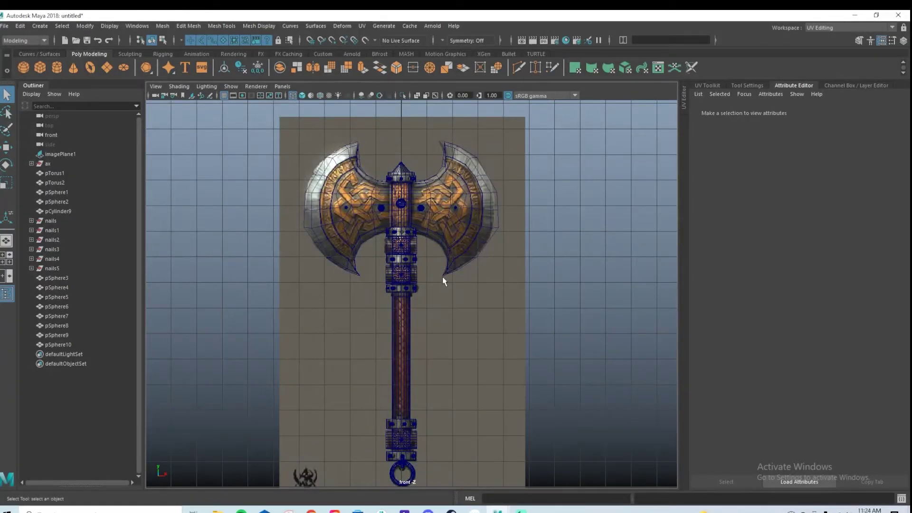
key(space)
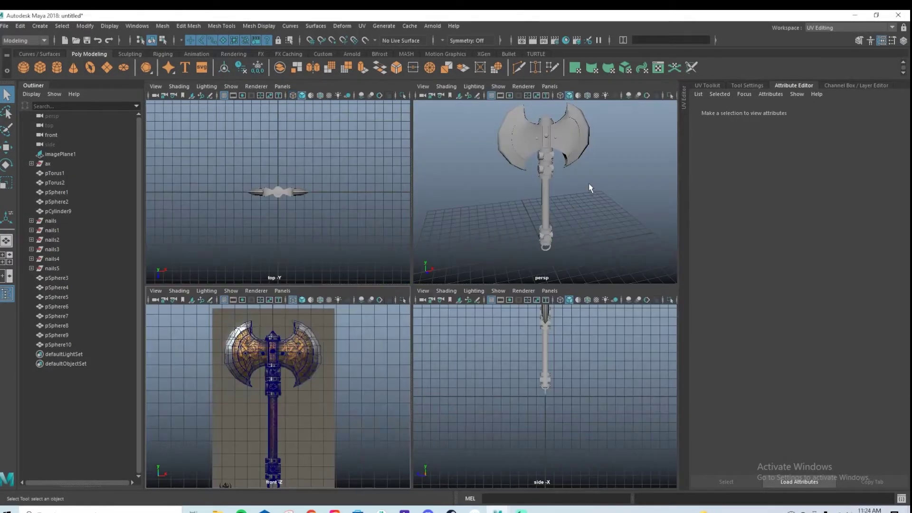
Preview the axe body with smooth mesh display and inspect how the blades and shaft collars round off
key(space)
alt+right_drag(560, 202, 447, 313)
alt+middle_drag(408, 319, 407, 270)
alt+drag(407, 270, 461, 267)
click(415, 265)
alt+right_drag(558, 251, 404, 285)
key(3)
right_drag(433, 167, 535, 133)
right_drag(468, 161, 506, 147)
click(572, 198)
alt+drag(572, 198, 414, 221)
alt+right_drag(413, 221, 426, 379)
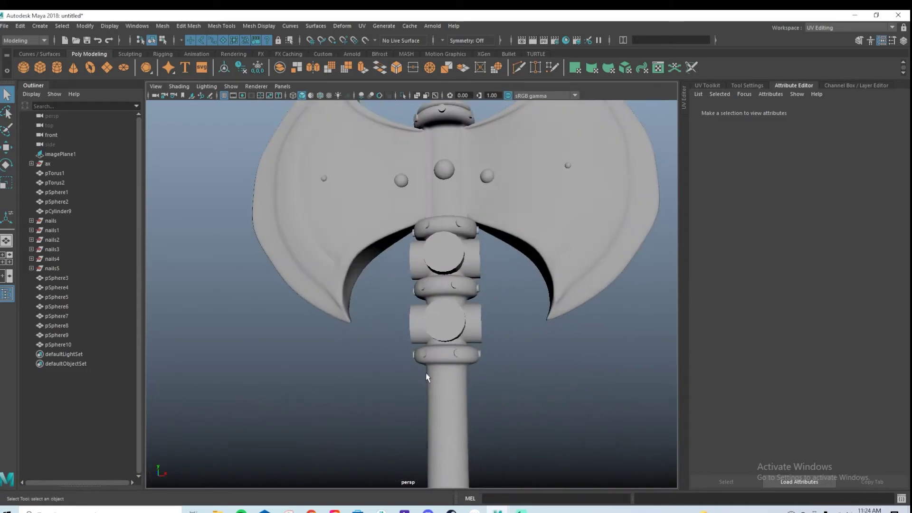
click(459, 209)
click(489, 301)
alt+drag(488, 301, 492, 254)
click(542, 177)
Return the axe body to unsmoothed display and select the rim edge loops of the collar beneath the pointed tip
key(1)
alt+right_drag(492, 255, 484, 138)
right_drag(484, 139, 489, 117)
alt+middle_drag(495, 122, 463, 164)
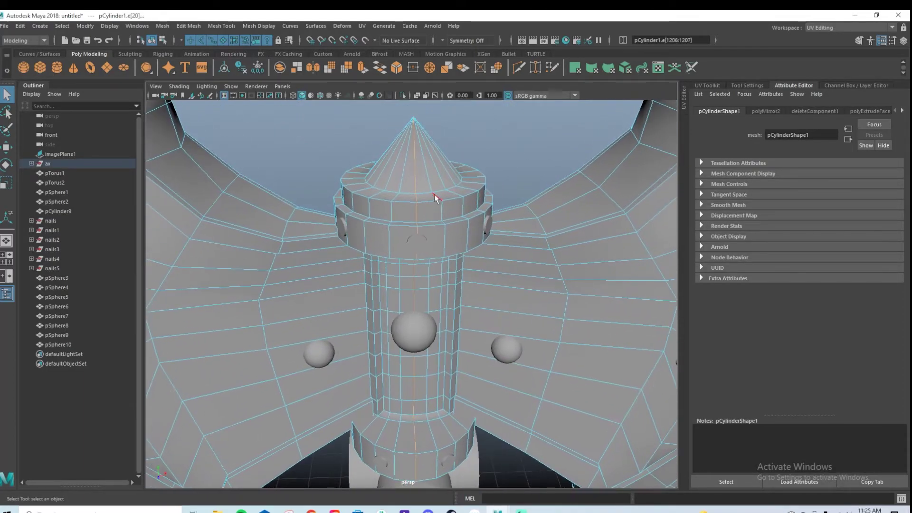
double_click(426, 197)
alt+drag(449, 216, 422, 285)
shift+double_click(429, 292)
Add the upper and lower rim edge loops of the shaft collars below the blades to the selection
alt+middle_drag(478, 361, 413, 329)
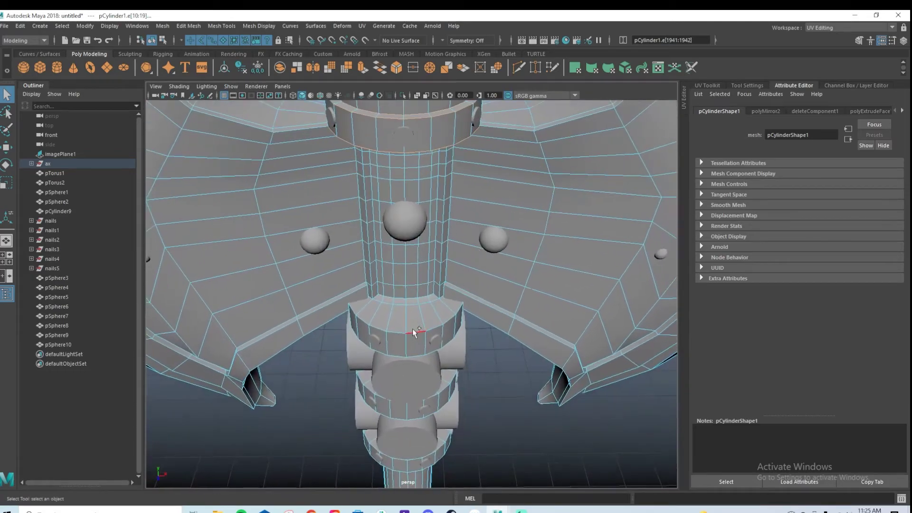
alt+drag(446, 373, 473, 346)
alt+middle_drag(460, 275, 453, 309)
alt+drag(421, 244, 446, 285)
scroll(455, 332, down, 3)
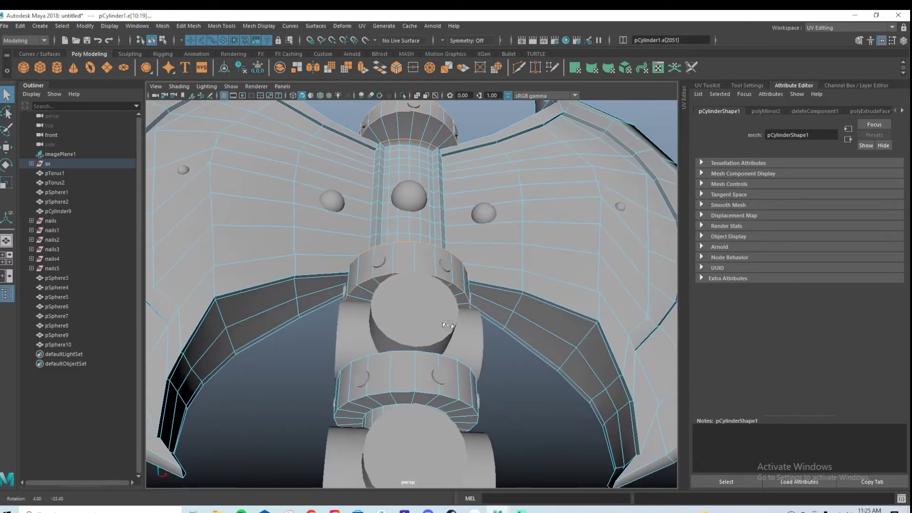
scroll(441, 368, up, 5)
alt+middle_drag(440, 369, 370, 264)
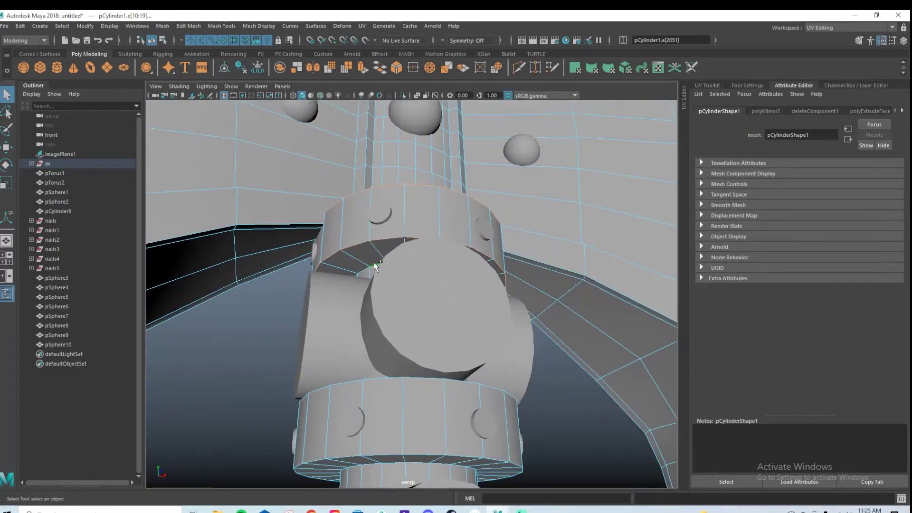
shift+double_click(429, 378)
alt+drag(428, 342, 448, 444)
alt+middle_drag(448, 444, 449, 342)
alt+drag(450, 341, 385, 163)
scroll(435, 352, up, 1)
shift+double_click(375, 180)
alt+drag(317, 237, 428, 340)
alt+drag(426, 407, 425, 300)
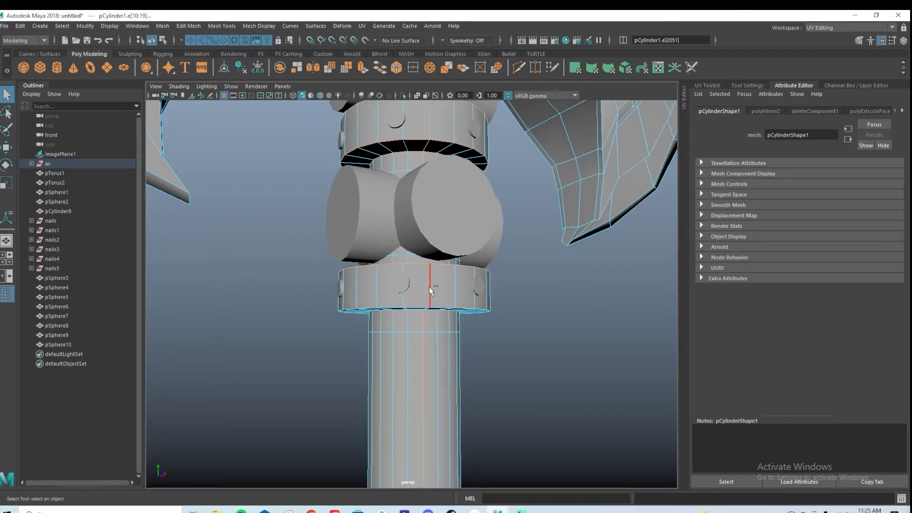
Extend the selection with the rim edge loops of the two collars at the handle's pommel end
alt+drag(429, 380, 432, 334)
alt+middle_drag(480, 356, 470, 234)
shift+double_click(350, 145)
alt+drag(351, 147, 365, 340)
alt+middle_drag(365, 340, 425, 271)
alt+right_drag(426, 271, 431, 294)
alt+drag(508, 397, 500, 380)
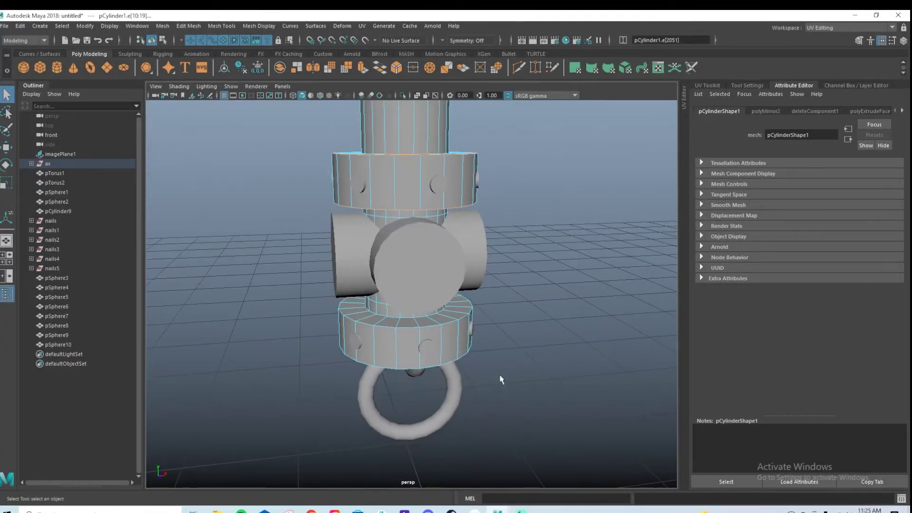
scroll(446, 353, up, 2)
shift+double_click(406, 335)
shift+double_click(406, 384)
alt+drag(476, 429, 466, 316)
alt+middle_drag(465, 315, 460, 353)
alt+drag(461, 353, 414, 290)
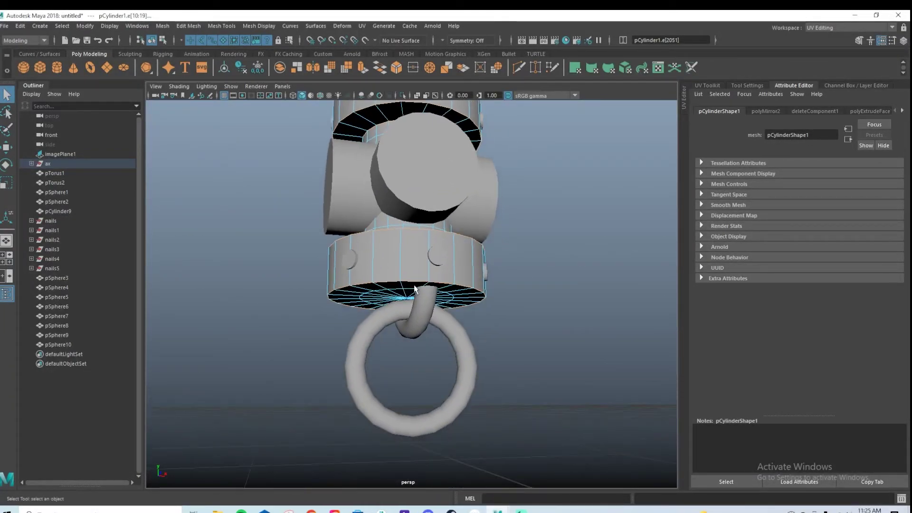
Bevel the selected collar edge loops and check the result with smooth mesh preview
alt+right_drag(505, 277, 401, 198)
alt+drag(401, 198, 428, 263)
alt+middle_drag(423, 184, 431, 303)
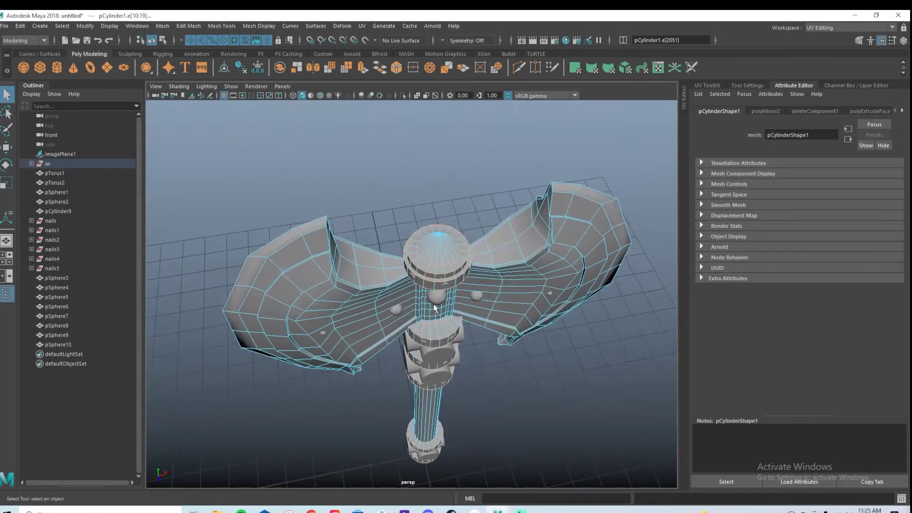
alt+drag(432, 304, 421, 254)
alt+drag(427, 217, 429, 279)
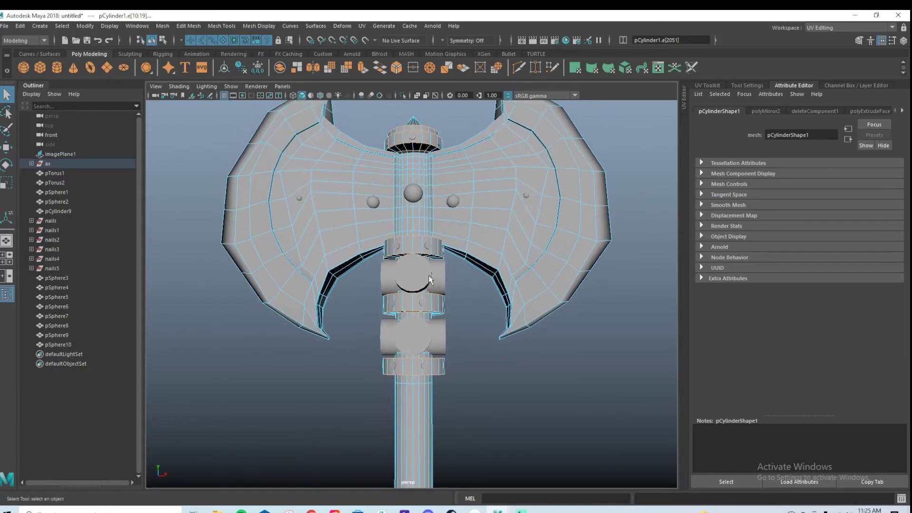
key(ctrl+b)
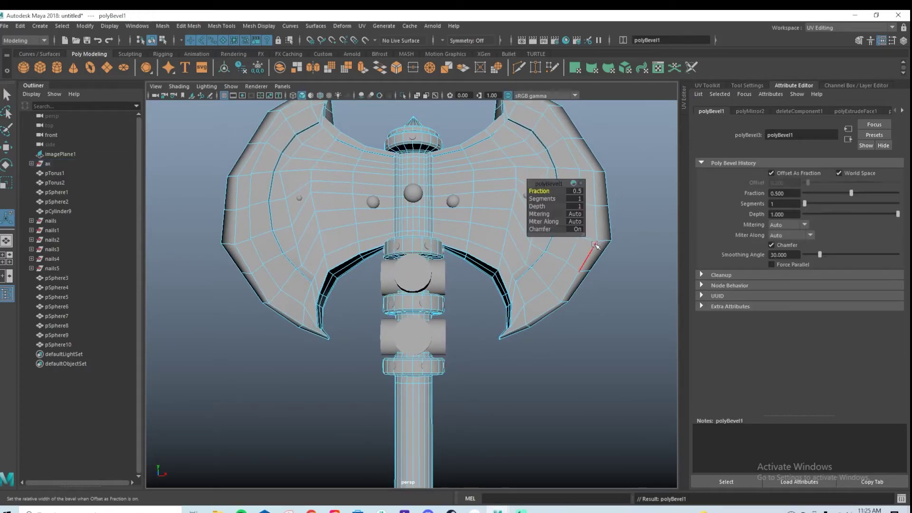
scroll(460, 225, up, 3)
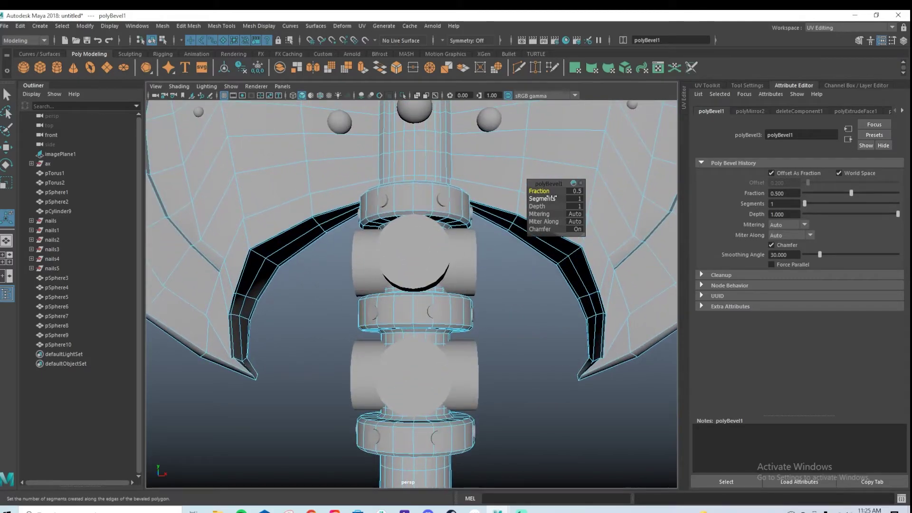
key(3)
alt+drag(438, 292, 463, 310)
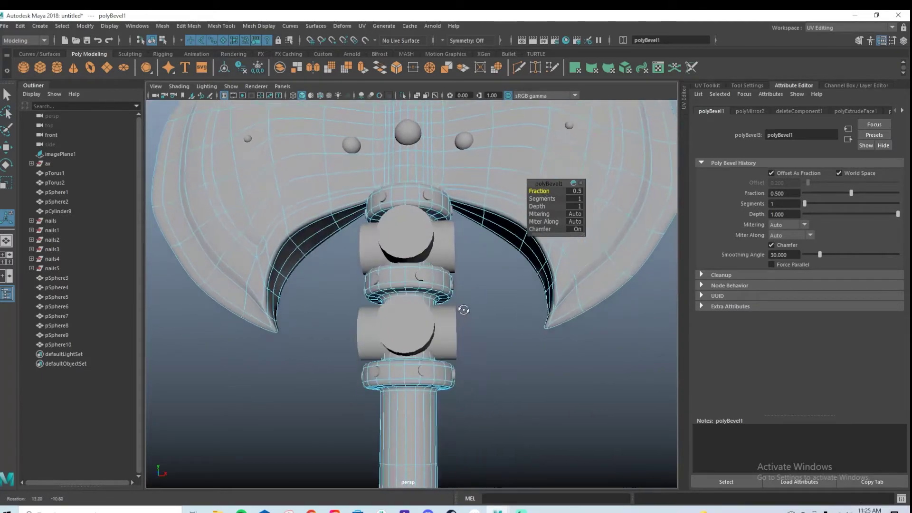
Set the collar bevel to 2 segments and a fraction of 0.35, restore smooth preview and return to object selection
key(1)
click(573, 198)
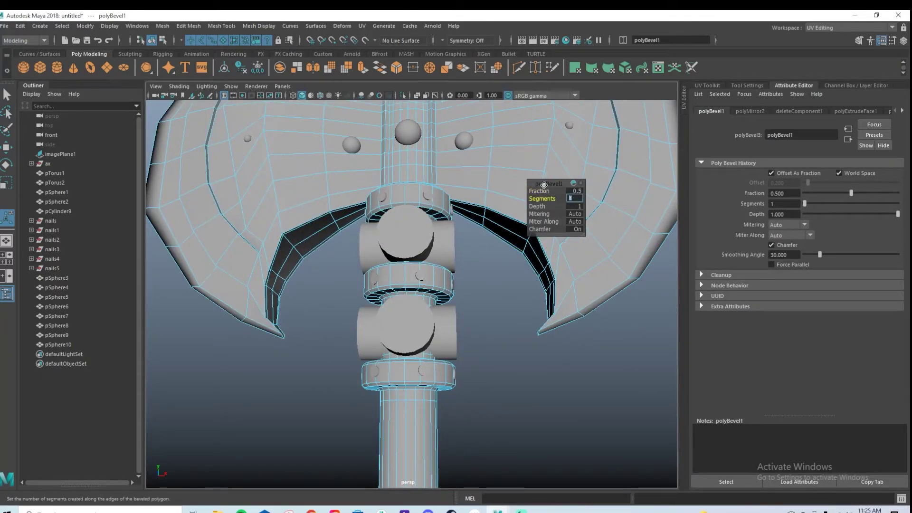
text(2)
key(Return)
key(3)
alt+drag(481, 214, 492, 261)
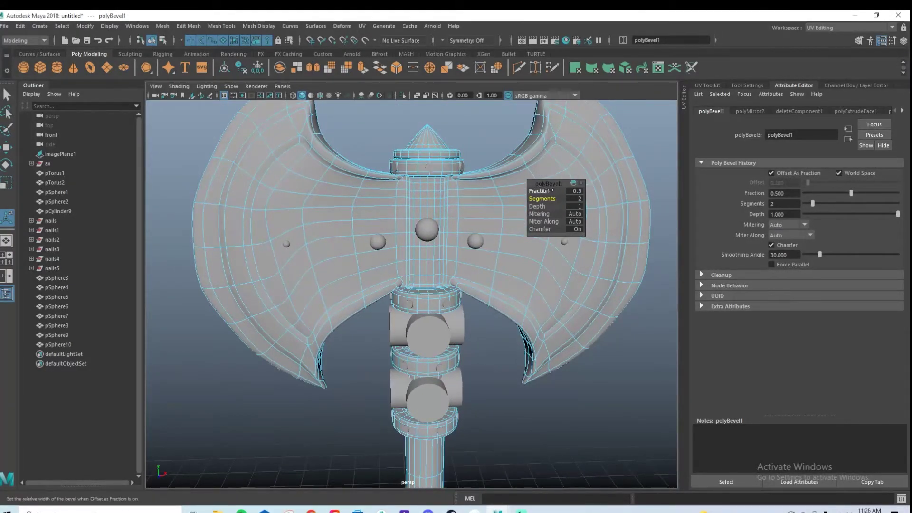
middle_drag(518, 187, 542, 186)
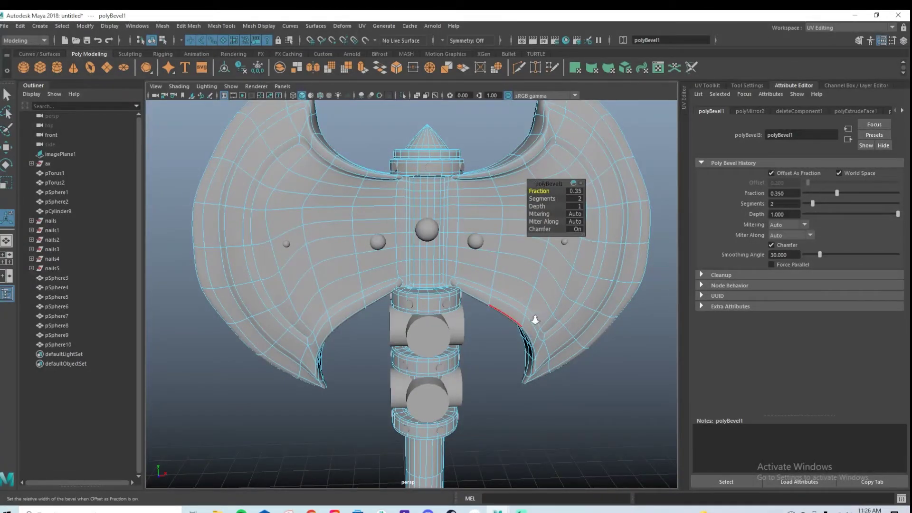
alt+drag(500, 345, 509, 314)
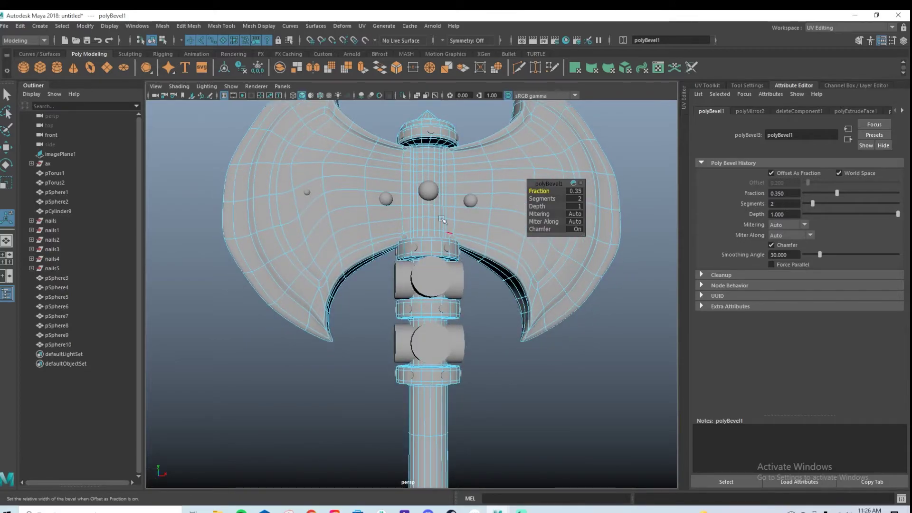
key(q)
key(F8)
scroll(531, 204, down, 5)
click(531, 204)
Select the large central stud between the blades and adjust its position against the shaft, finishing with nothing selected
alt+drag(531, 204, 515, 309)
scroll(475, 332, up, 5)
click(442, 368)
alt+drag(447, 378, 556, 396)
shift+click(531, 231)
alt+middle_drag(531, 231, 406, 294)
alt+drag(429, 356, 413, 291)
alt+right_drag(414, 291, 499, 291)
alt+drag(499, 291, 436, 284)
click(414, 270)
click(413, 259)
key(w)
alt+drag(425, 308, 467, 304)
click(411, 278)
alt+drag(412, 280, 448, 278)
drag(454, 222, 459, 246)
click(414, 242)
click(407, 228)
alt+drag(407, 229, 463, 236)
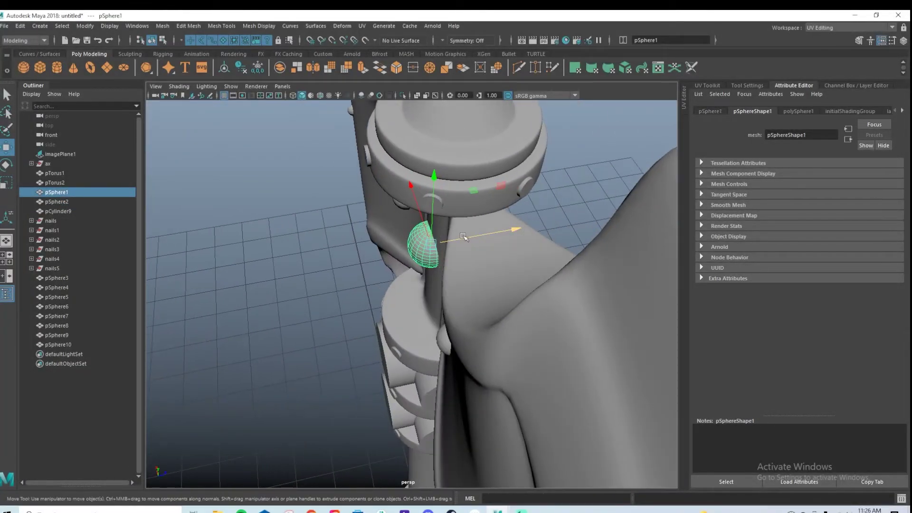
click(549, 213)
Delete the construction history of all objects in the scene
alt+drag(549, 213, 484, 282)
alt+right_drag(484, 283, 384, 248)
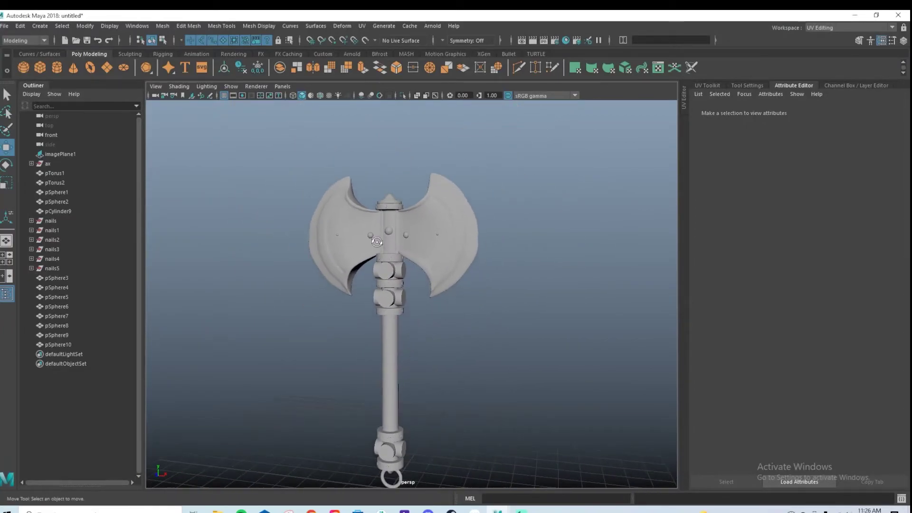
alt+right_drag(462, 295, 518, 280)
alt+drag(519, 280, 494, 272)
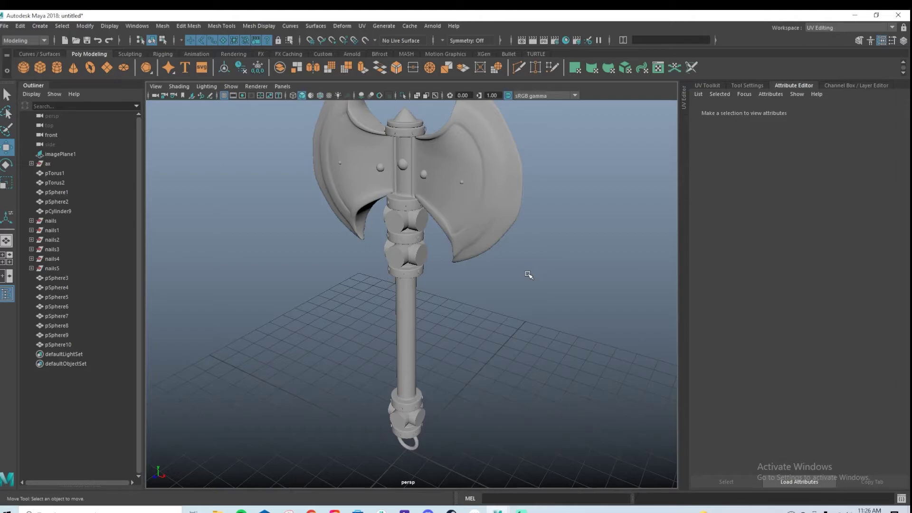
click(20, 25)
mouse_move(86, 150)
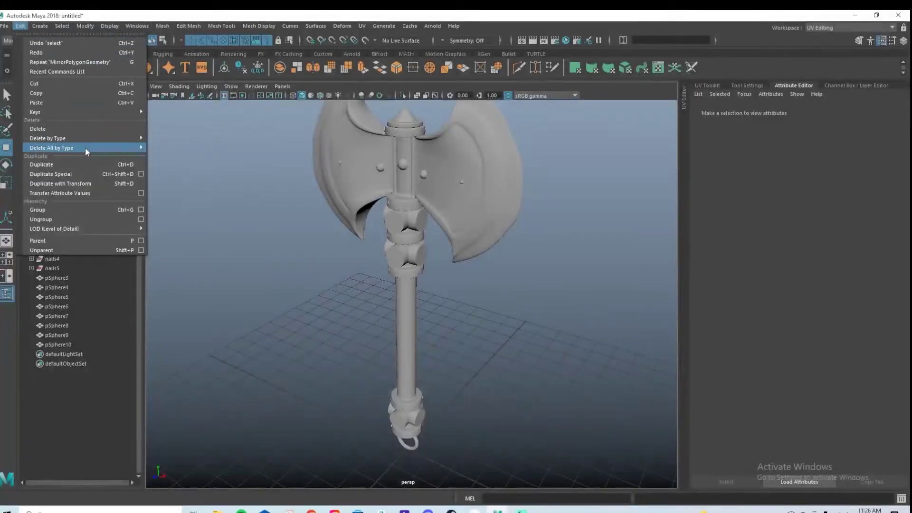
click(187, 154)
Group all the axe meshes and name the group "ax1"
scroll(501, 283, down, 3)
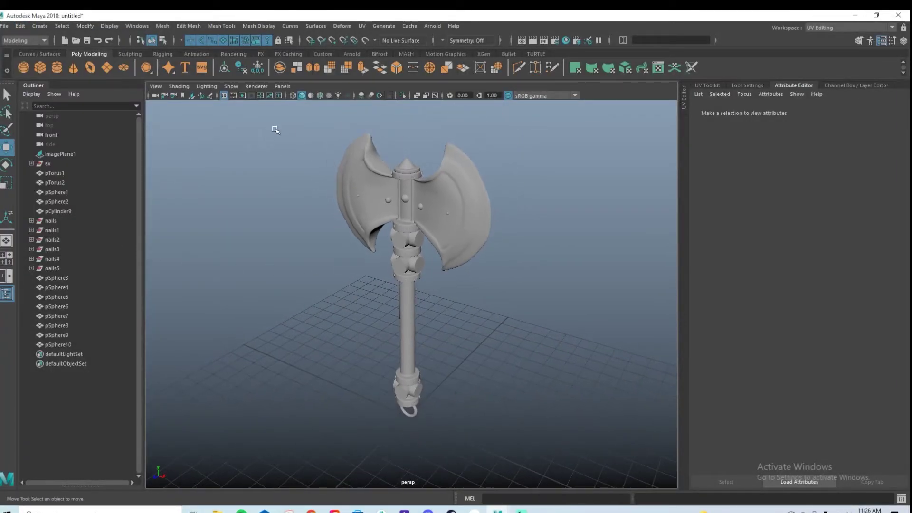
drag(271, 132, 603, 456)
key(ctrl+g)
double_click(61, 230)
text(ax1)
key(Return)
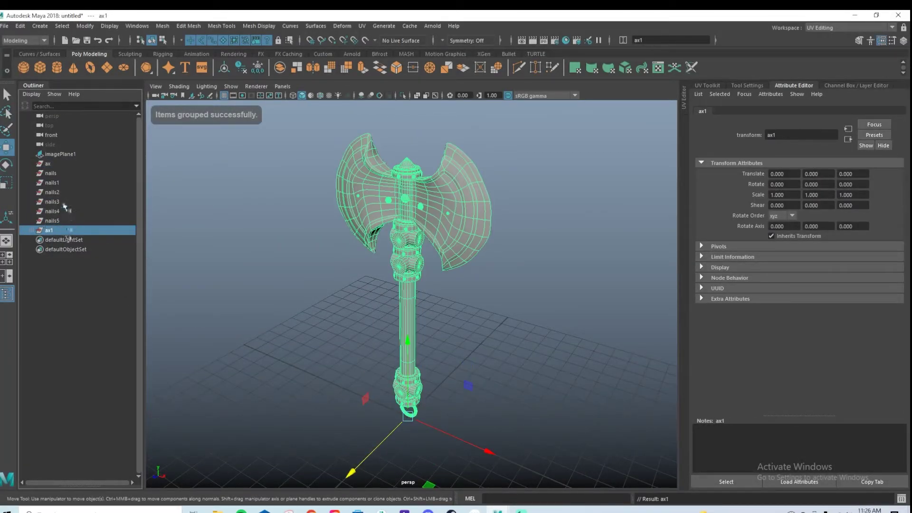
Delete the leftover ax and nails groups, from ax through nails5, outside the new ax1 group
drag(46, 163, 66, 221)
key(Delete)
alt+drag(420, 317, 279, 274)
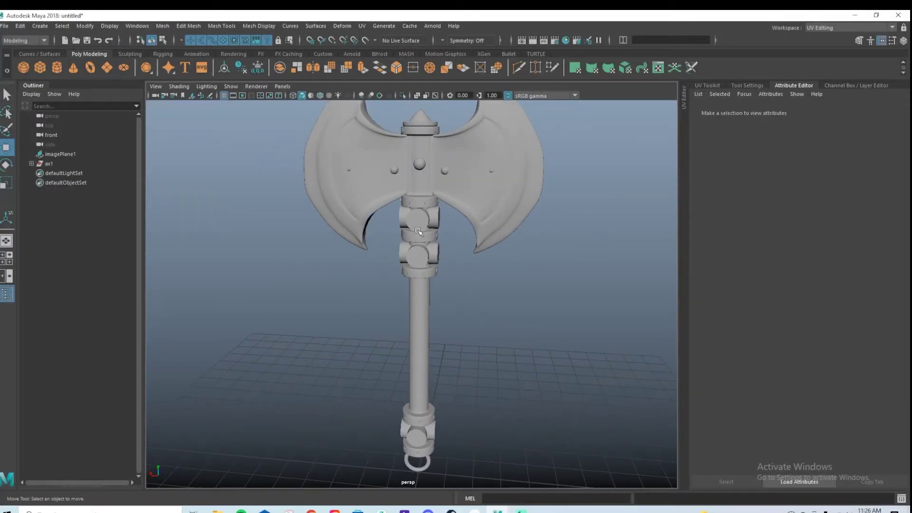
Examine the axe head's wireframe and studs against the ornament in the front reference image
key(space)
key(space)
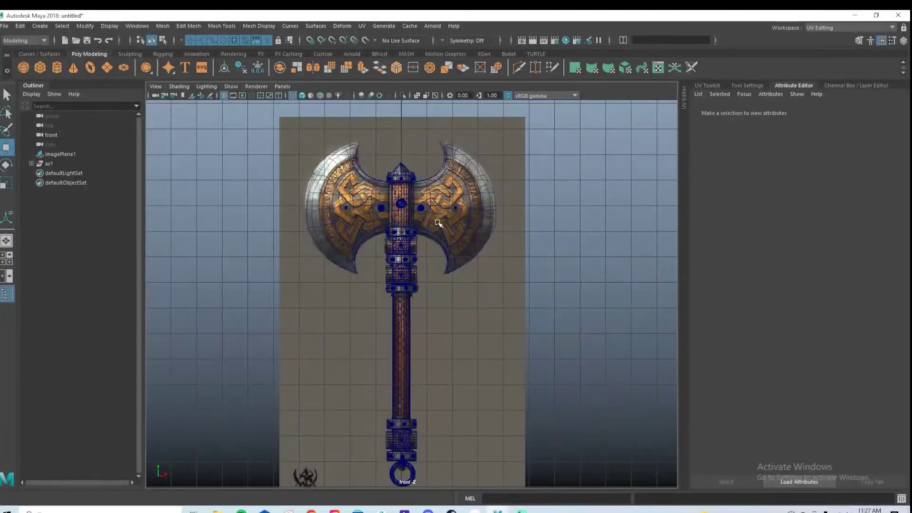
alt+right_drag(334, 198, 580, 204)
alt+middle_drag(304, 157, 332, 259)
alt+right_drag(332, 258, 470, 254)
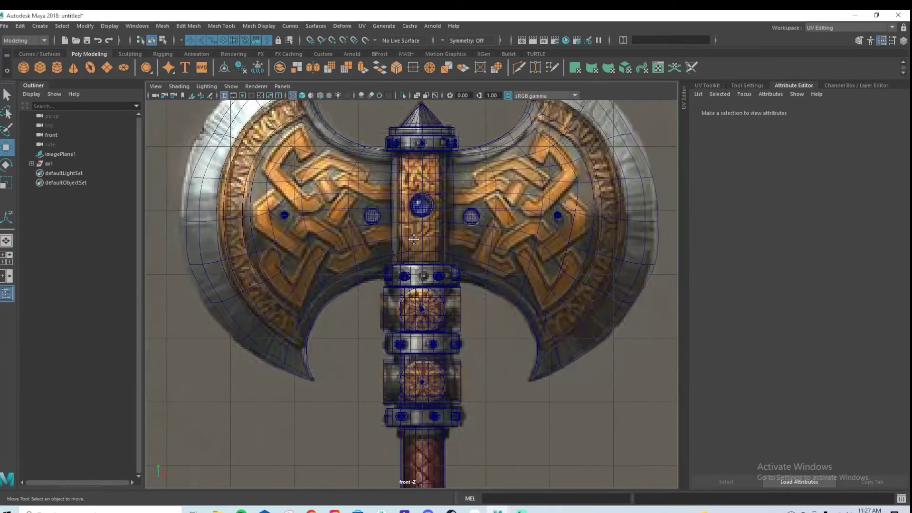
alt+right_drag(416, 238, 247, 243)
alt+middle_drag(424, 253, 432, 289)
scroll(442, 268, up, 5)
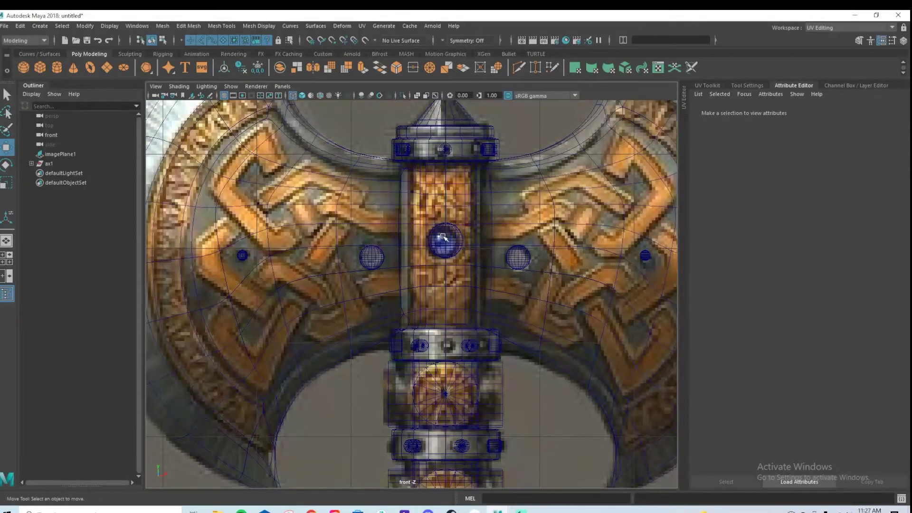
Assign a new aiStandardSurface material to the gem sphere at the centre of the axe head
click(464, 236)
click(445, 245)
key(space)
key(space)
alt+drag(378, 277, 482, 273)
alt+middle_drag(483, 272, 475, 347)
alt+drag(475, 347, 336, 229)
scroll(516, 260, up, 5)
click(337, 229)
right_drag(468, 149, 497, 380)
click(339, 263)
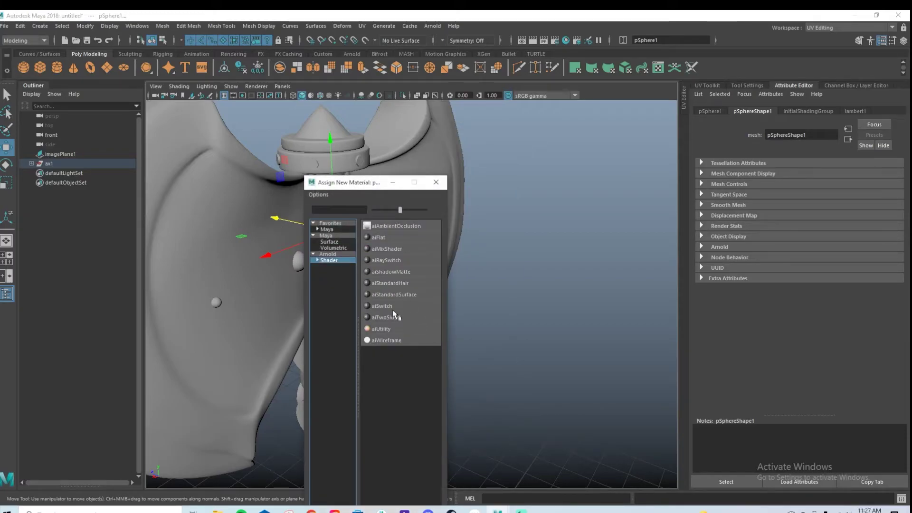
click(392, 309)
Give the gem's material a light blue base color and set its transmission weight to 0.429
click(787, 232)
click(779, 257)
click(796, 272)
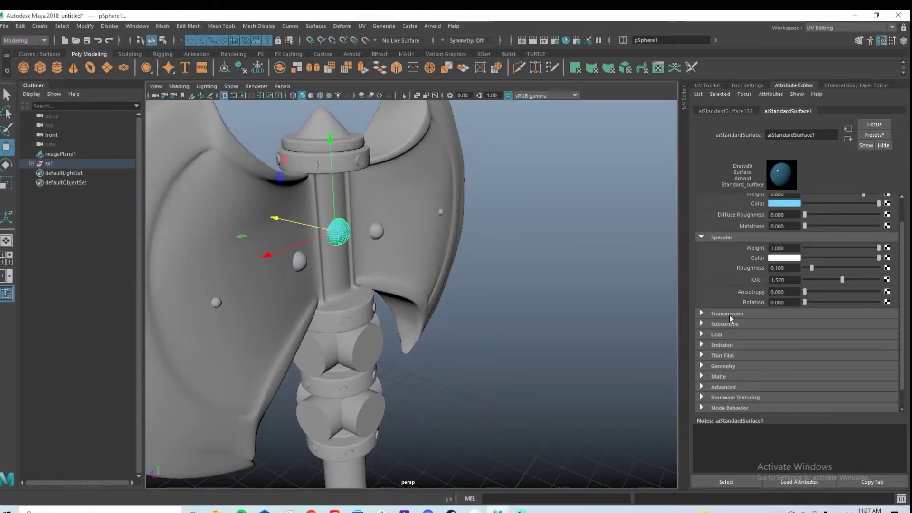
click(726, 314)
scroll(779, 304, down, 1)
click(836, 295)
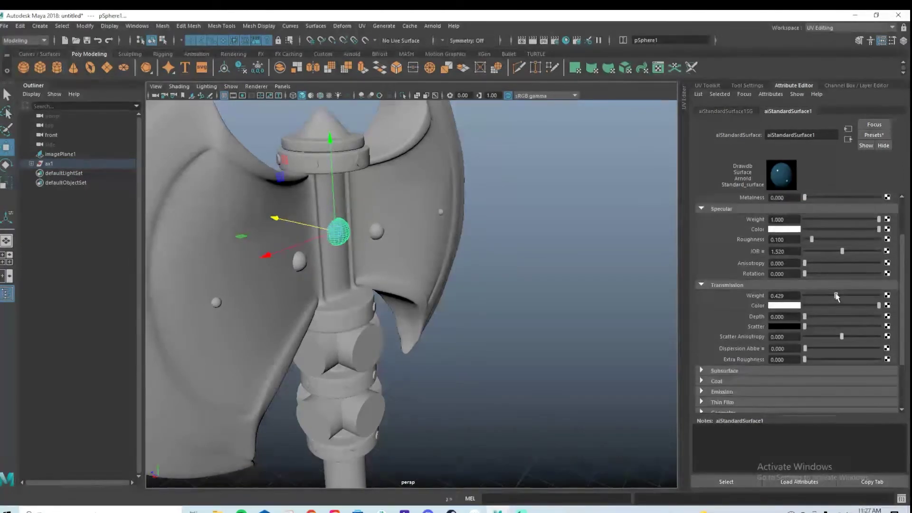
click(456, 282)
Expand the ax1 group and select all the axe parts except the central blue gem
alt+drag(345, 241, 381, 280)
alt+middle_drag(464, 344, 603, 311)
alt+drag(603, 311, 572, 316)
alt+right_drag(572, 316, 501, 298)
click(529, 316)
alt+drag(501, 298, 506, 298)
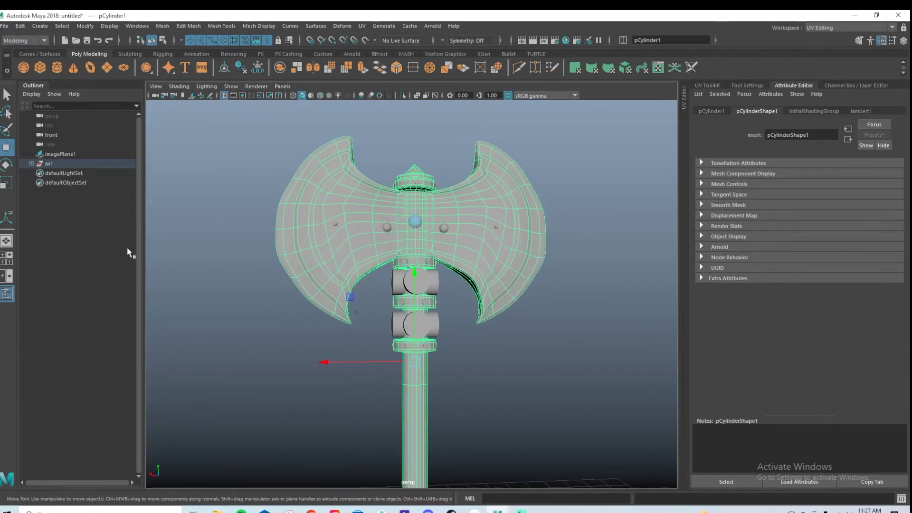
click(31, 164)
alt+right_drag(425, 326, 492, 297)
drag(603, 470, 241, 119)
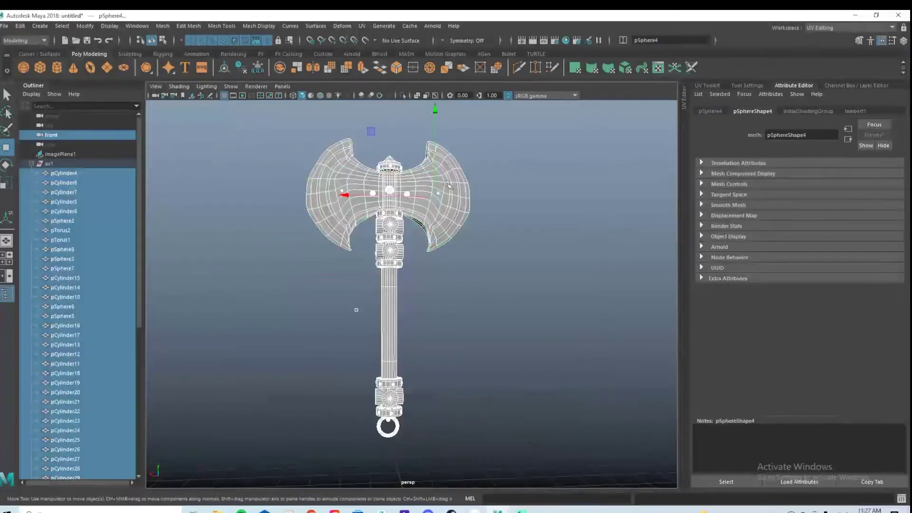
right_click(519, 147)
alt+right_drag(520, 147, 627, 207)
alt+middle_drag(361, 123, 405, 227)
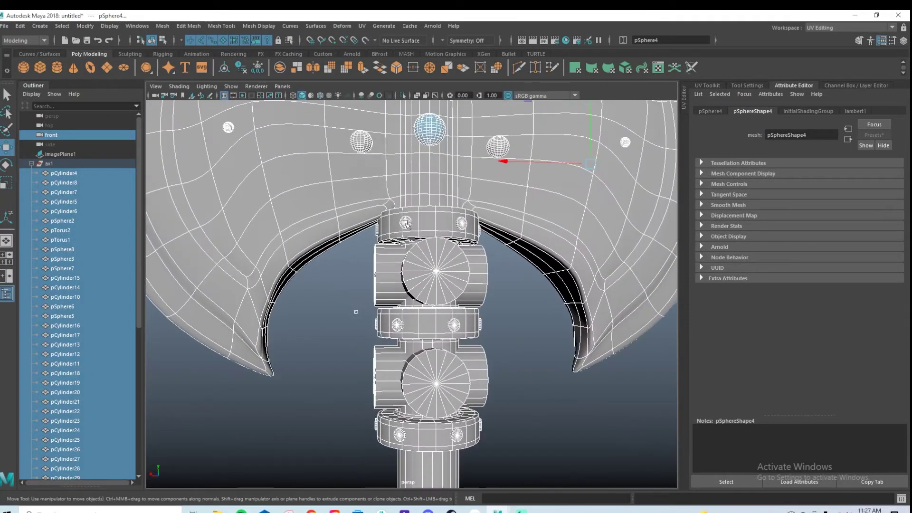
scroll(356, 312, down, 3)
alt+drag(357, 311, 488, 200)
shift+click(419, 194)
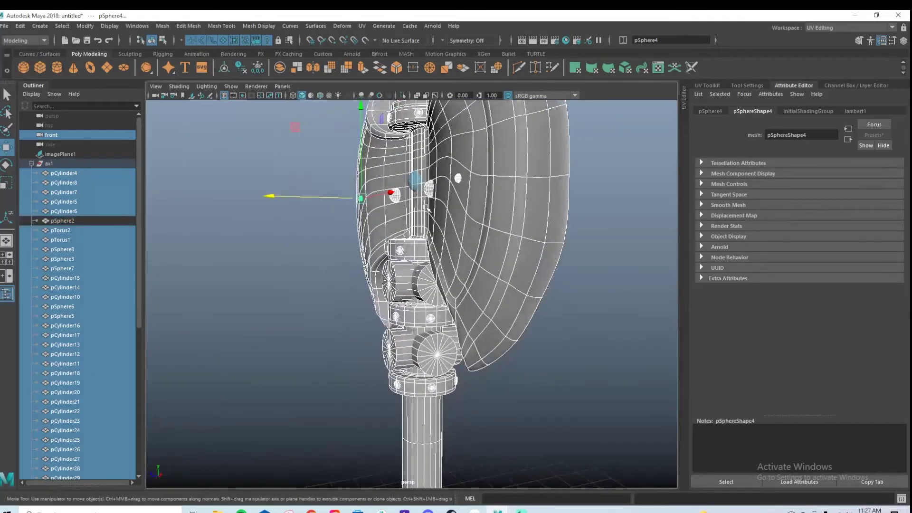
Remove the crossed cylinders below the head and above the pommel ring from the selection
key(space)
key(space)
alt+right_drag(546, 327, 439, 363)
alt+middle_drag(439, 362, 437, 177)
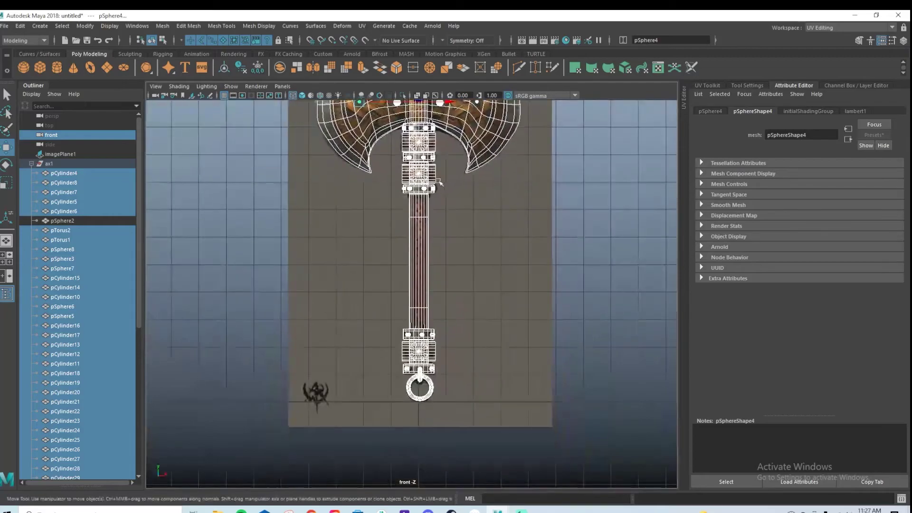
alt+right_drag(514, 316, 583, 340)
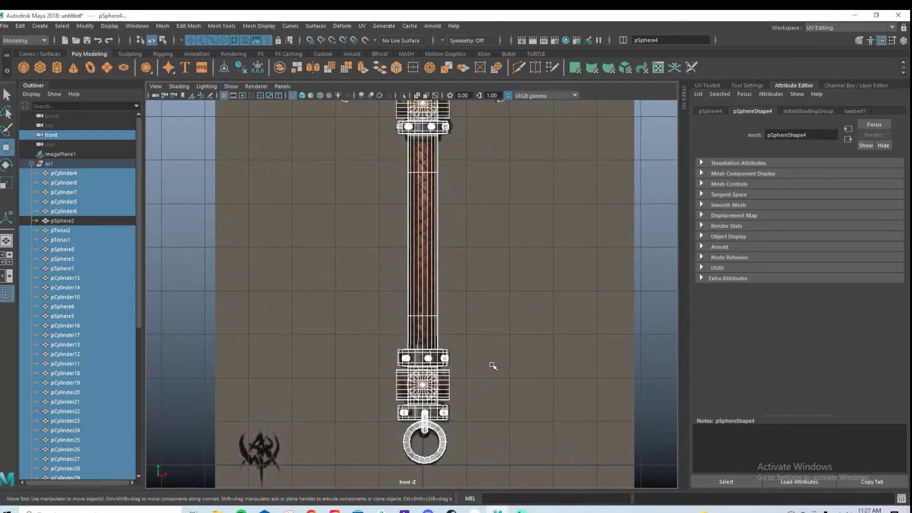
alt+middle_drag(498, 266, 513, 407)
alt+middle_drag(456, 236, 450, 353)
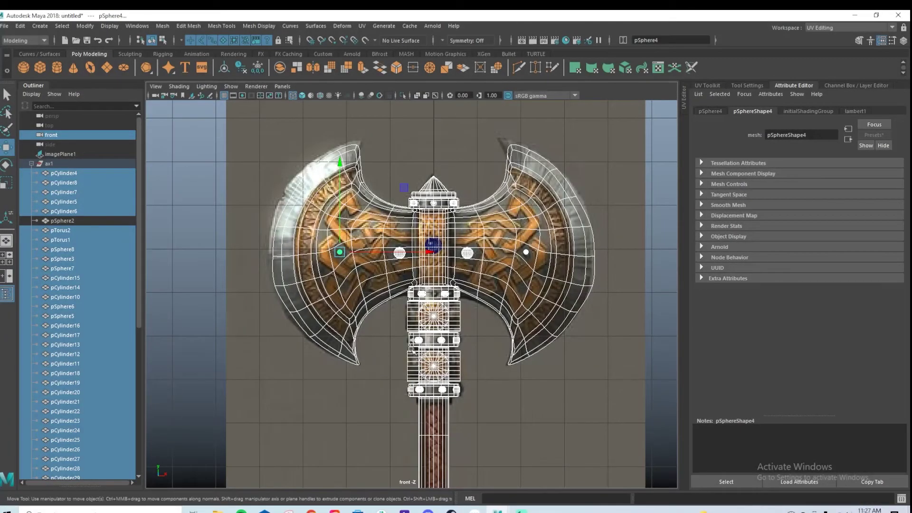
scroll(451, 352, up, 5)
ctrl+click(446, 307)
ctrl+click(507, 293)
ctrl+click(504, 406)
ctrl+click(481, 414)
alt+middle_drag(517, 444, 479, 188)
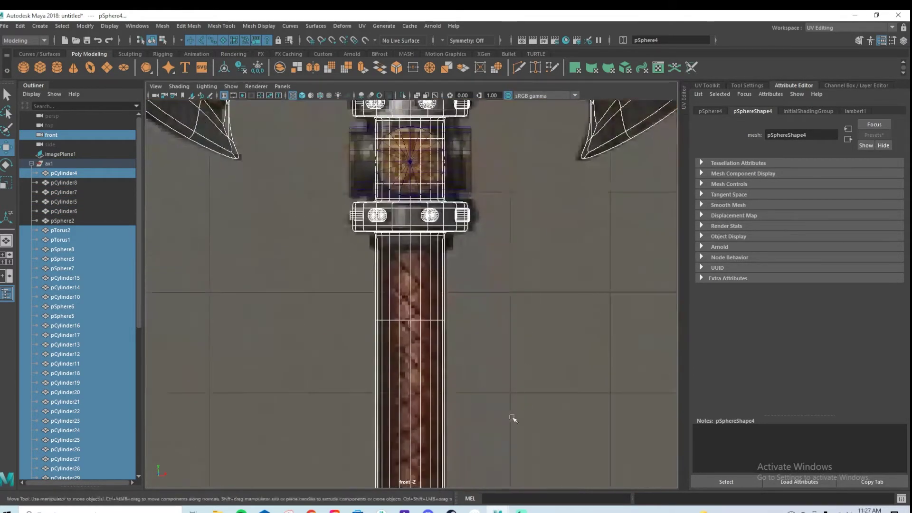
scroll(515, 414, down, 6)
alt+middle_drag(460, 345, 460, 285)
alt+middle_drag(599, 399, 592, 289)
scroll(592, 290, up, 6)
ctrl+click(404, 206)
ctrl+click(437, 213)
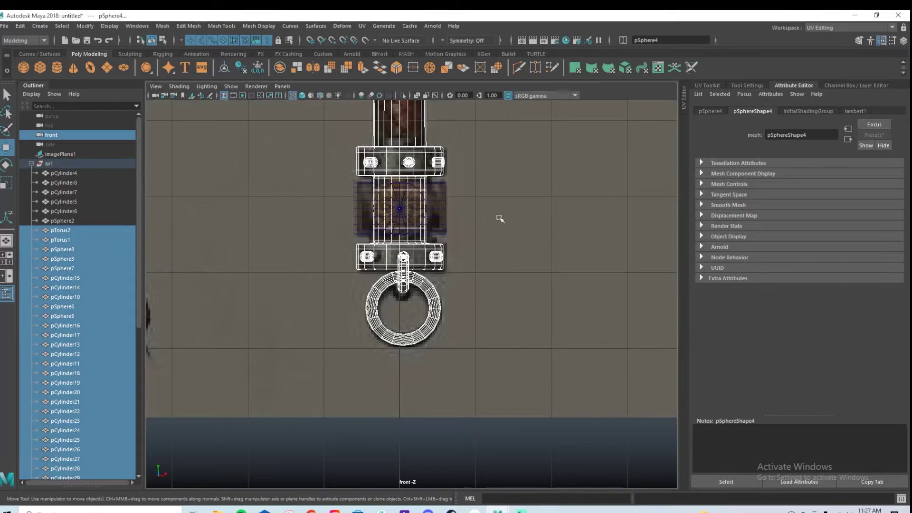
scroll(470, 216, down, 6)
Assign a new aiStandardSurface material to the selected blade, handle, collar, stud and ring parts
right_click(479, 177)
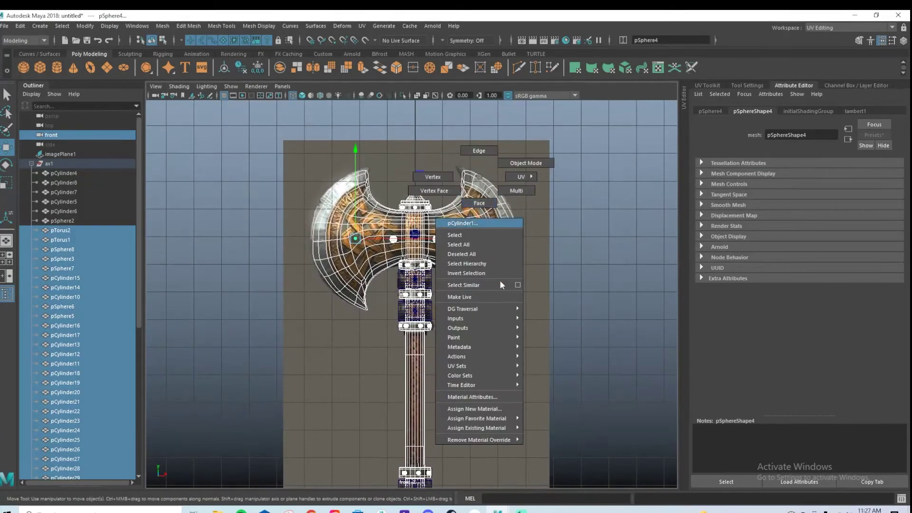
click(473, 409)
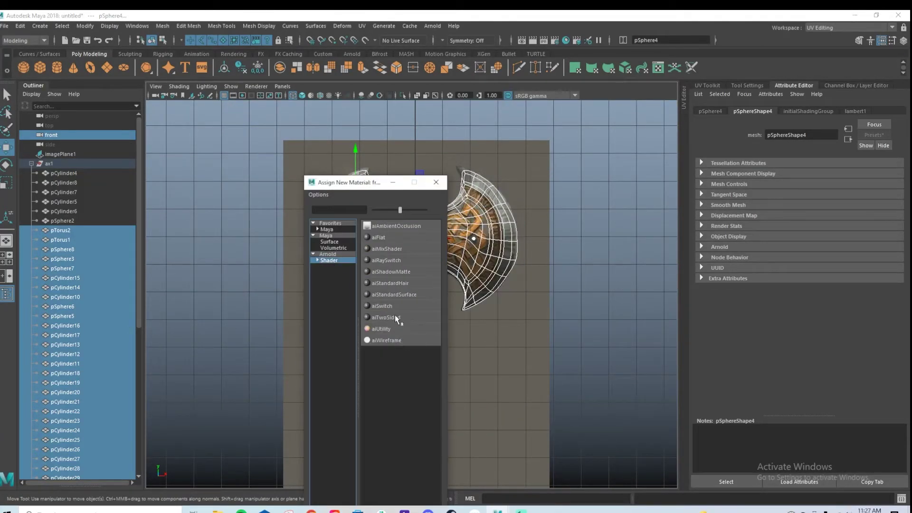
click(401, 294)
scroll(822, 247, up, 3)
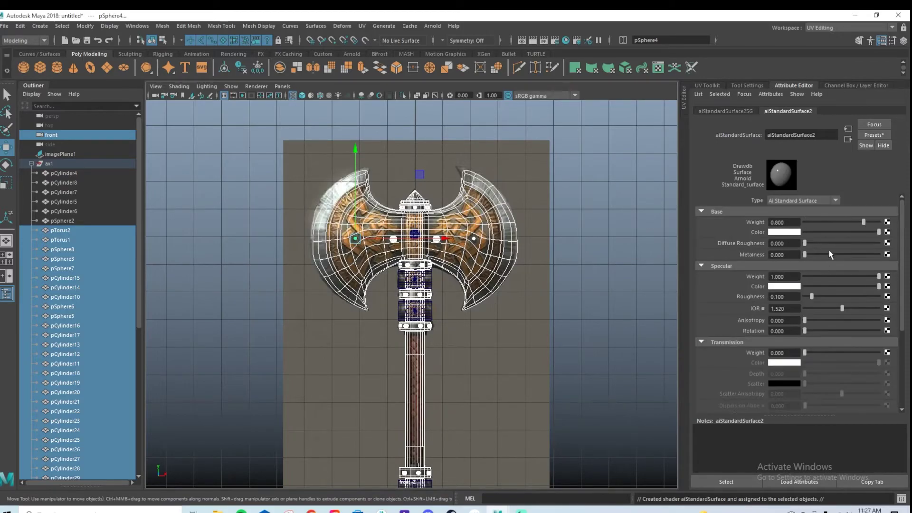
Set the new metal material's metalness to 0.545, base weight to 1.000 and base color to dark grey
click(843, 255)
drag(848, 256, 845, 255)
drag(863, 221, 899, 227)
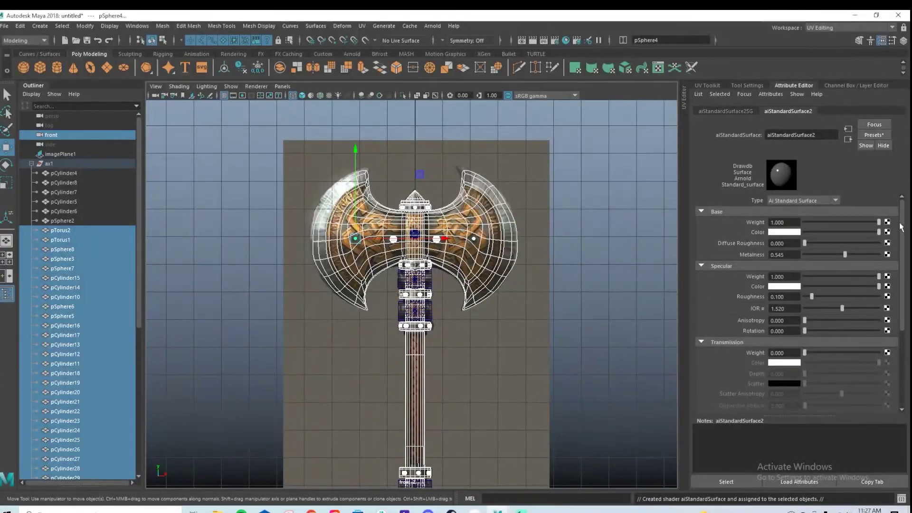
click(792, 232)
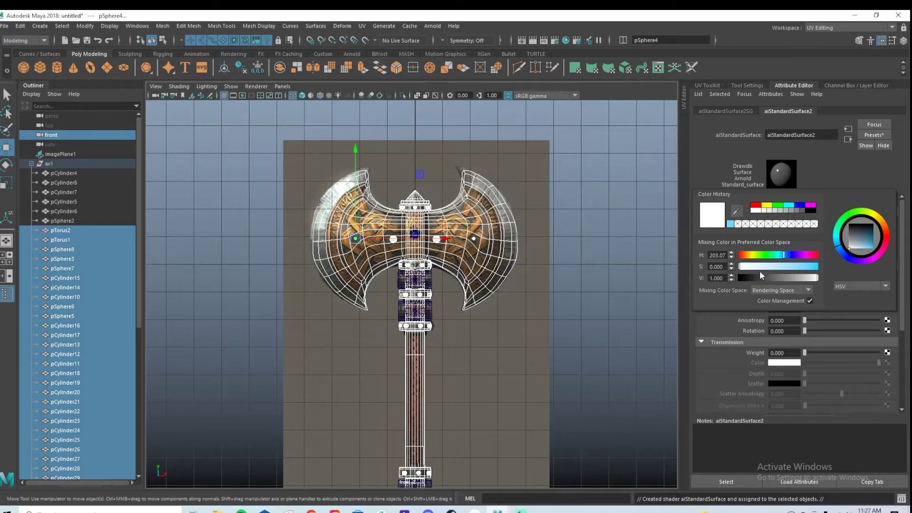
drag(770, 278, 774, 279)
Select the crossed cylinders, pCylinder4 to pCylinder8, below the axe head and above the pommel ring
scroll(474, 270, up, 3)
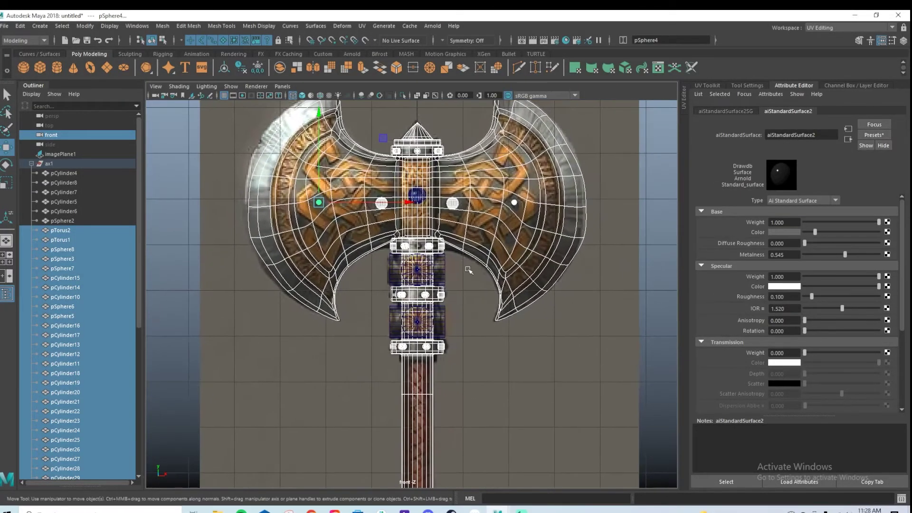
click(499, 327)
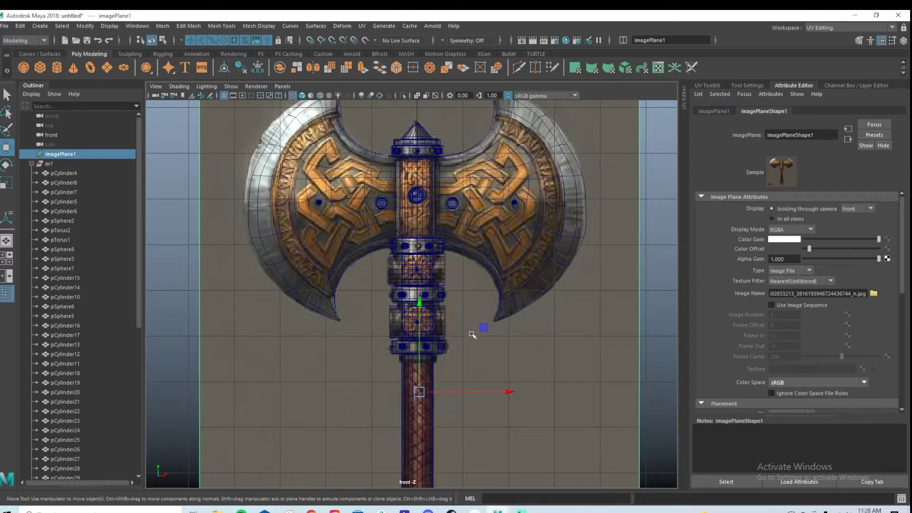
click(420, 273)
shift+click(442, 281)
shift+click(426, 326)
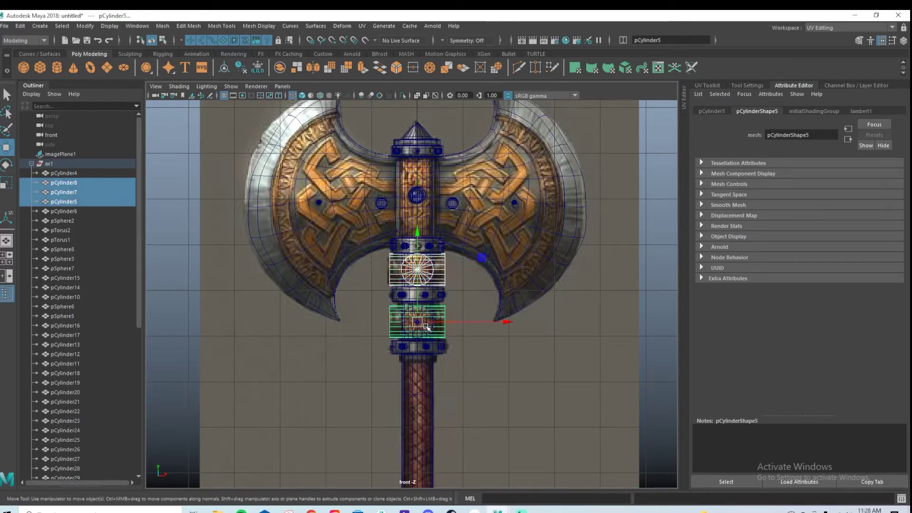
shift+click(430, 327)
alt+middle_drag(434, 353, 414, 195)
alt+middle_drag(391, 351, 390, 244)
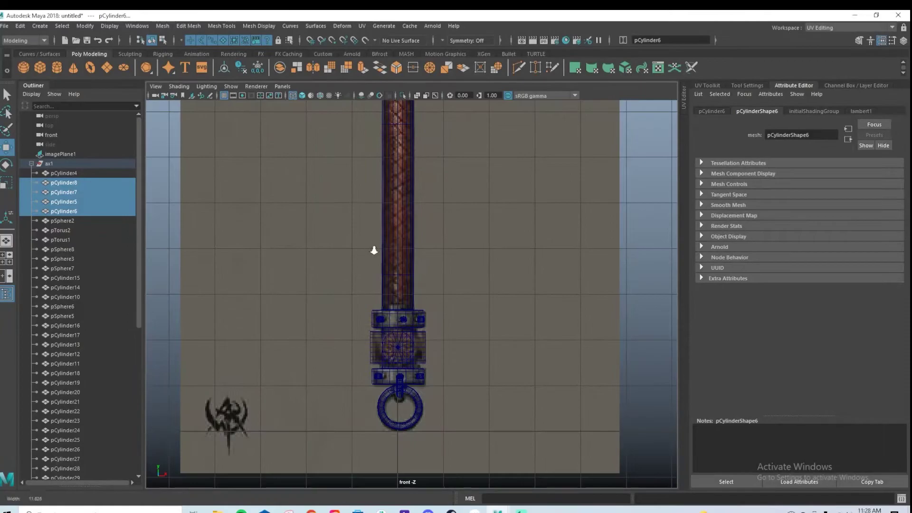
alt+right_drag(372, 250, 482, 338)
shift+click(410, 370)
shift+click(372, 370)
Assign a new aiStandardSurface material to the selected crossed cylinders
right_drag(518, 441, 527, 396)
click(329, 260)
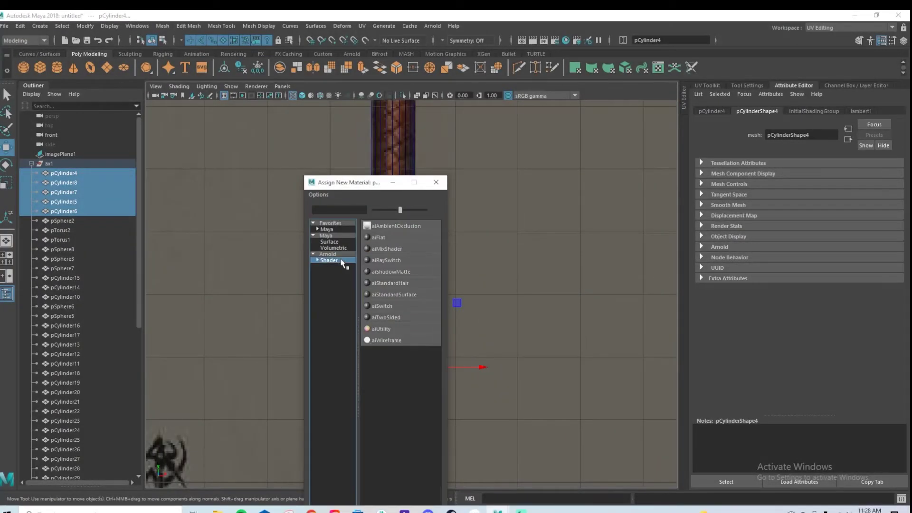
click(399, 294)
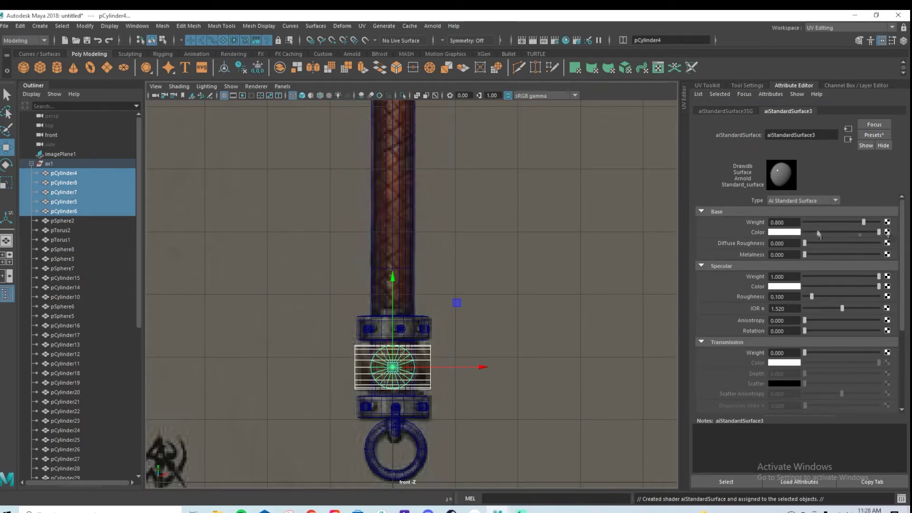
key(f)
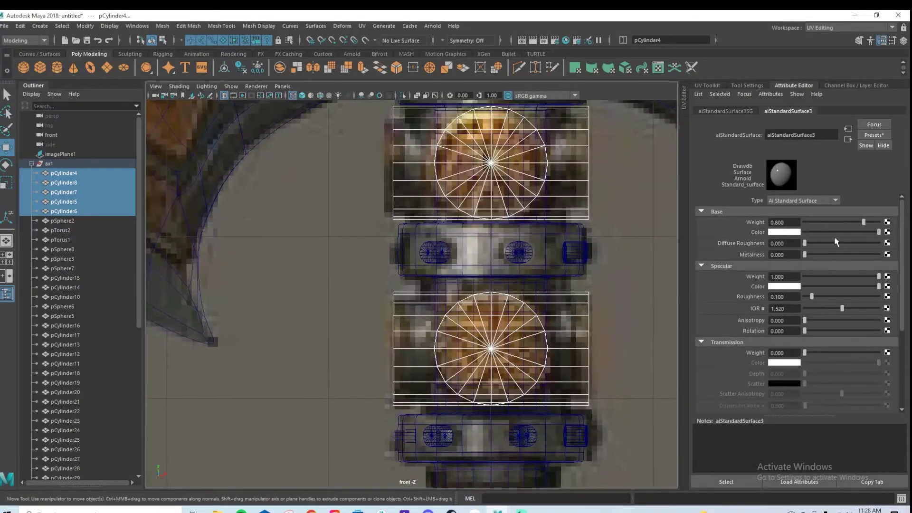
Sample a golden base color for the cylinders' material from the round ornament in the reference image and set metalness to 0.455
click(789, 234)
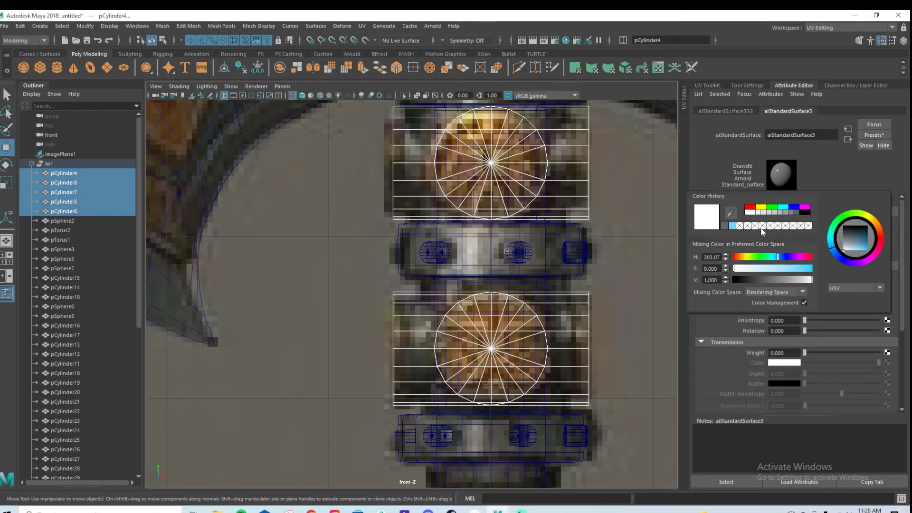
click(732, 215)
click(518, 326)
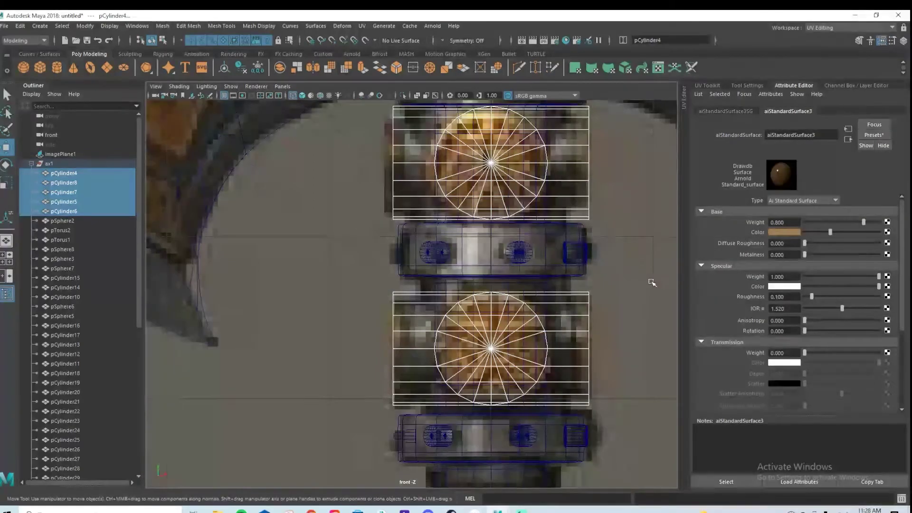
click(789, 233)
click(731, 215)
click(487, 124)
scroll(617, 244, down, 5)
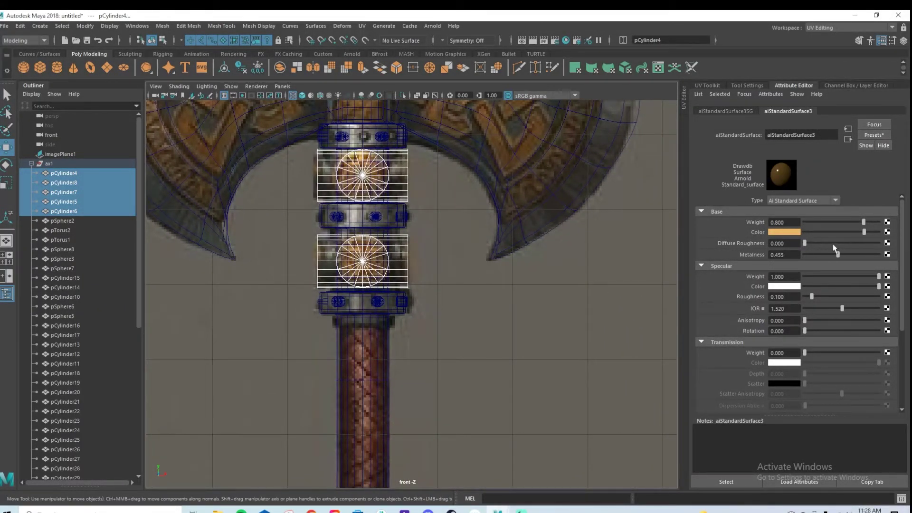
Select the curved face bands over the engraved gold borders of both blades on the front side
scroll(630, 246, down, 4)
key(q)
scroll(553, 173, up, 4)
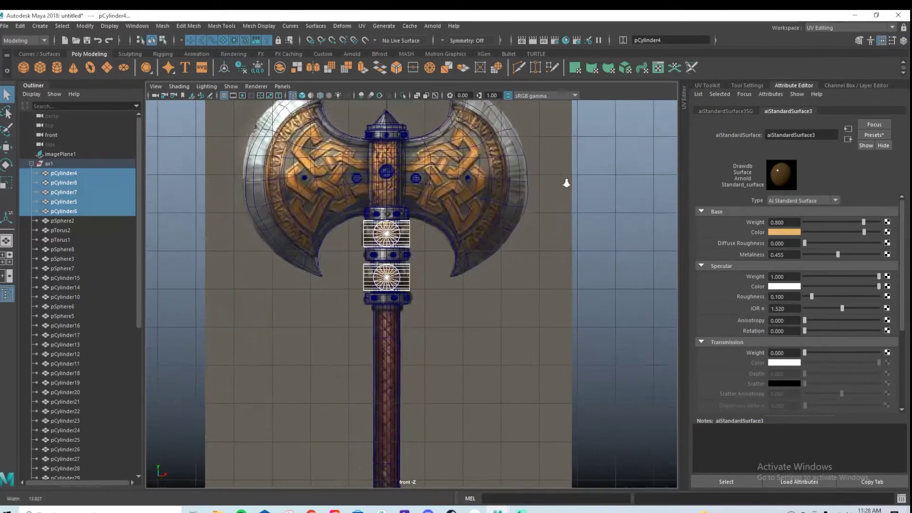
scroll(438, 265, up, 2)
click(488, 178)
right_click(488, 177)
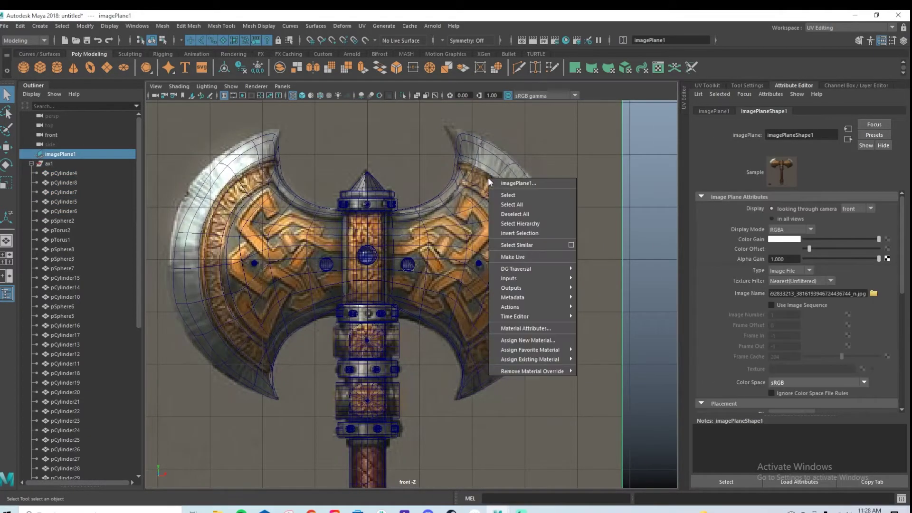
right_click(483, 178)
right_click(480, 187)
click(481, 212)
double_click(482, 178)
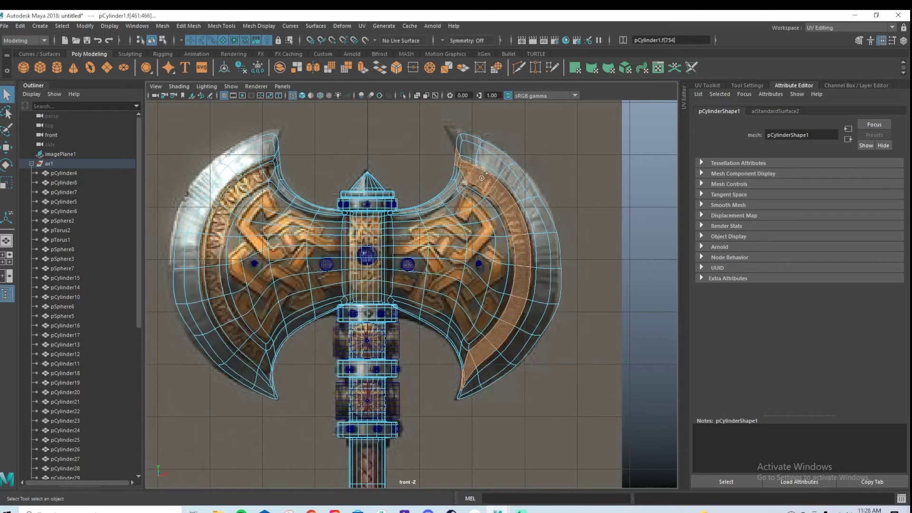
mouse_move(469, 172)
mouse_down()
mouse_move(519, 223)
mouse_move(519, 280)
mouse_up()
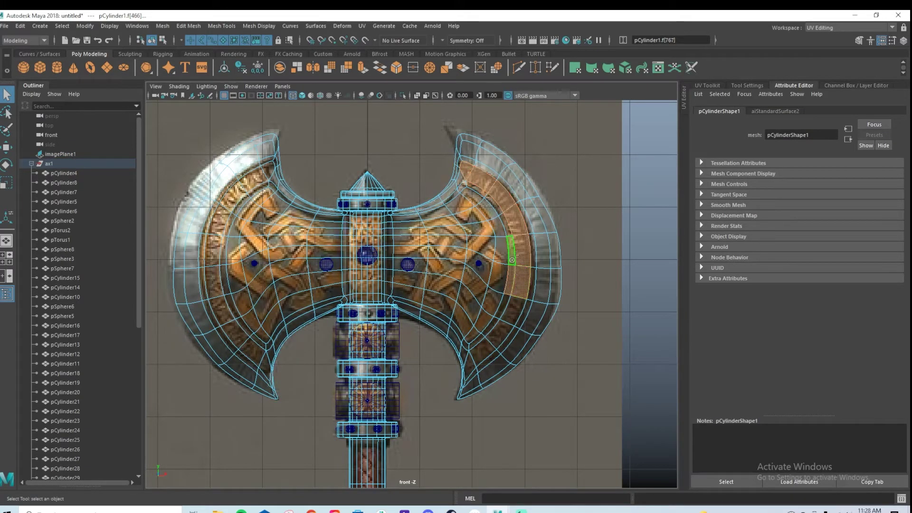
shift+double_click(467, 364)
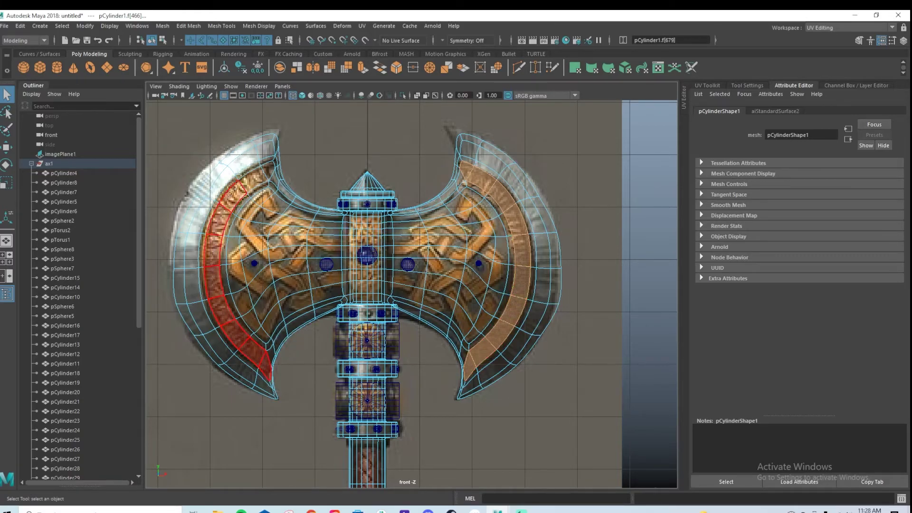
Add the matching curved face bands on the back side of both blades to the selection in perspective view
key(space)
key(space)
alt+drag(568, 311, 435, 320)
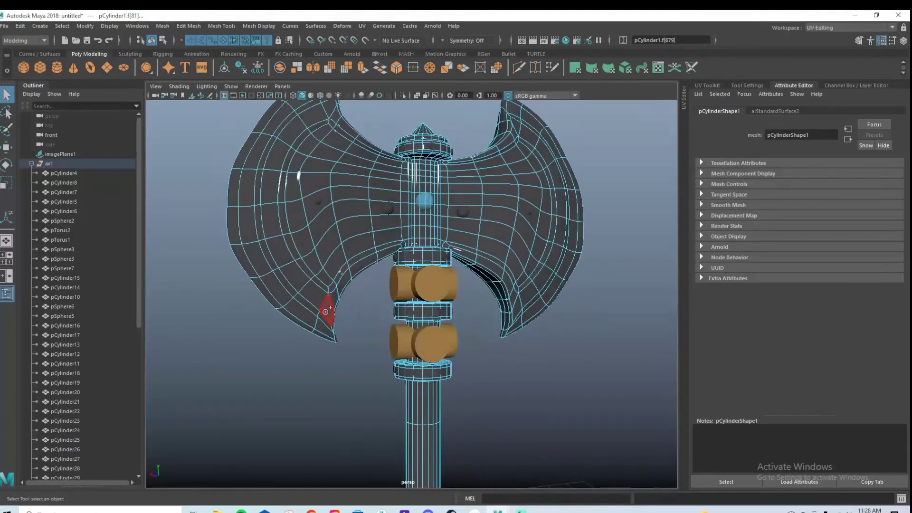
drag(319, 112, 321, 112)
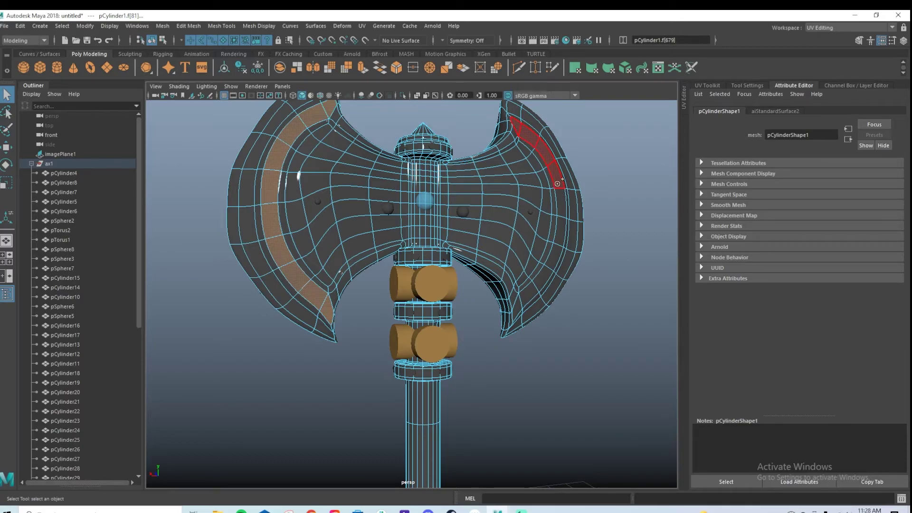
click(570, 200)
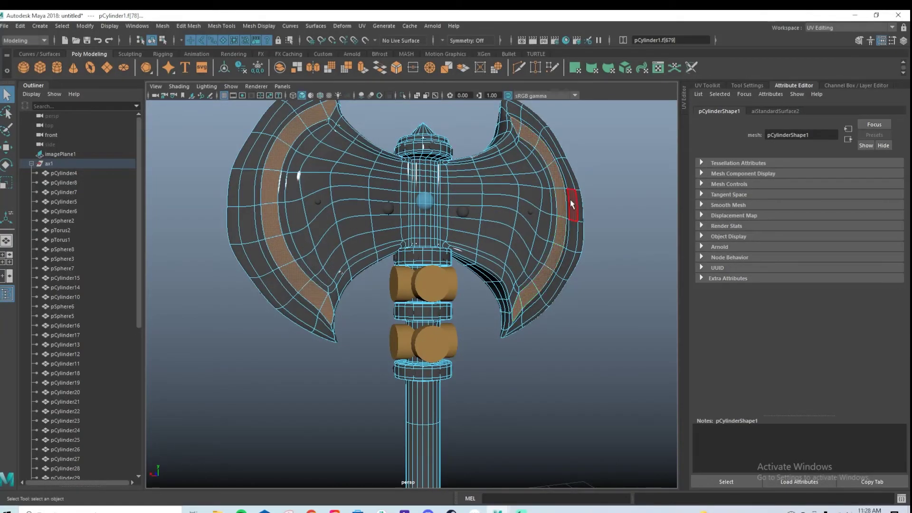
Assign the existing golden material aiStandardSurface3 to the selected curved bands of both blades and clear the selection
right_drag(608, 134, 666, 404)
click(579, 323)
scroll(484, 369, down, 5)
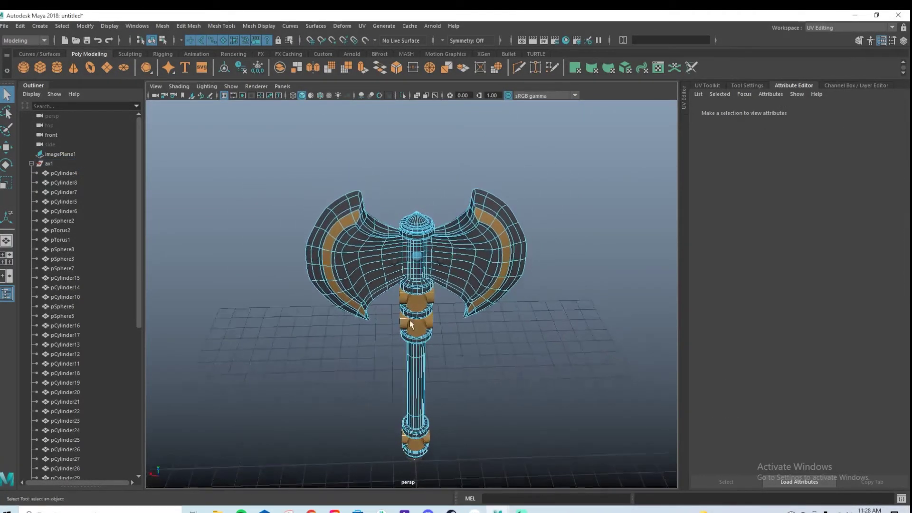
scroll(452, 343, up, 5)
Select the faces of the long grip section of the handle in the front view and assign them a new aiStandardSurface material
key(space)
key(space)
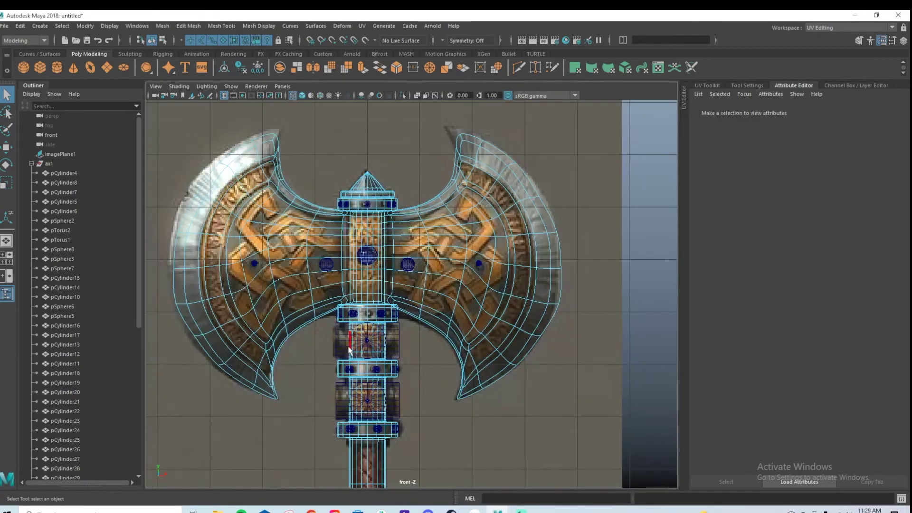
right_drag(565, 202, 600, 185)
alt+drag(475, 316, 468, 312)
scroll(484, 382, down, 3)
alt+middle_drag(483, 382, 531, 326)
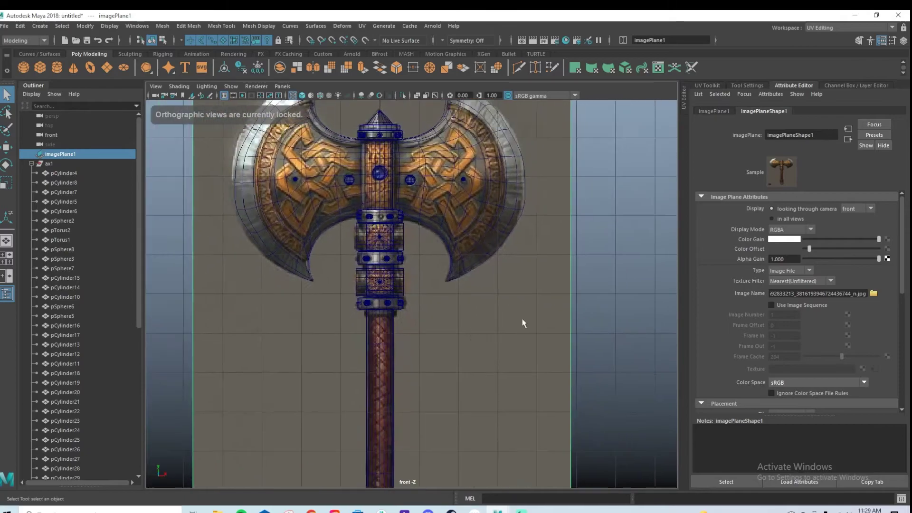
alt+middle_drag(320, 365, 320, 270)
scroll(319, 271, up, 1)
click(362, 230)
right_drag(362, 230, 362, 262)
drag(315, 230, 485, 424)
right_click(491, 236)
click(541, 398)
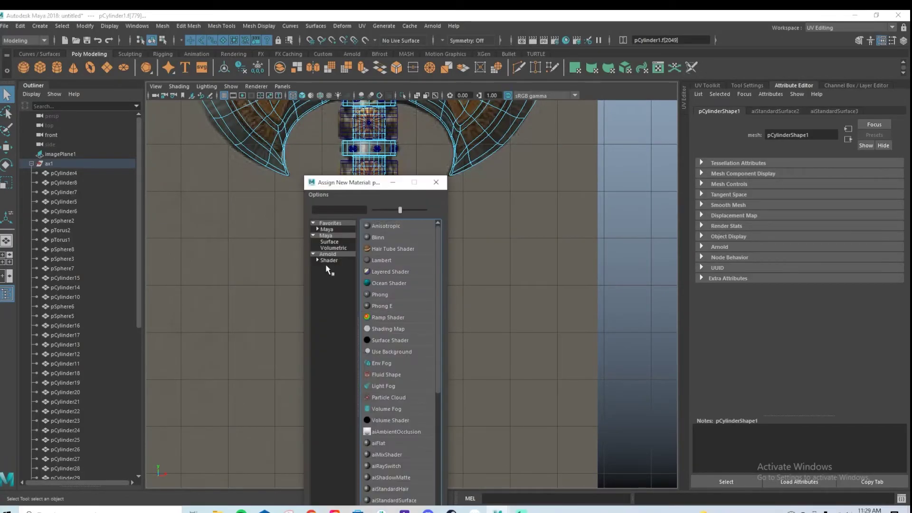
click(349, 261)
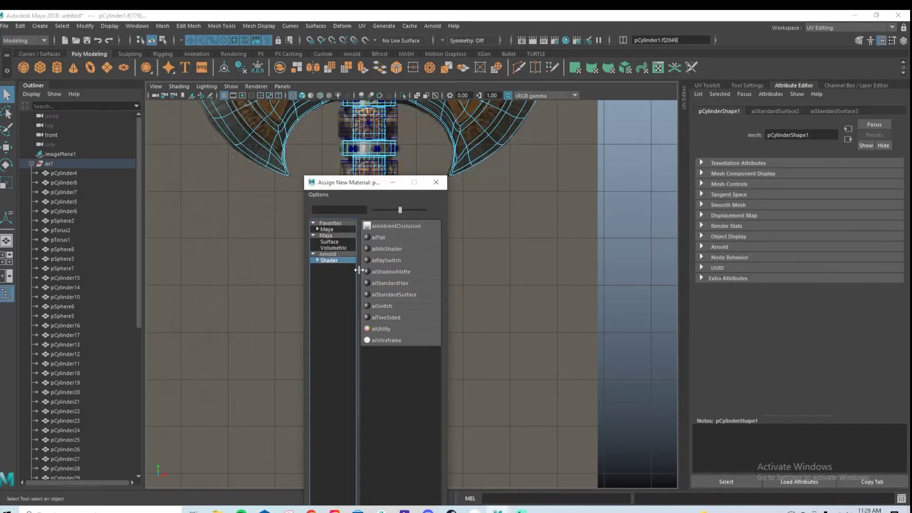
click(398, 295)
Sample a reddish-brown base color for the grip material from the handle in the reference image and increase its diffuse roughness
scroll(338, 269, up, 5)
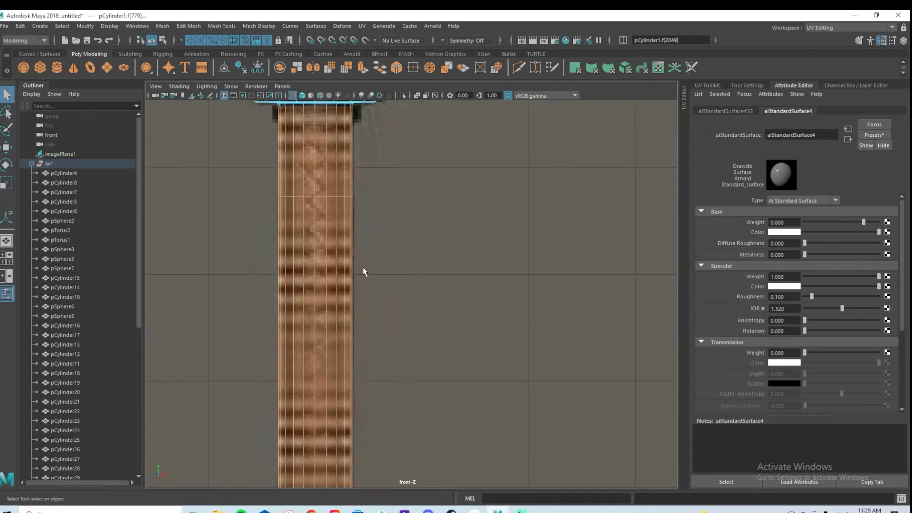
alt+middle_drag(352, 261, 474, 336)
click(798, 232)
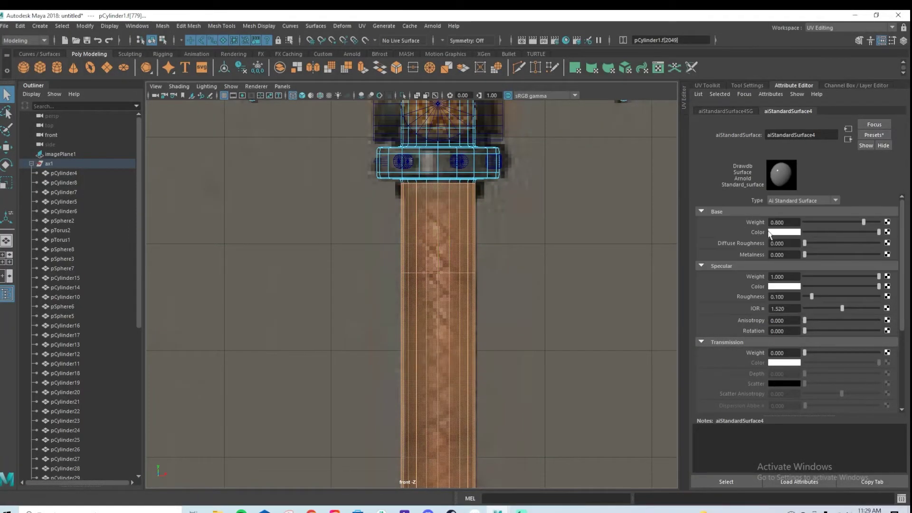
click(784, 233)
click(725, 207)
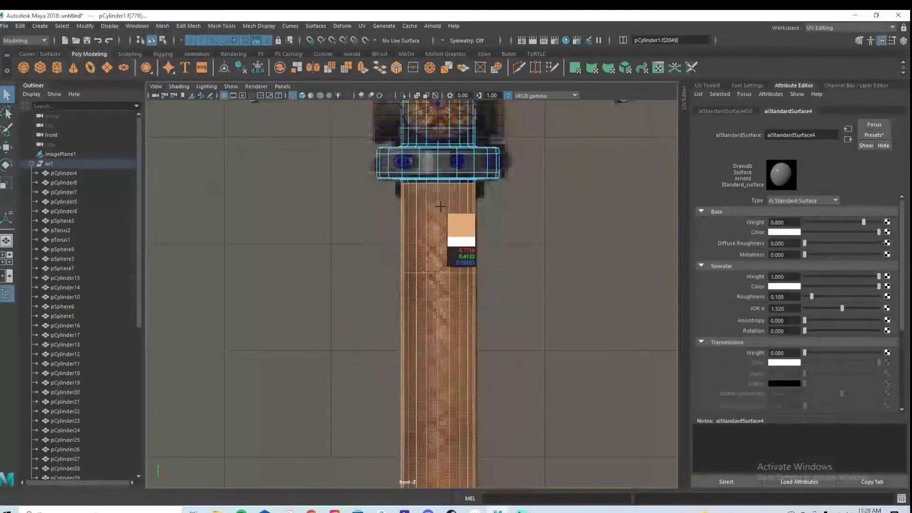
click(442, 239)
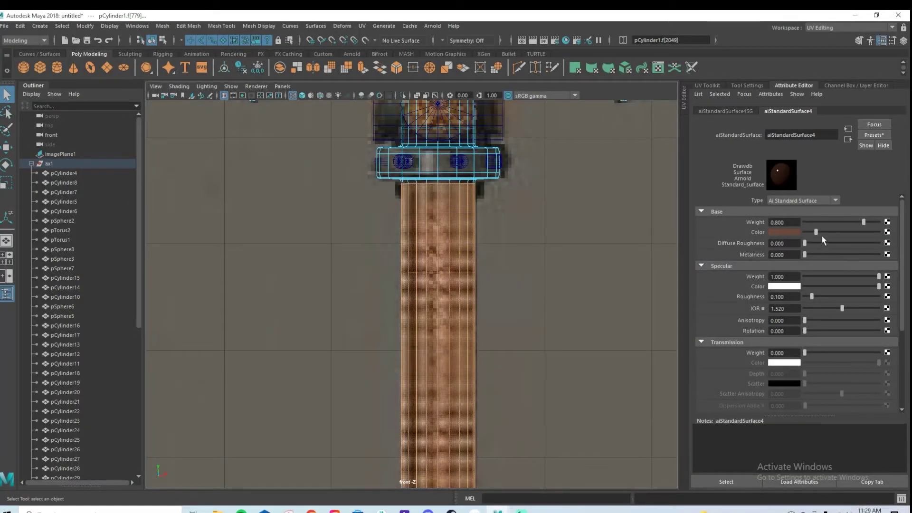
drag(805, 243, 845, 242)
click(564, 175)
right_drag(466, 211, 597, 196)
Insert an edge loop around the top of the grip just below the studded collar with the Multi-Cut tool
scroll(415, 232, down, 8)
scroll(444, 184, up, 10)
alt+middle_drag(485, 170, 476, 241)
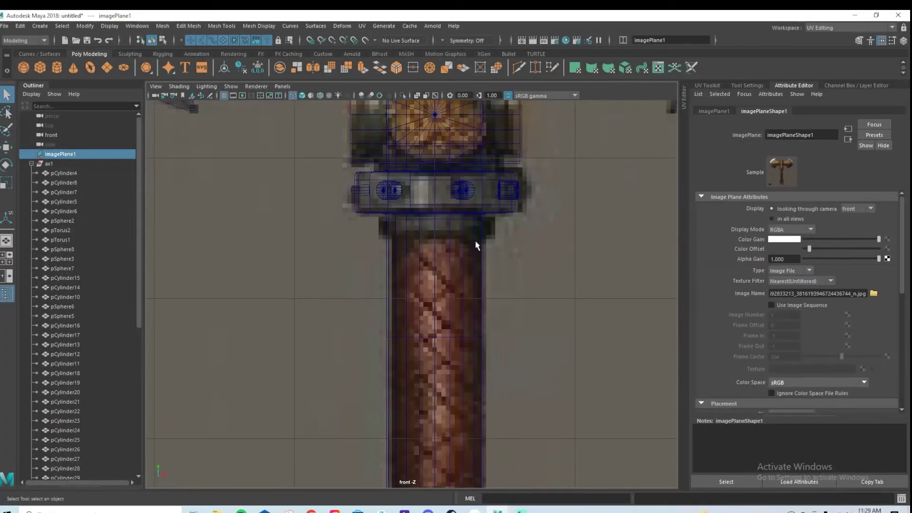
scroll(476, 240, up, 3)
shift+right_drag(412, 208, 357, 189)
click(403, 189)
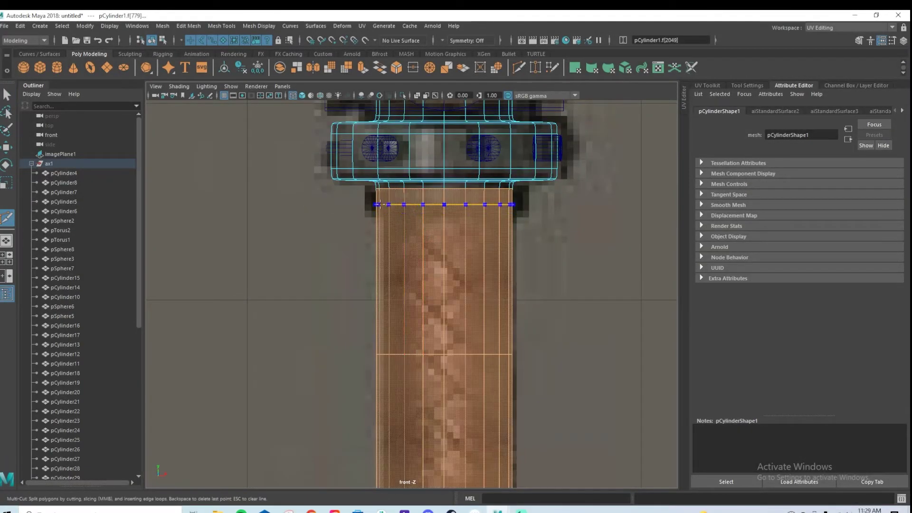
Extrude the face ring at the top of the grip outward with 1 division, matching the small collar in the reference
right_drag(387, 195, 387, 221)
click(396, 198)
shift+double_click(415, 199)
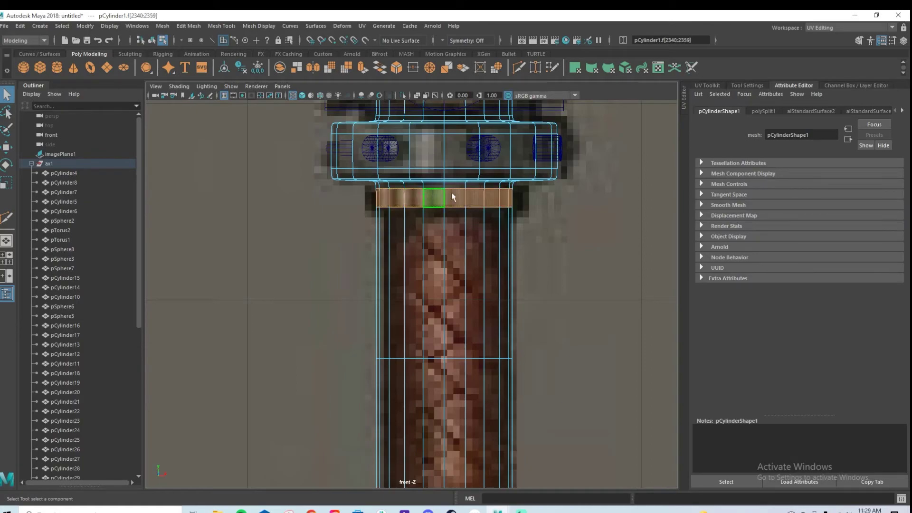
key(ctrl+e)
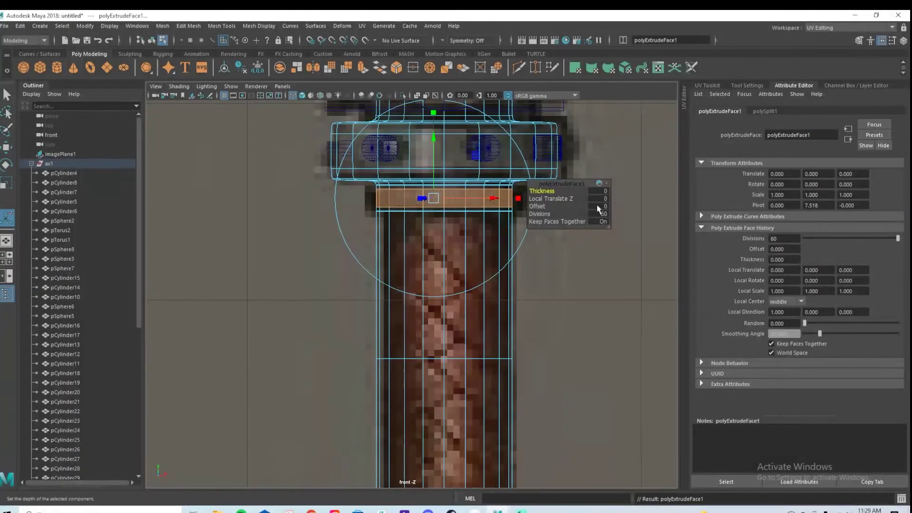
click(601, 213)
text(1)
key(Return)
drag(548, 191, 554, 192)
Bevel the upper and lower outer edge loops of the extruded collar with 2 segments and a fraction of 0.56
key(1)
right_click(441, 180)
click(442, 153)
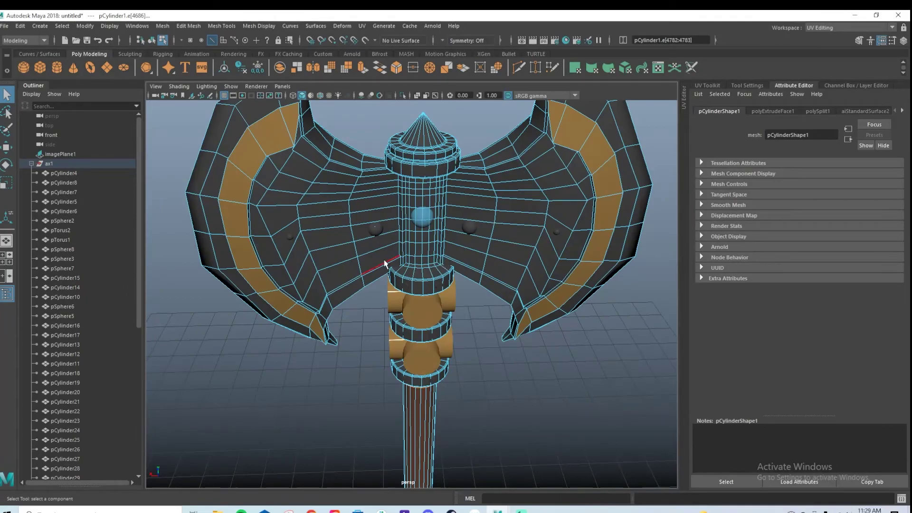
key(f)
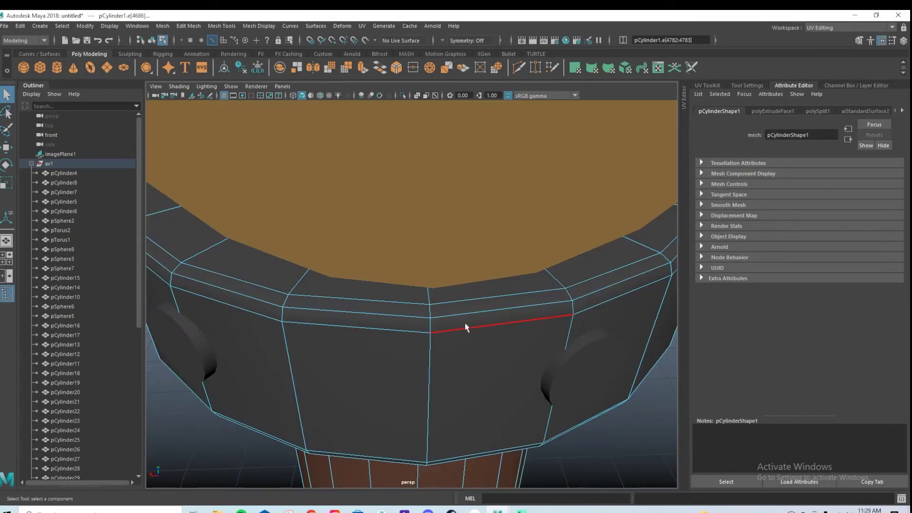
scroll(432, 322, down, 5)
mouse_move(432, 322)
alt+mouse_down()
mouse_move(459, 297)
mouse_move(440, 288)
mouse_move(430, 315)
alt+mouse_up()
scroll(441, 315, up, 3)
alt+middle_drag(452, 314, 448, 290)
alt+right_drag(449, 290, 531, 284)
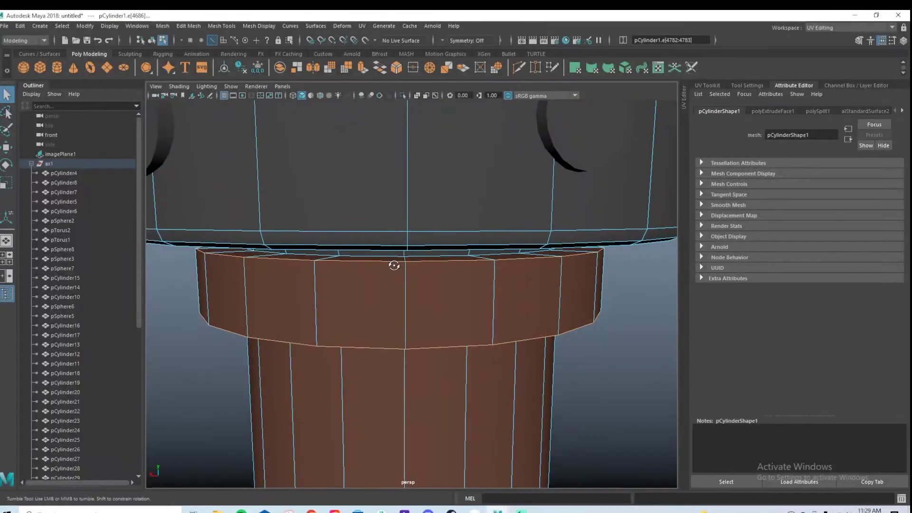
key(ctrl+b)
click(574, 198)
text(2)
key(Return)
mouse_move(546, 190)
mouse_down()
mouse_move(554, 194)
mouse_move(546, 195)
mouse_up()
key(3)
alt+right_drag(500, 281, 413, 199)
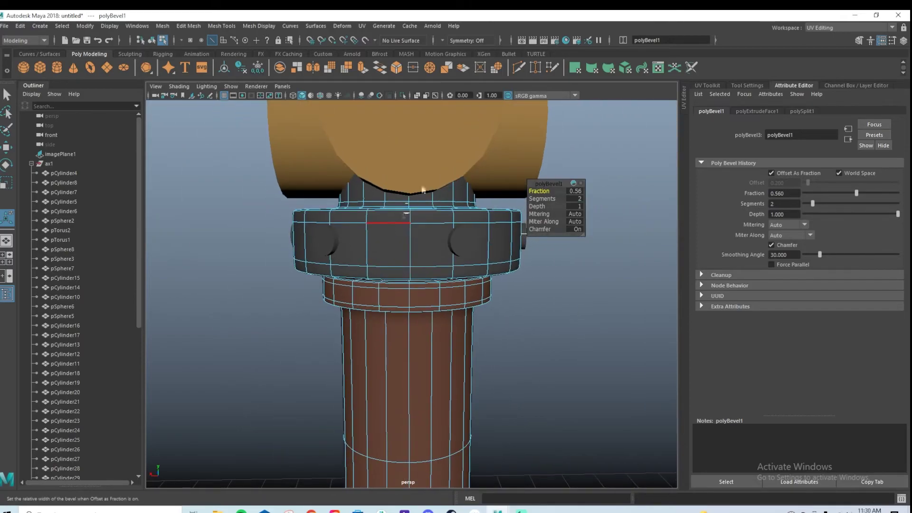
Select the faces of the small collar and the studded collar above it and assign them the existing metal material aiStandardSurface2
key(F8)
key(q)
alt+right_drag(352, 285, 430, 290)
key(space)
key(space)
scroll(419, 273, up, 3)
drag(202, 173, 637, 259)
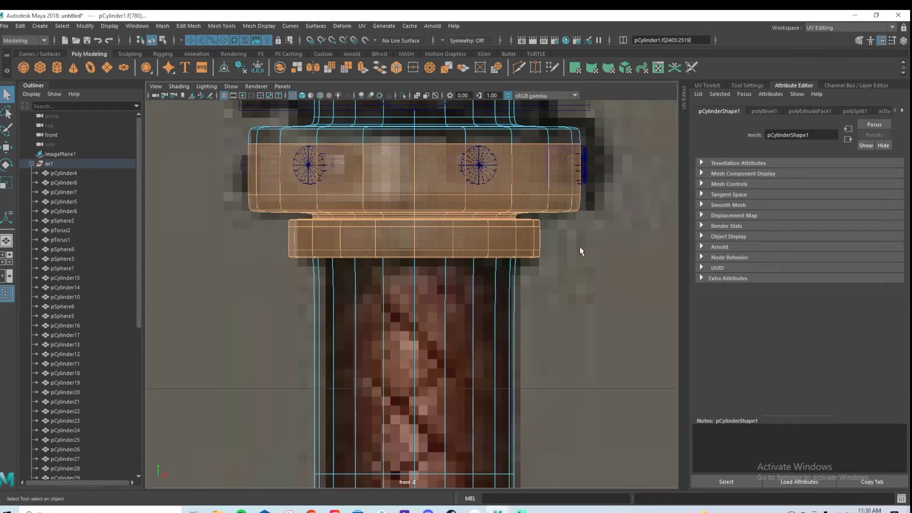
right_click(540, 178)
mouse_move(614, 360)
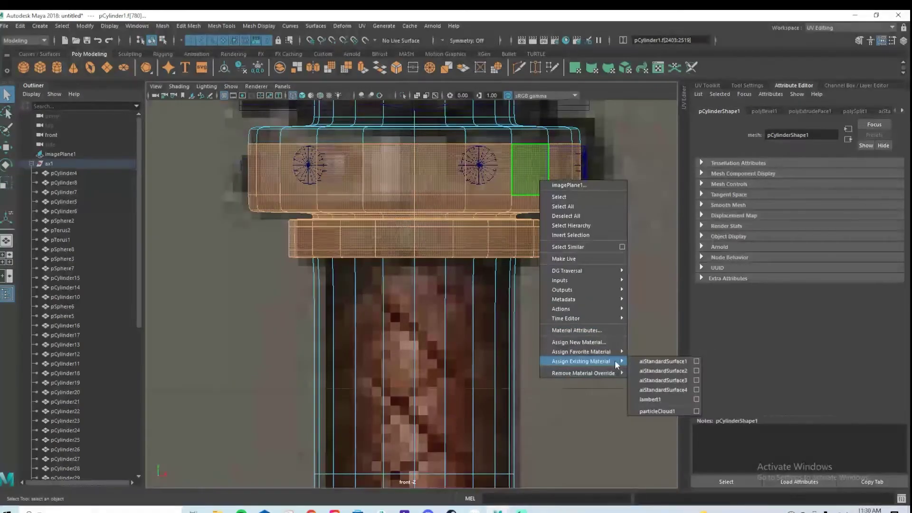
click(674, 371)
click(520, 224)
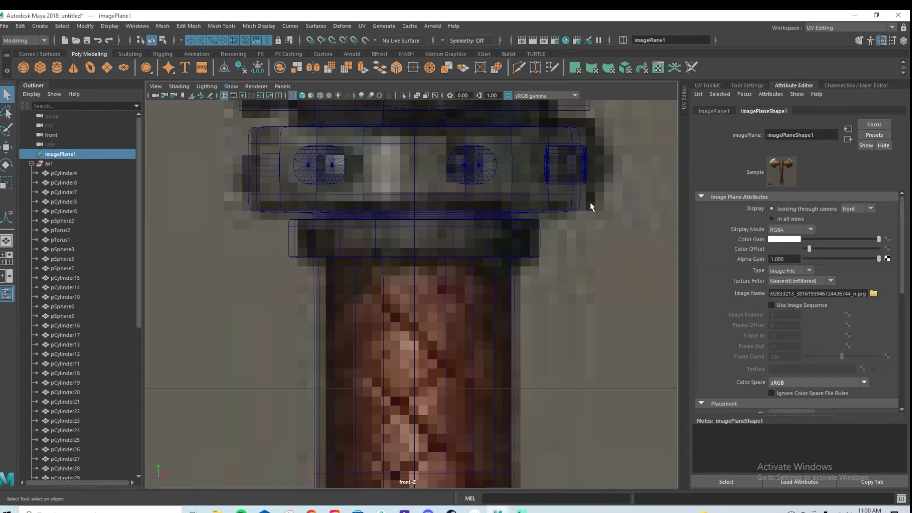
Compare the lower handle with the reference image in the front view and examine the whole axe in perspective view
key(space)
key(space)
scroll(515, 248, down, 8)
alt+drag(515, 248, 435, 299)
alt+right_drag(368, 295, 584, 332)
key(space)
key(space)
alt+middle_drag(380, 370, 461, 121)
mouse_move(556, 394)
alt+middle_down()
mouse_move(534, 301)
mouse_move(546, 162)
alt+middle_up()
alt+middle_drag(479, 379, 476, 203)
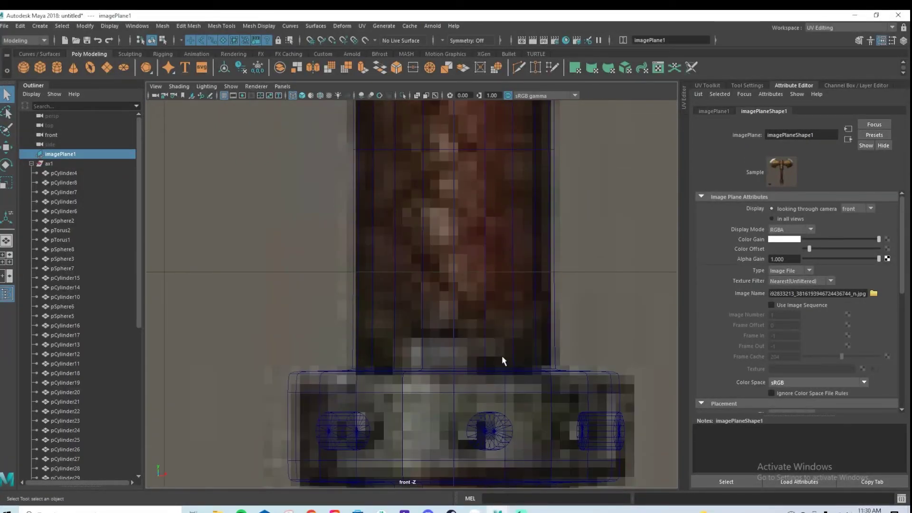
scroll(531, 371, down, 5)
scroll(448, 325, up, 4)
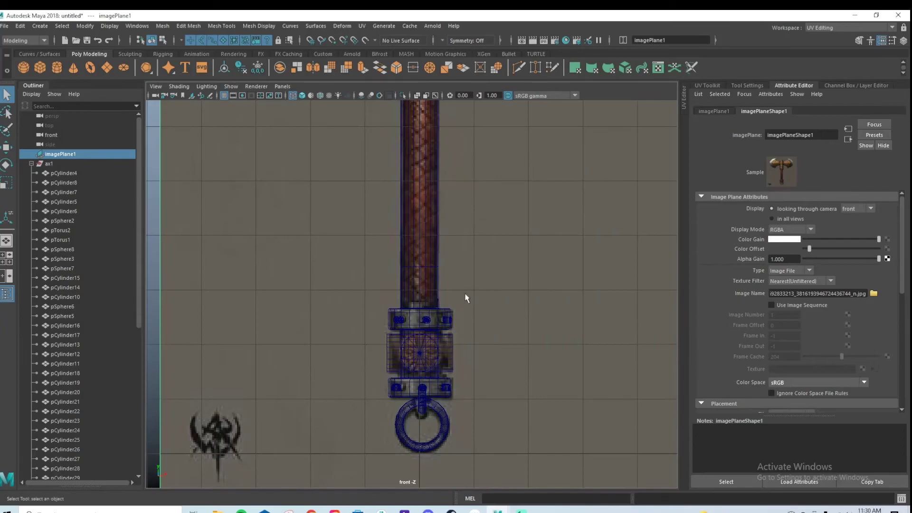
key(space)
key(space)
scroll(398, 265, down, 5)
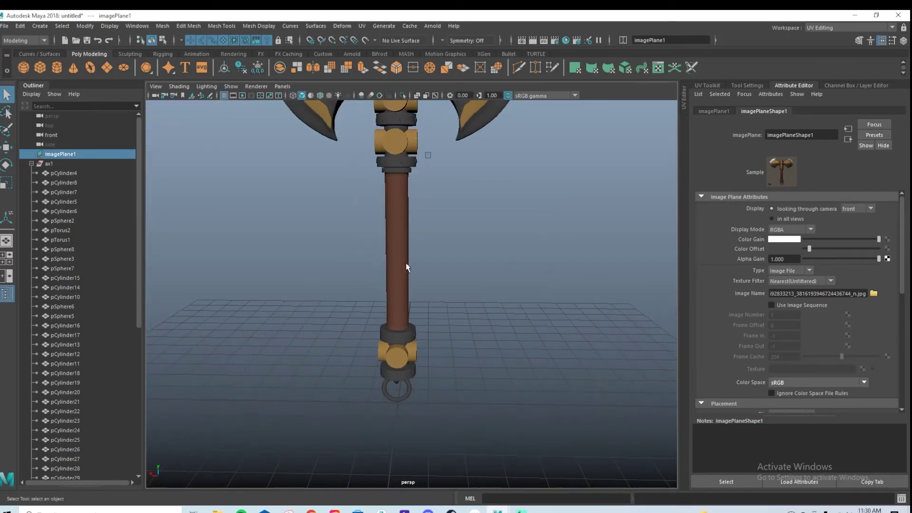
alt+middle_drag(574, 260, 596, 310)
scroll(570, 280, down, 3)
alt+middle_drag(535, 255, 545, 286)
alt+drag(545, 287, 520, 324)
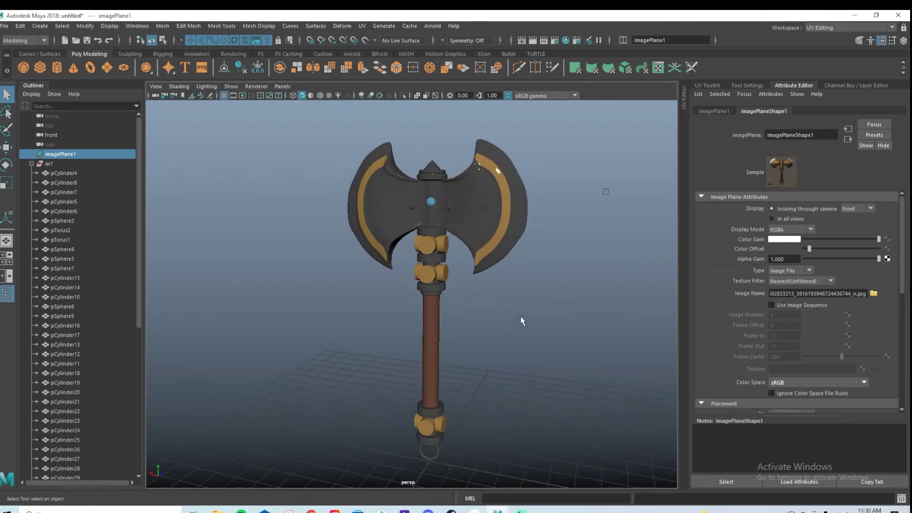
Save the scene as a Maya Binary file named ax in the Downloads folder
key(ctrl+s)
text(ax)
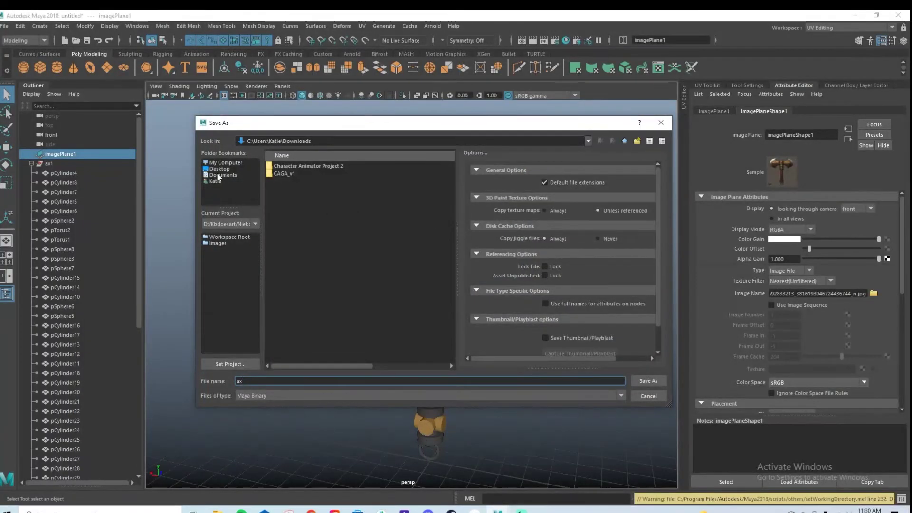
click(220, 181)
double_click(293, 219)
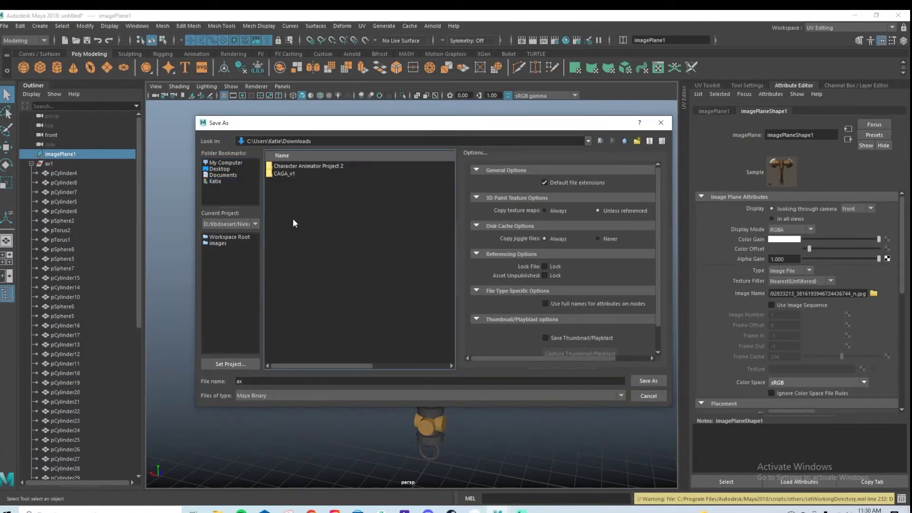
click(646, 382)
Delete the non-deformer history of the main axe body
alt+drag(446, 233, 474, 267)
click(475, 266)
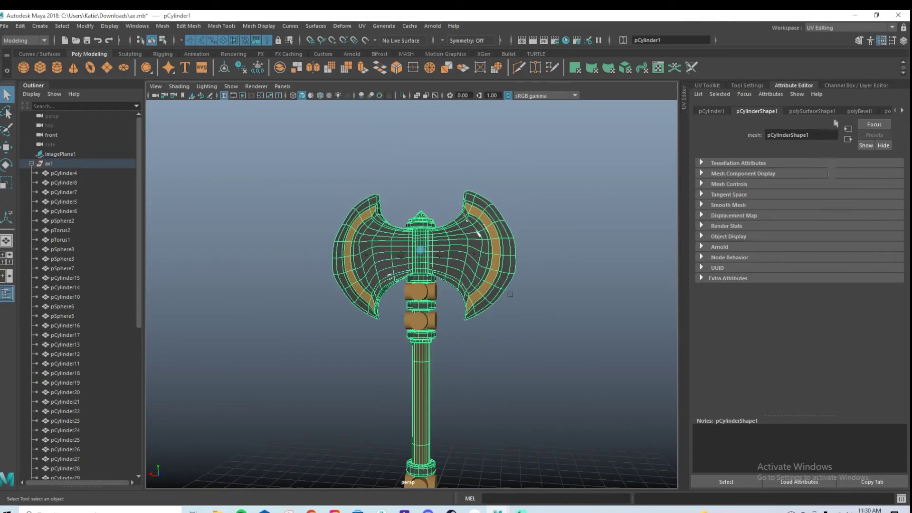
click(20, 25)
mouse_move(95, 148)
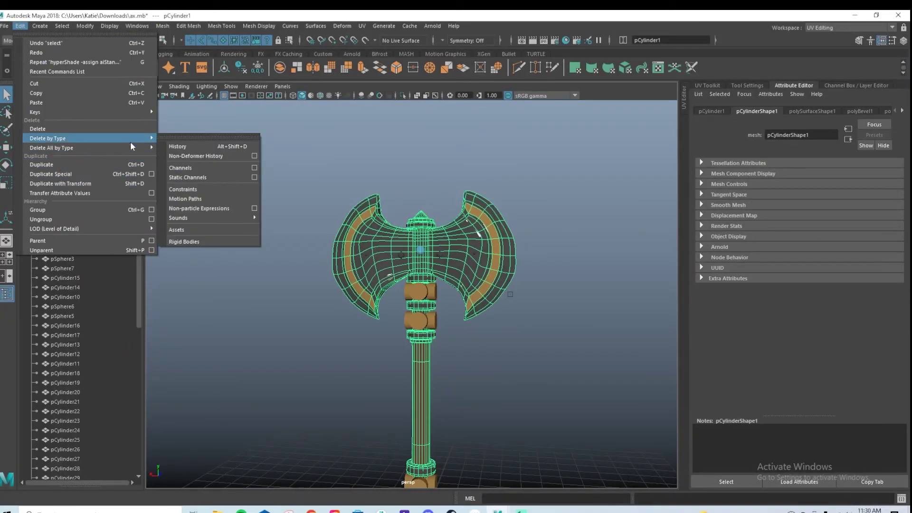
click(202, 156)
Set the diffuse roughness to 0.571 on the dark metal aiStandardSurface2 and to 0.779 on the golden aiStandardSurface3
click(824, 113)
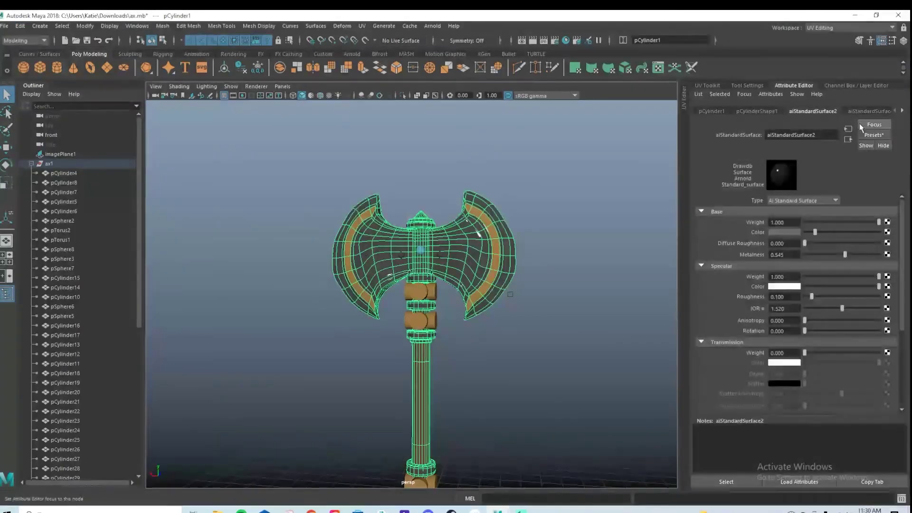
drag(837, 243, 848, 244)
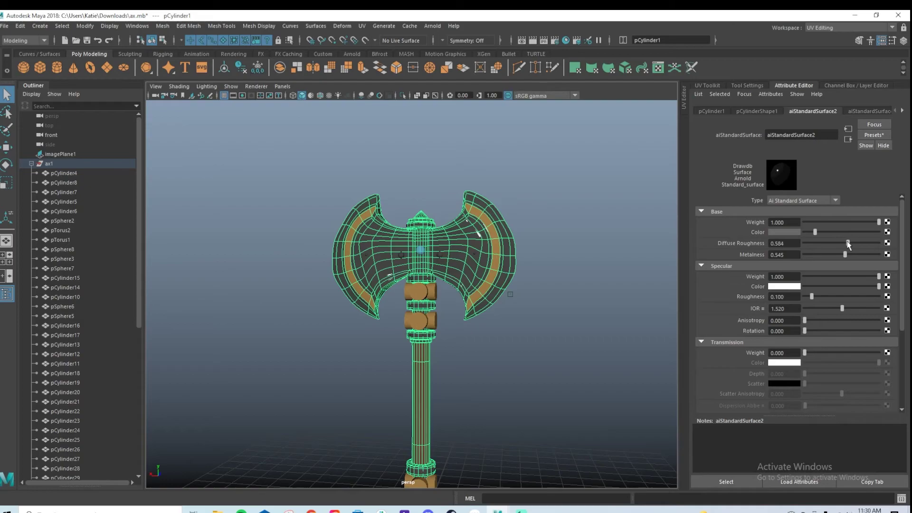
click(848, 112)
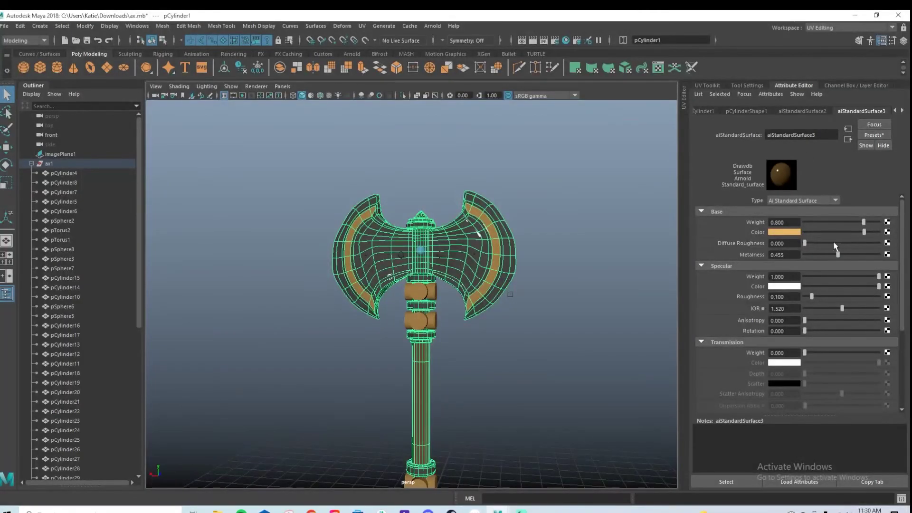
click(902, 110)
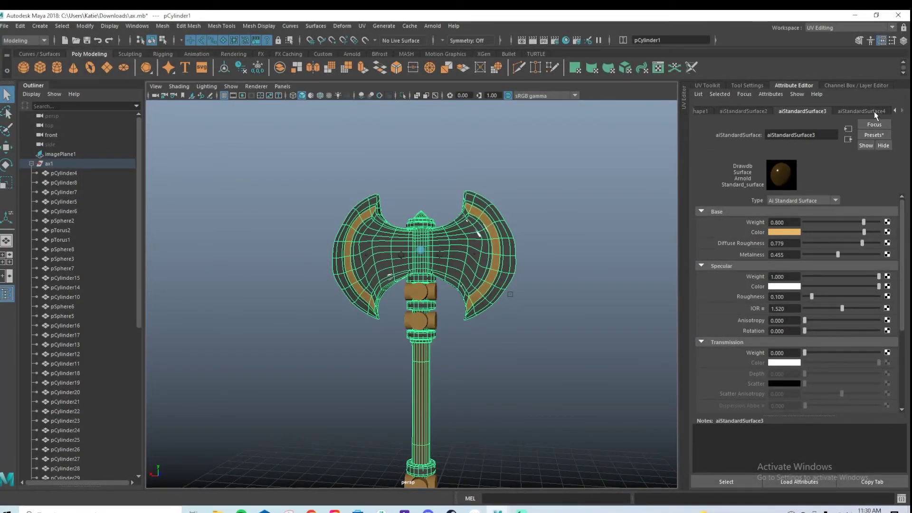
click(875, 112)
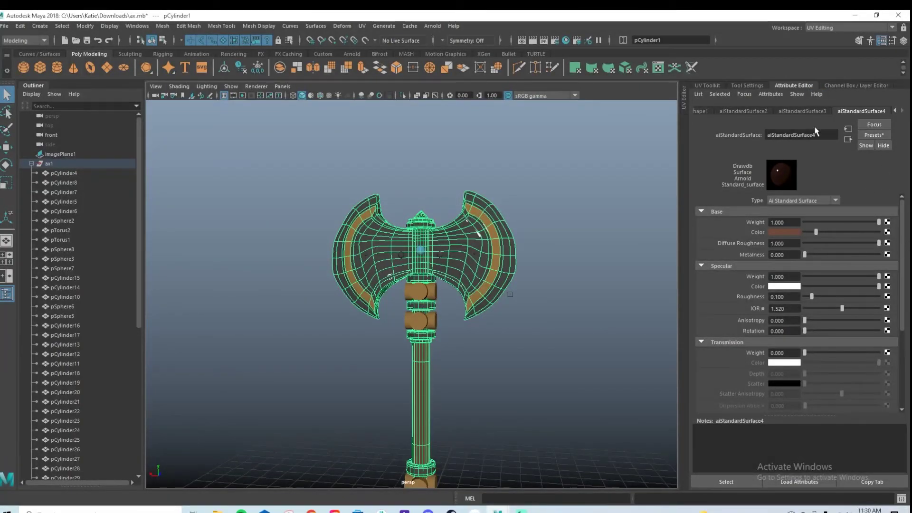
Set the dark metal aiStandardSurface2 to diffuse roughness 1.000, metalness 0.208 and specular roughness 0.442
click(474, 253)
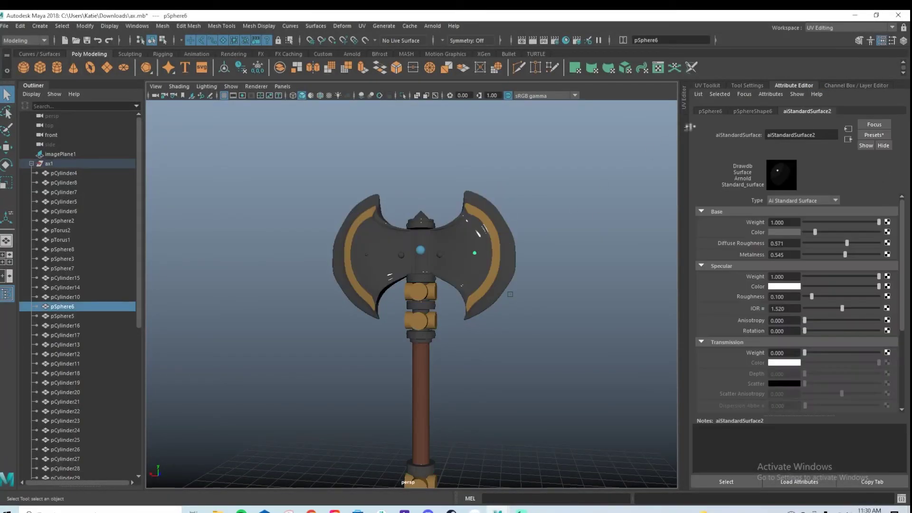
click(474, 225)
click(754, 110)
click(804, 113)
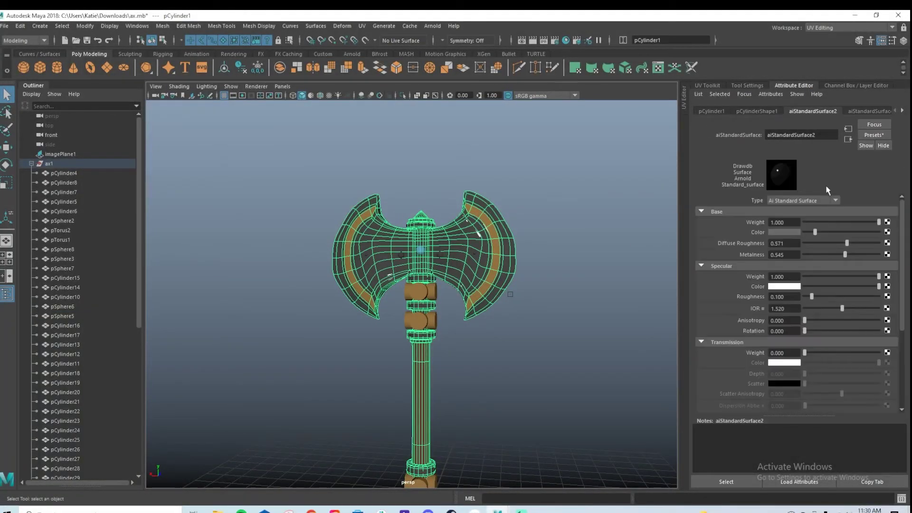
drag(852, 244, 900, 245)
click(819, 255)
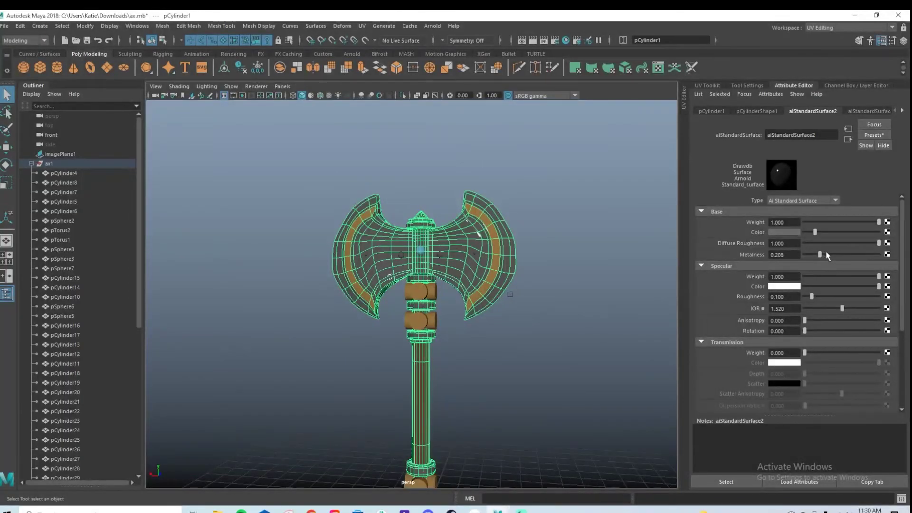
click(837, 297)
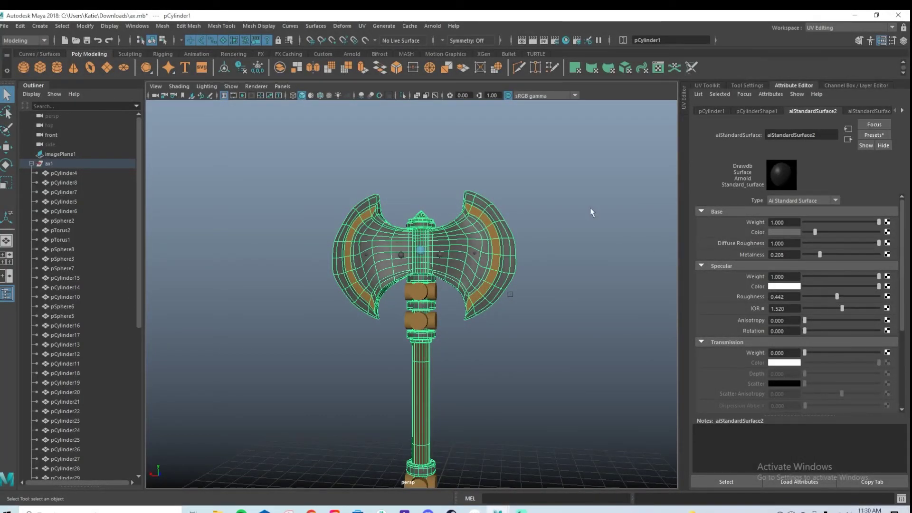
Set the dark metal's diffuse roughness to 0.305 and try lower specular roughness values, settling on 0.338
click(591, 212)
scroll(504, 222, up, 3)
click(514, 212)
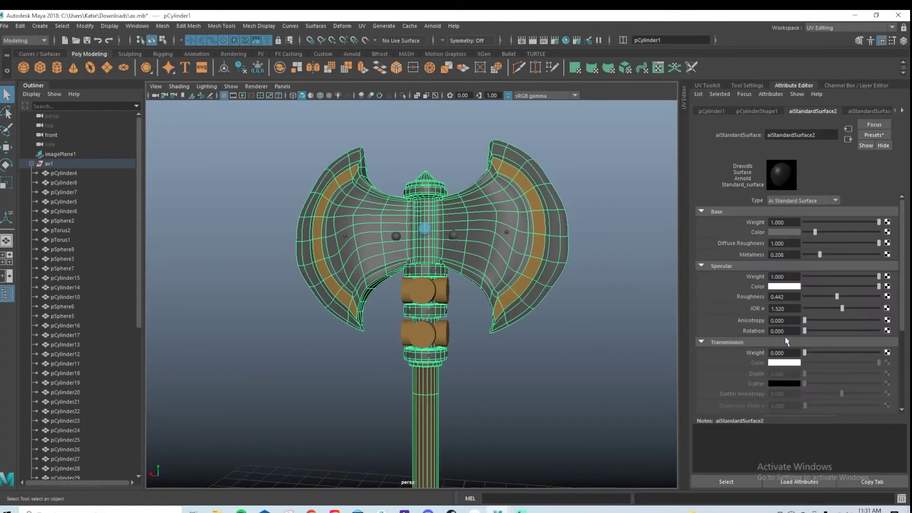
click(818, 296)
click(825, 295)
click(827, 243)
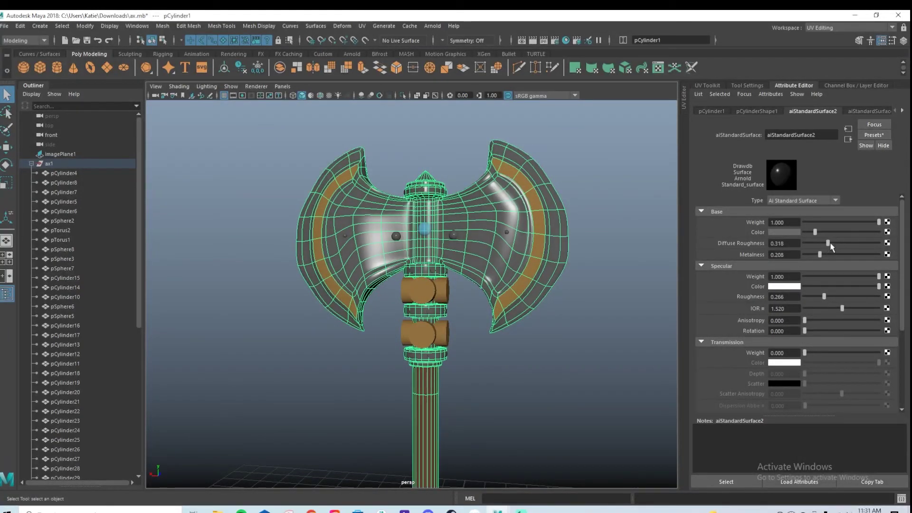
click(825, 243)
click(811, 296)
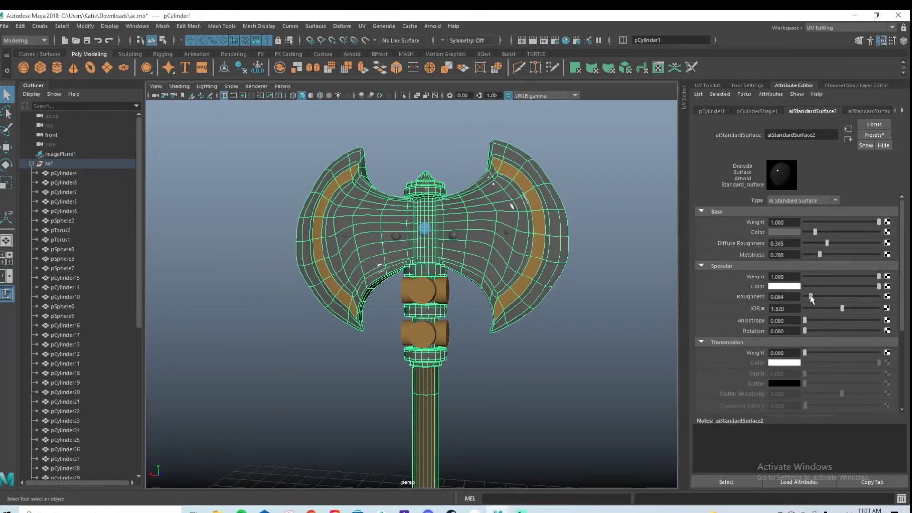
drag(811, 296, 809, 296)
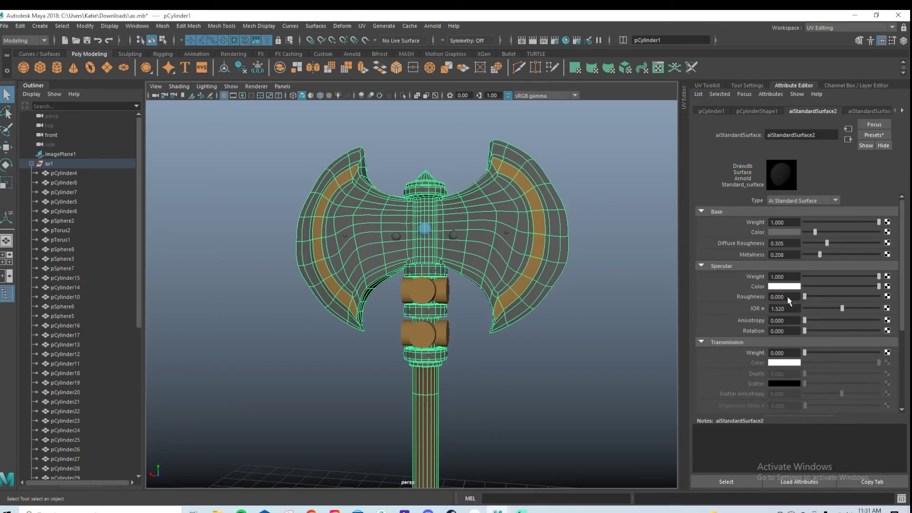
click(842, 296)
drag(840, 304, 828, 304)
Set the metalness of the dark metal aiStandardSurface2 to 0.857 and save the scene
click(599, 241)
alt+drag(599, 241, 695, 270)
click(452, 206)
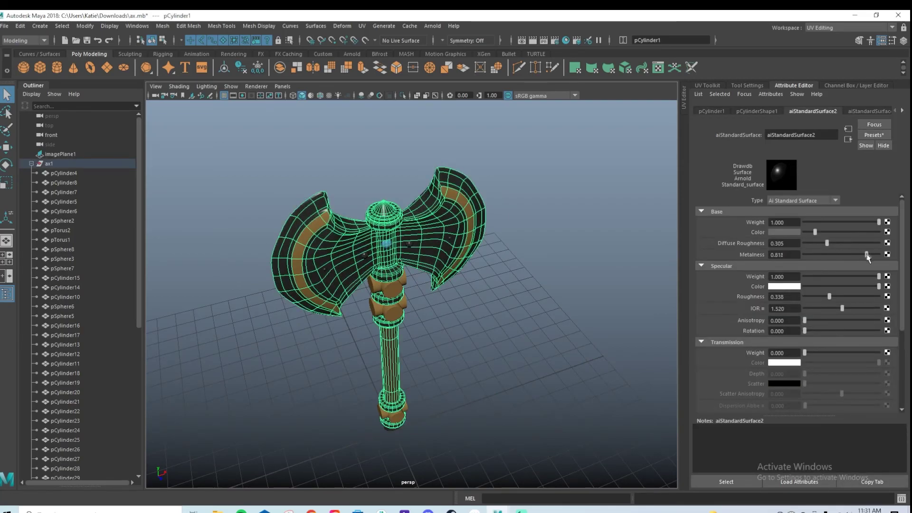
click(478, 175)
mouse_move(478, 175)
alt+mouse_down()
mouse_move(452, 196)
mouse_move(485, 183)
alt+mouse_up()
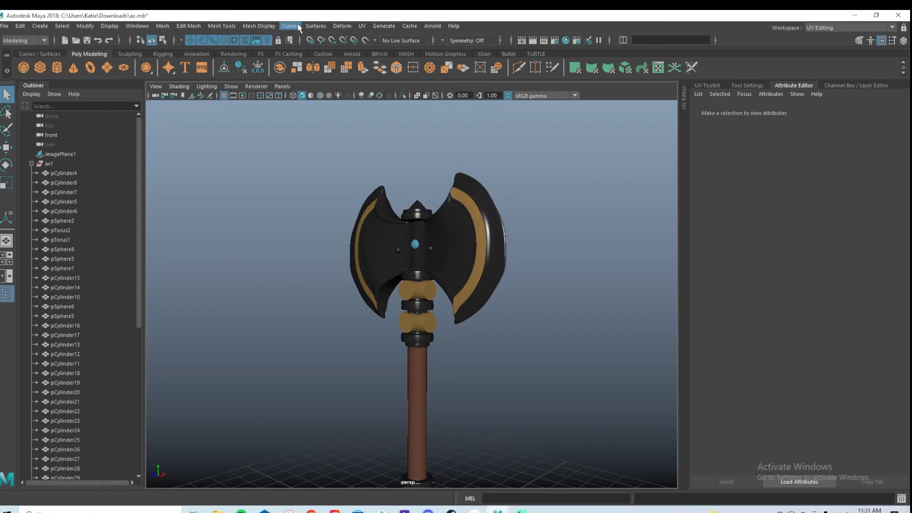
key(ctrl+s)
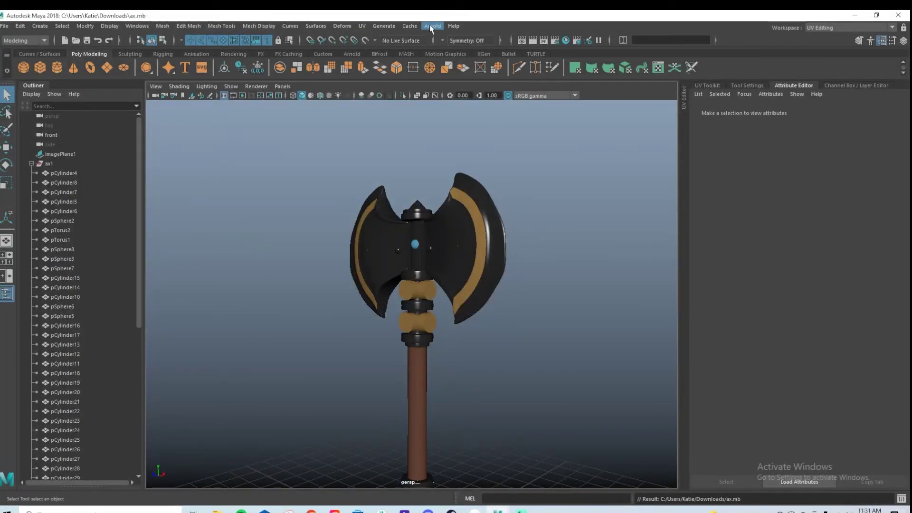
Add an Arnold SkyDome light and create a polygon plane scaled up as a large floor beneath the axe
click(352, 53)
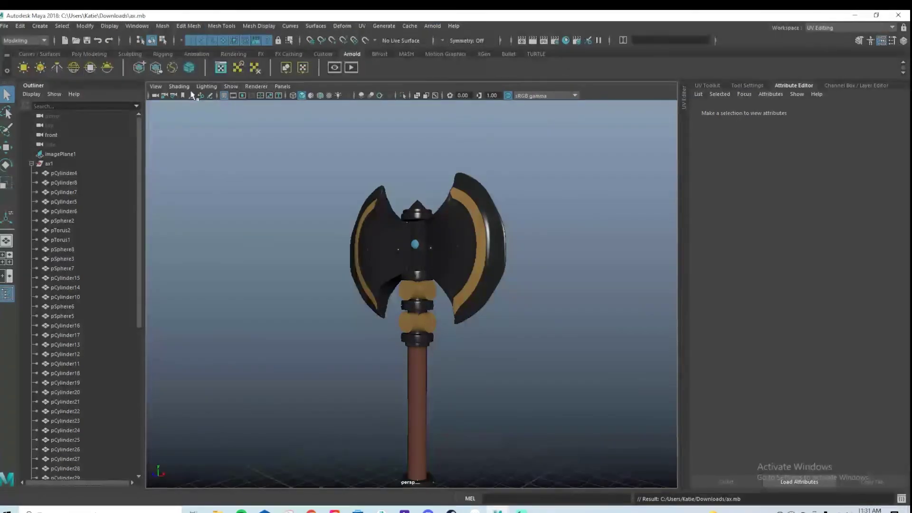
click(74, 67)
click(92, 54)
click(107, 67)
key(r)
scroll(380, 371, down, 4)
drag(412, 440, 557, 251)
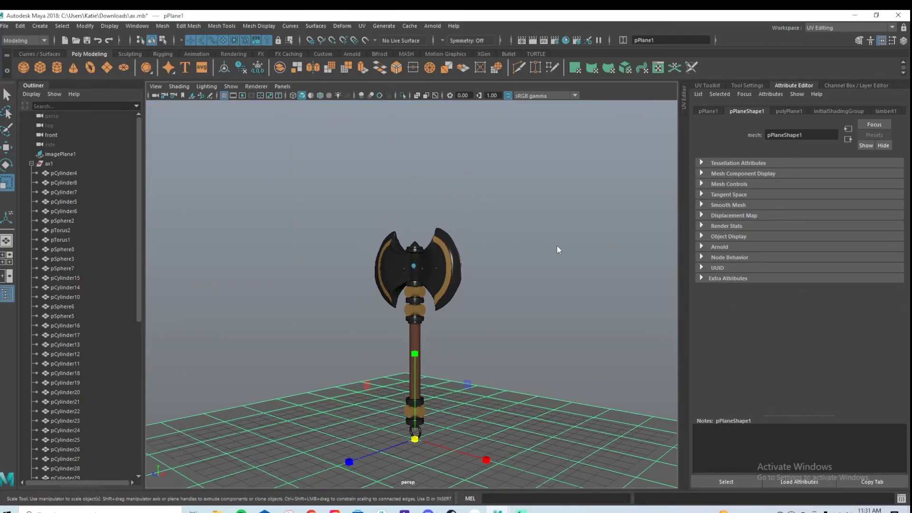
Assign a new aiStandardSurface material to the floor plane with a Checker texture as its base color
right_click(557, 247)
click(553, 477)
click(341, 262)
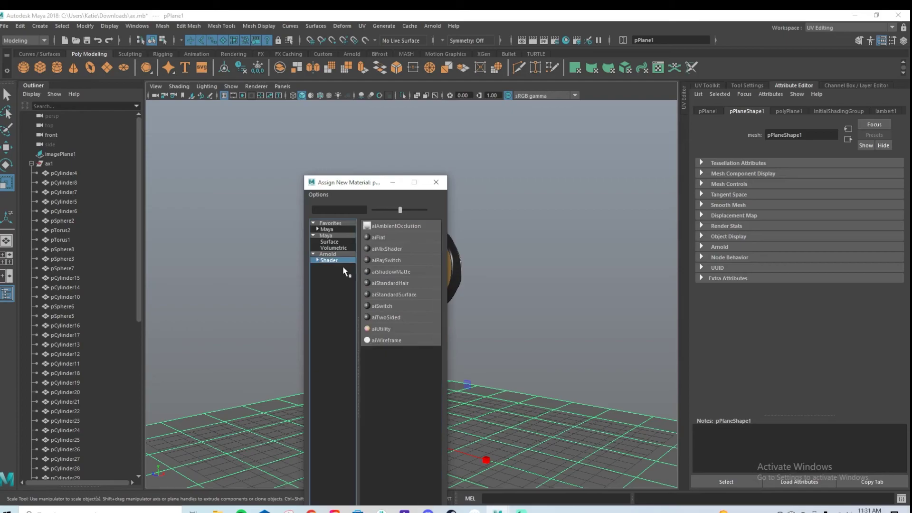
click(392, 305)
click(887, 232)
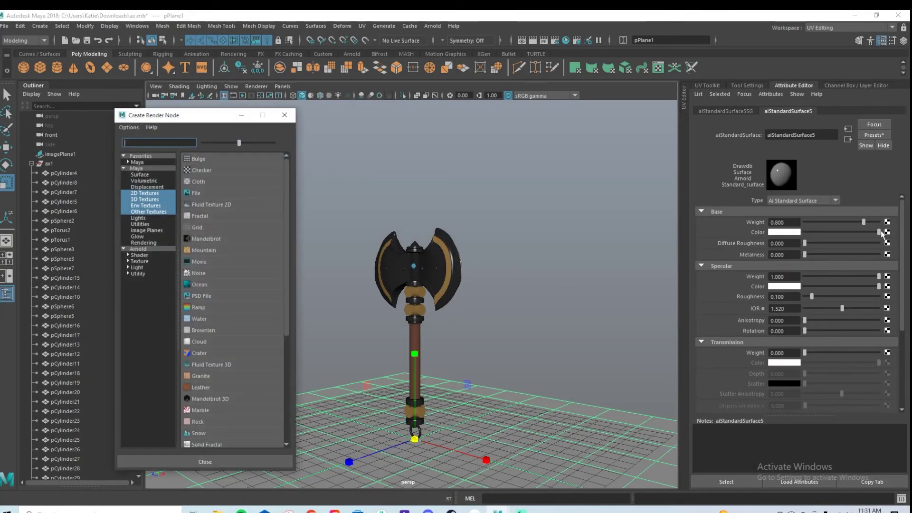
click(202, 170)
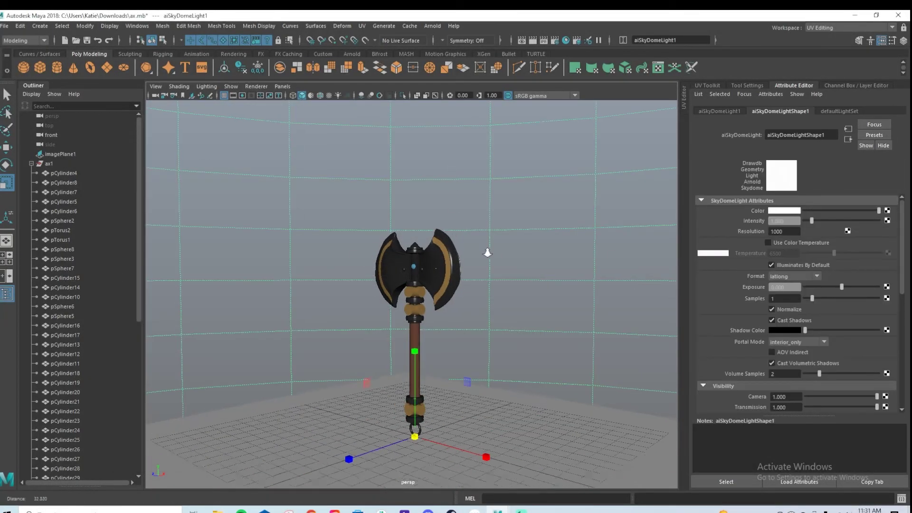
Save the scene and render the whole axe with its floor in the Arnold RenderView
key(ctrl+s)
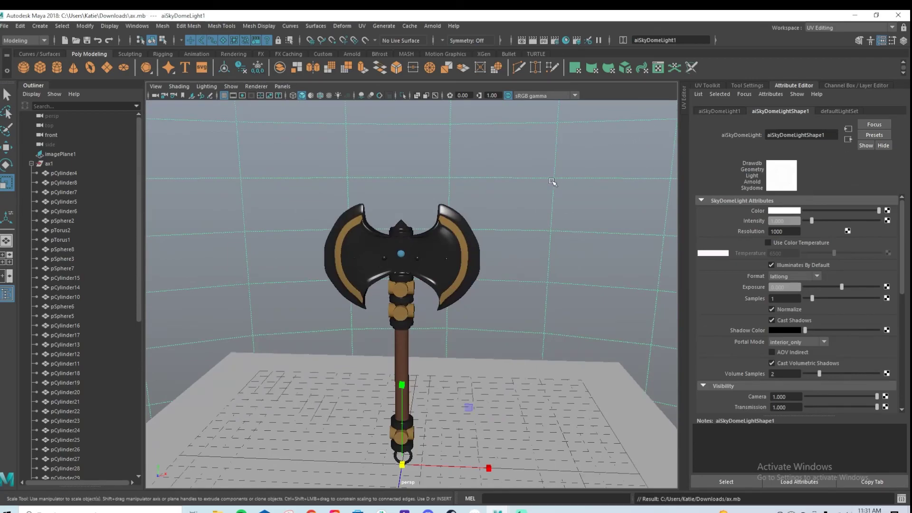
click(433, 26)
click(457, 52)
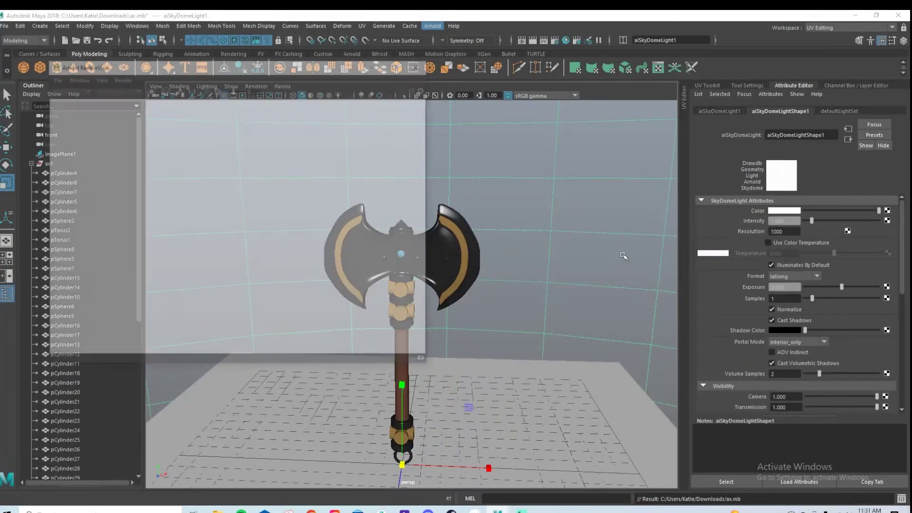
alt+drag(521, 281, 530, 348)
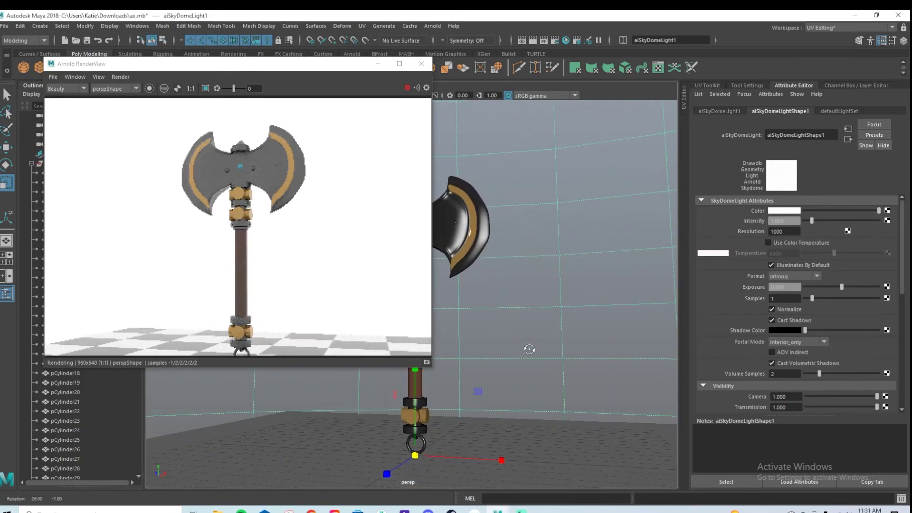
scroll(216, 227, down, 2)
alt+drag(584, 334, 586, 323)
alt+middle_drag(587, 324, 572, 302)
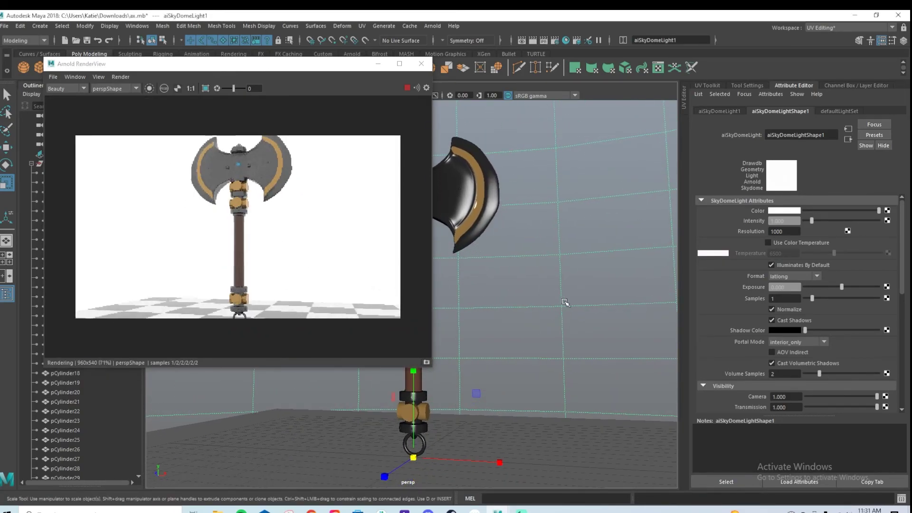
Set the dark metal's diffuse roughness to 0.591 and specular roughness to 0.506, and the golden aiStandardSurface3's specular roughness to 0.468
click(475, 206)
click(821, 111)
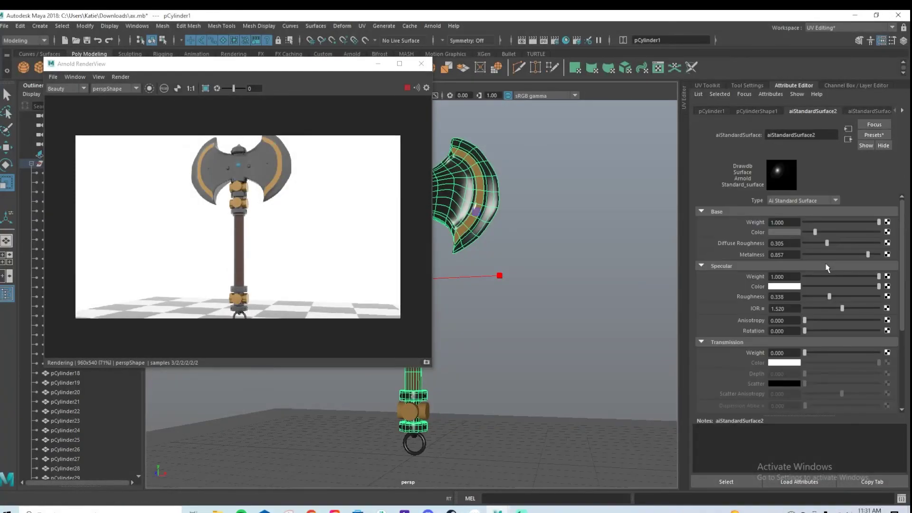
click(848, 244)
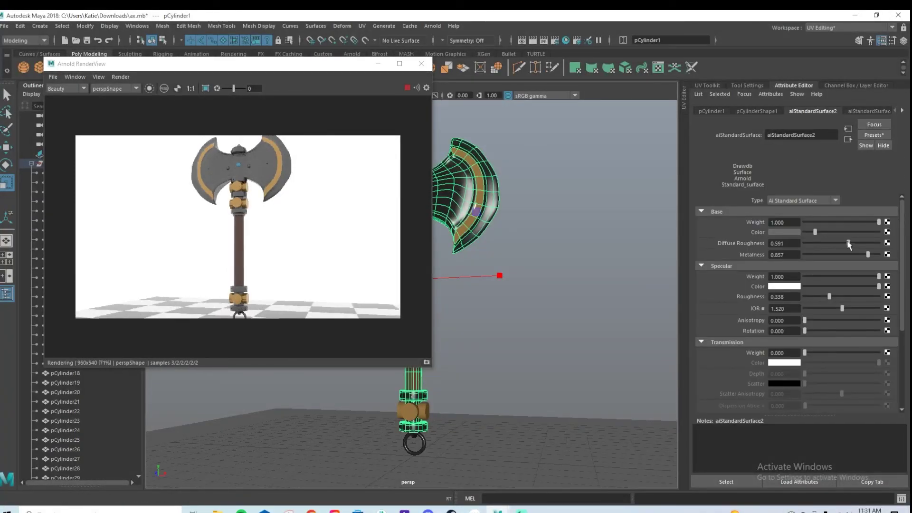
click(842, 296)
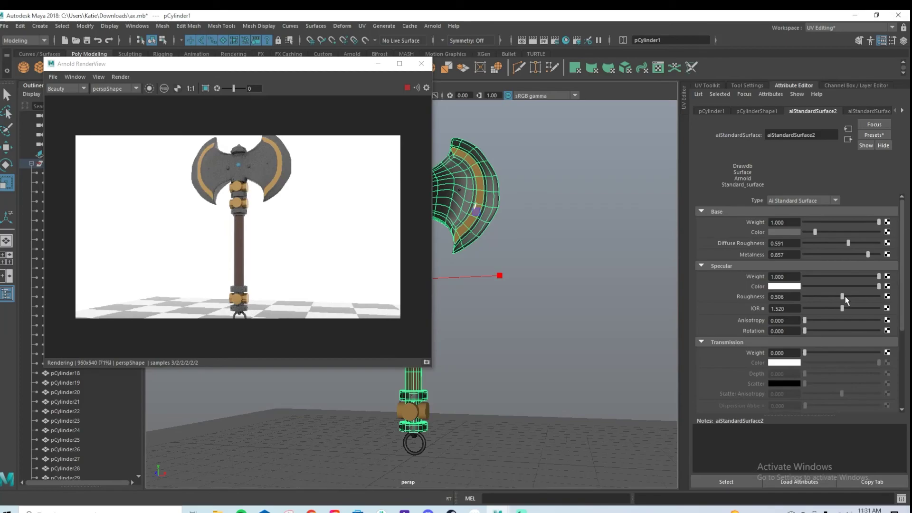
click(424, 413)
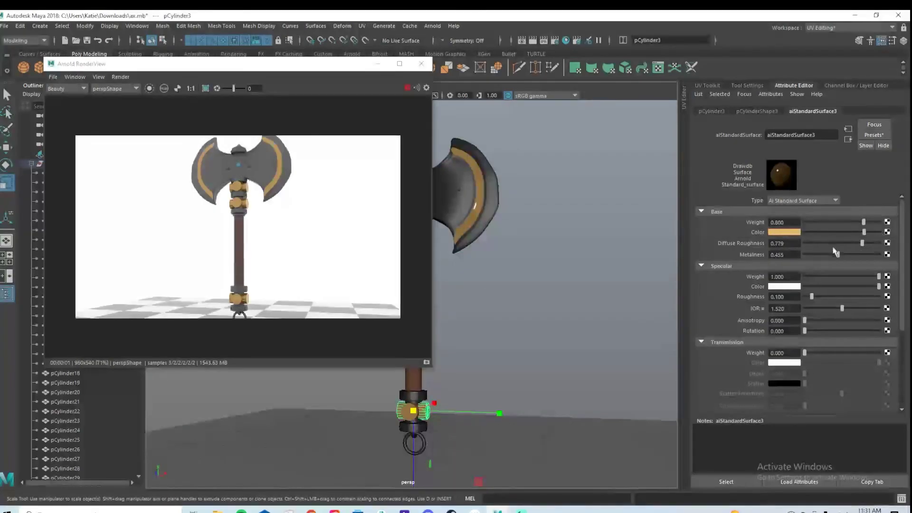
click(839, 297)
Render the axe on its checkered floor from a raised angle, save the scene and enlarge the render window
alt+middle_drag(561, 311, 562, 302)
scroll(577, 308, down, 1)
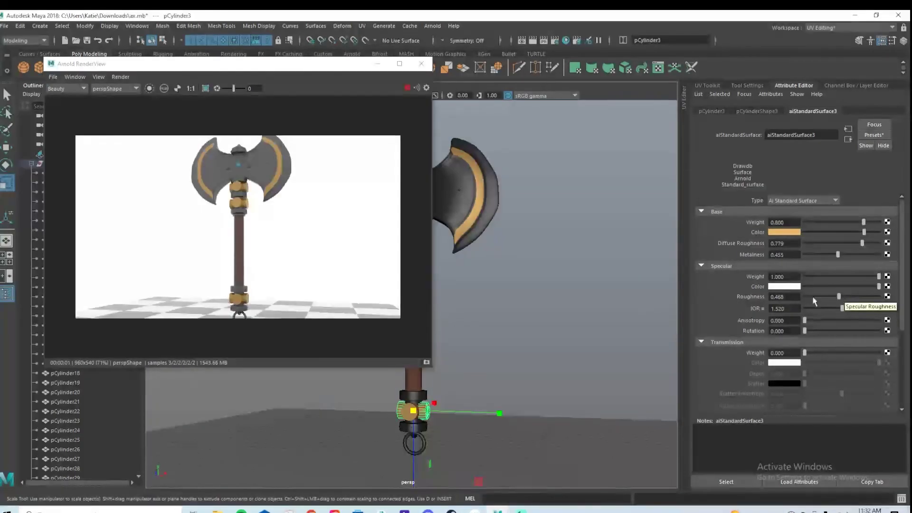
alt+drag(577, 307, 594, 312)
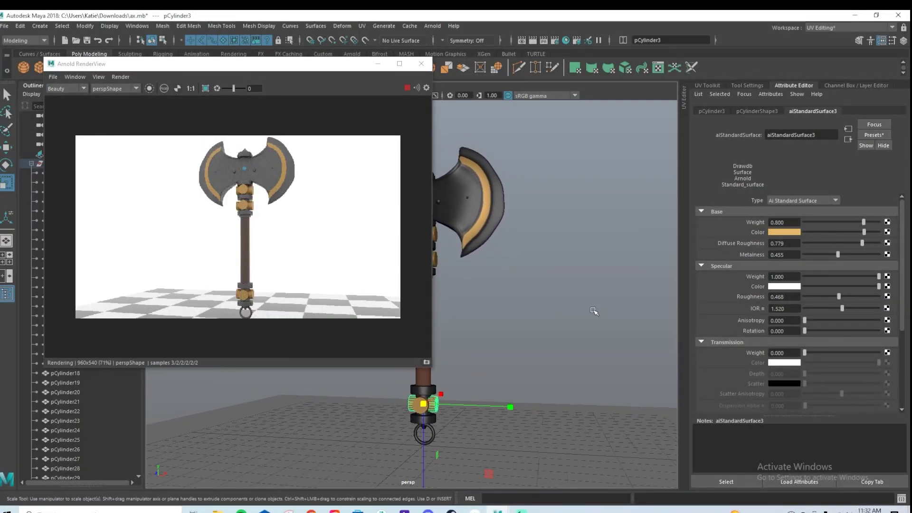
alt+drag(567, 292, 588, 328)
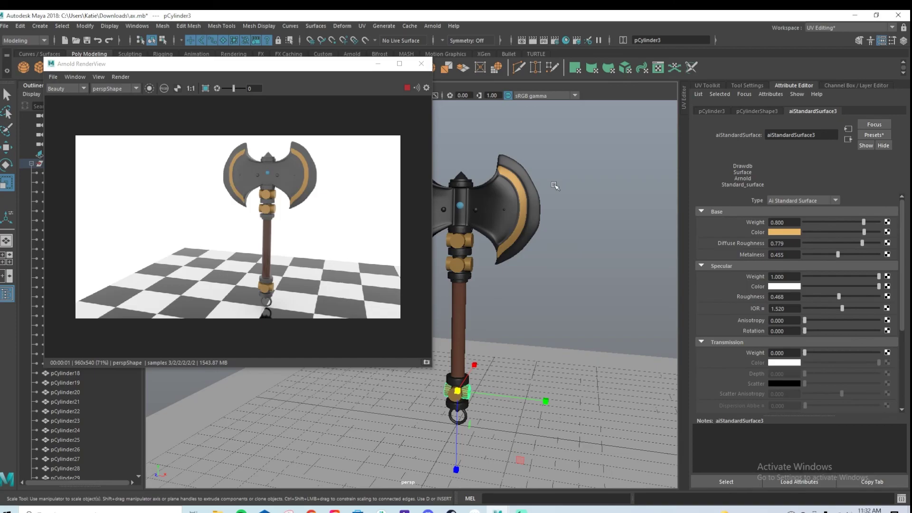
key(ctrl+s)
drag(354, 65, 479, 141)
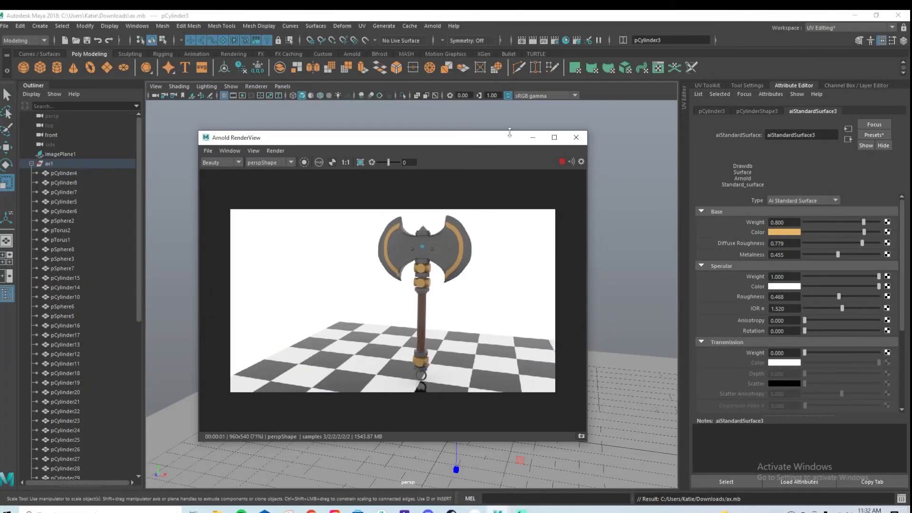
drag(588, 131, 726, 90)
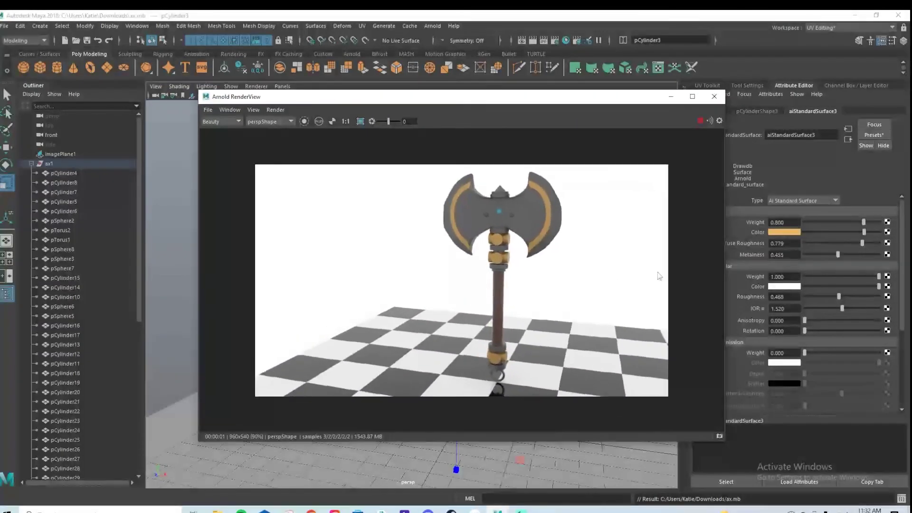